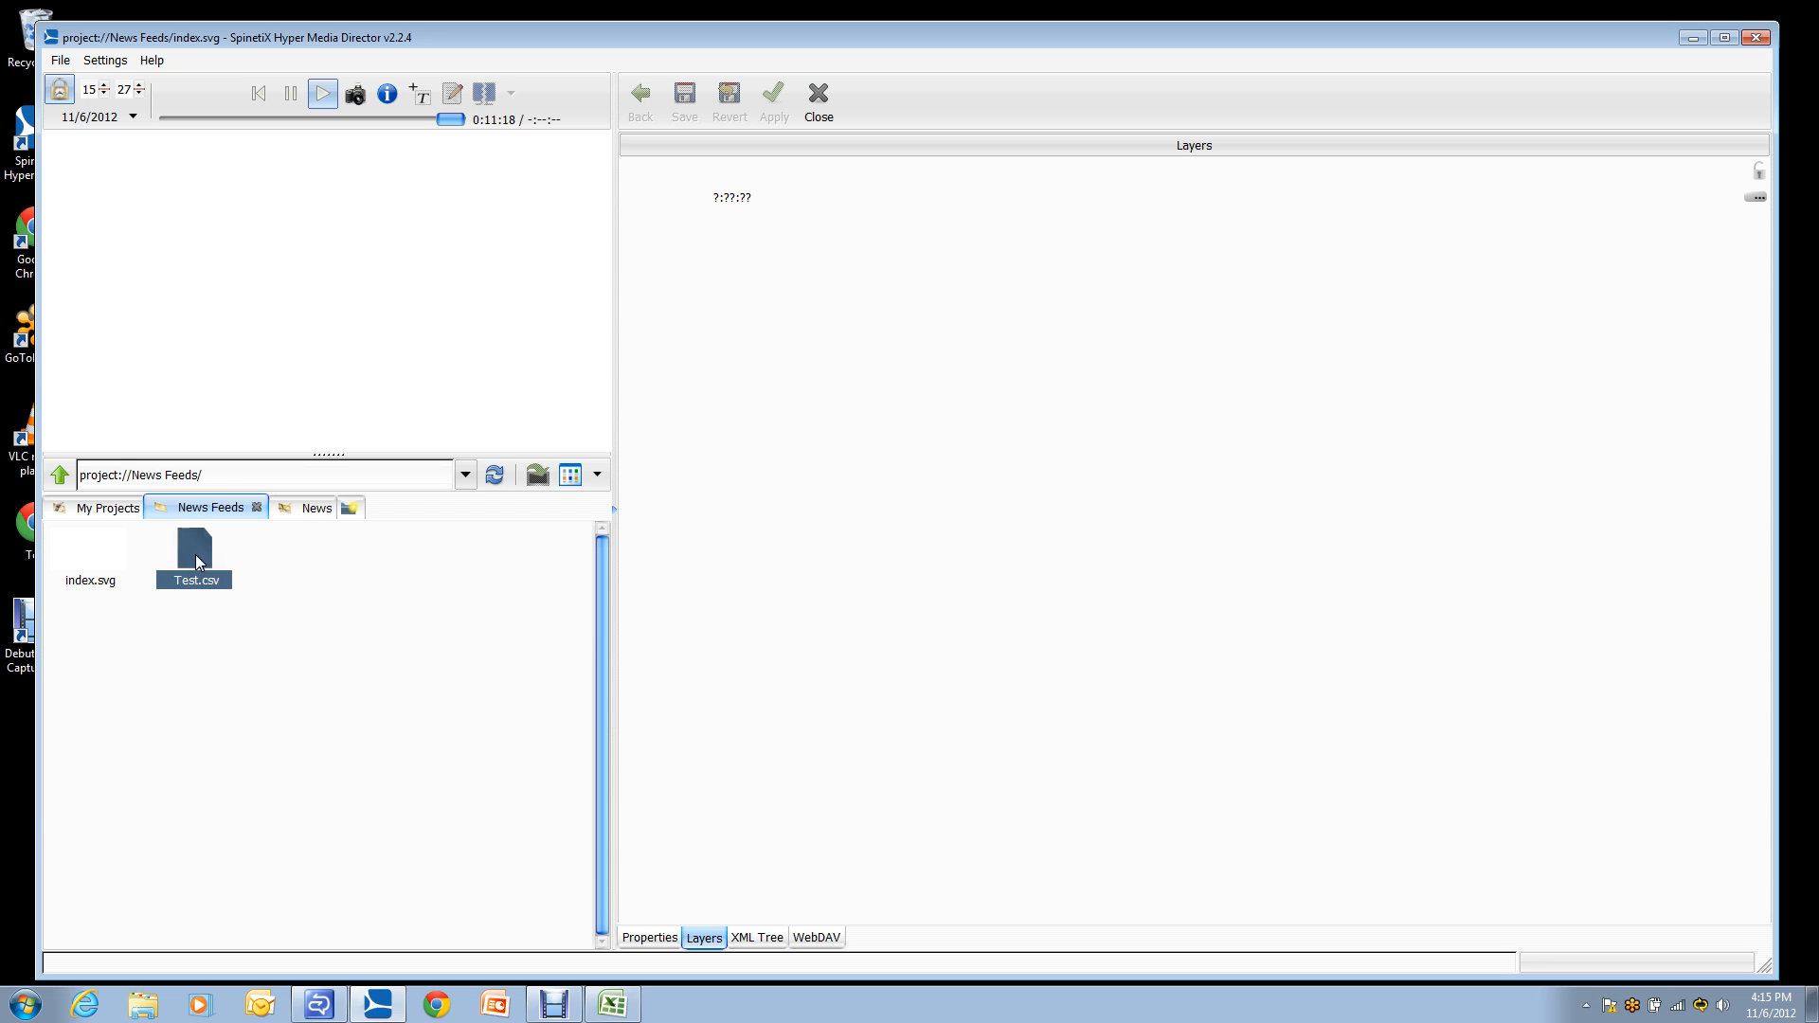
Step: Switch to the Test workbook in Excel and examine the column headers in row 1
left_click(297, 555)
left_click(612, 1003)
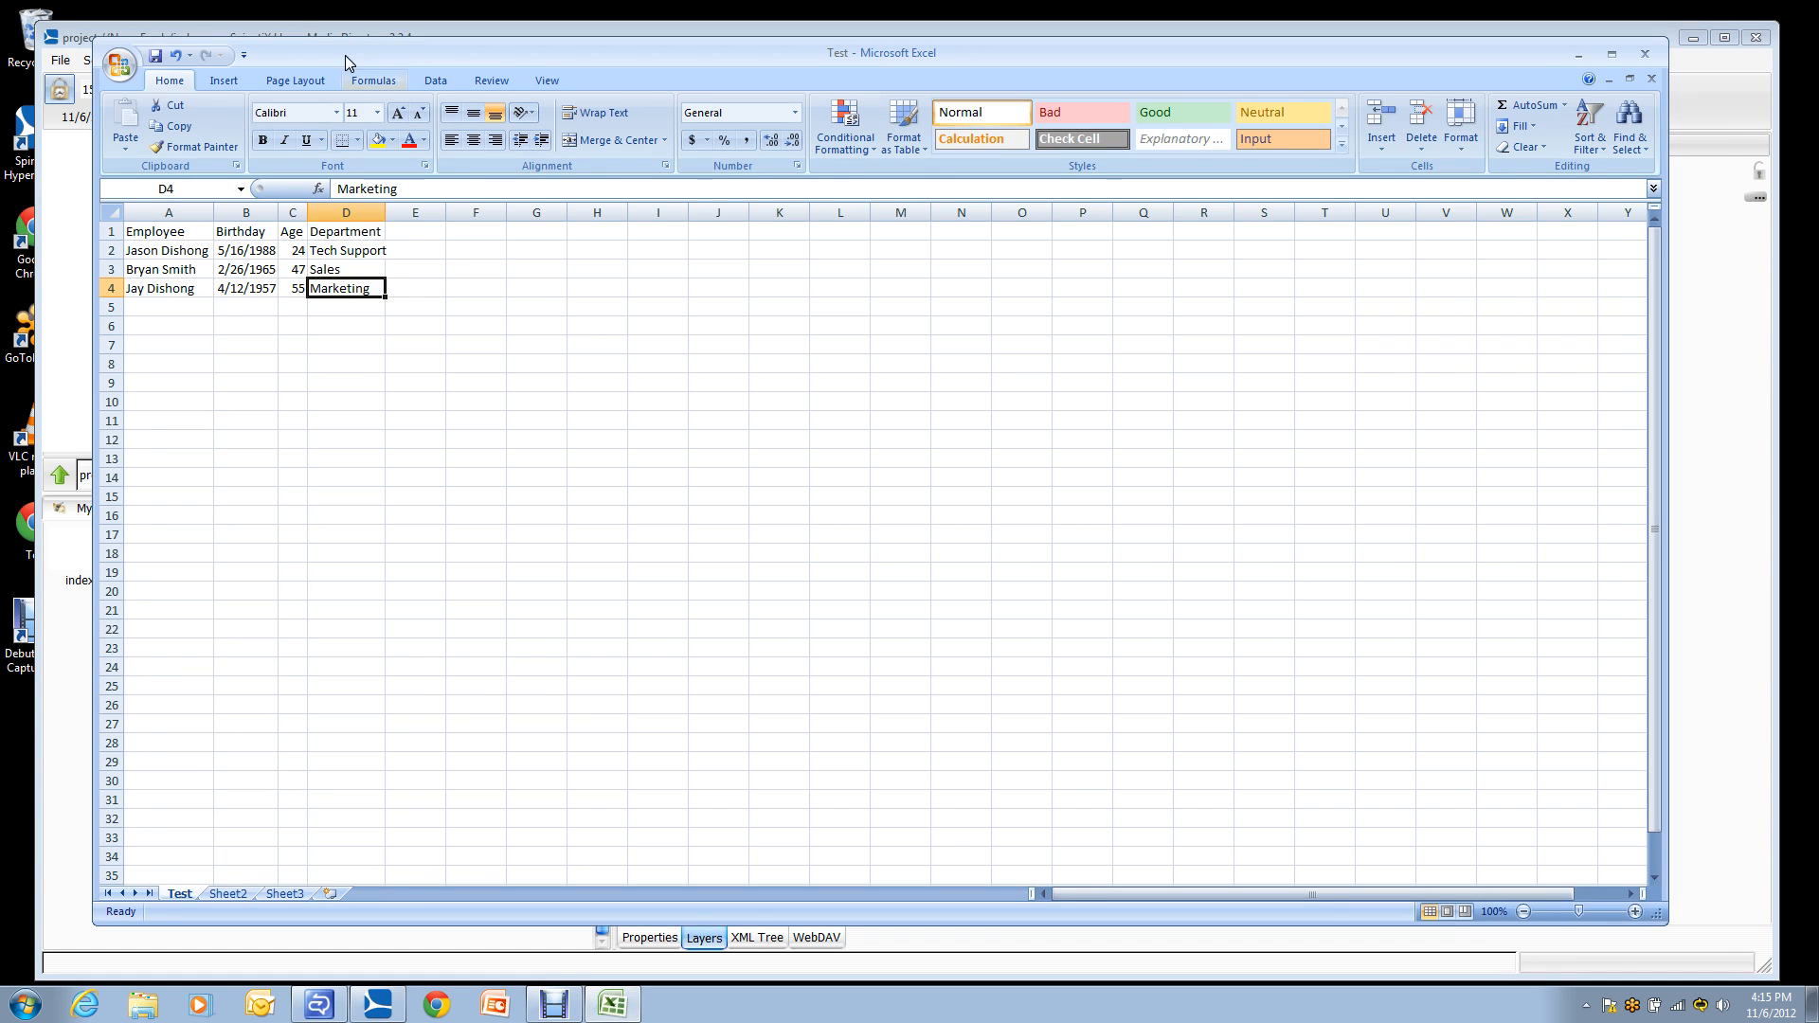
left_click_drag(350, 59, 409, 84)
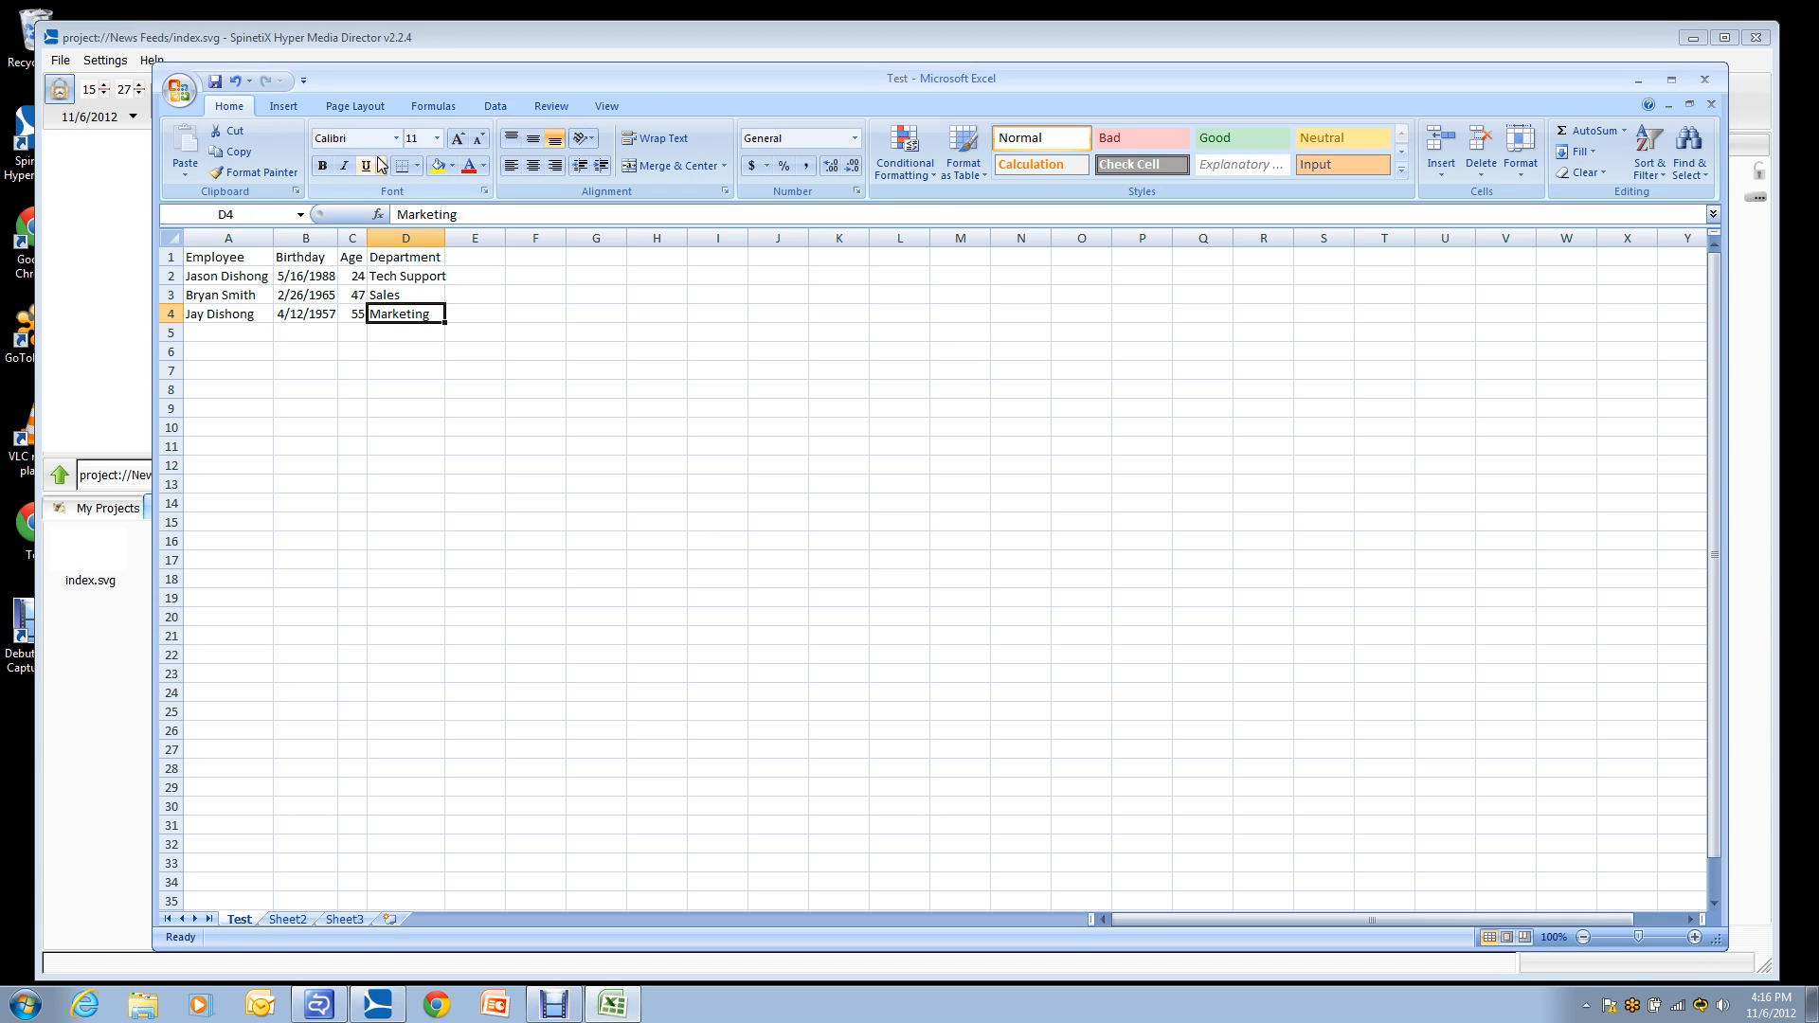
left_click(221, 262)
left_click(294, 261)
left_click(343, 259)
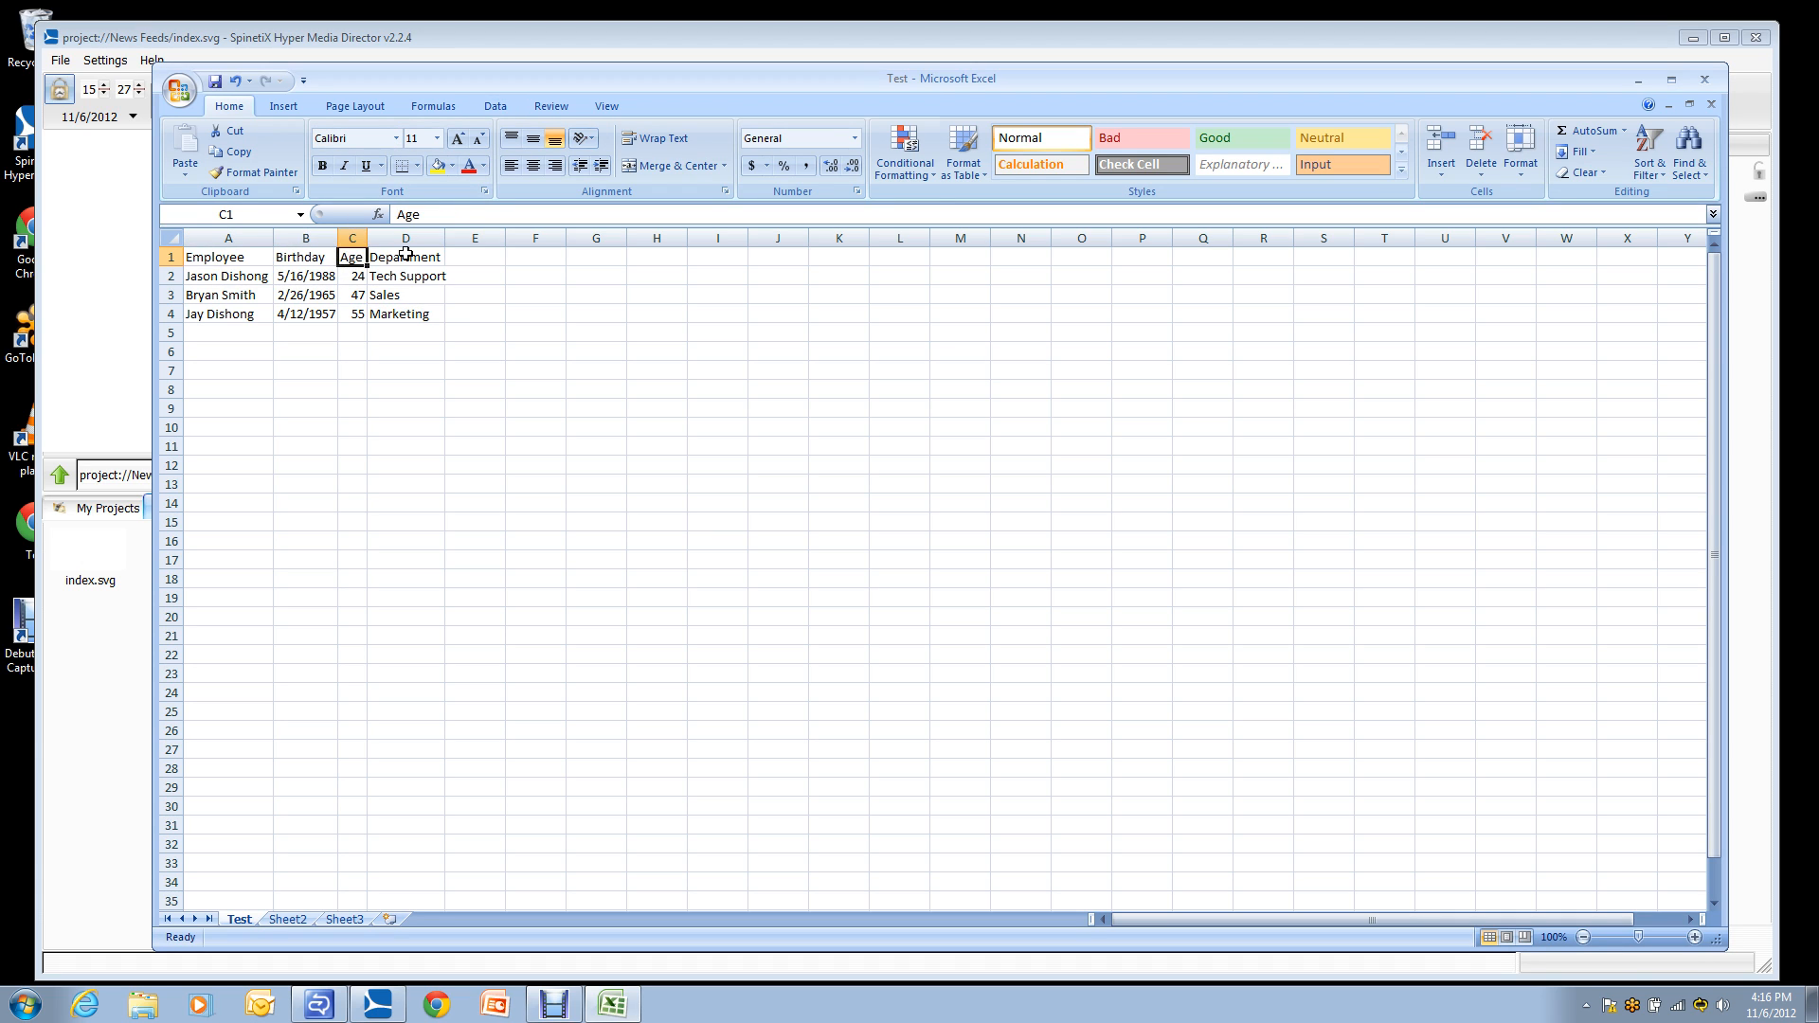
left_click(406, 254)
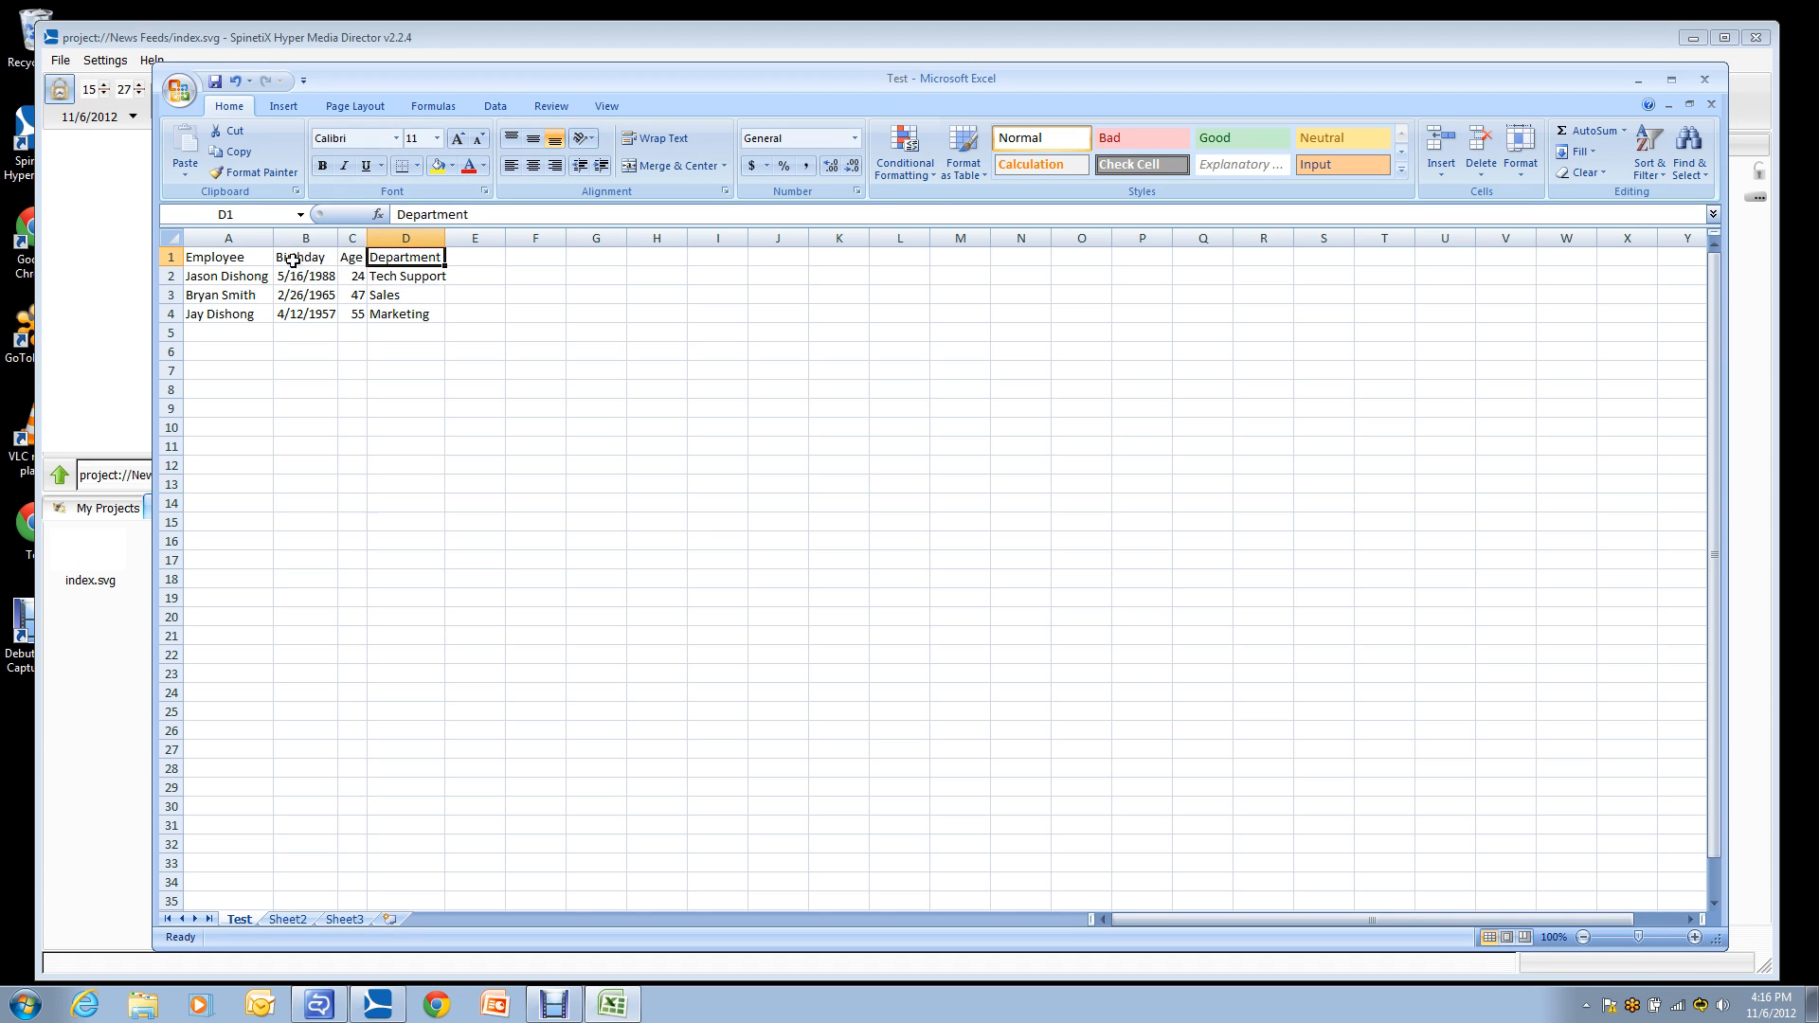
left_click(1638, 80)
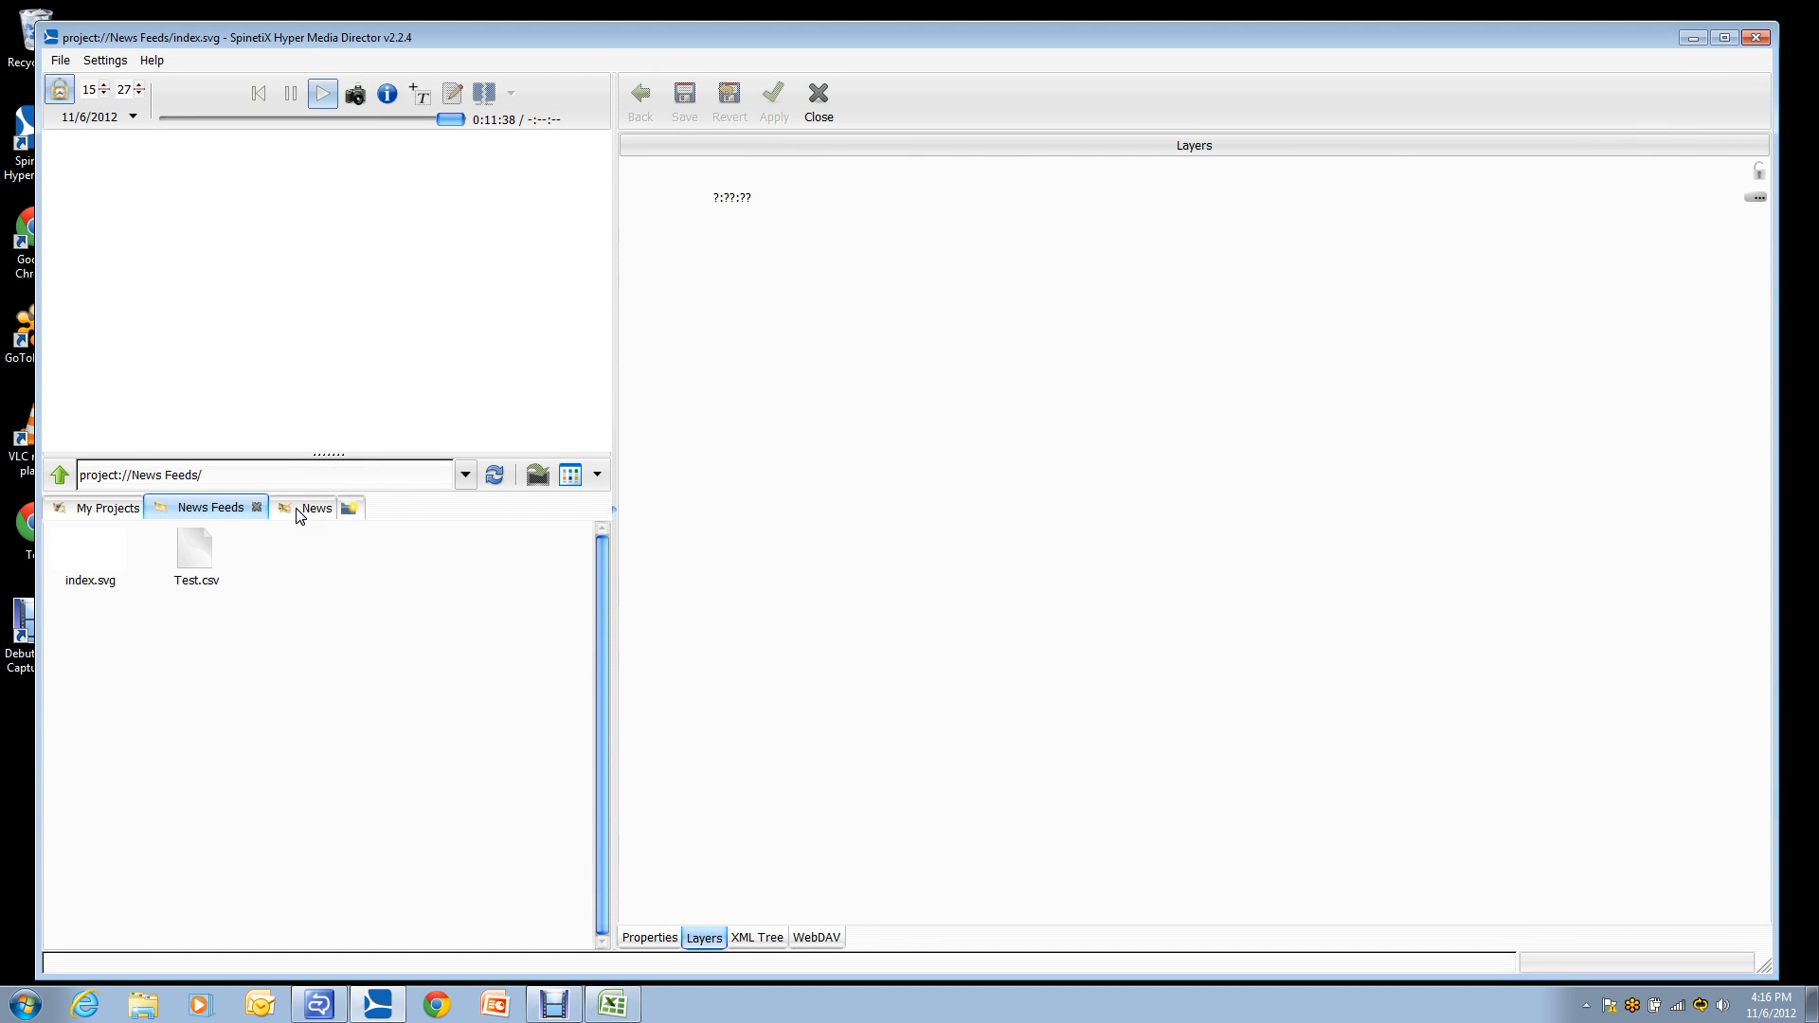
Step: Add the news.svg template from the News library as a layer of index.svg and save the project
left_click(299, 516)
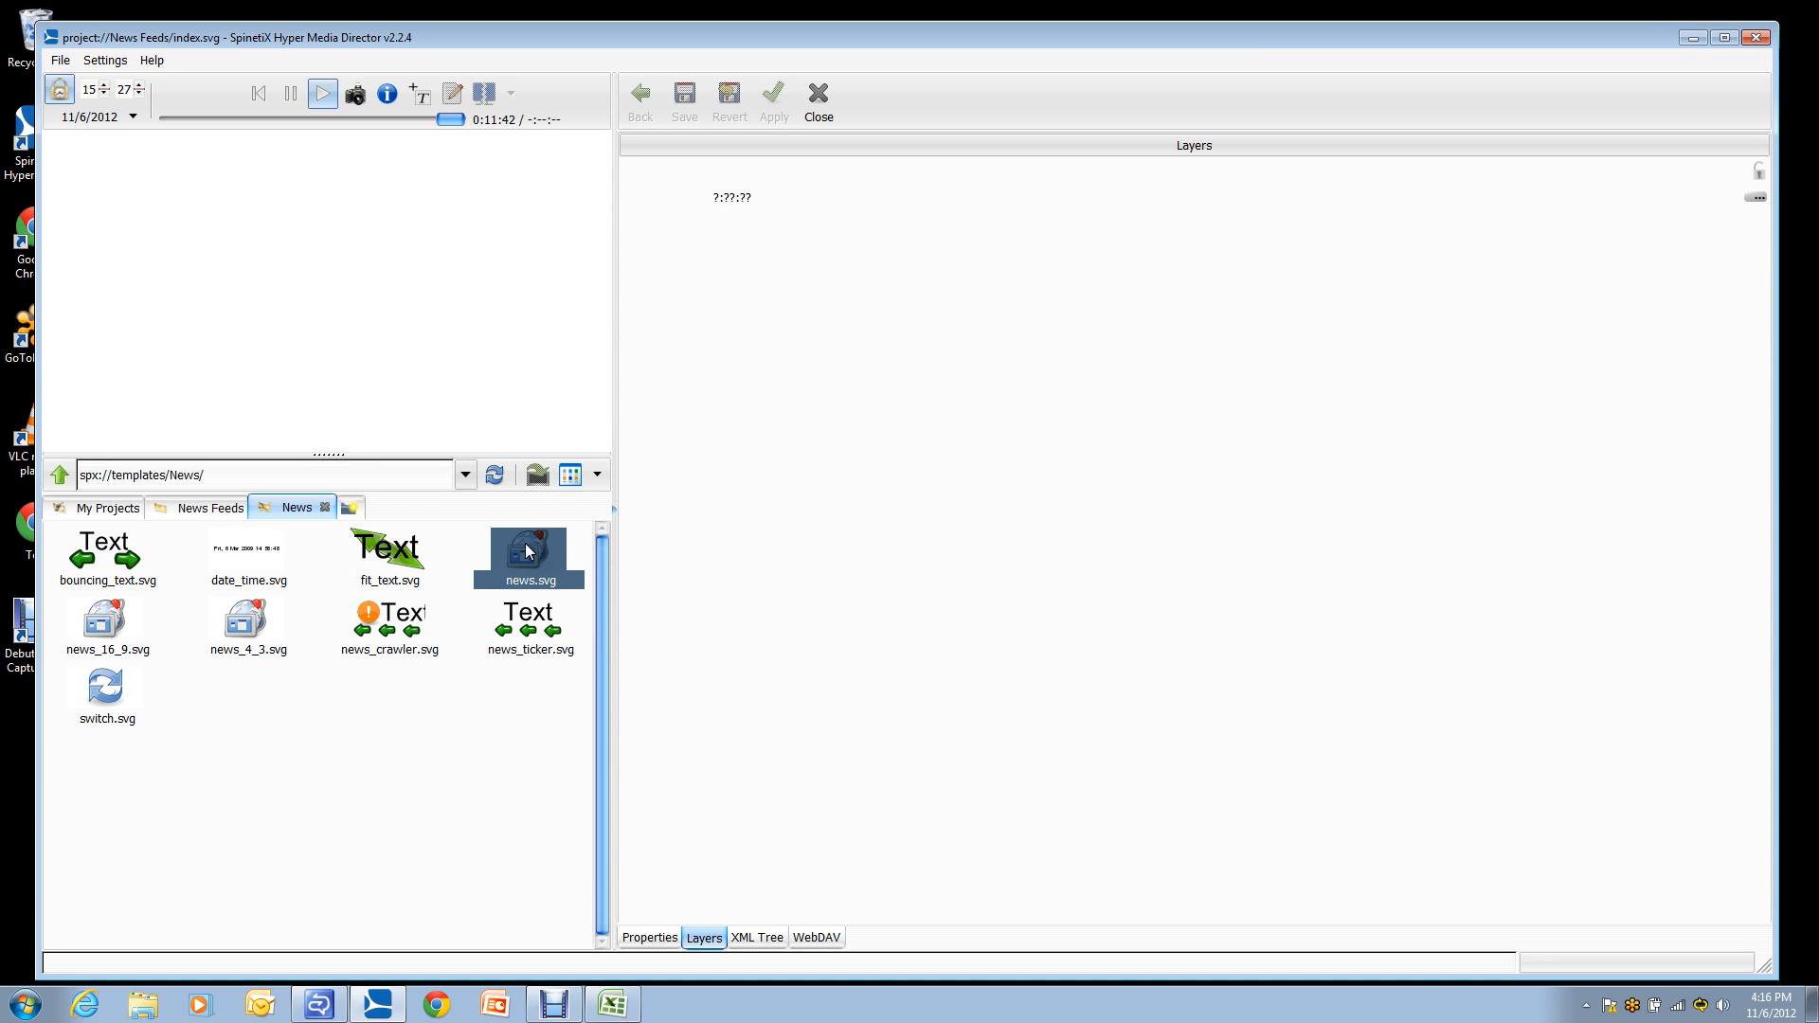
left_click_drag(528, 552, 769, 263)
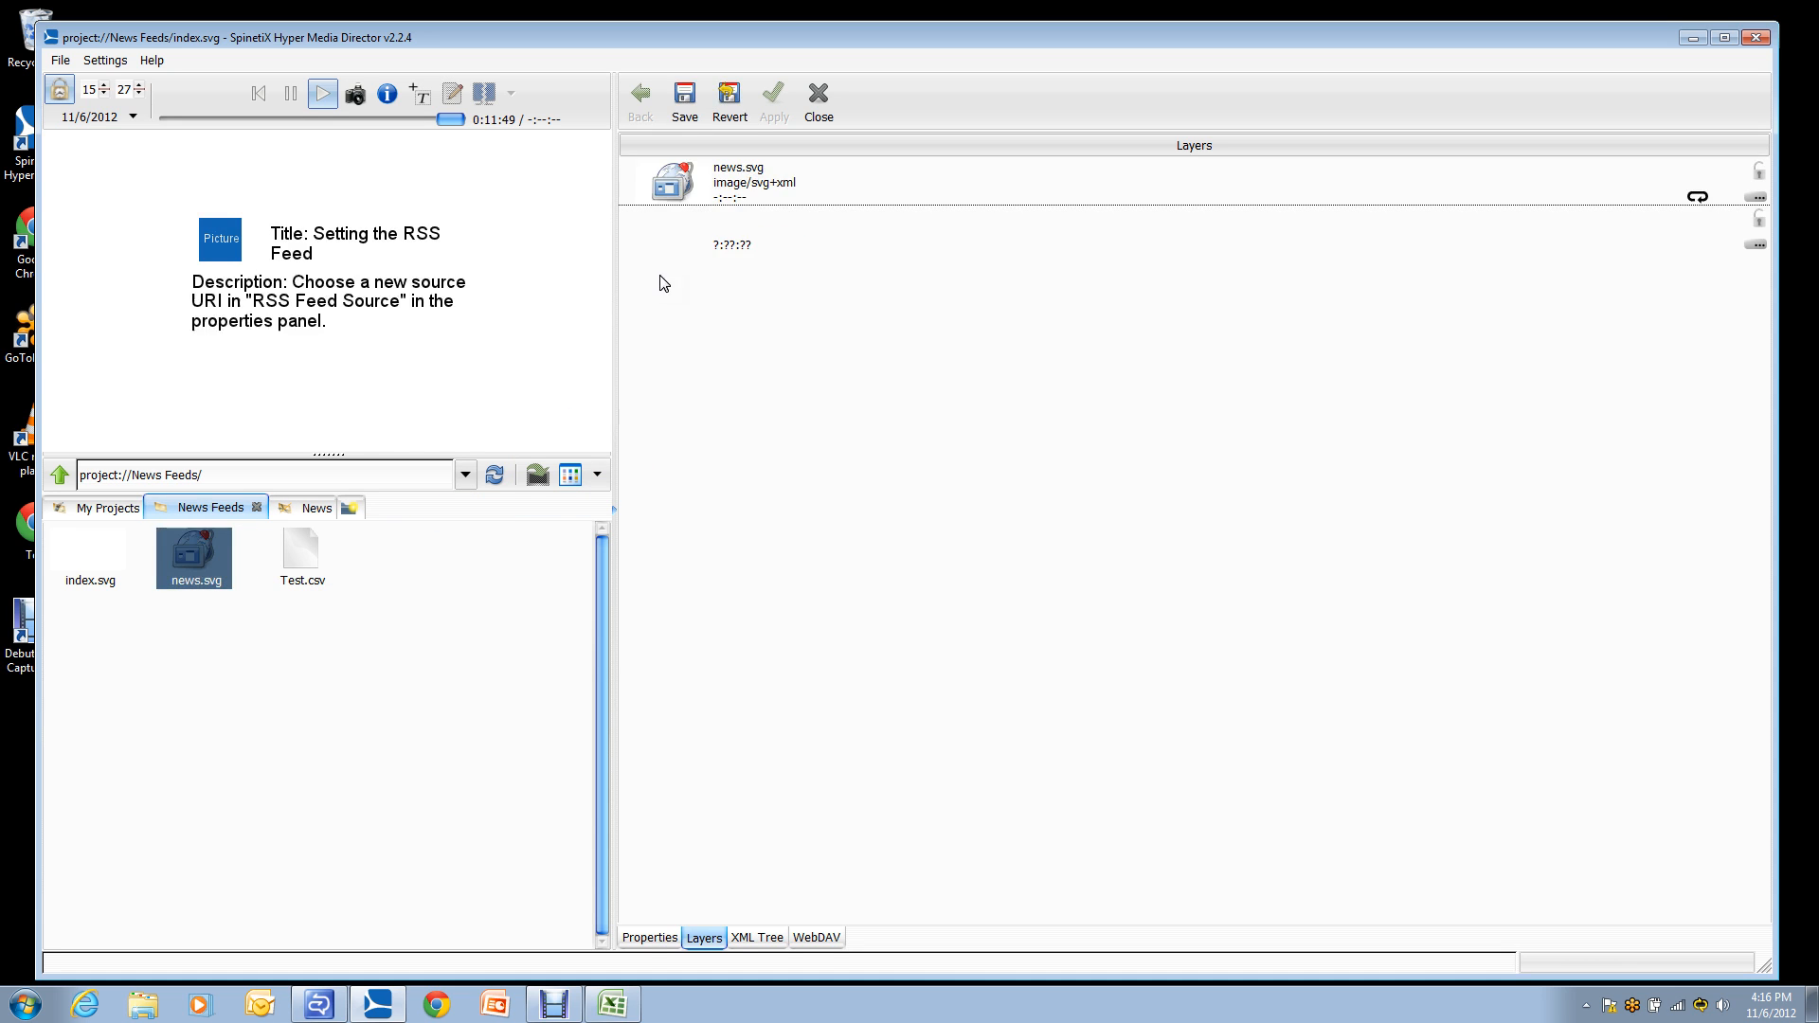
left_click(692, 93)
Step: Make the news layer fill the full screen in index.svg and save
left_click_drag(372, 278, 288, 228)
right_click(289, 229)
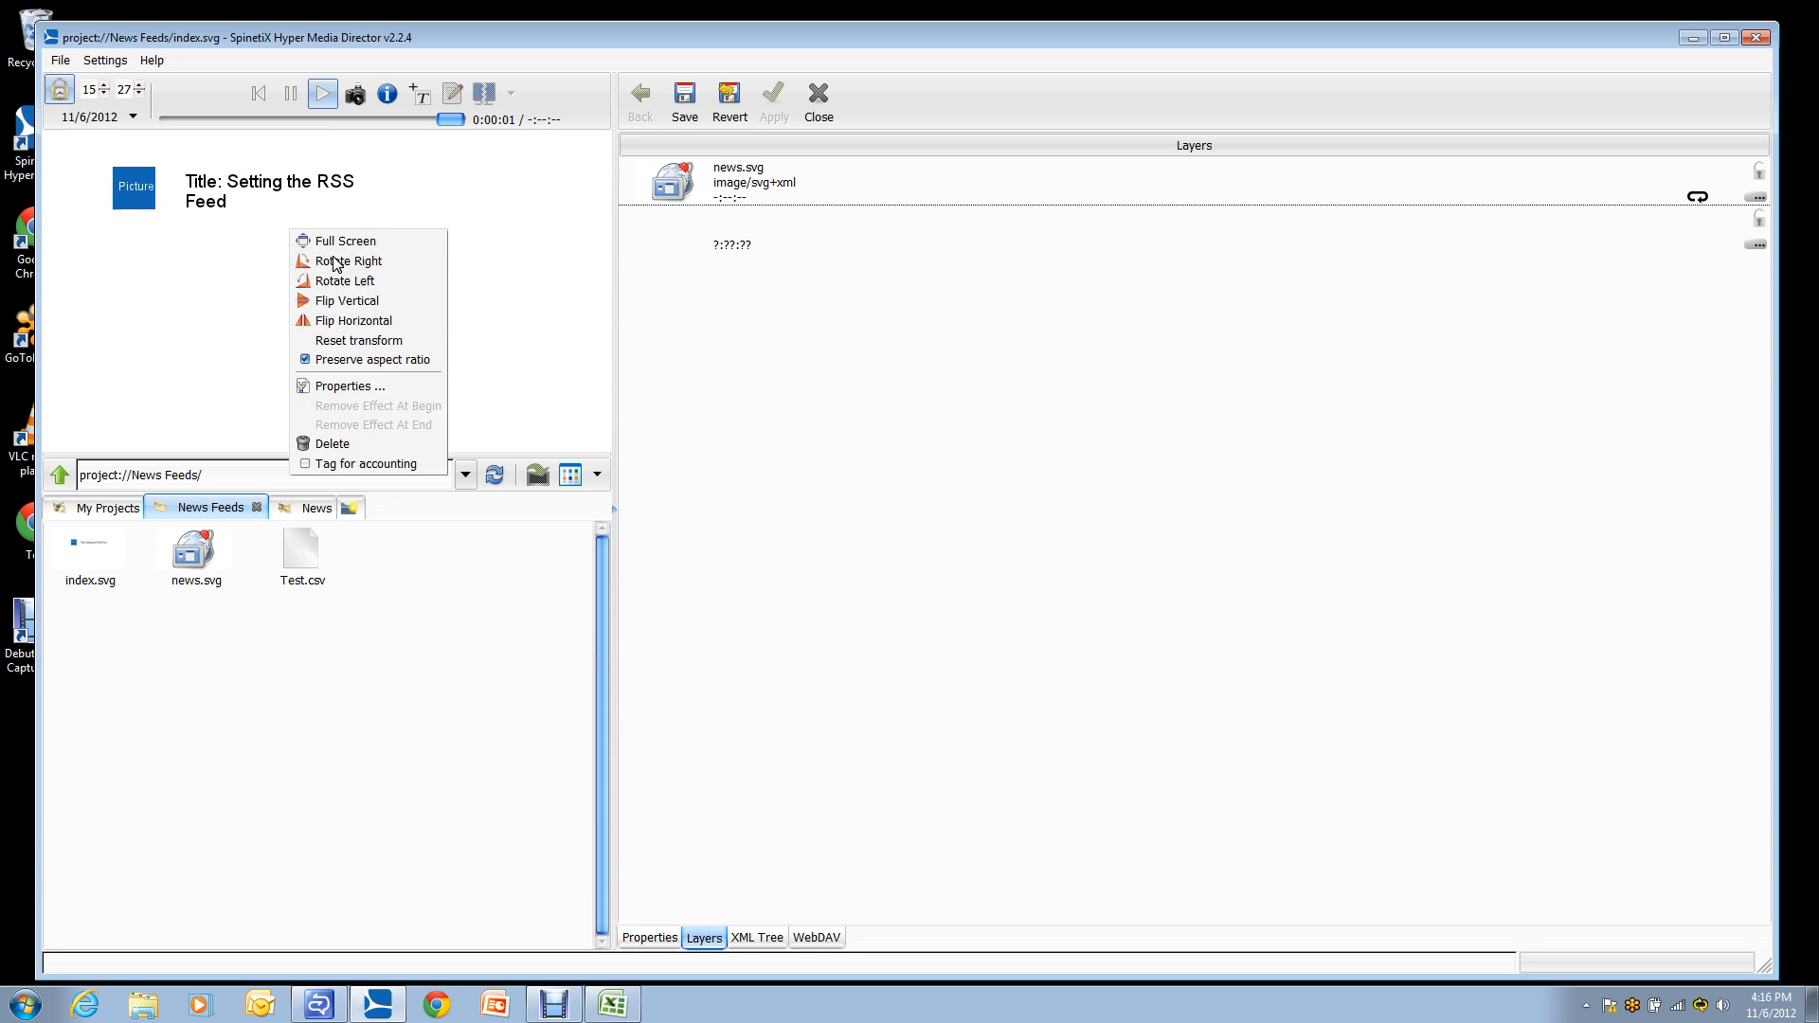
left_click(330, 244)
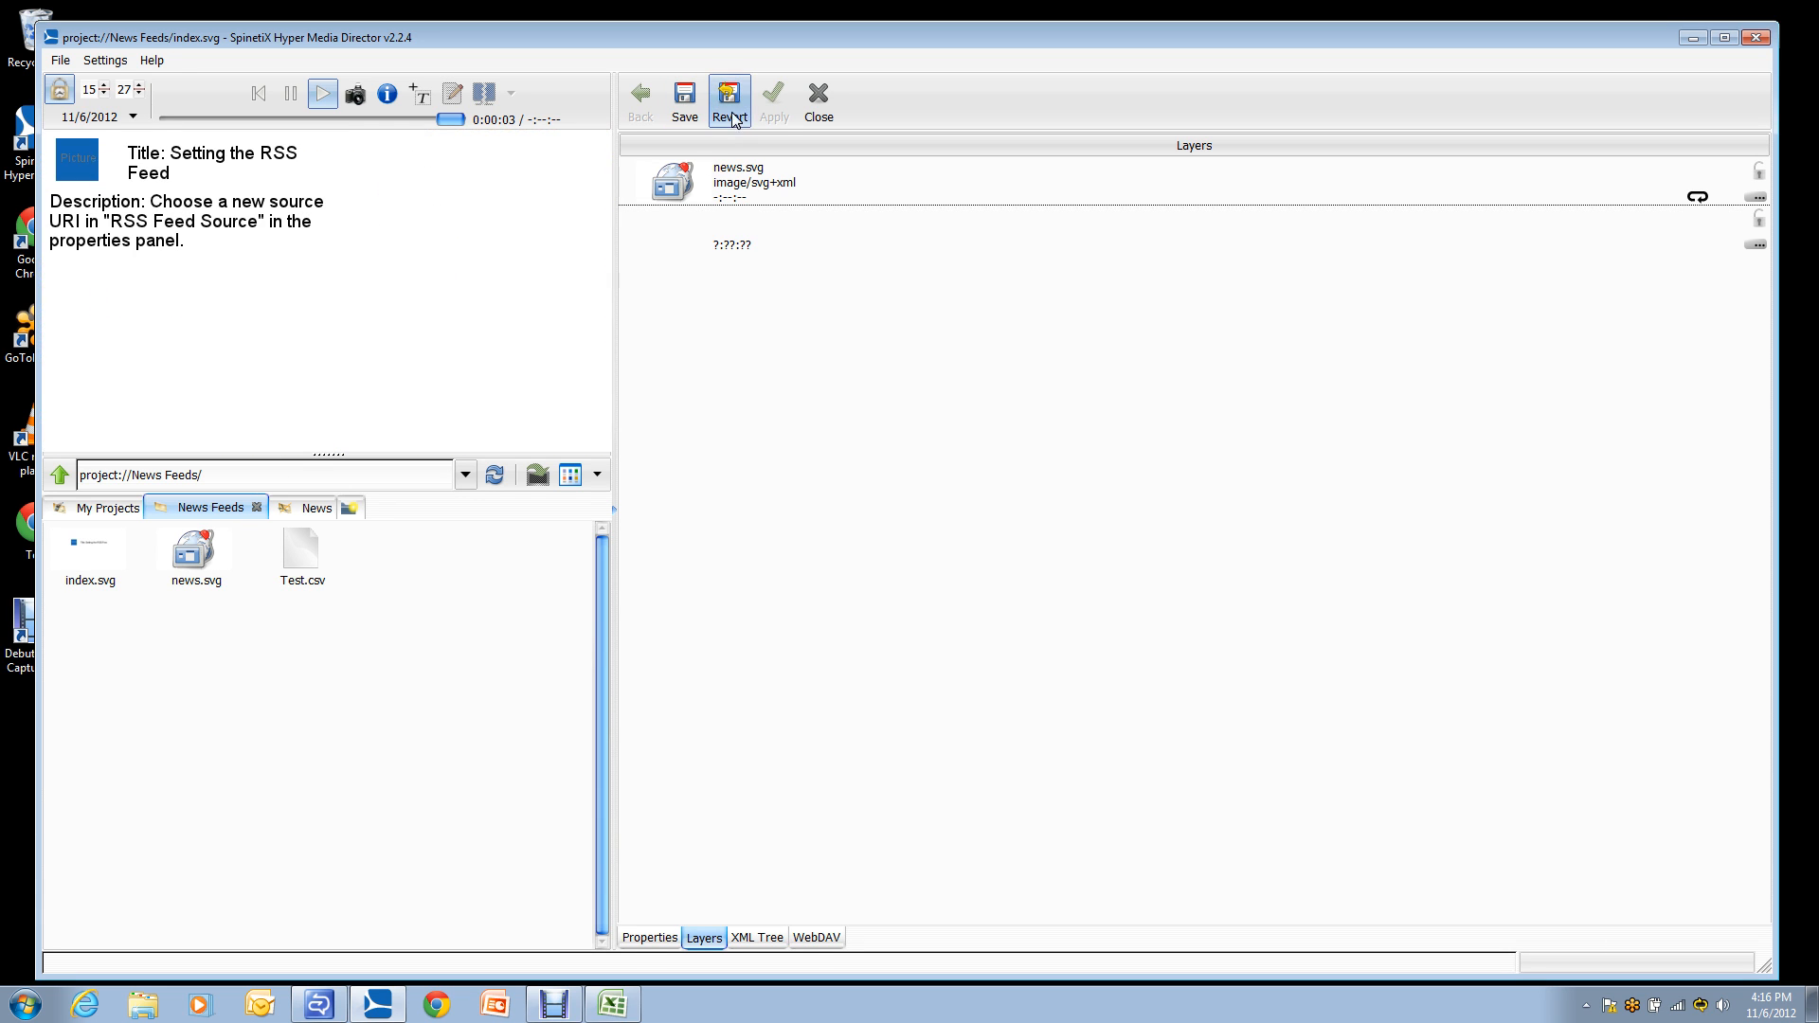
left_click(695, 114)
Step: Open the news.svg layer, set its RSS Feed Source to Test.csv and apply the change
double_click(720, 176)
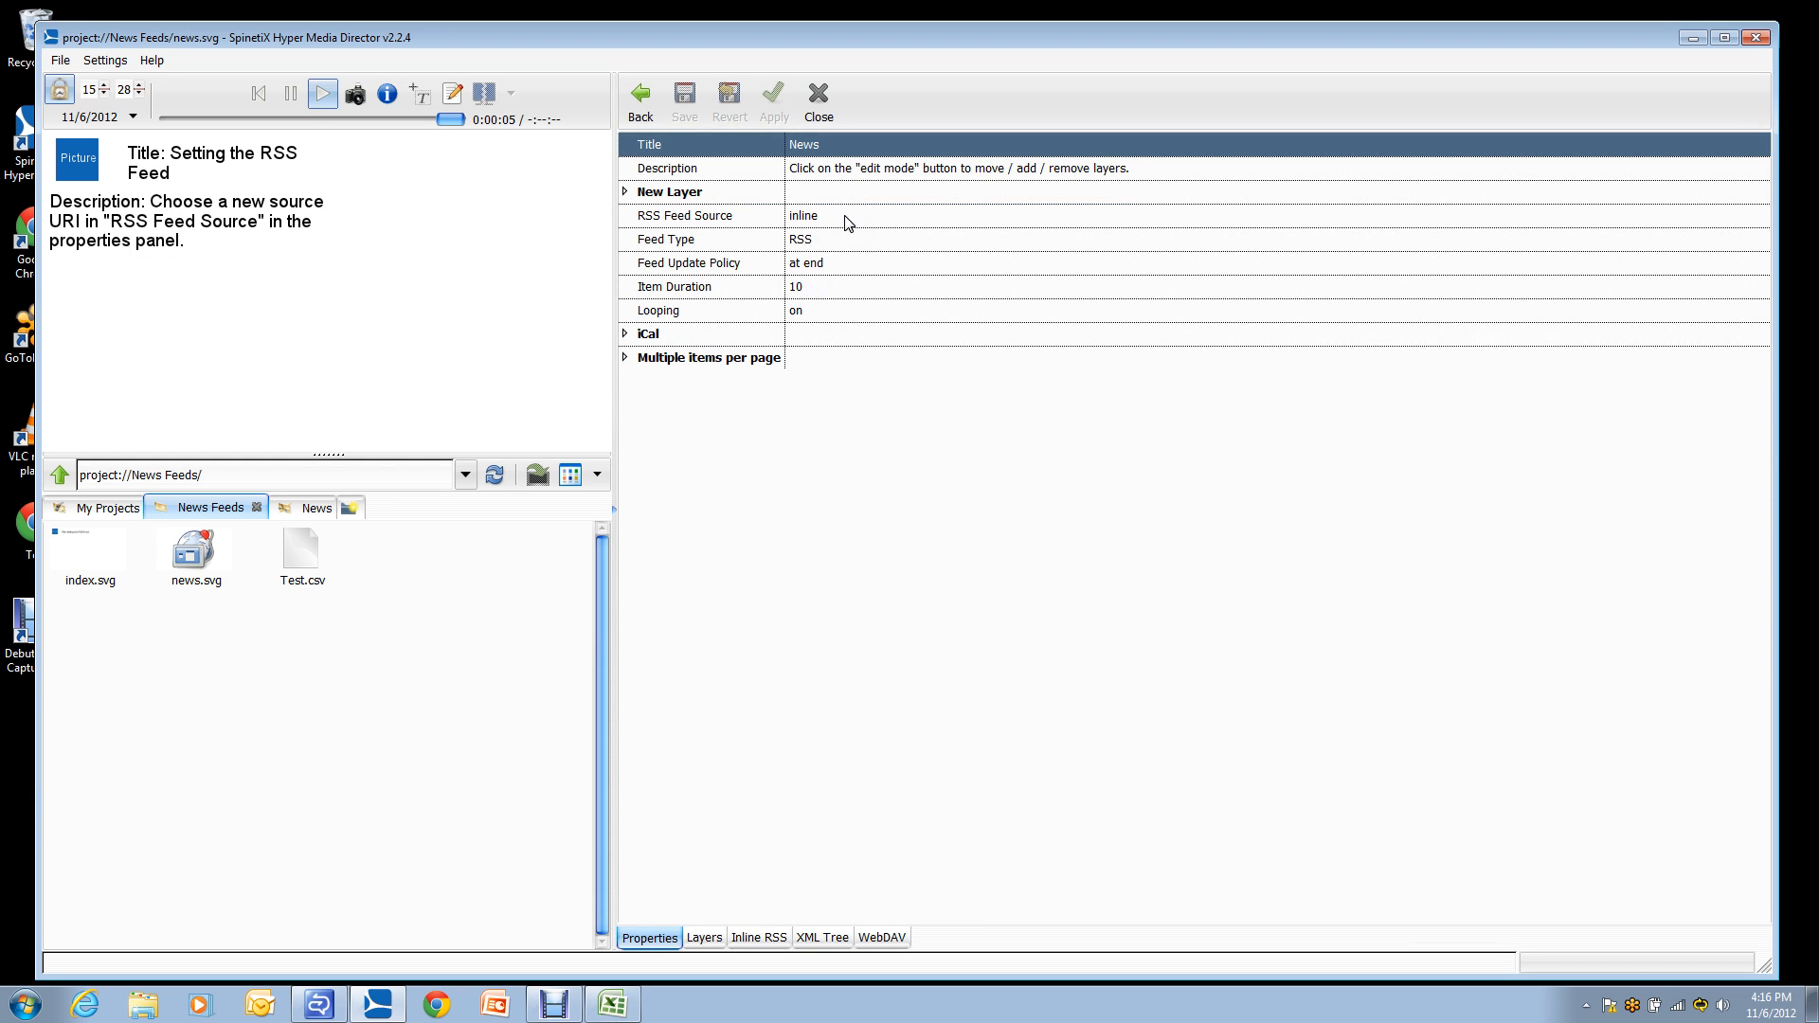
left_click(851, 213)
left_click(856, 214)
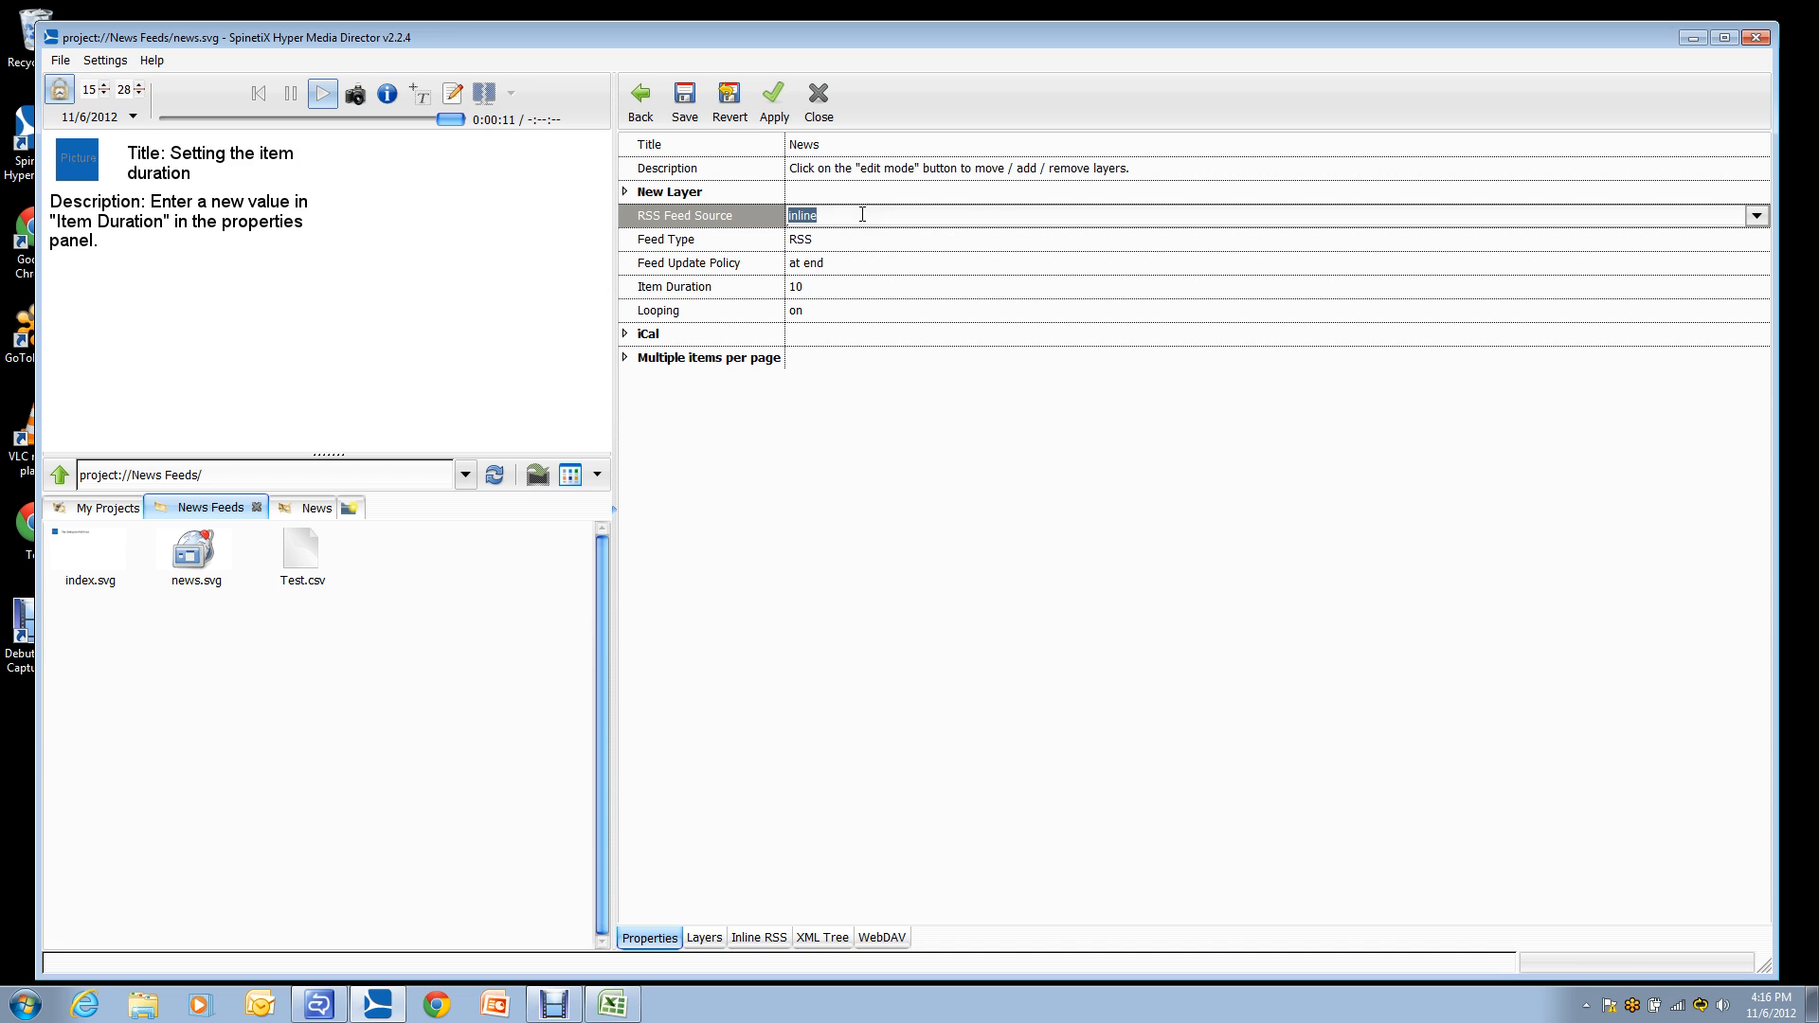
type("Test.csv")
key("Return")
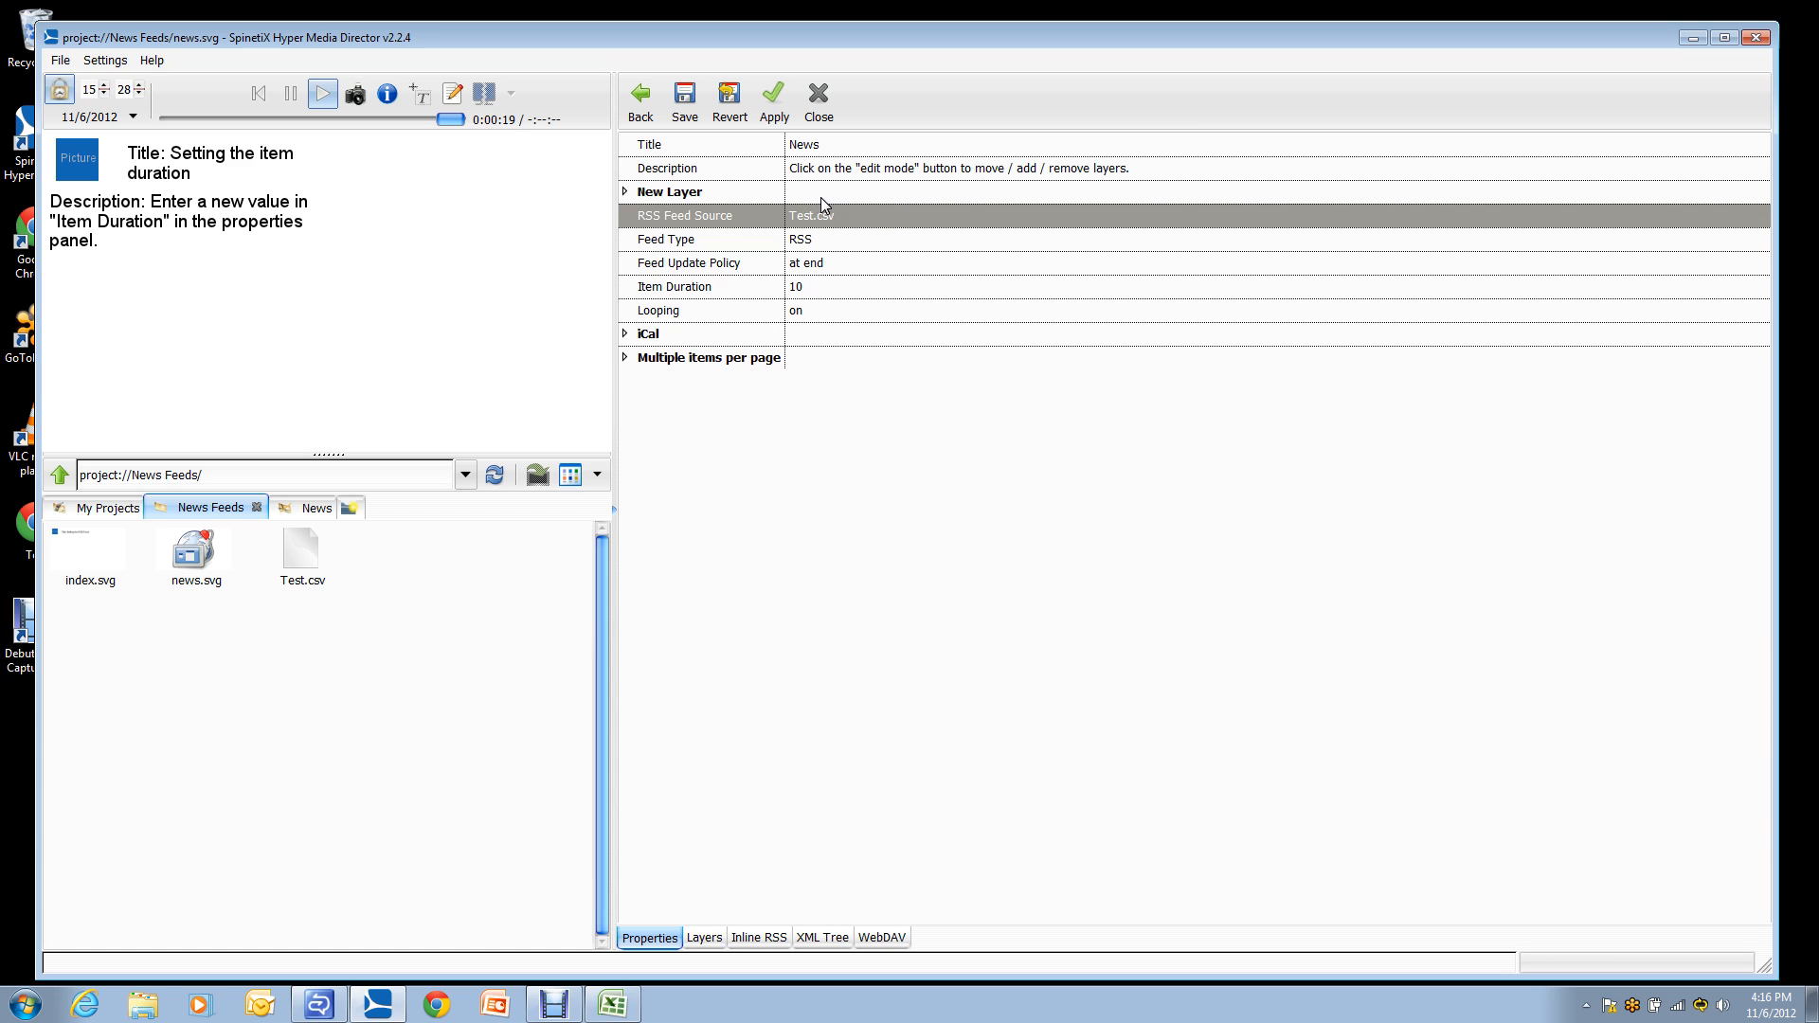
left_click(773, 95)
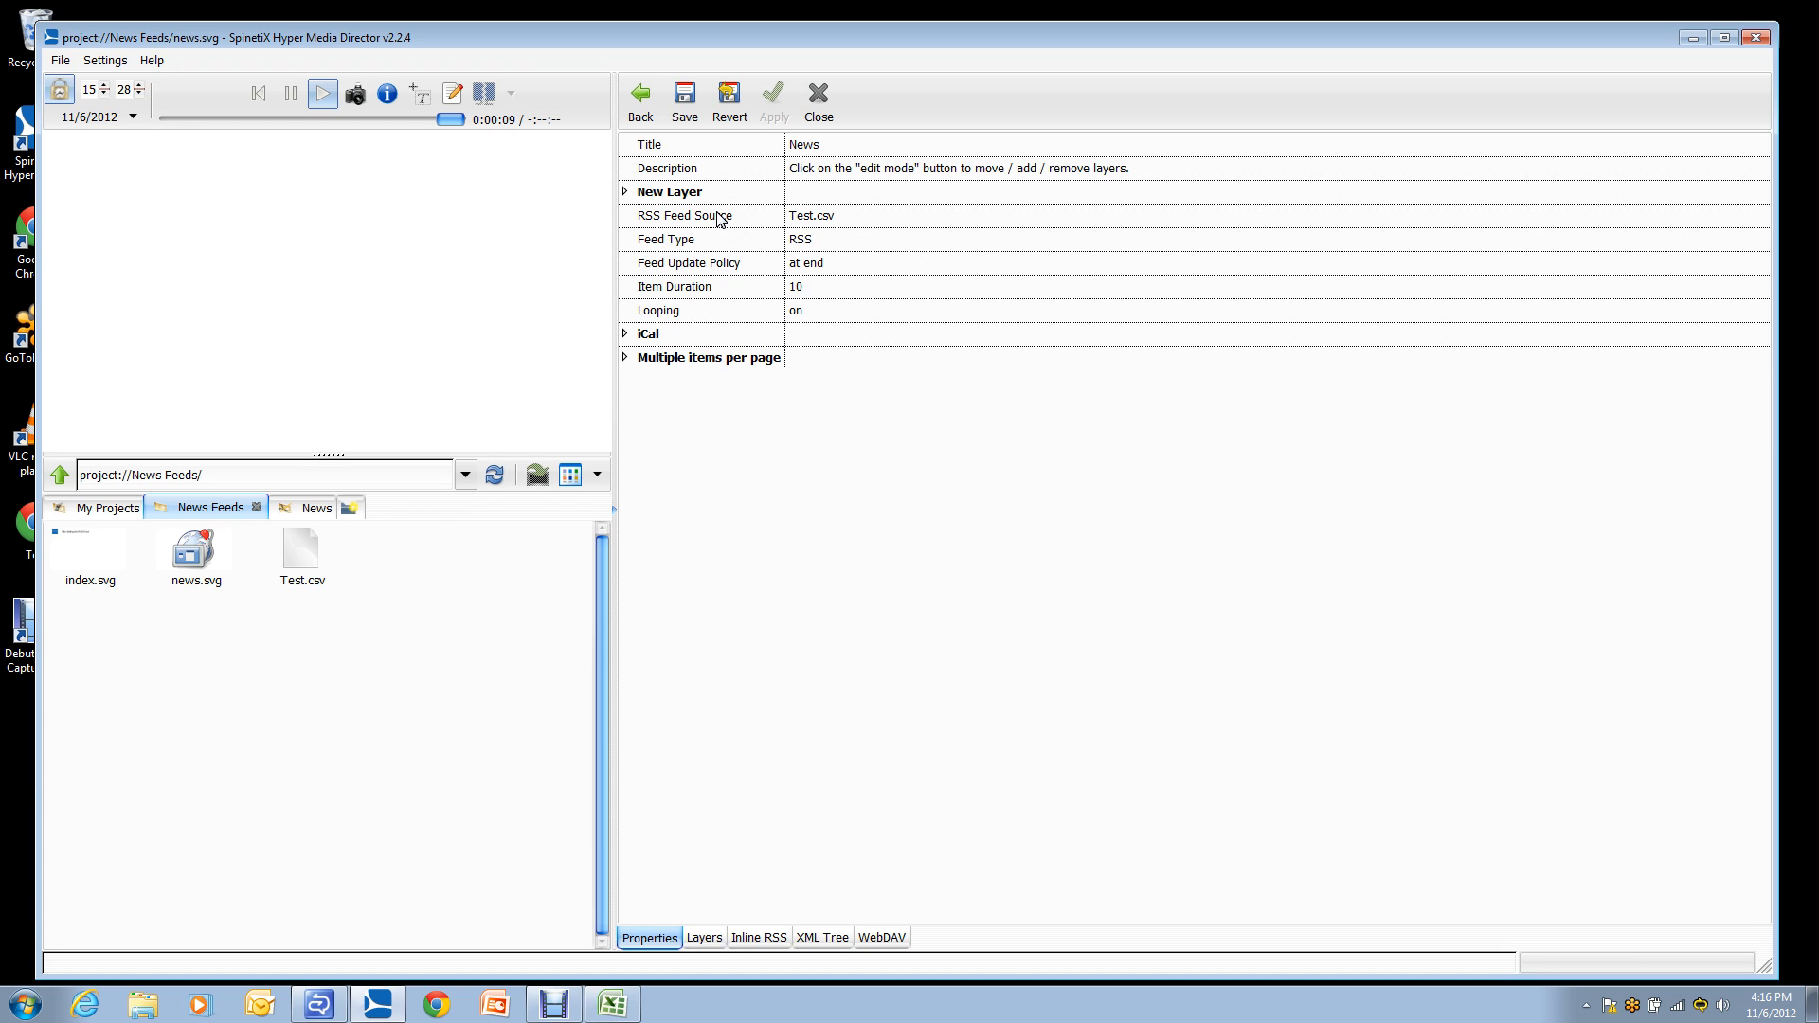
Step: Set the Feed Type of news.svg to CSV and apply the change
left_click(852, 244)
left_click(907, 239)
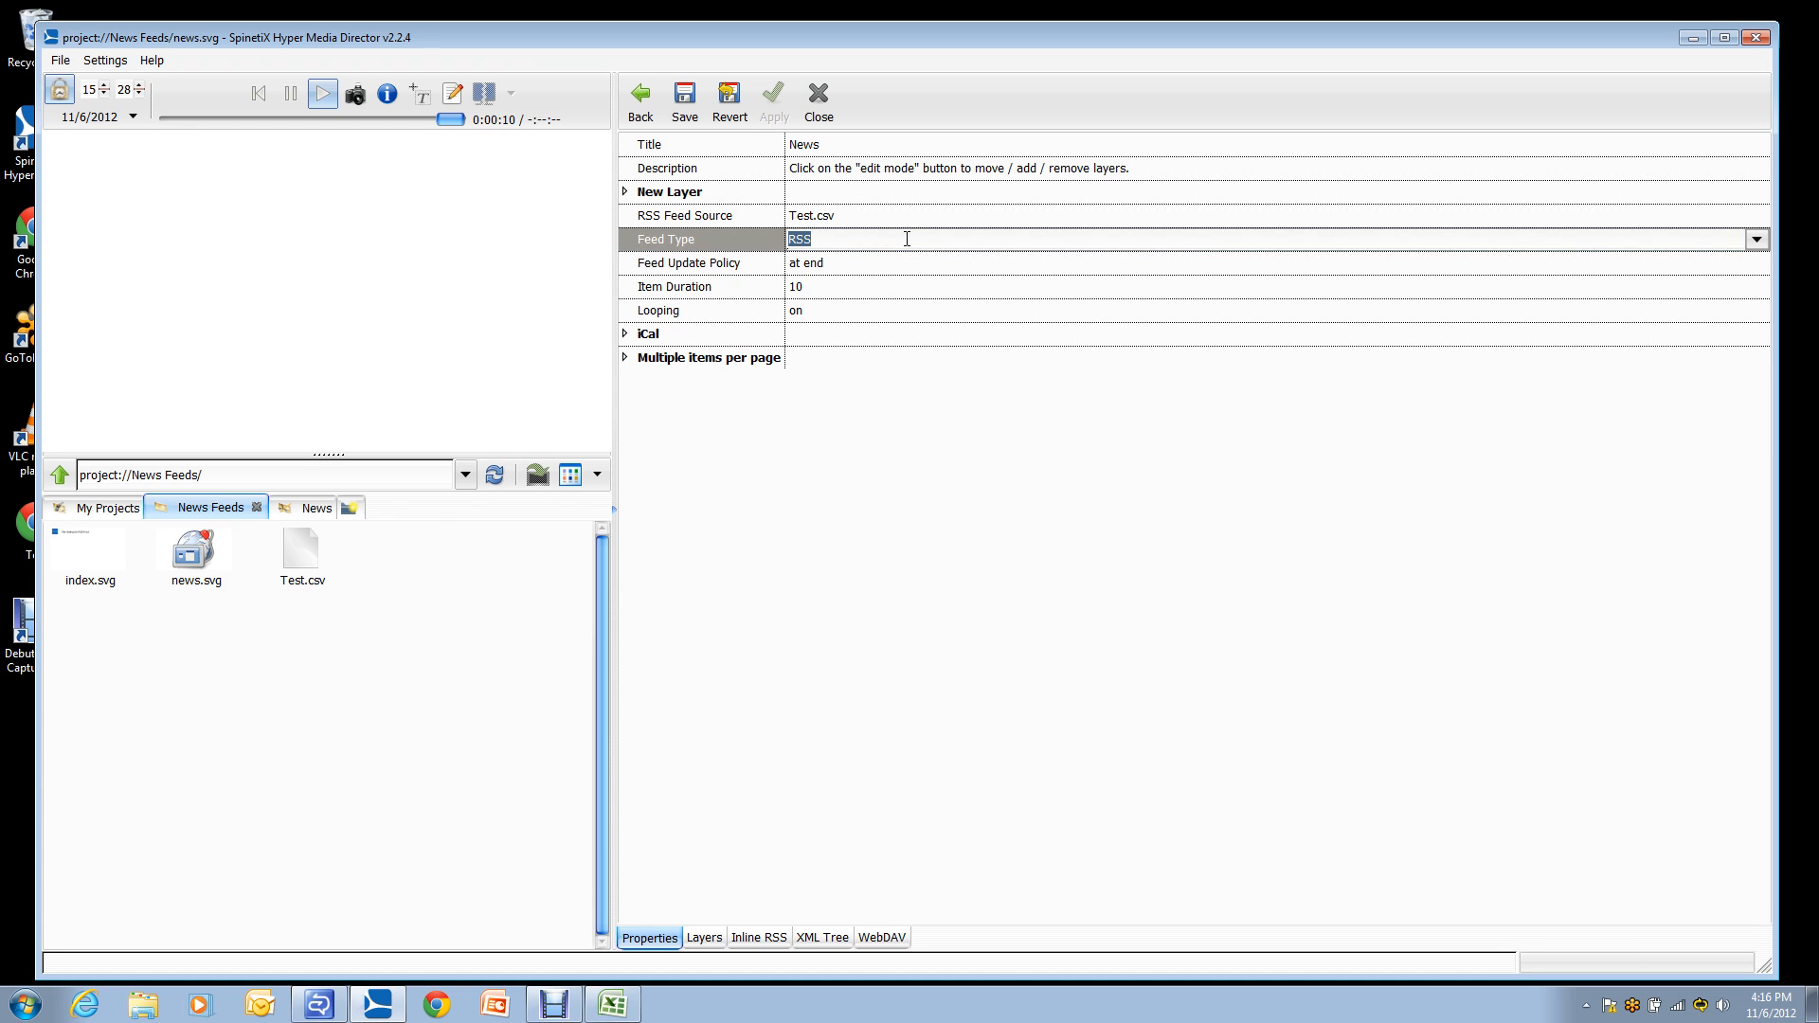
left_click(1757, 240)
left_click(803, 313)
left_click(763, 104)
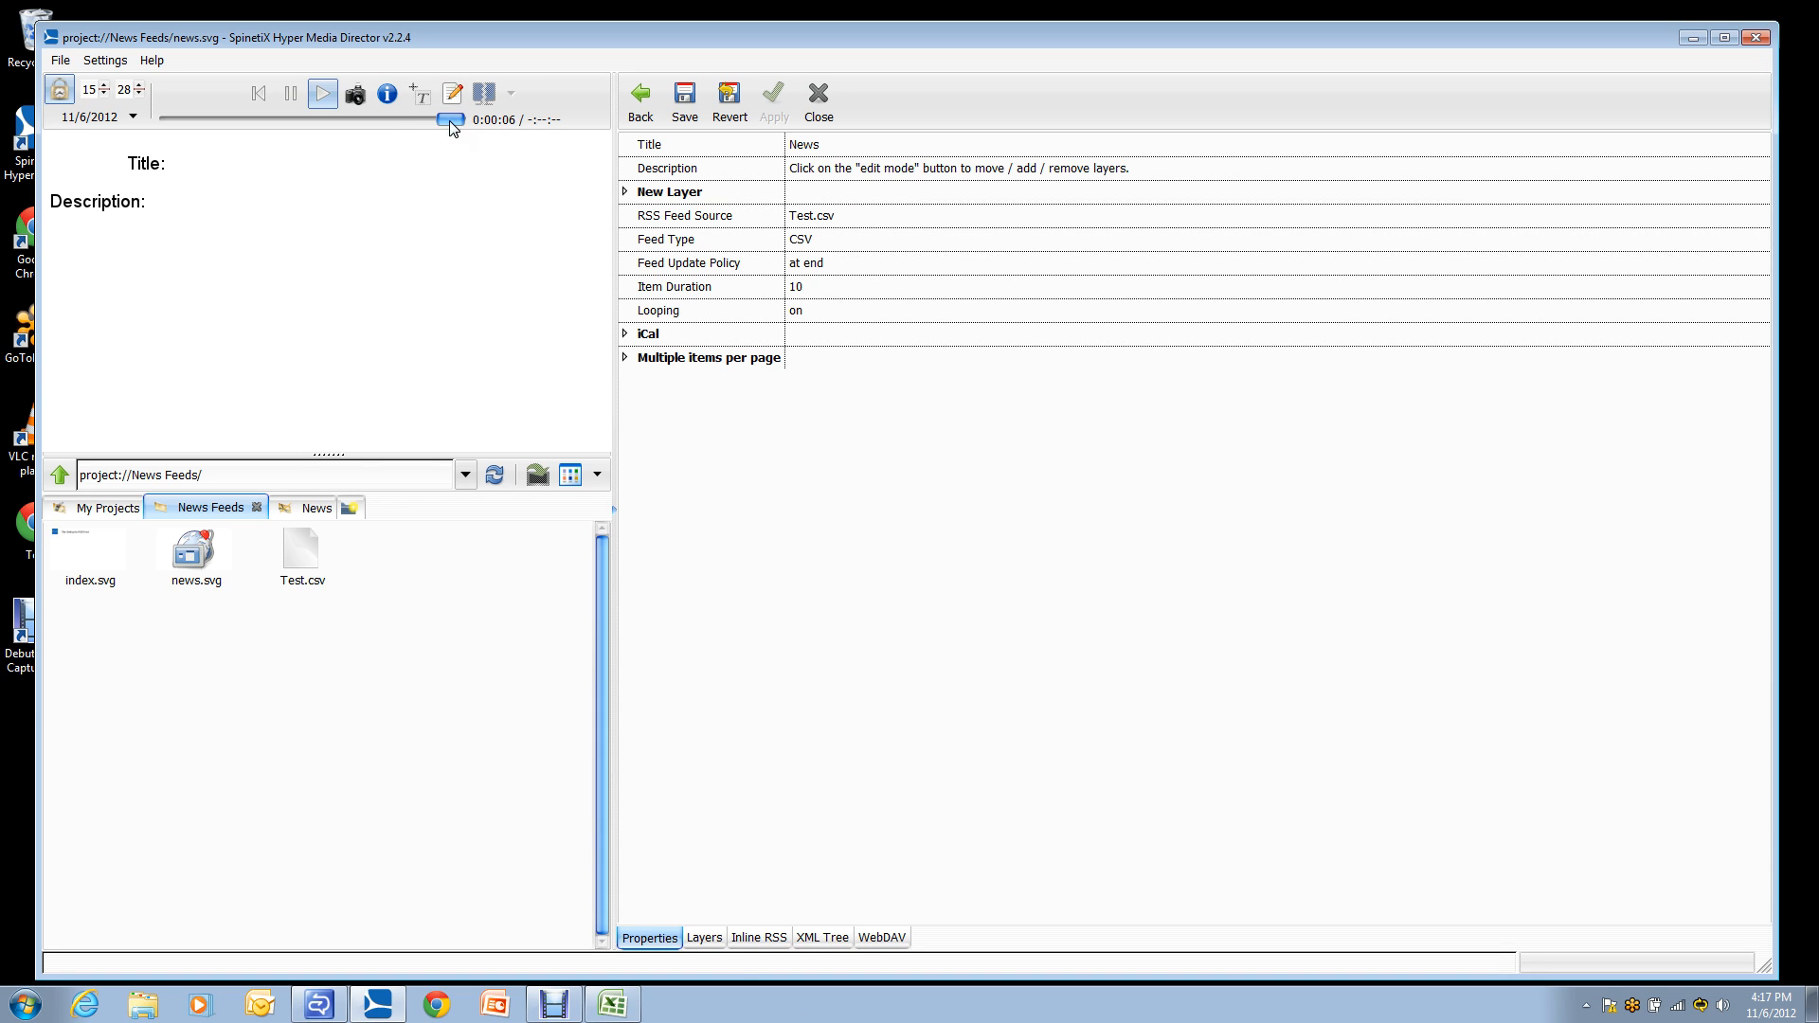
Step: Open the title text layer of news.svg for editing and remove the "Title: " prefix
left_click(704, 940)
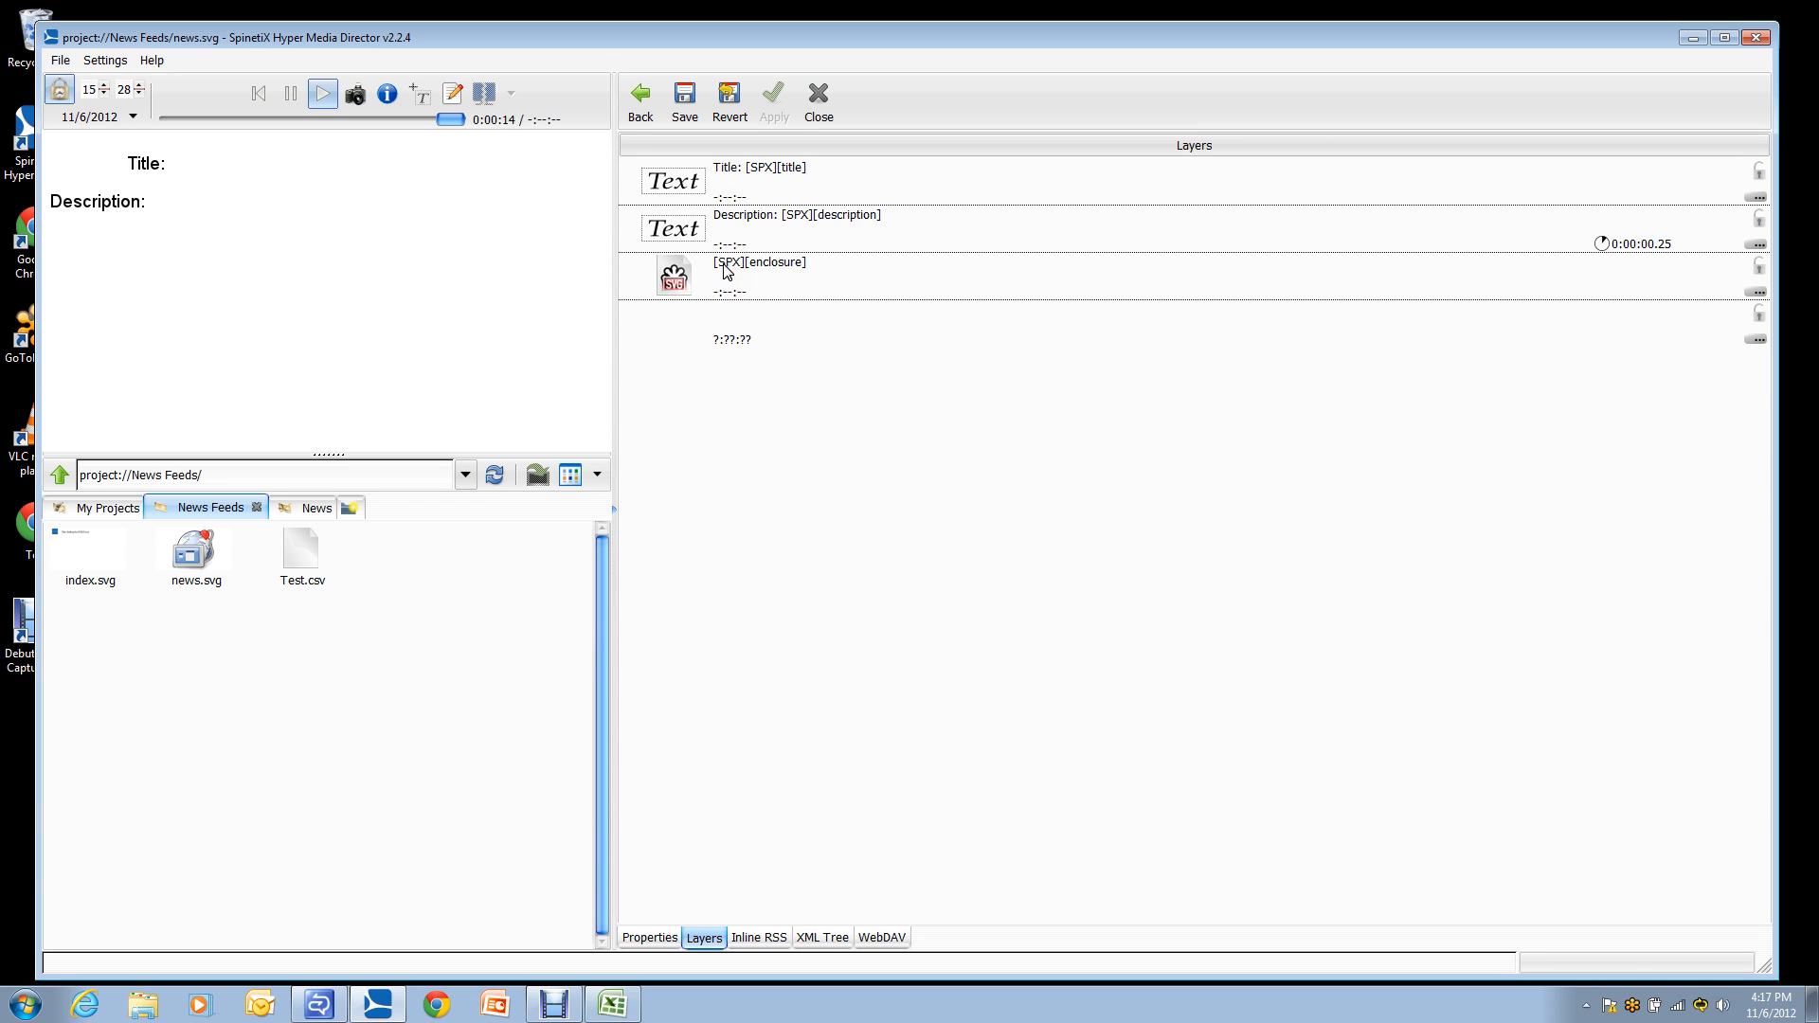
left_click(743, 178)
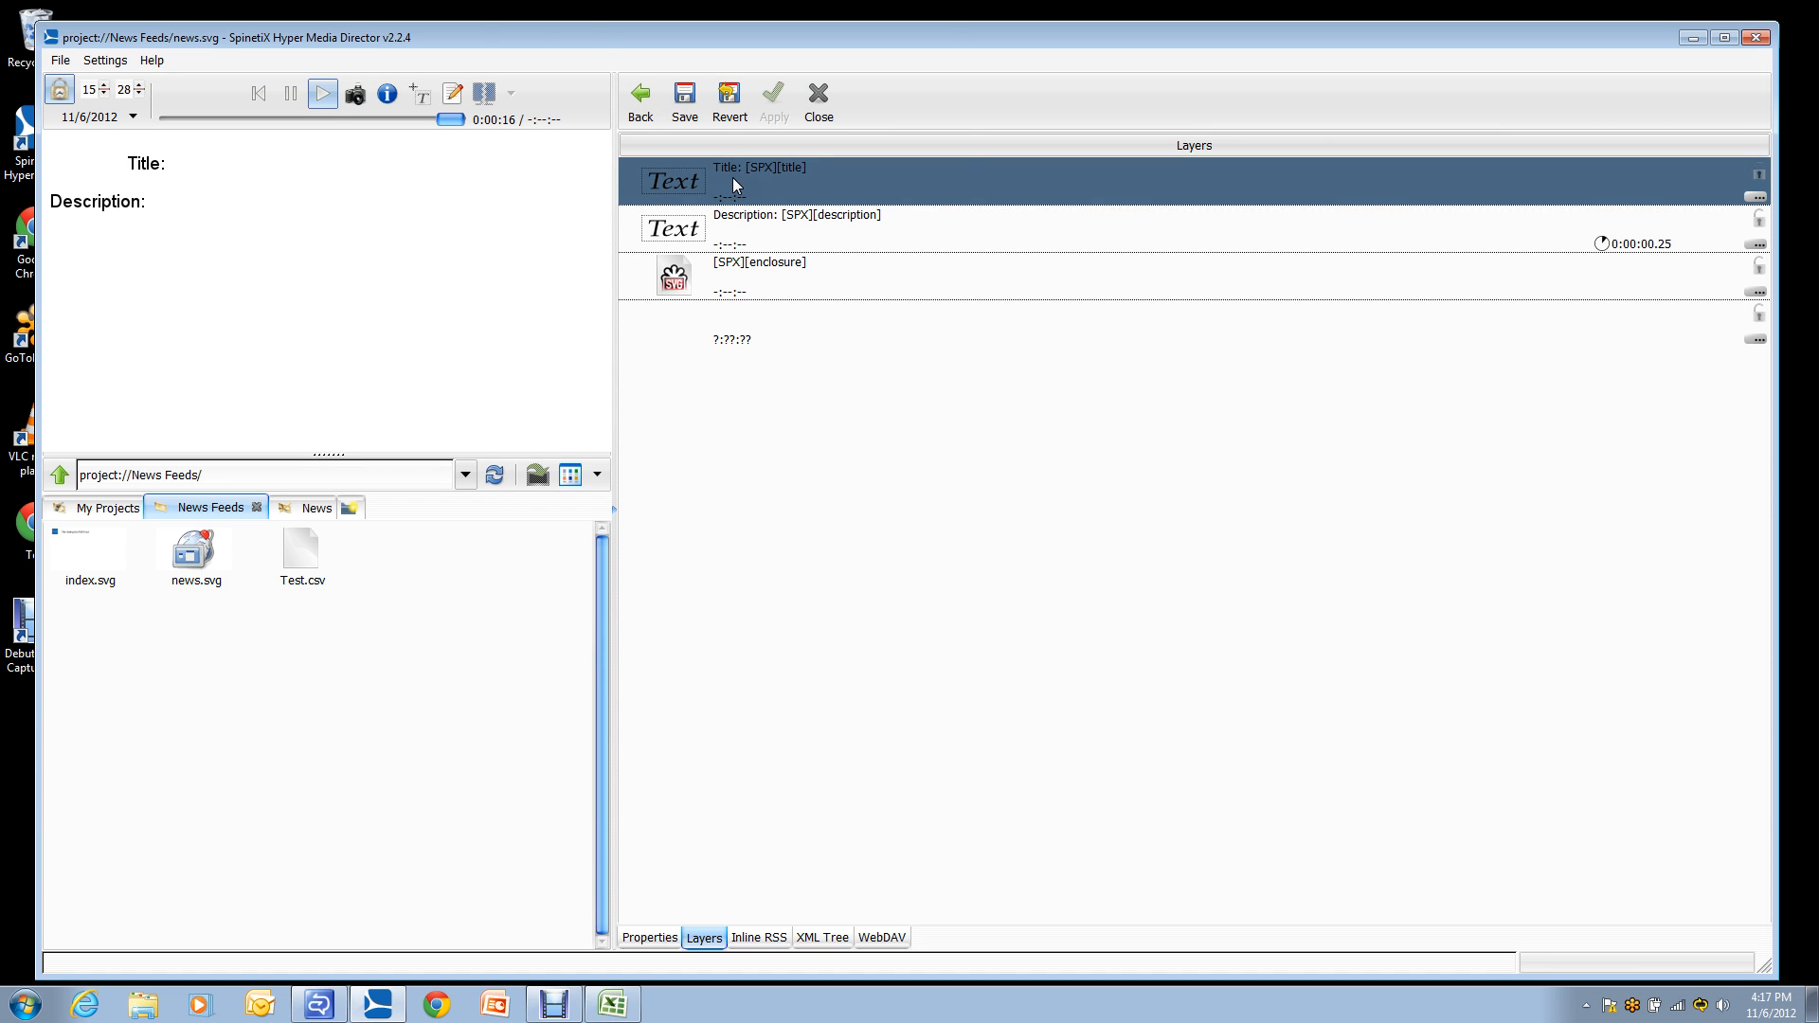
double_click(734, 180)
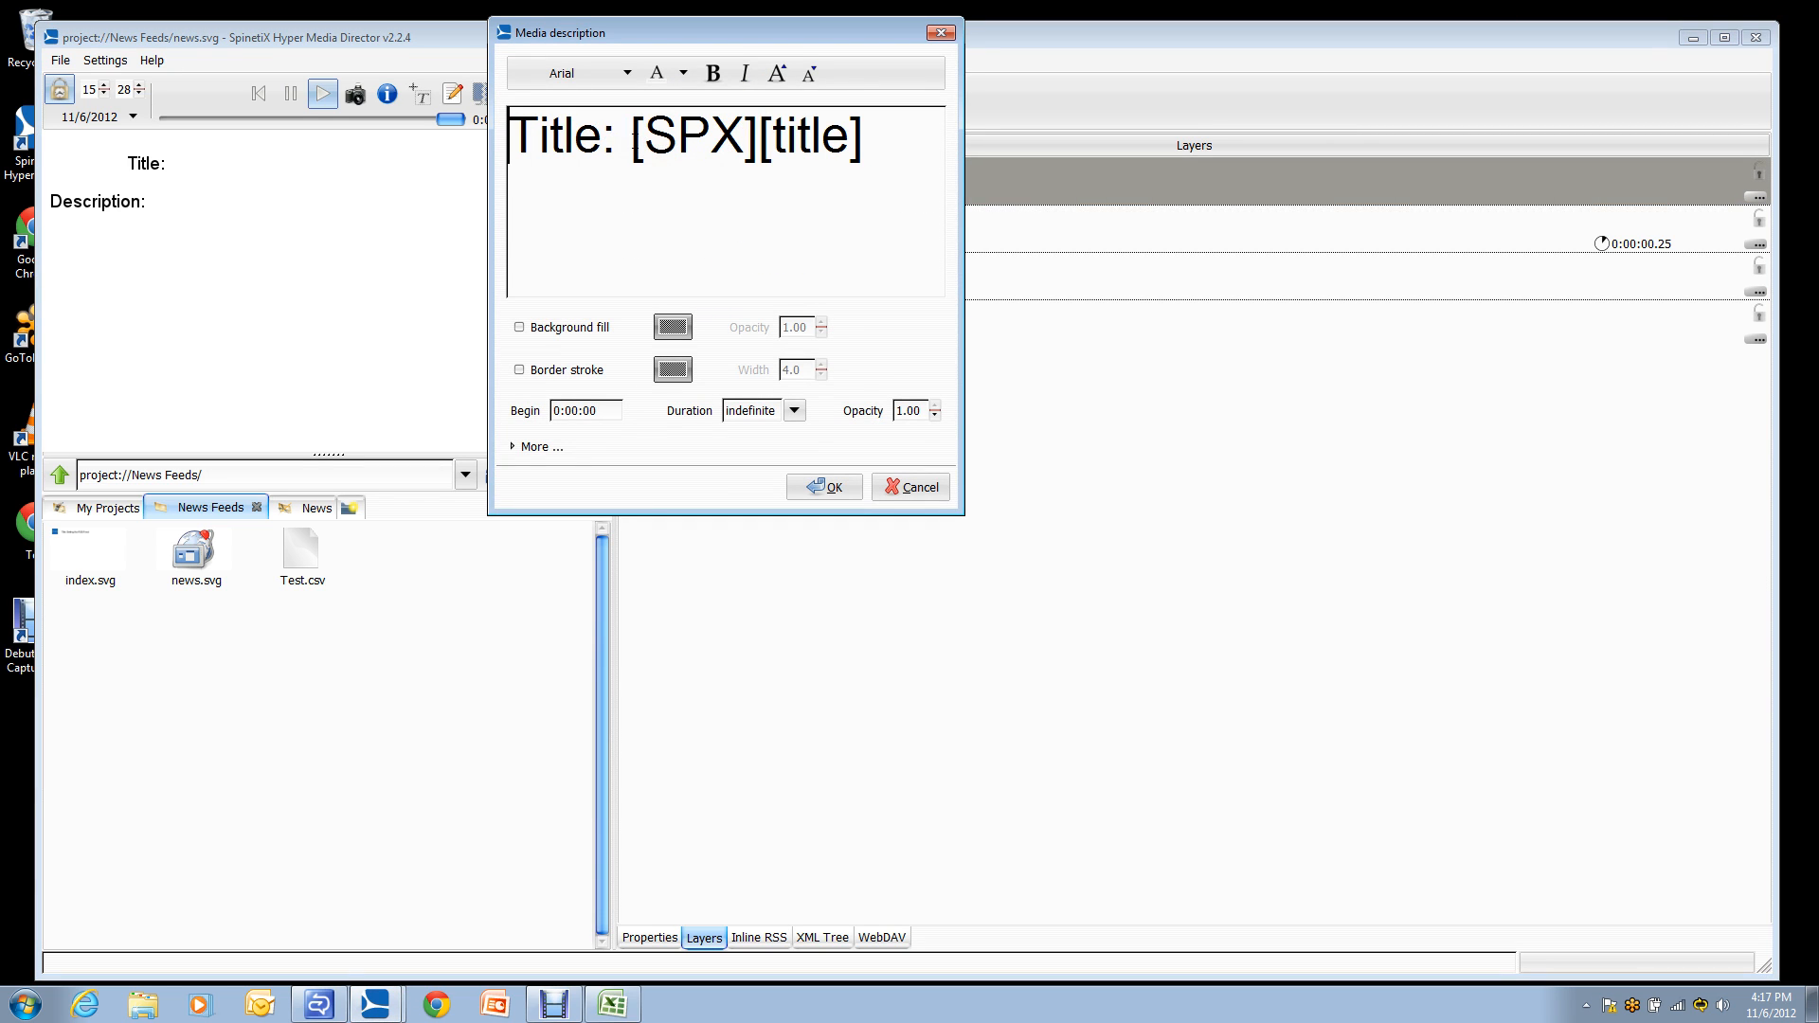
key("shift+Right")
key("shift+Right")
key("shift+Right")
key("shift+Right")
key("shift+Right")
key("shift+Right")
key("shift+Right")
key("Delete")
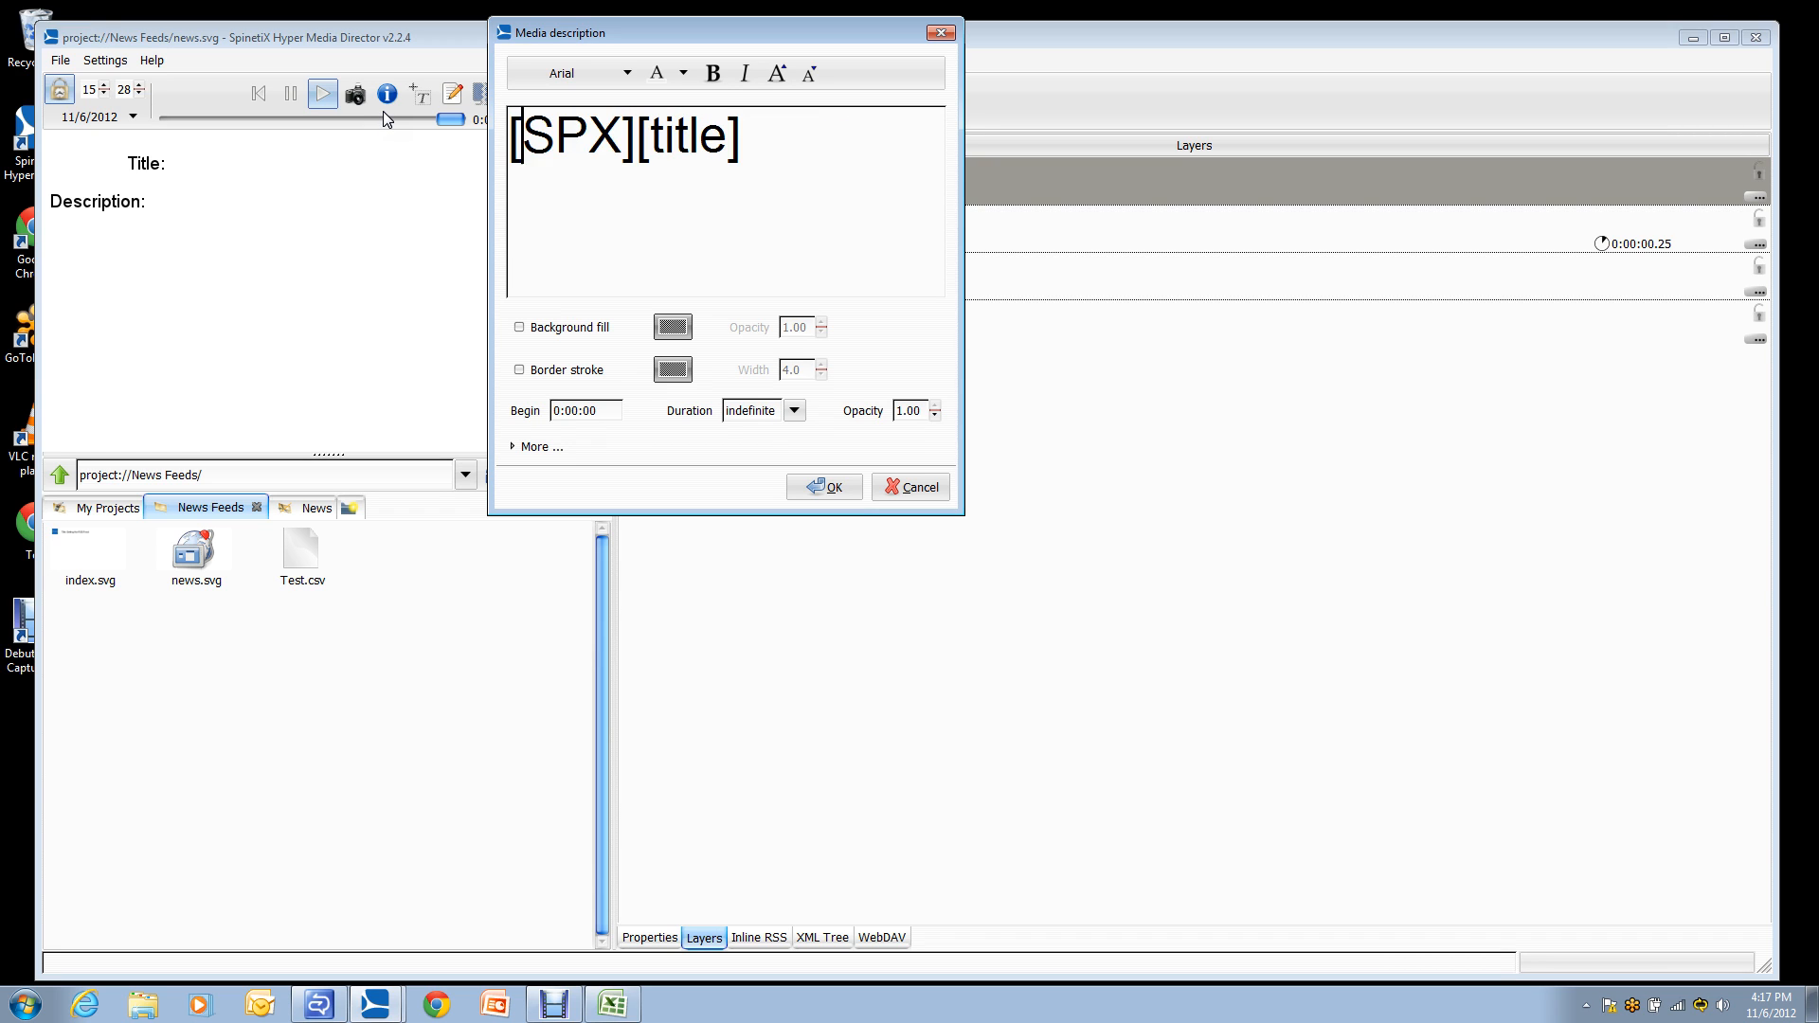
Step: Delete the word "title" from the second pair of brackets, leaving [SPX][]
key("Right")
key("Right")
key("Right")
key("Right")
key("Right")
key("Left")
key("Left")
key("Left")
key("Left")
key("Left")
key("Right")
key("Right")
key("Right")
key("Right")
key("Left")
key("Left")
key("Right")
key("Right")
key("Right")
key("Right")
key("Left")
key("Right")
key("Left")
key("Right")
key("Right")
key("Right")
key("Right")
key("Right")
key("BackSpace")
key("BackSpace")
key("BackSpace")
key("BackSpace")
key("BackSpace")
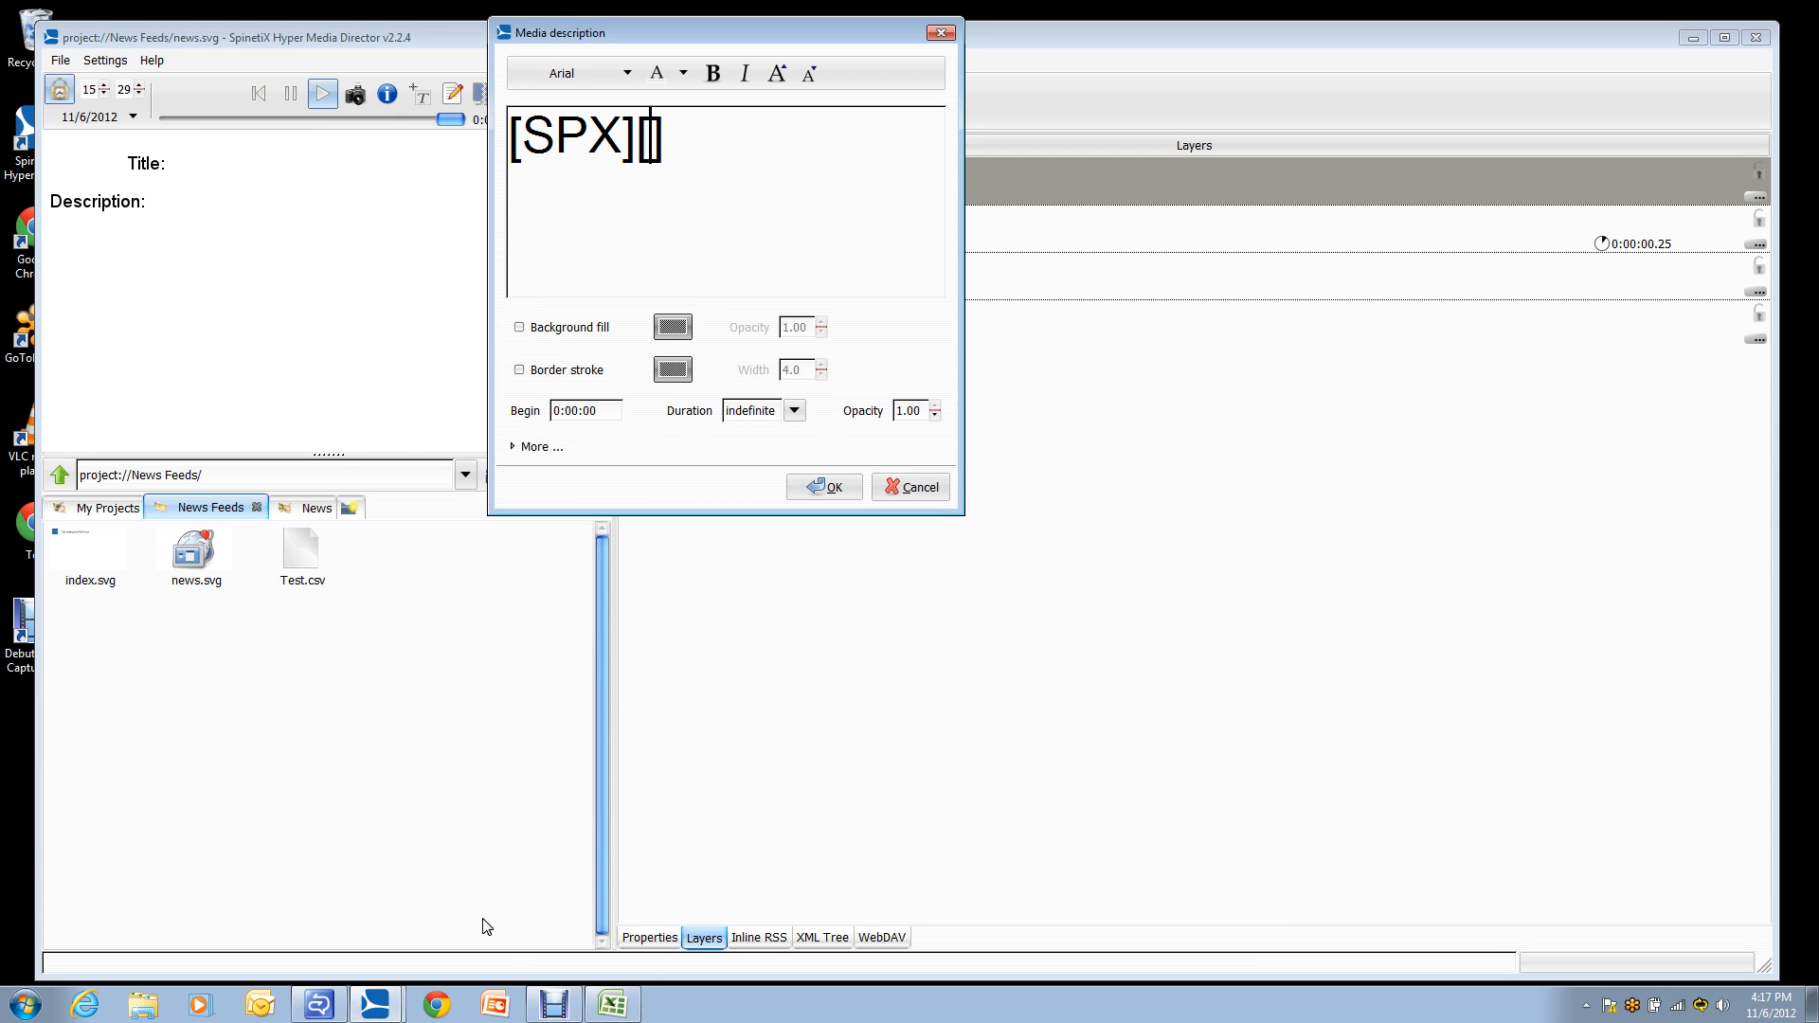
Step: Switch to the Excel workbook to review the exact header names in row 1, and return to the text editing dialog
left_click(612, 1006)
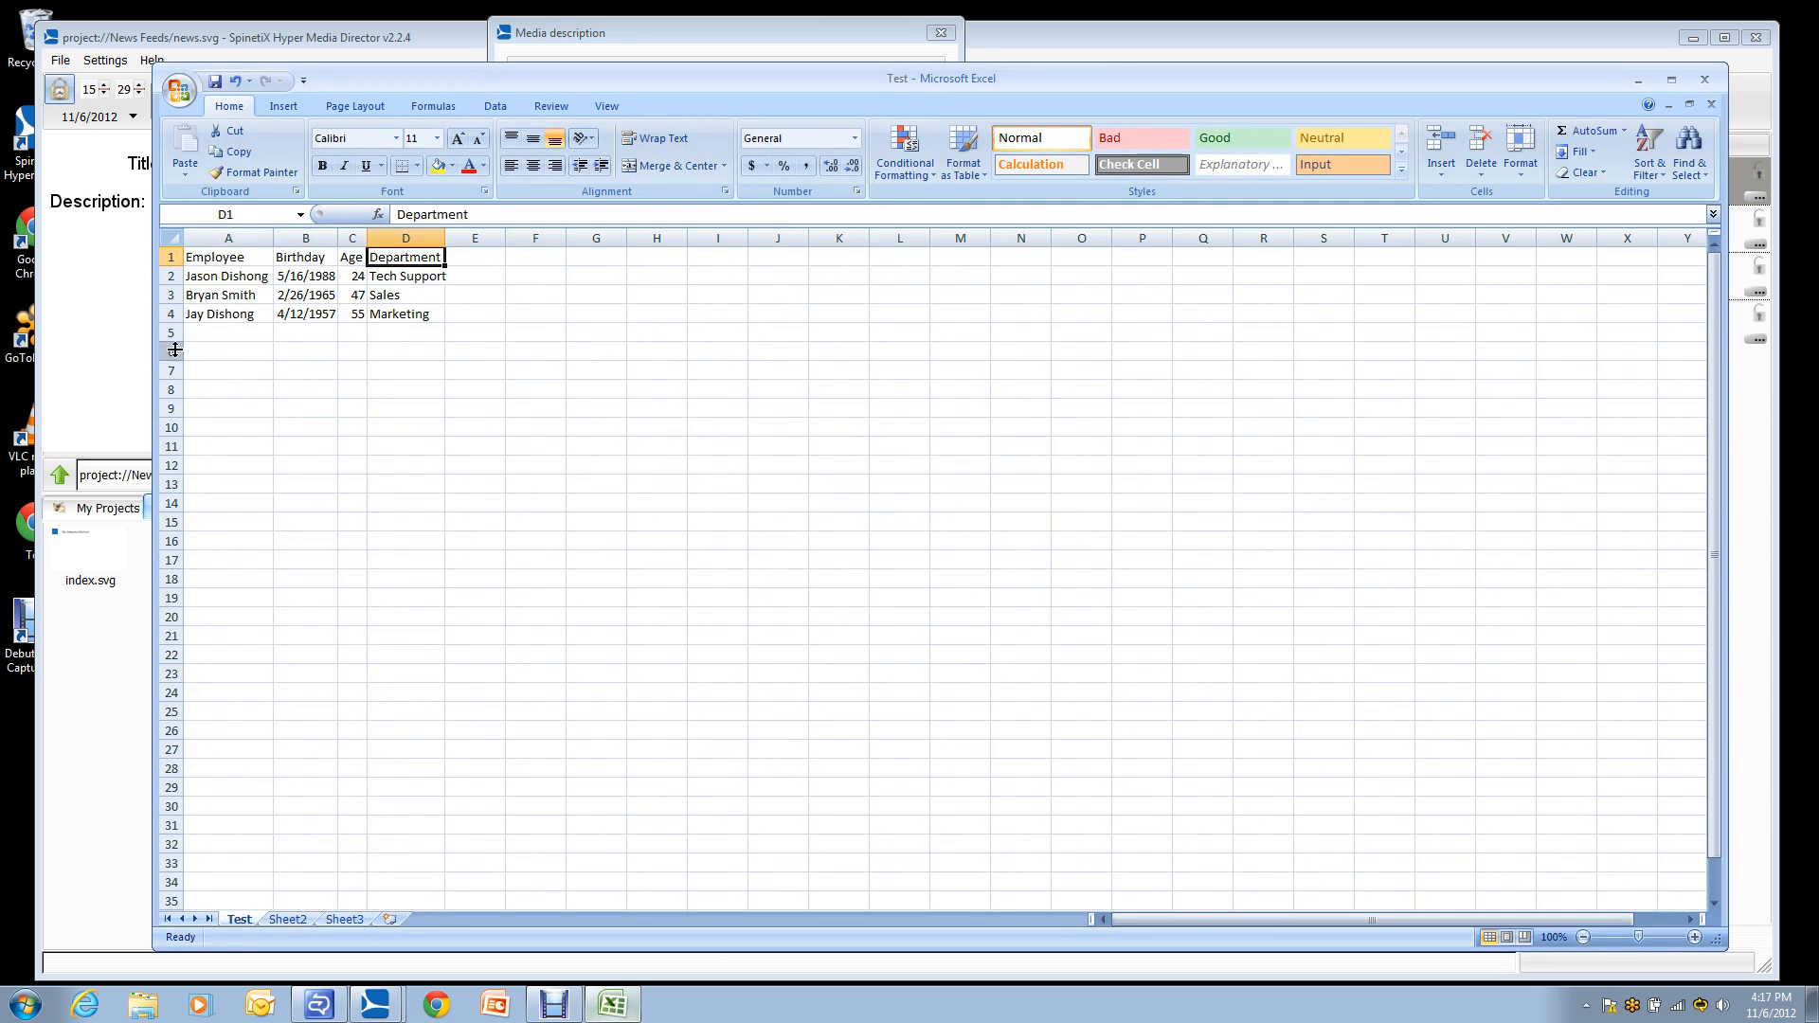
left_click(239, 257)
left_click(322, 261)
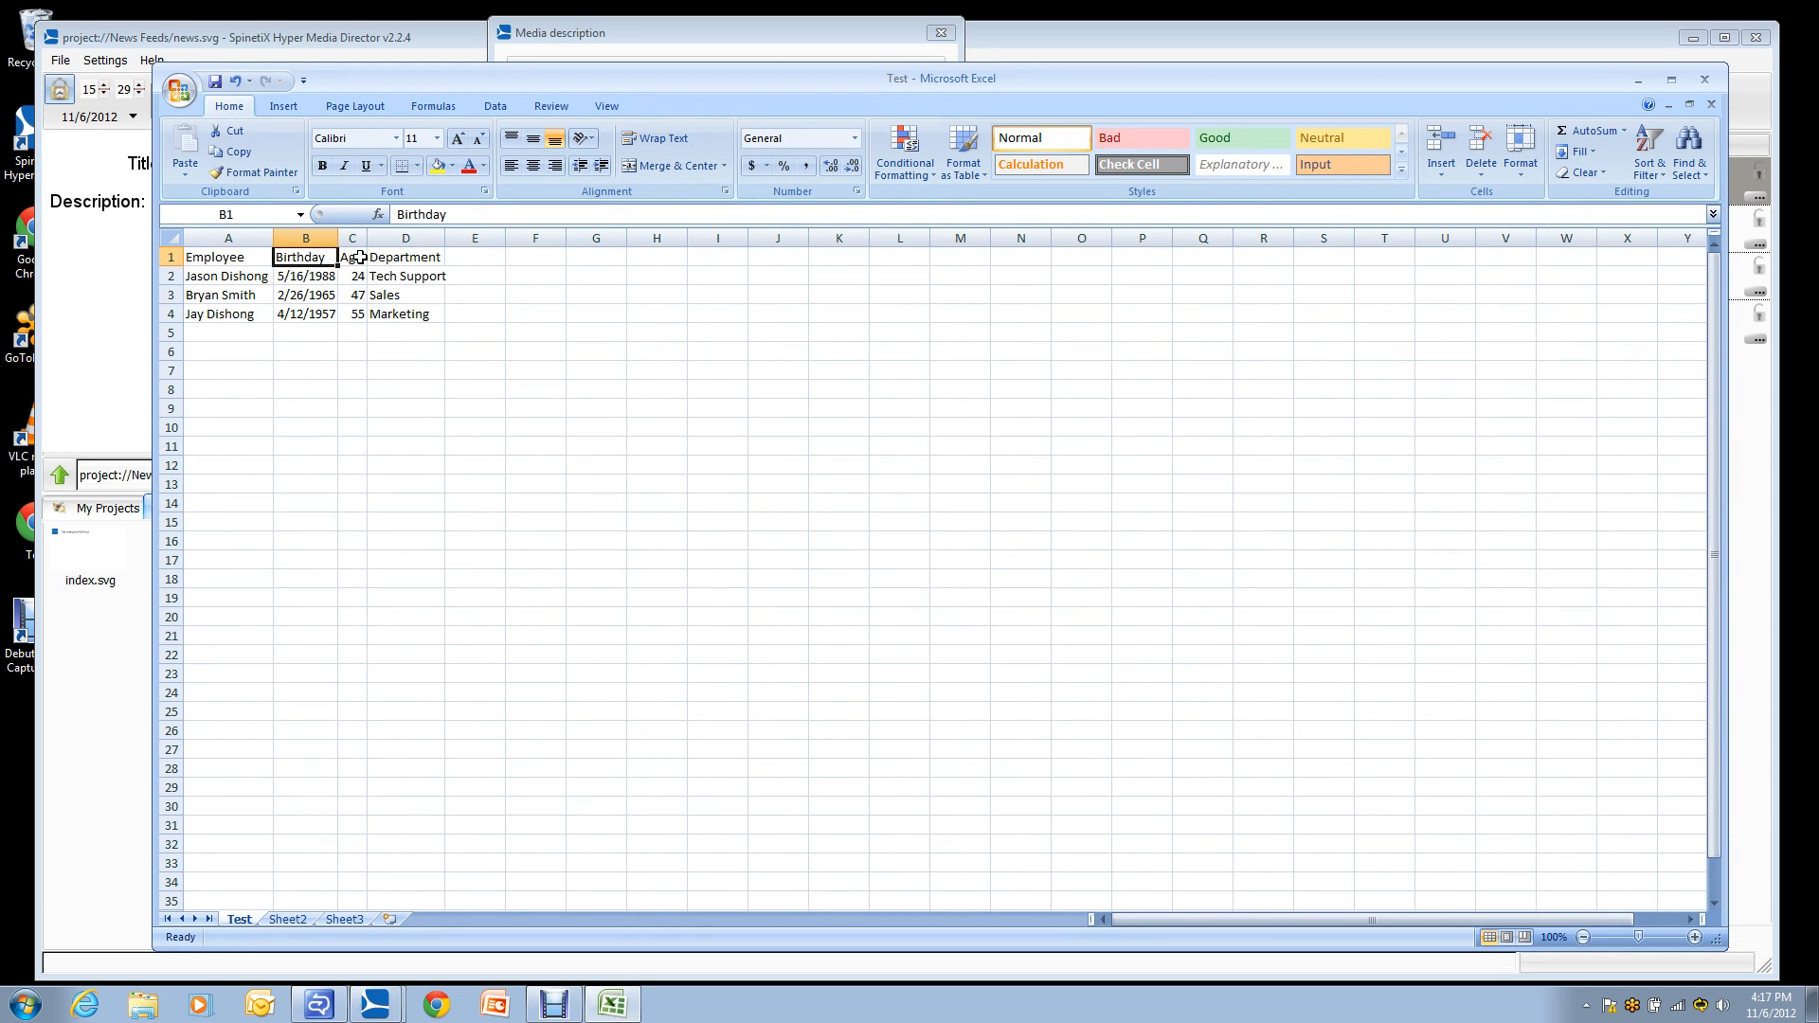
left_click(360, 257)
left_click(392, 256)
left_click(258, 254)
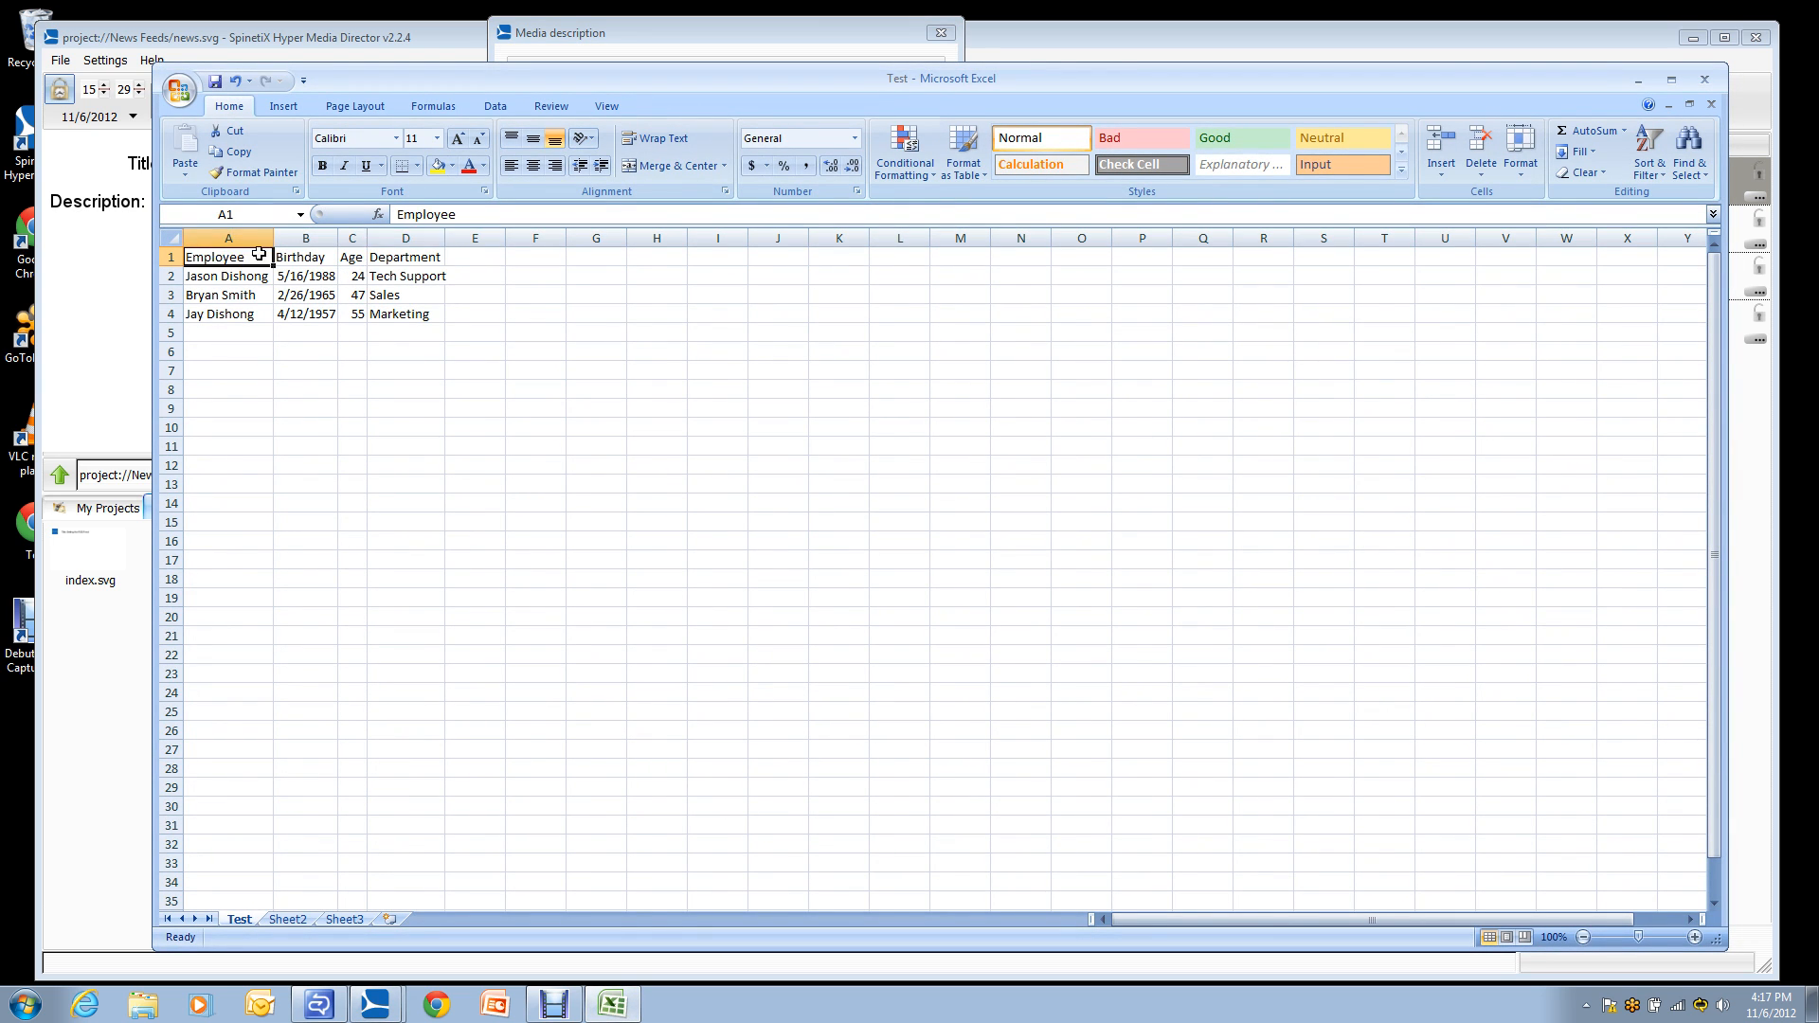
left_click(288, 254)
left_click(359, 257)
left_click(389, 256)
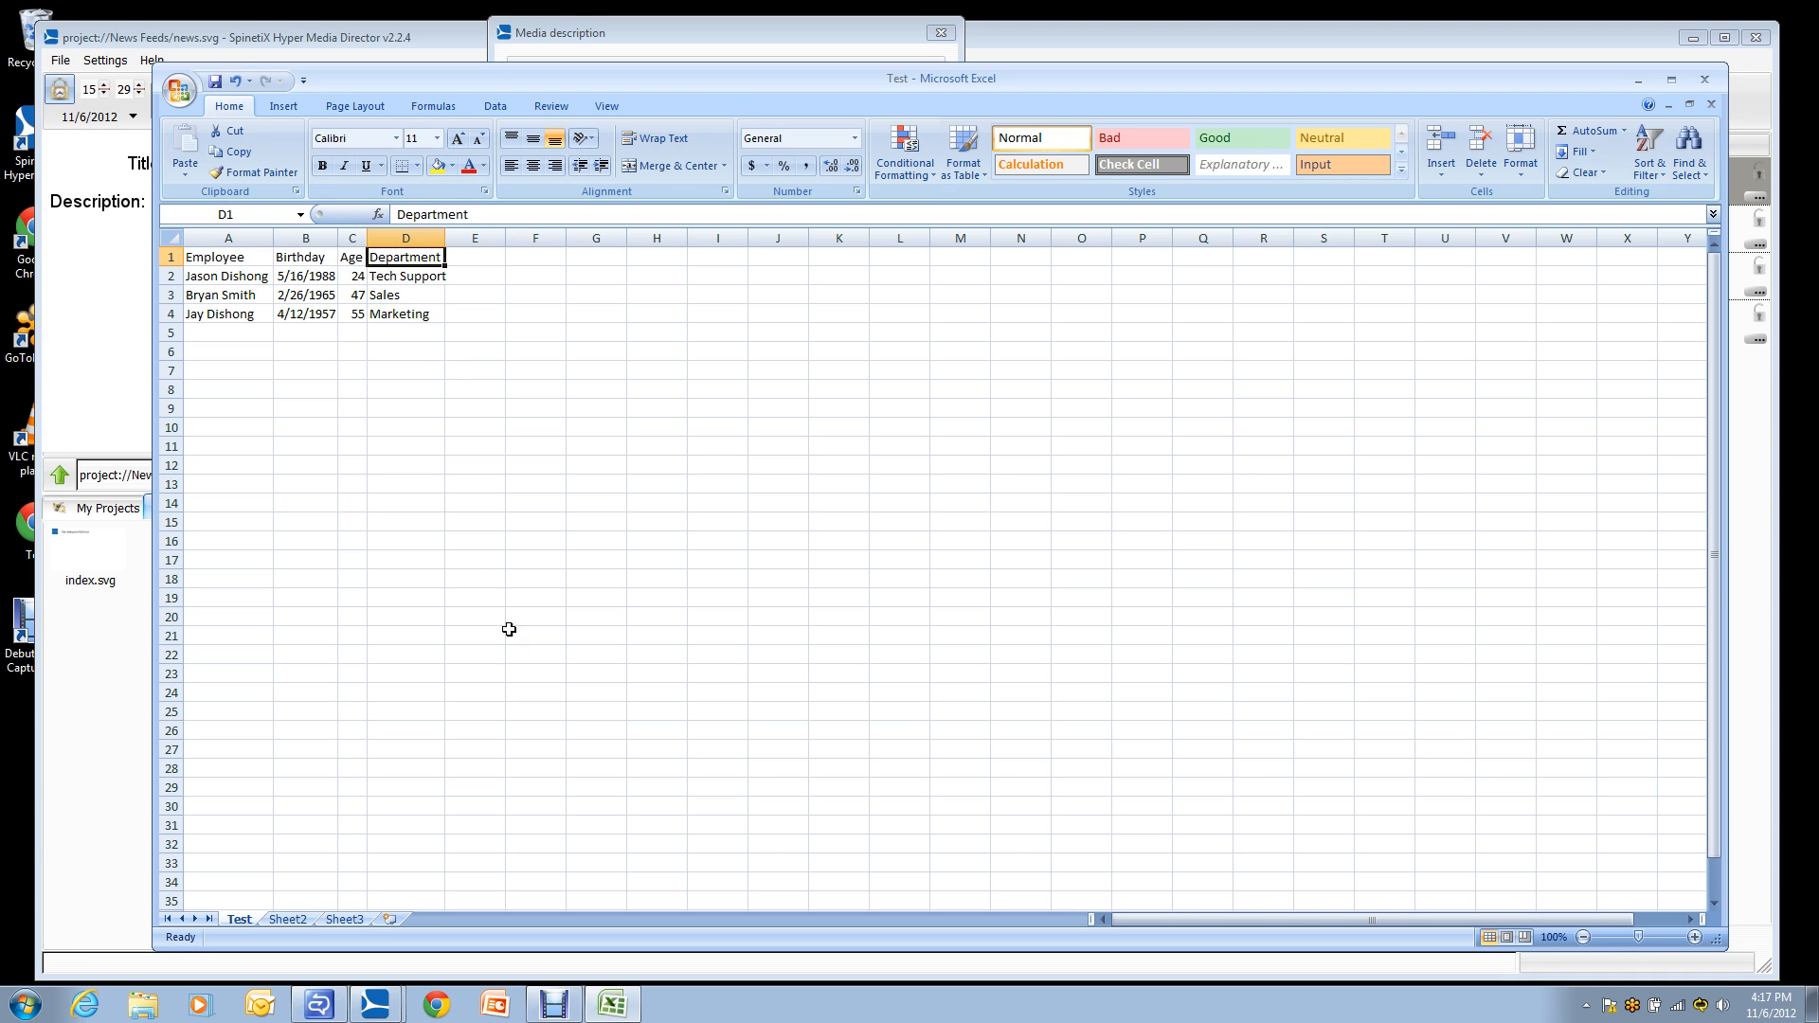
left_click(612, 1002)
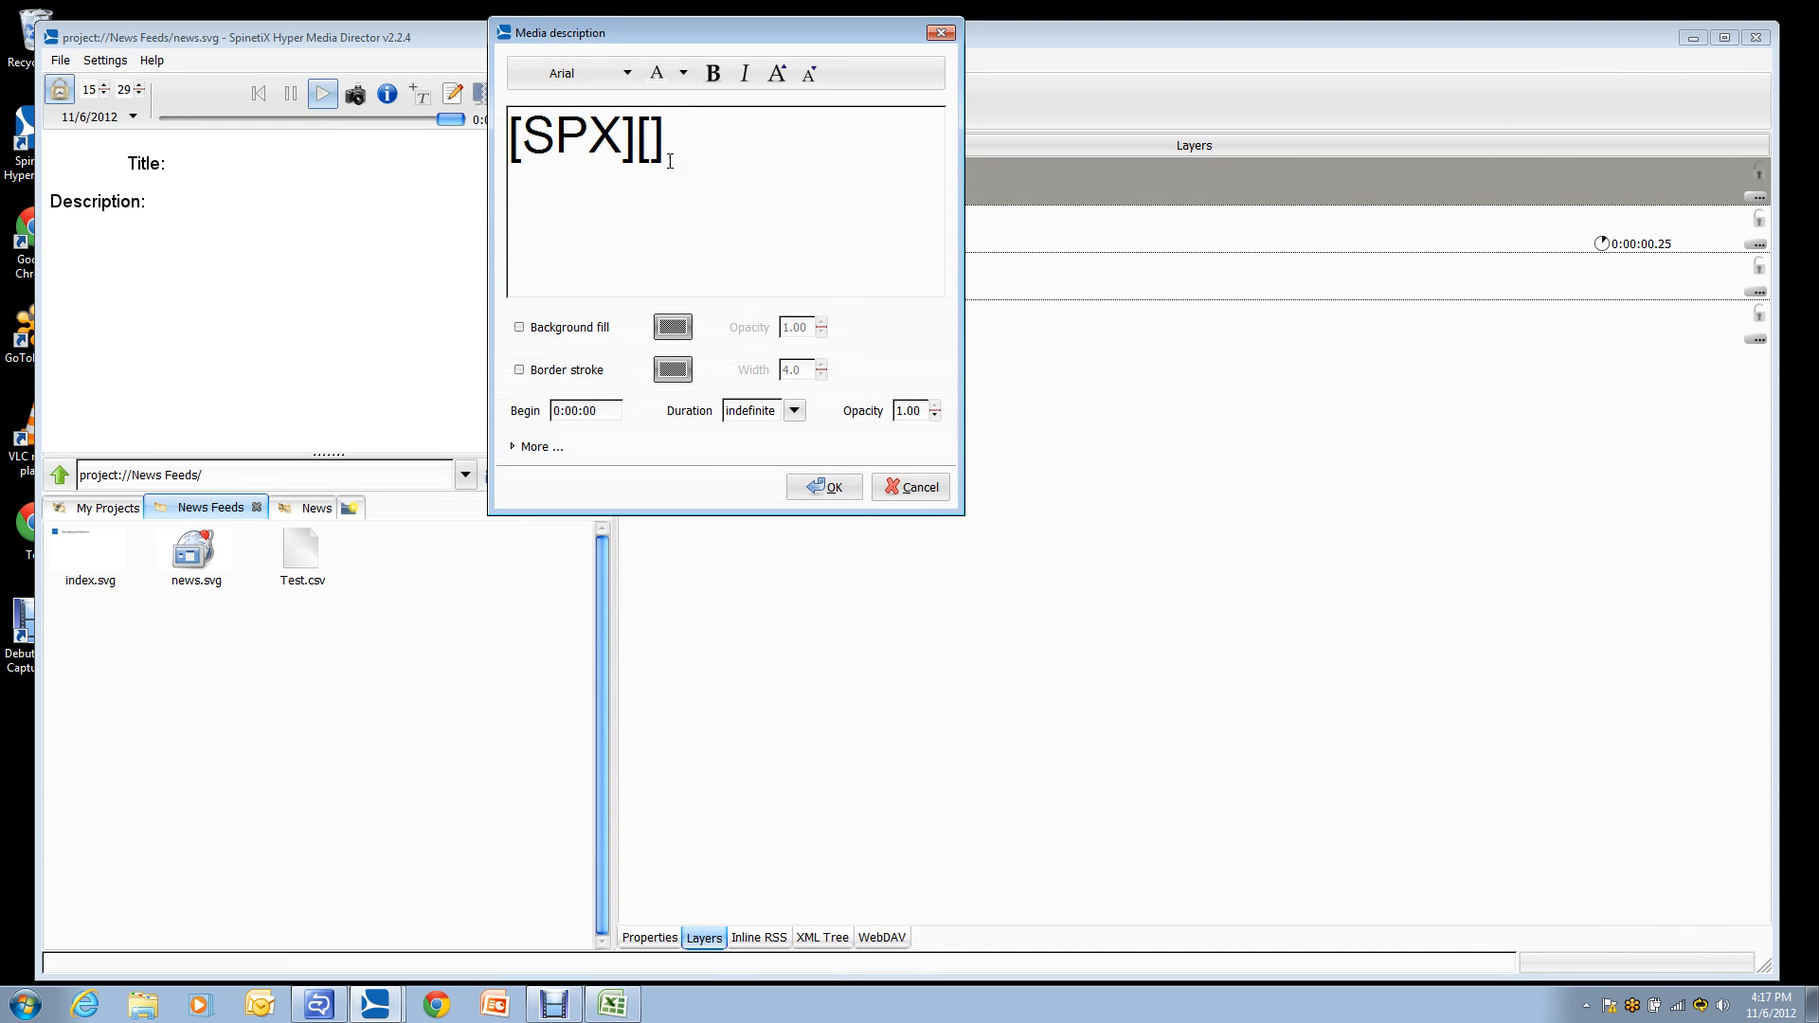
Step: Complete the title layer's text as [SPX][Employee], confirm it and apply the change
type("Employ")
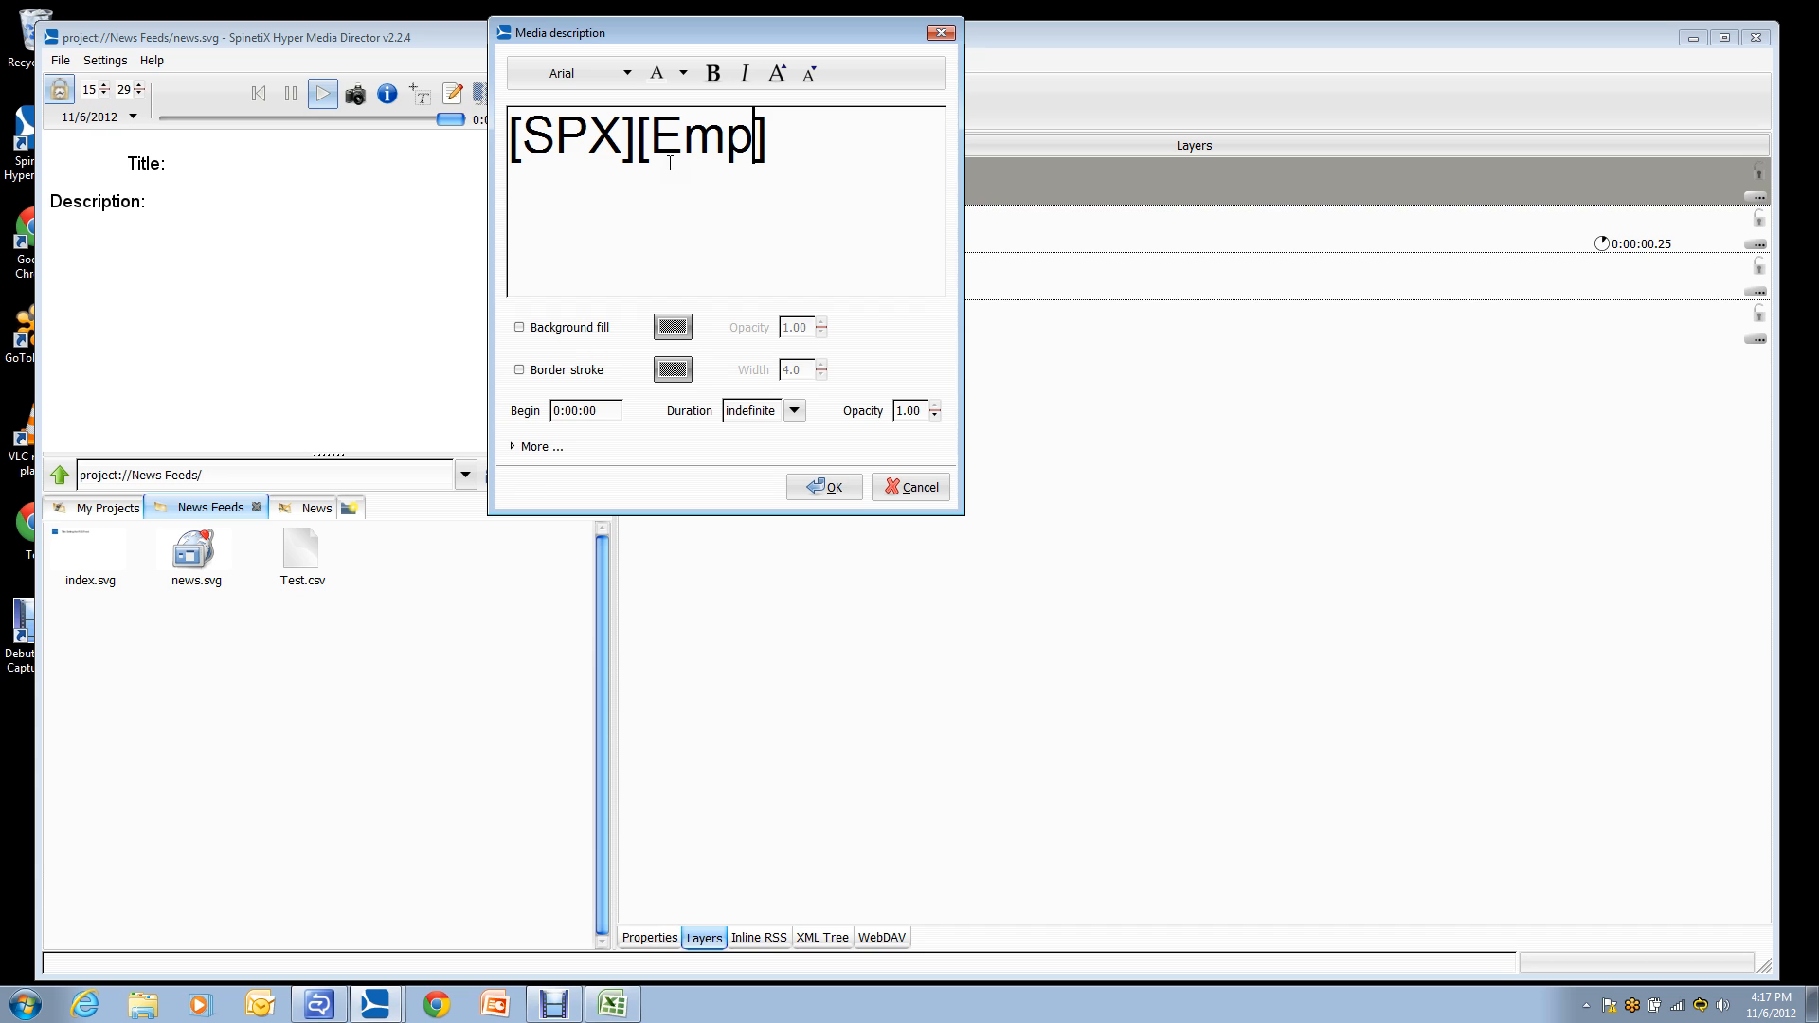
type("ee")
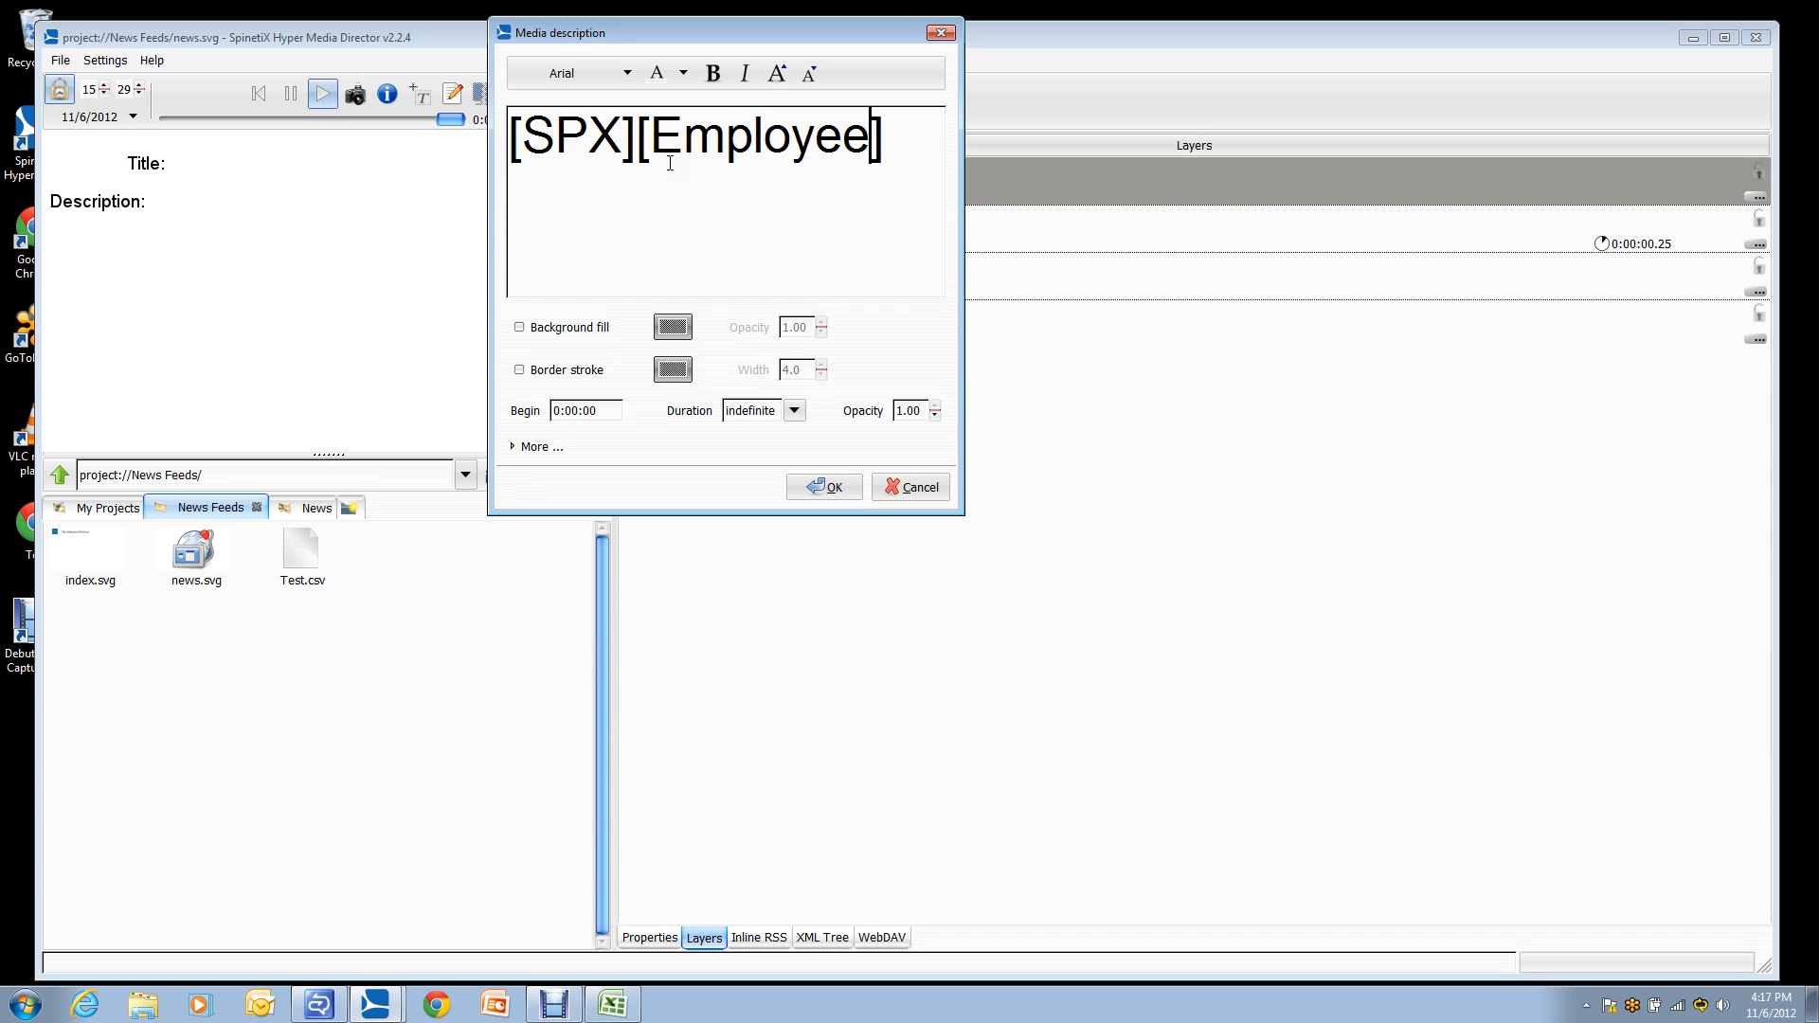
left_click(855, 491)
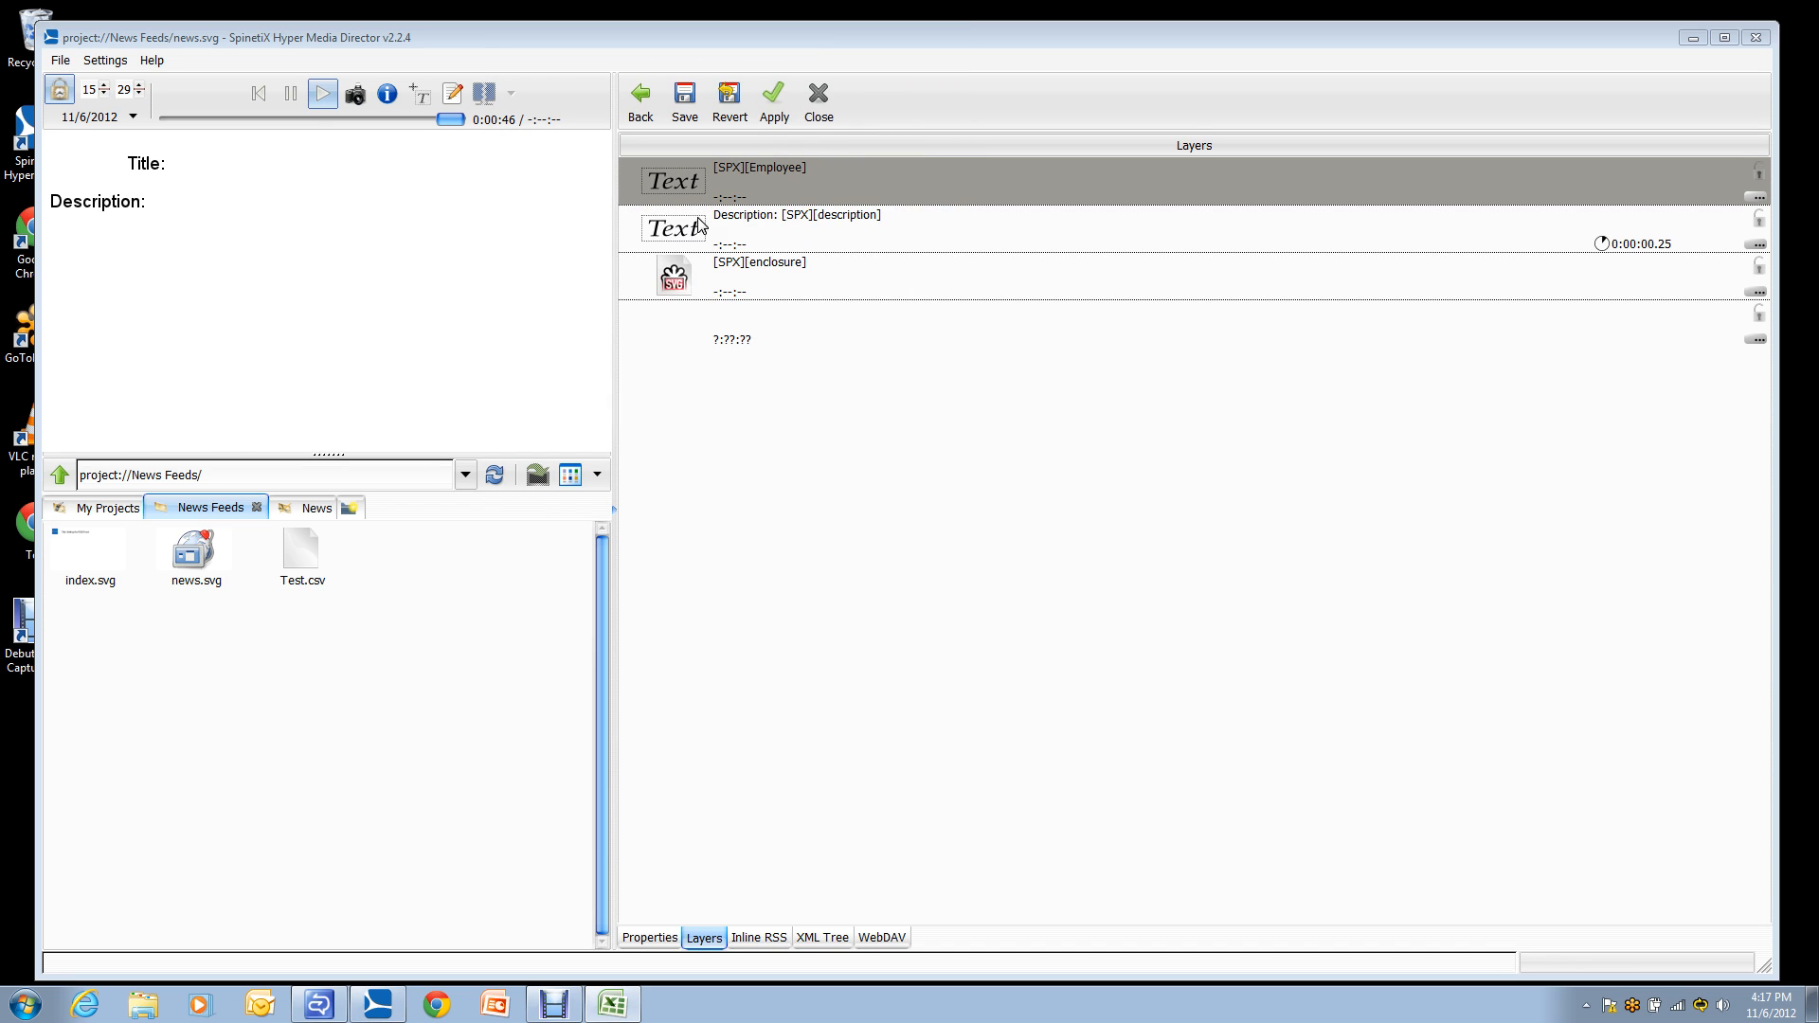
left_click(773, 96)
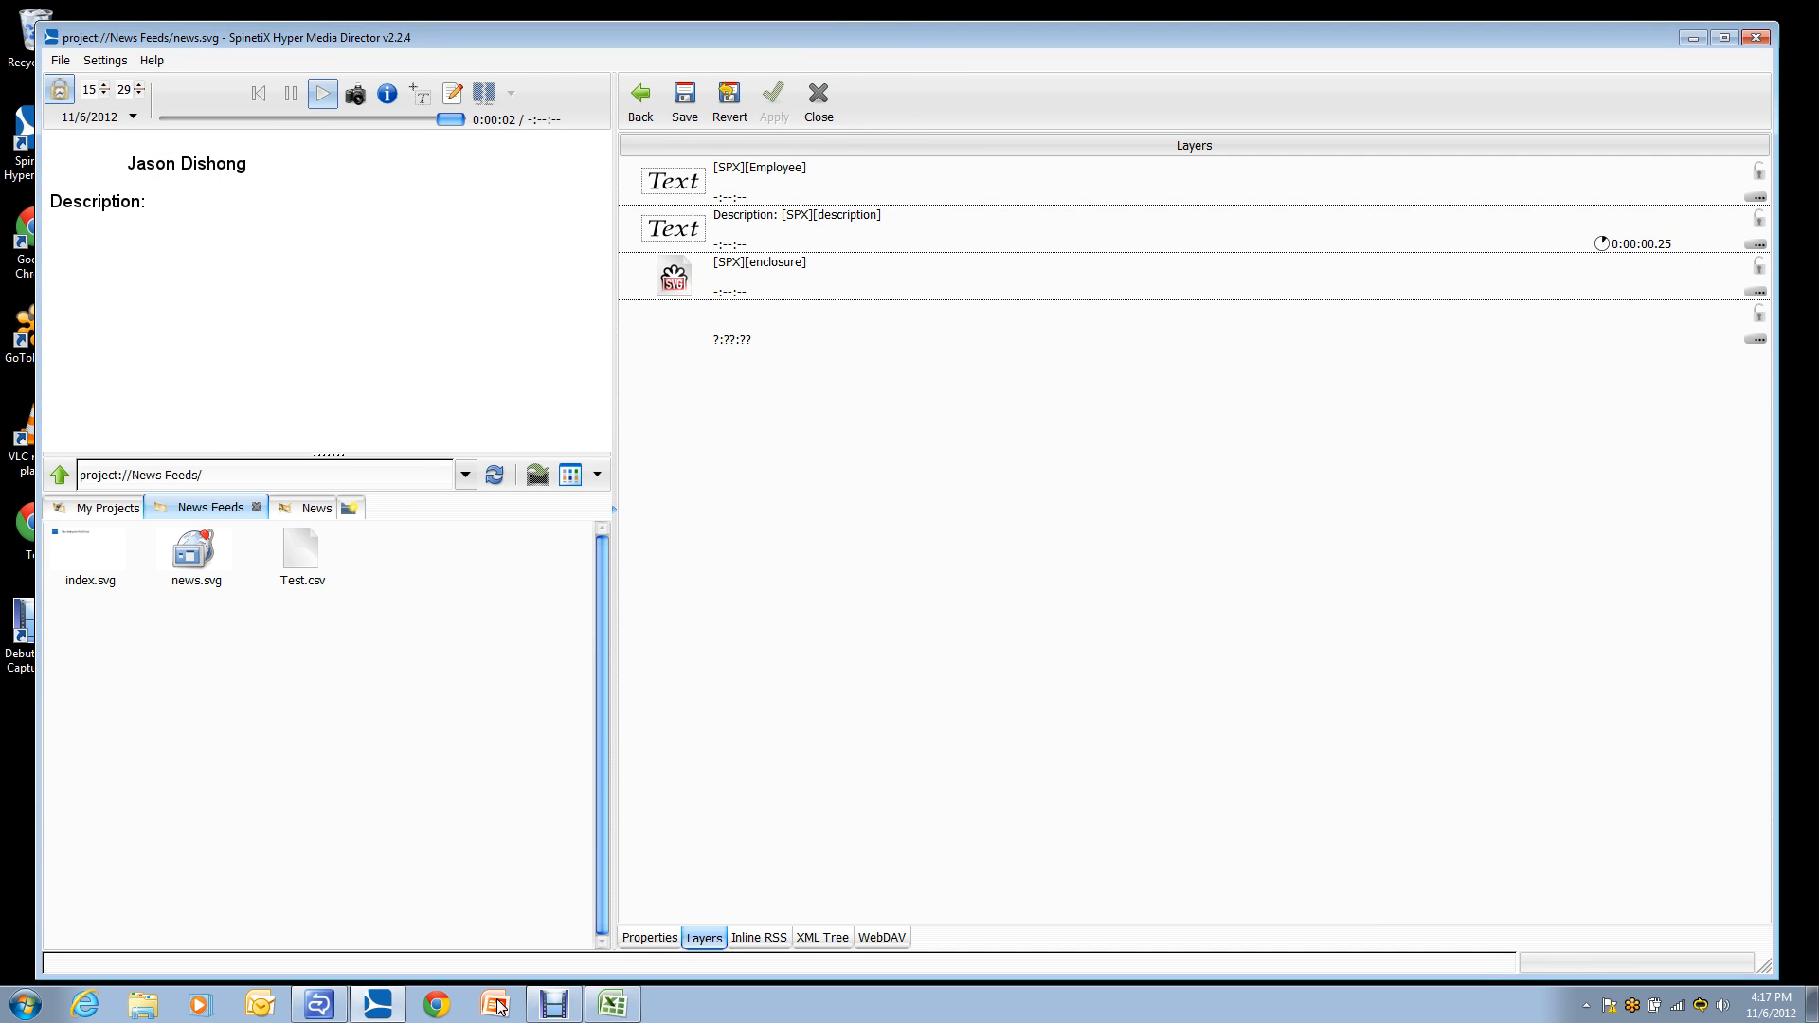
Step: Check the first employee's name in cell A2 of the Excel workbook and return to Hyper Media Director
left_click(616, 1012)
left_click(221, 278)
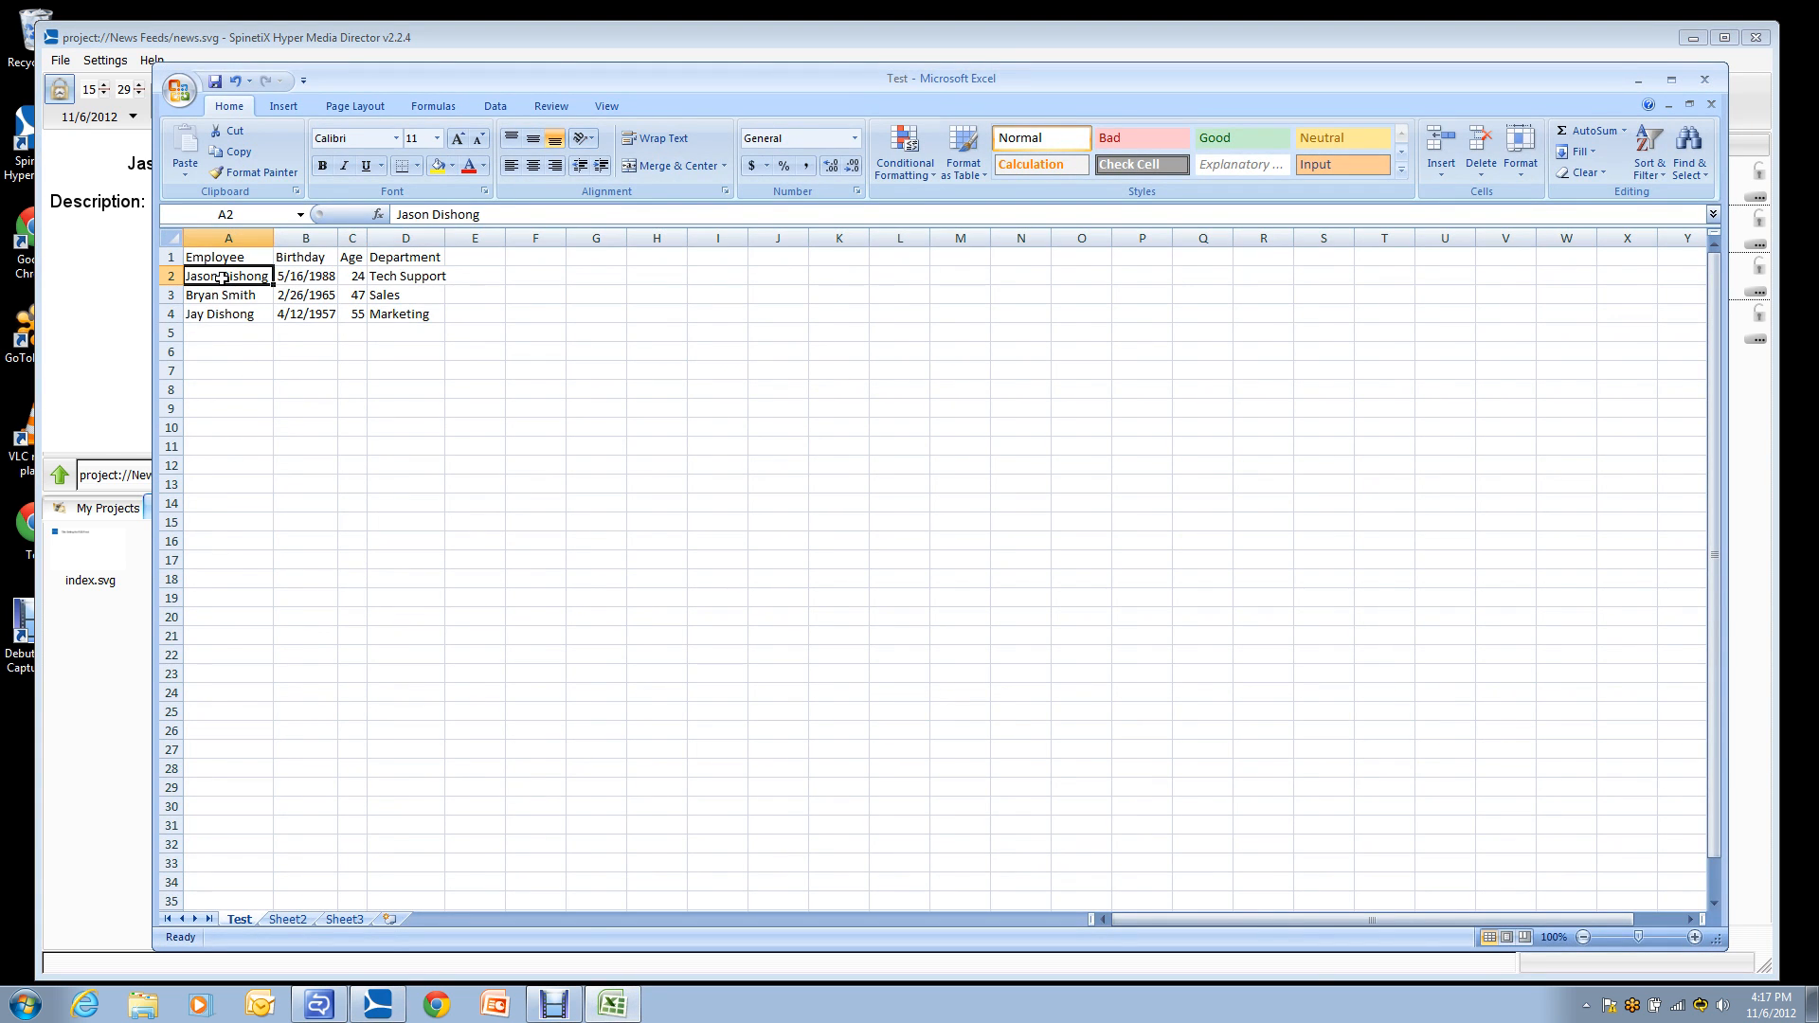
left_click(79, 343)
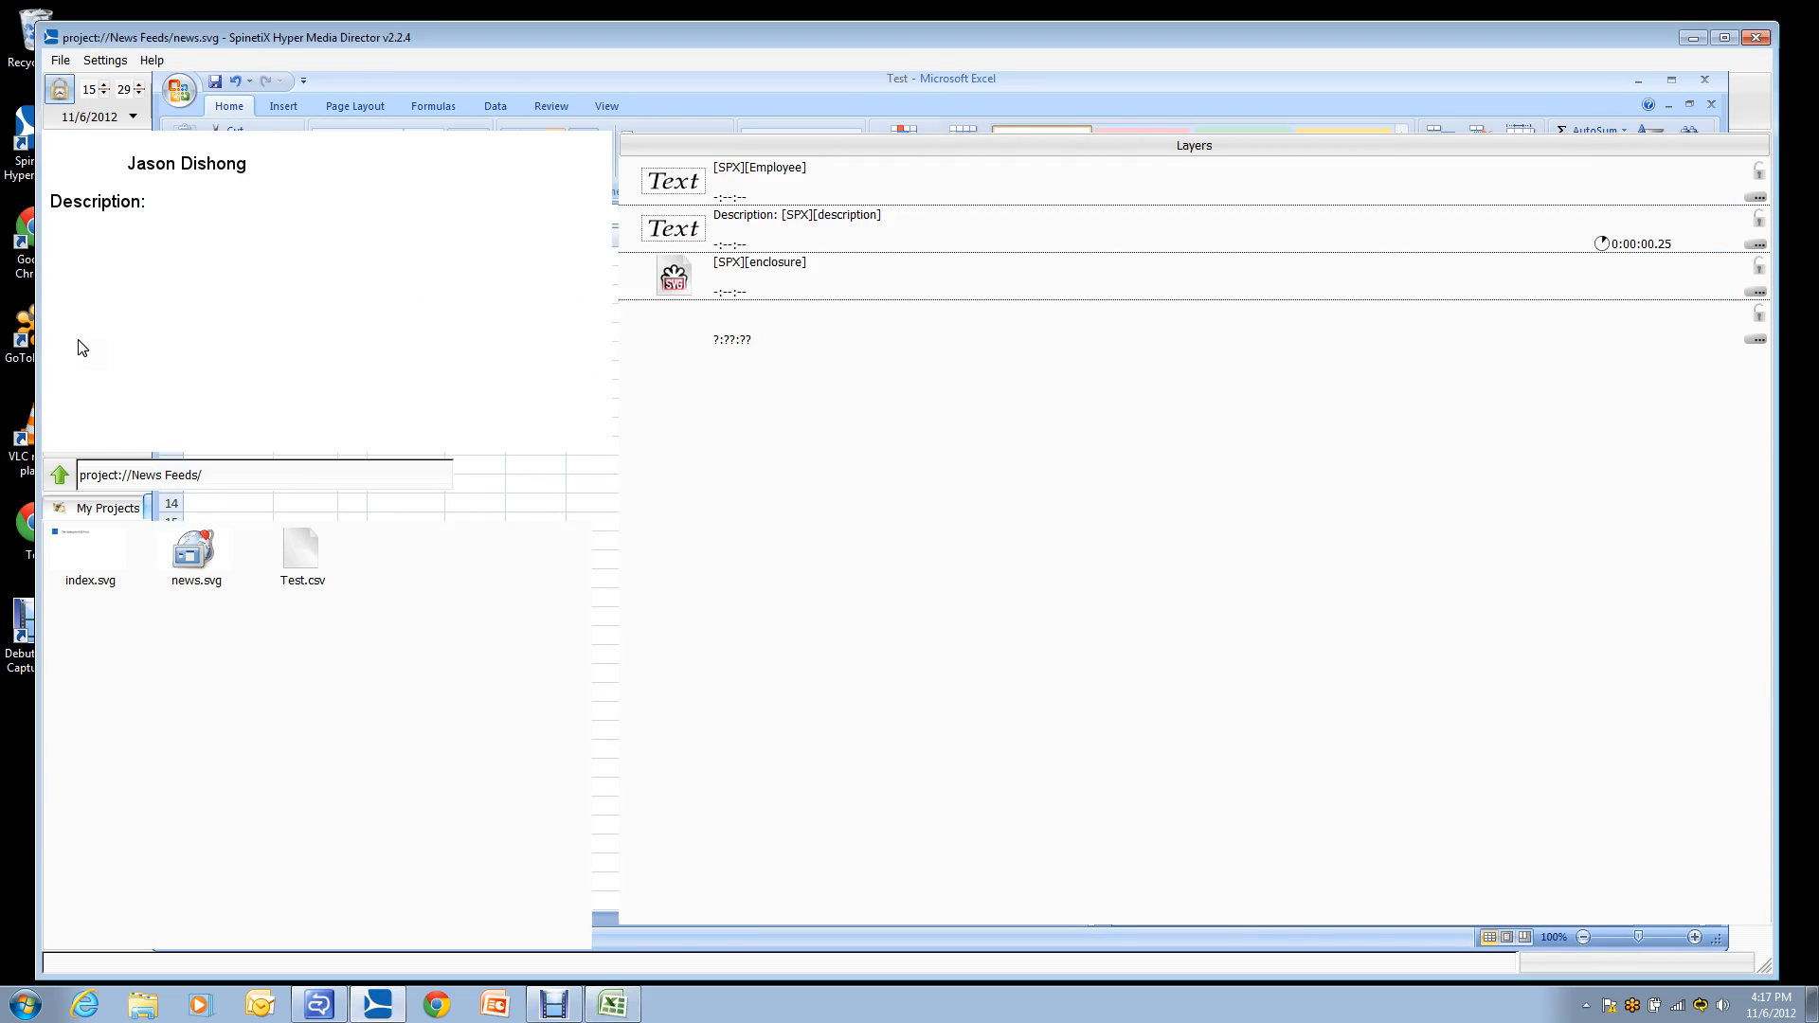
Step: Open the description text layer for editing and remove the "Description: " prefix
left_click(757, 227)
double_click(756, 227)
left_click_drag(807, 137, 333, 108)
key("Delete")
Step: Replace "description" in the second brackets so the text reads [SPX][Birthday], confirm it and apply the change
key("Right")
key("Right")
key("Right")
key("Right")
key("Right")
key("Right")
key("Right")
key("Right")
key("Right")
key("Right")
key("Right")
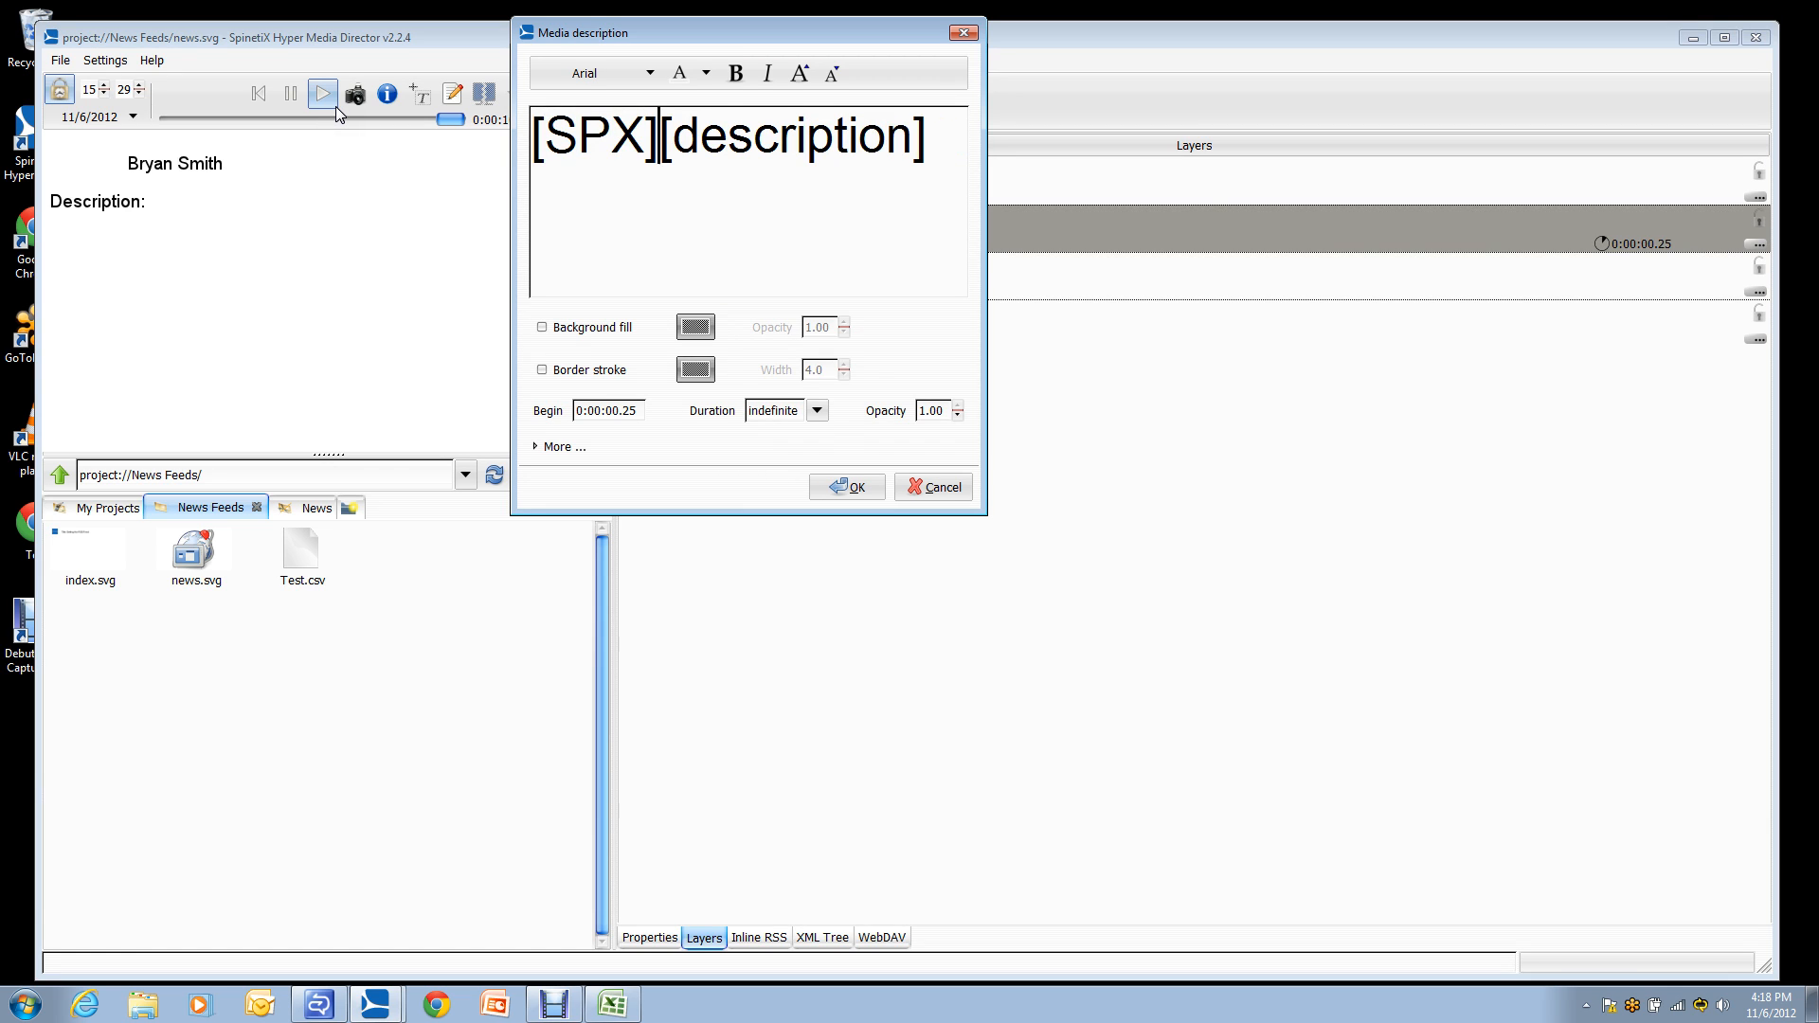
key("End")
key("Left")
key("BackSpace")
key("BackSpace")
key("BackSpace")
key("BackSpace")
key("BackSpace")
key("BackSpace")
key("BackSpace")
key("BackSpace")
key("BackSpace")
key("BackSpace")
key("BackSpace")
type("Birthd")
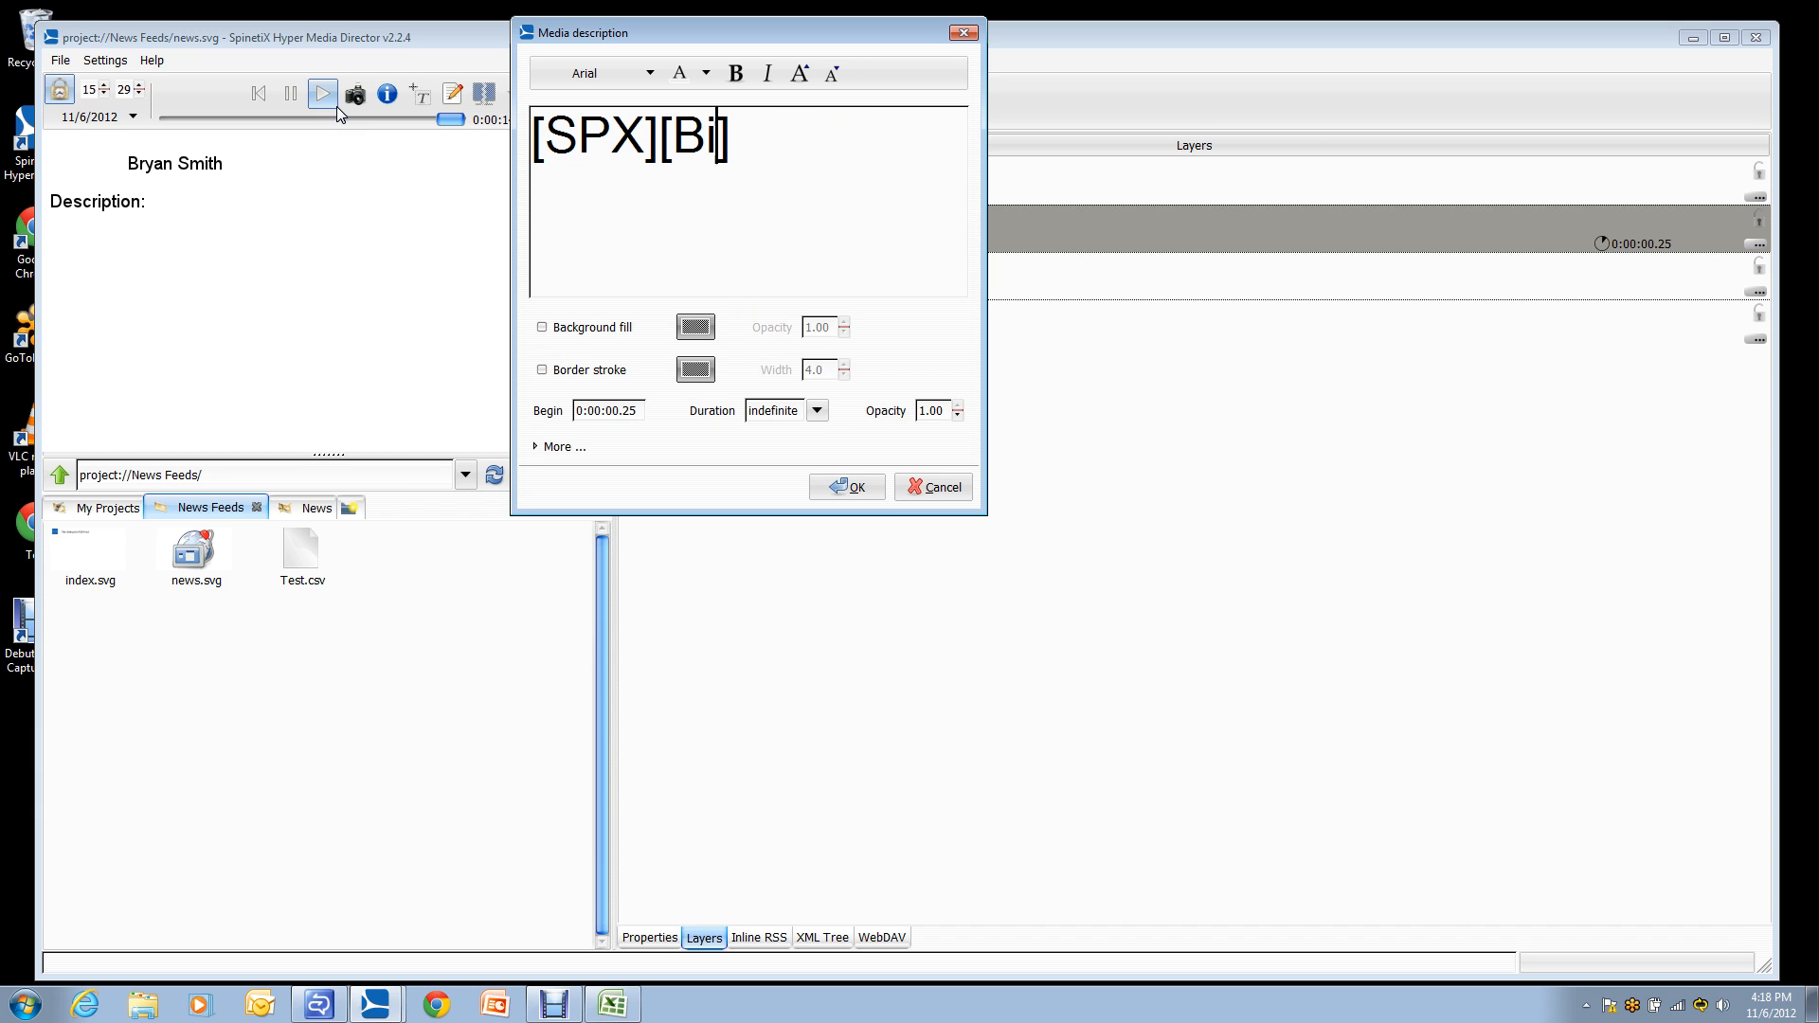
type("ay")
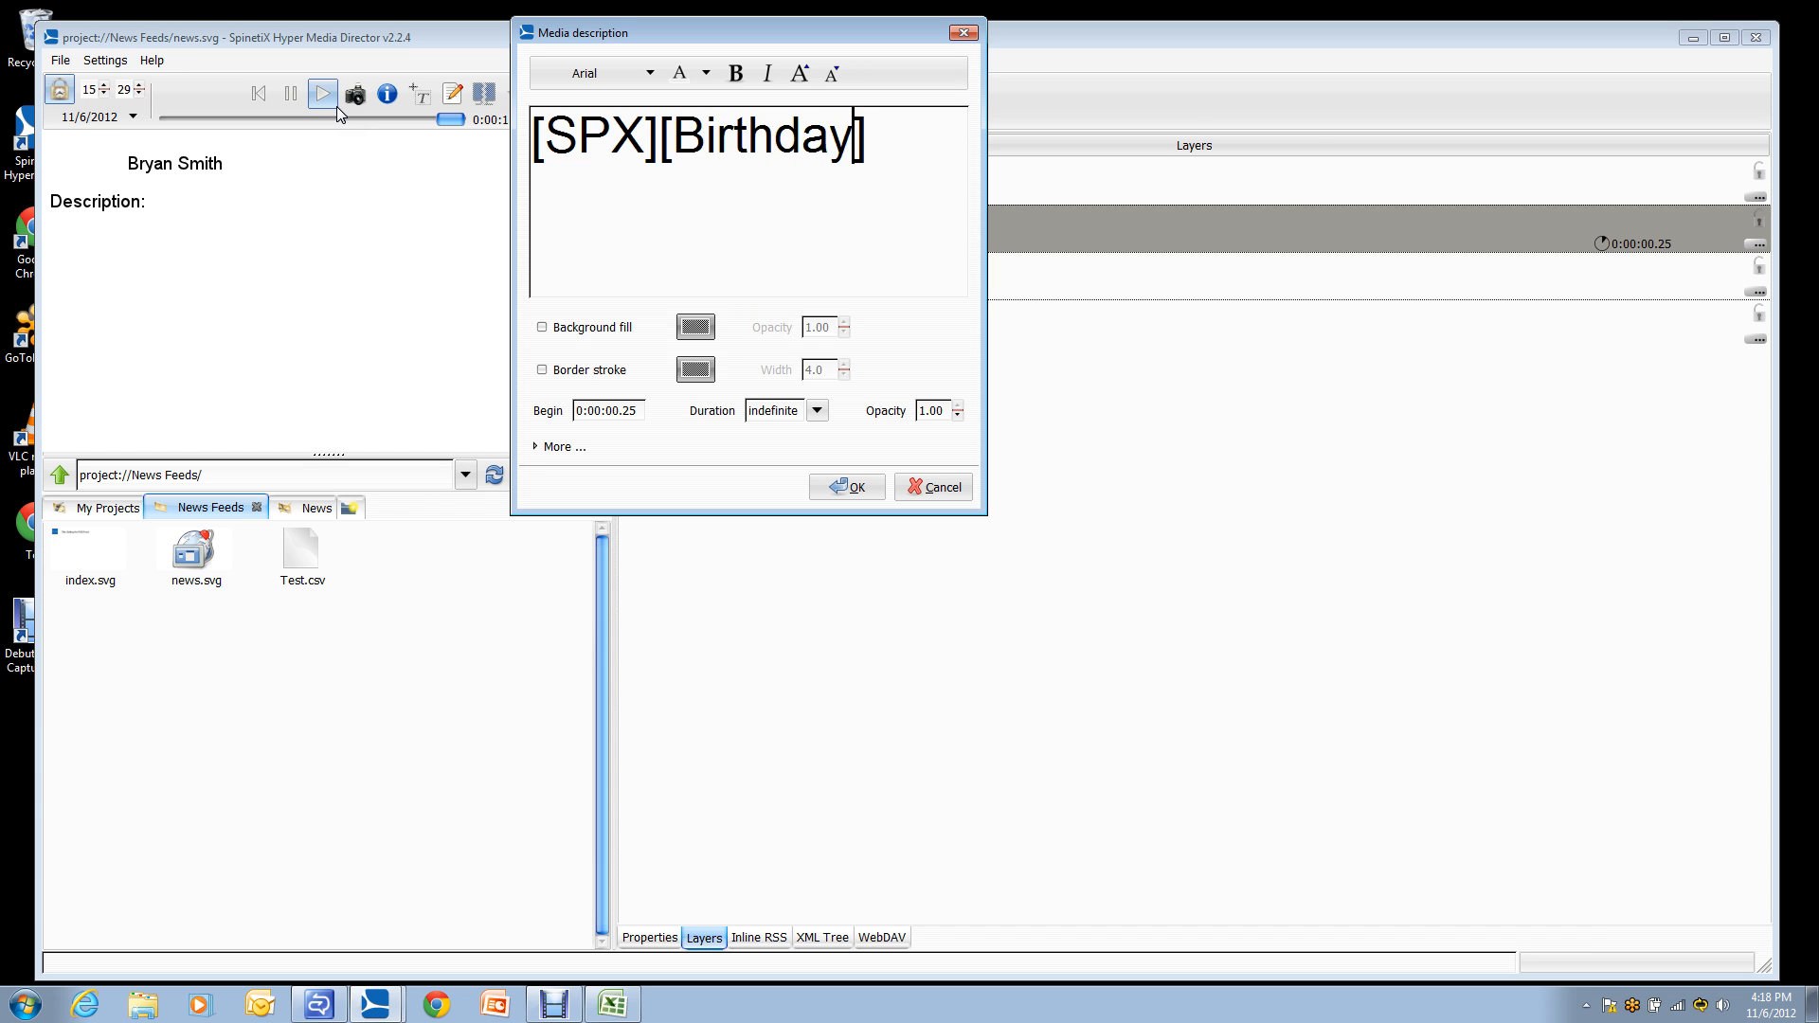
left_click(848, 487)
left_click(772, 94)
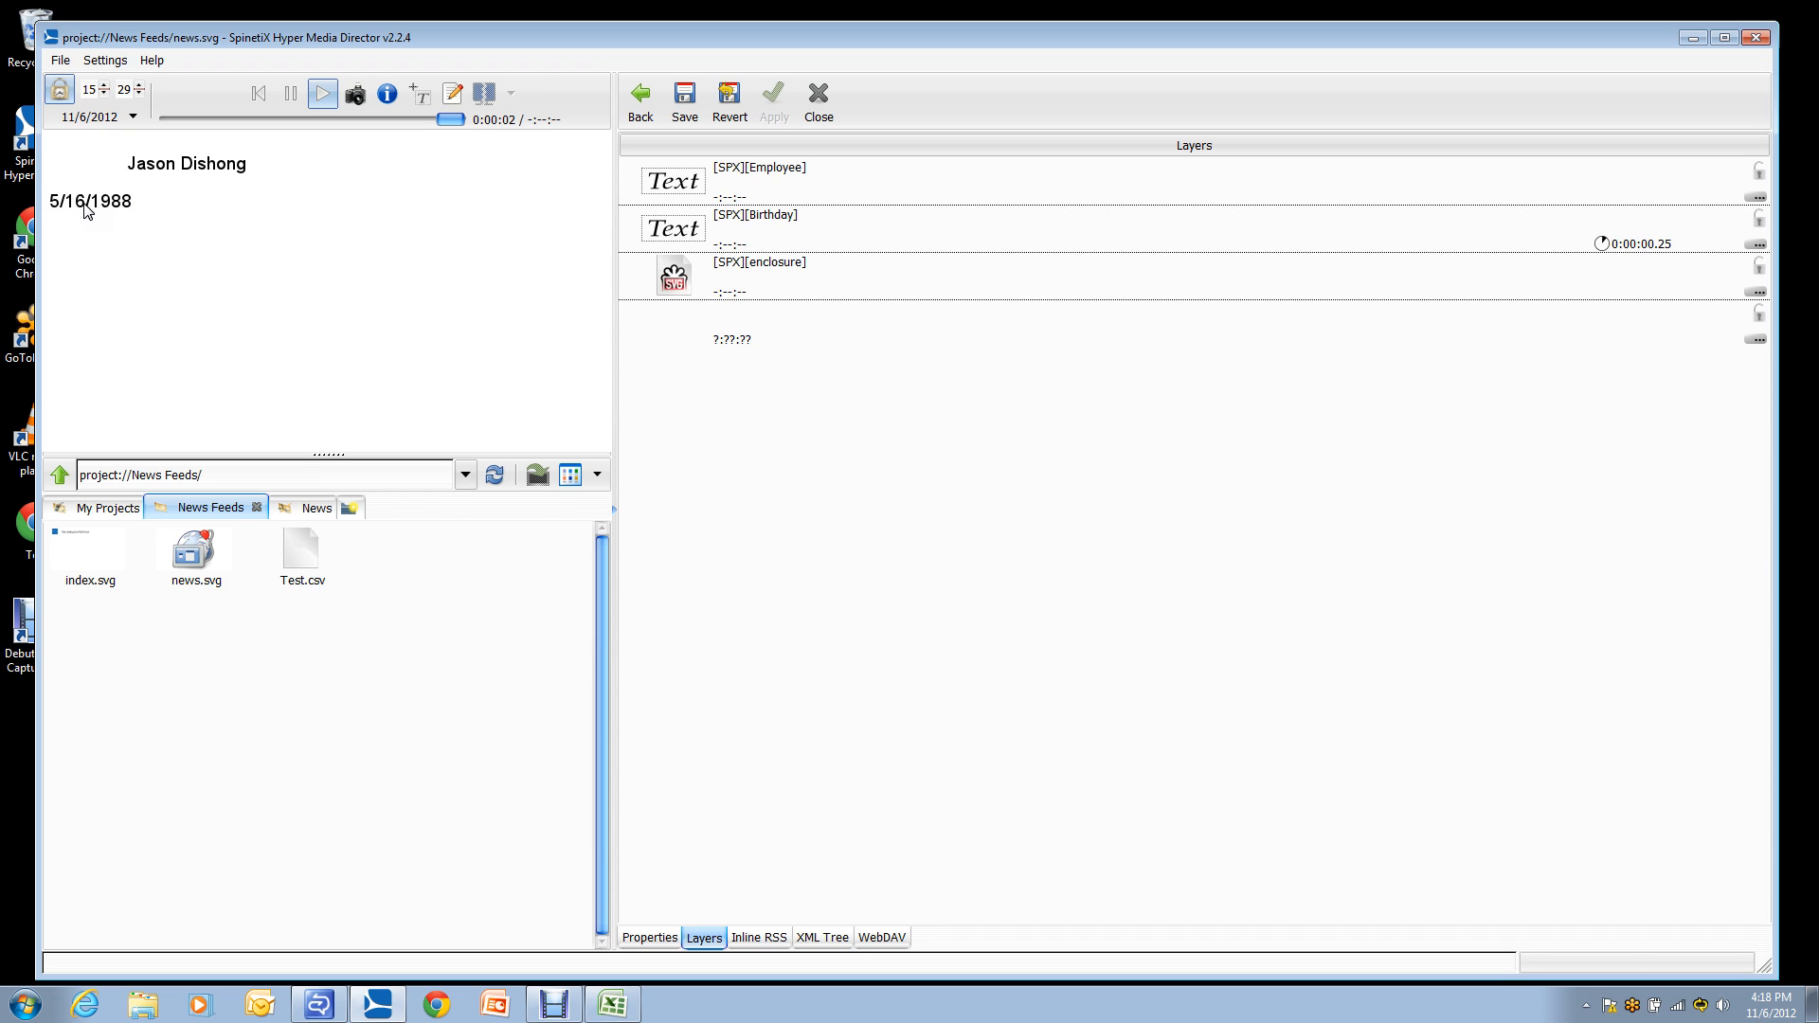
Step: Delete the [SPX][enclosure] layer and insert a new text layer below the [SPX][Birthday] layer
right_click(728, 271)
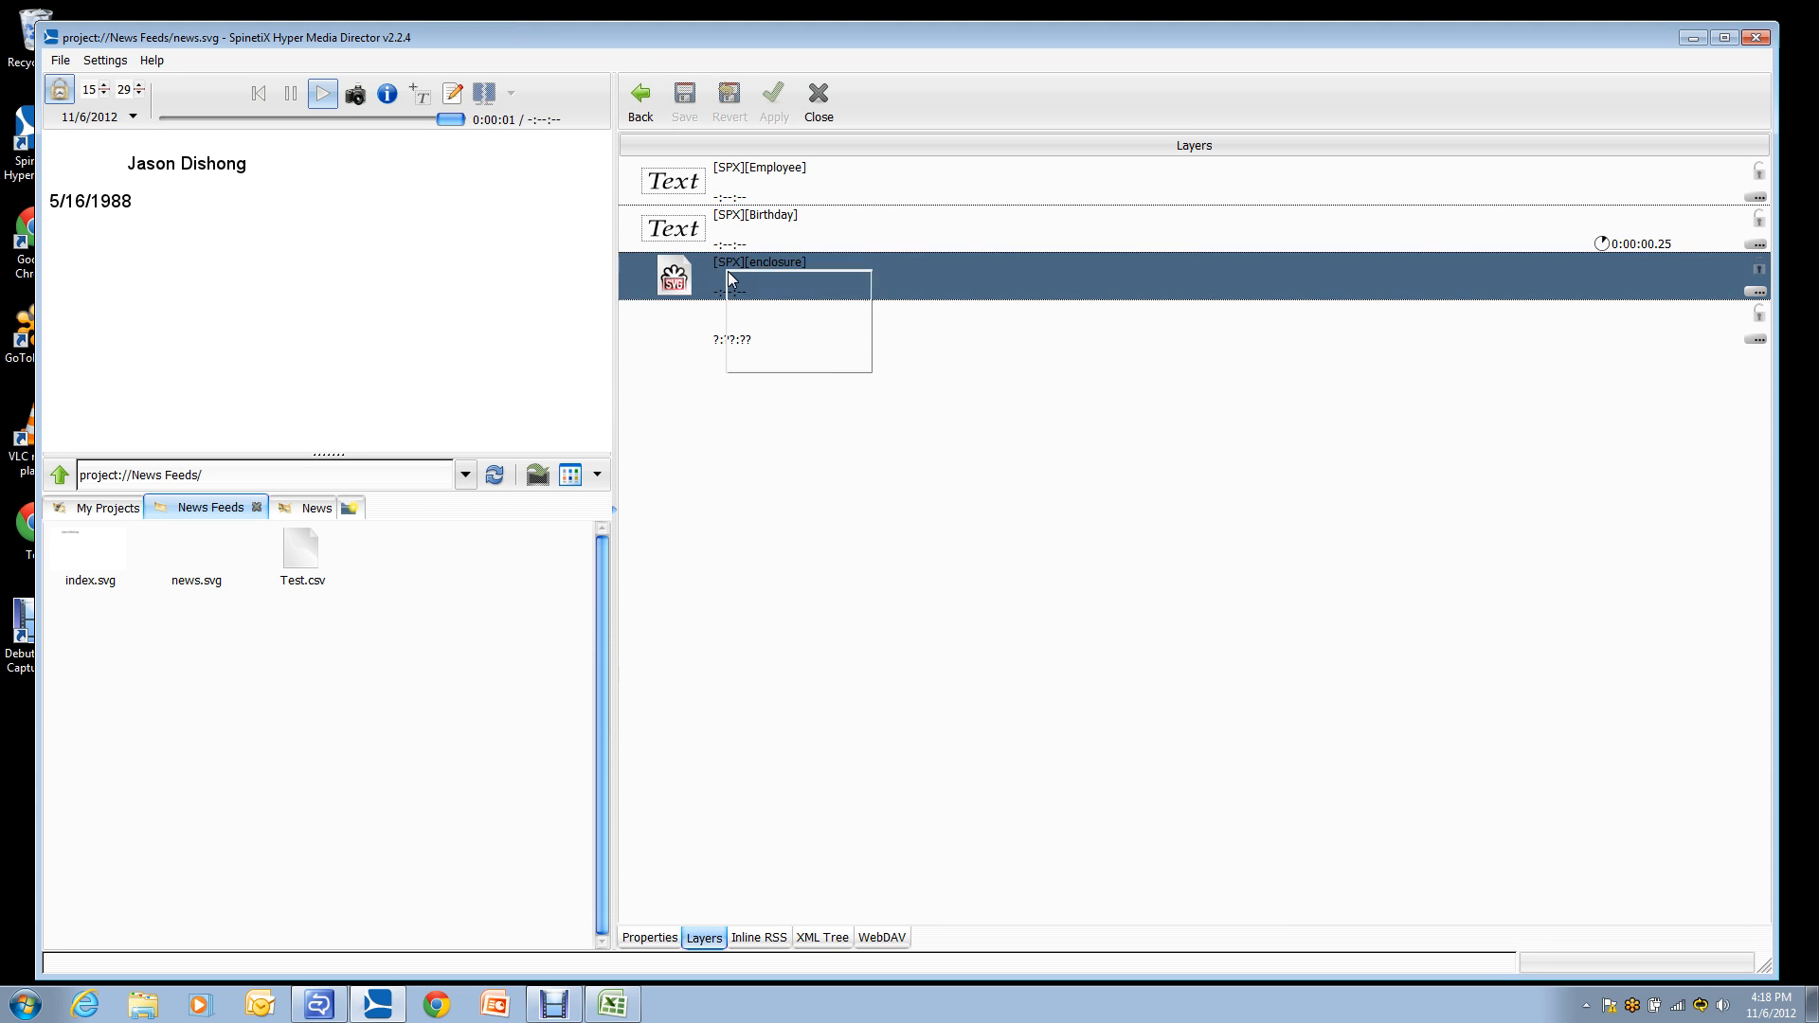
left_click(782, 320)
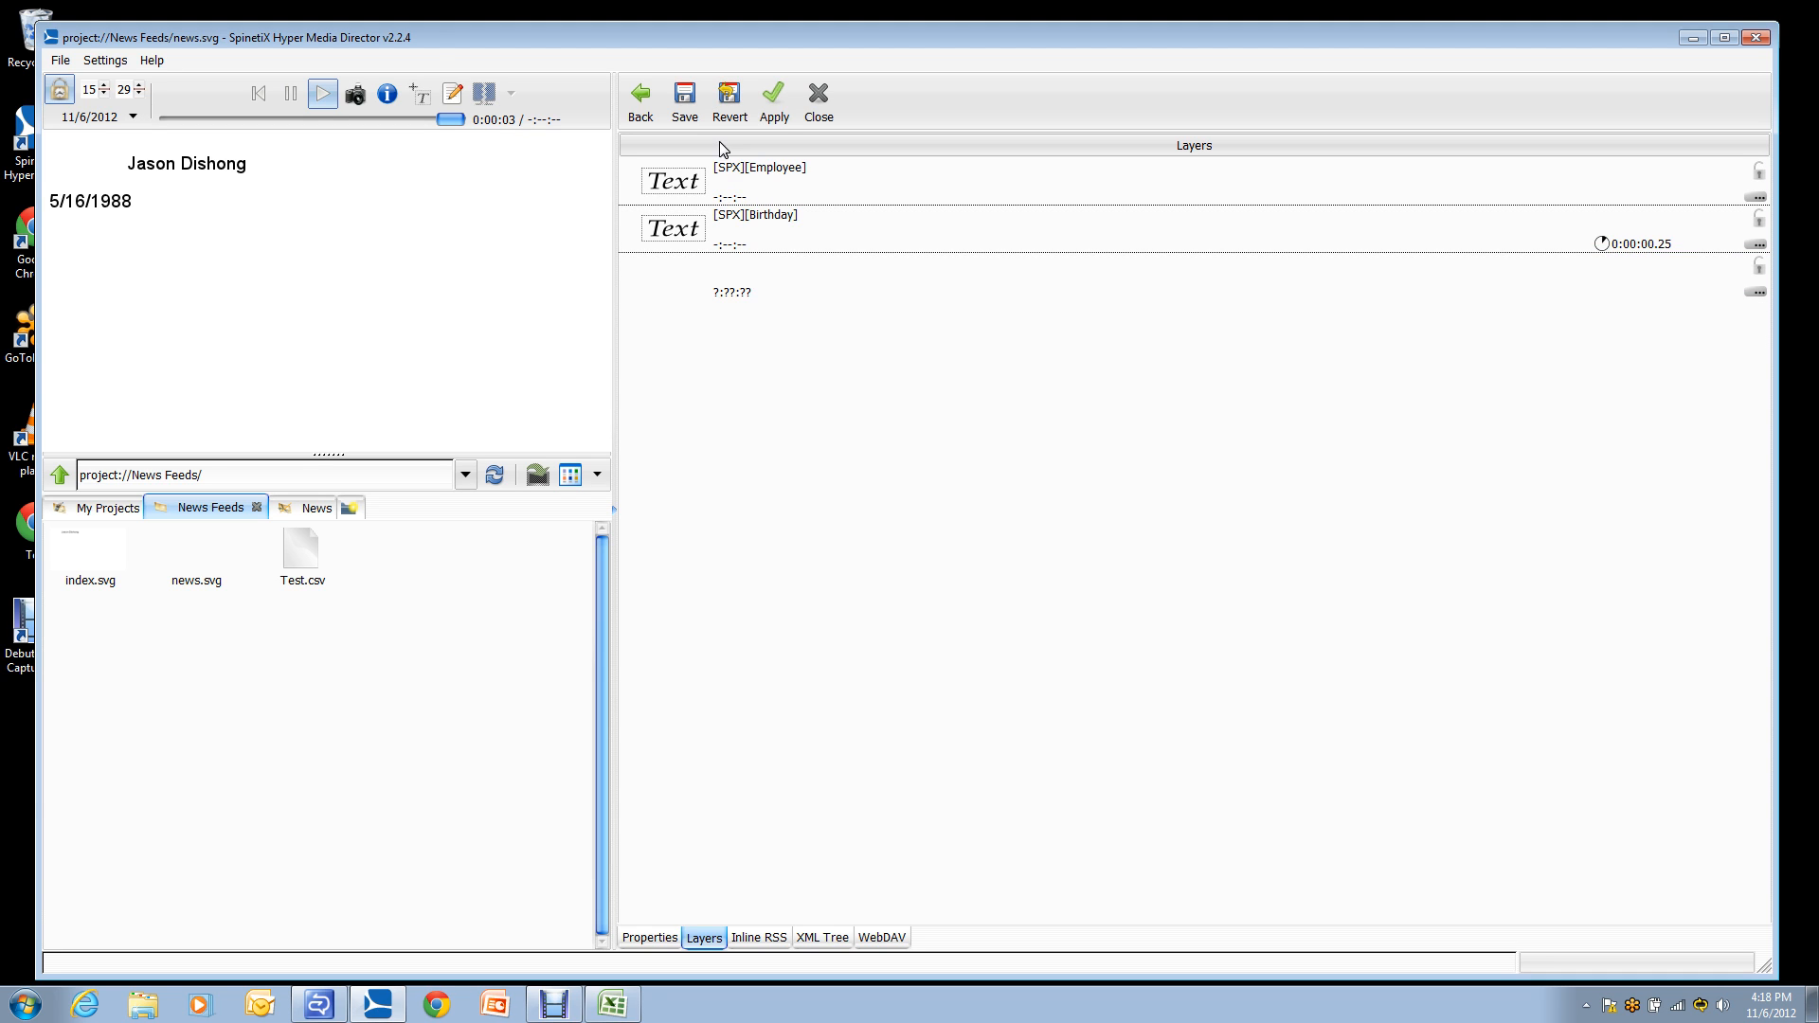
right_click(692, 262)
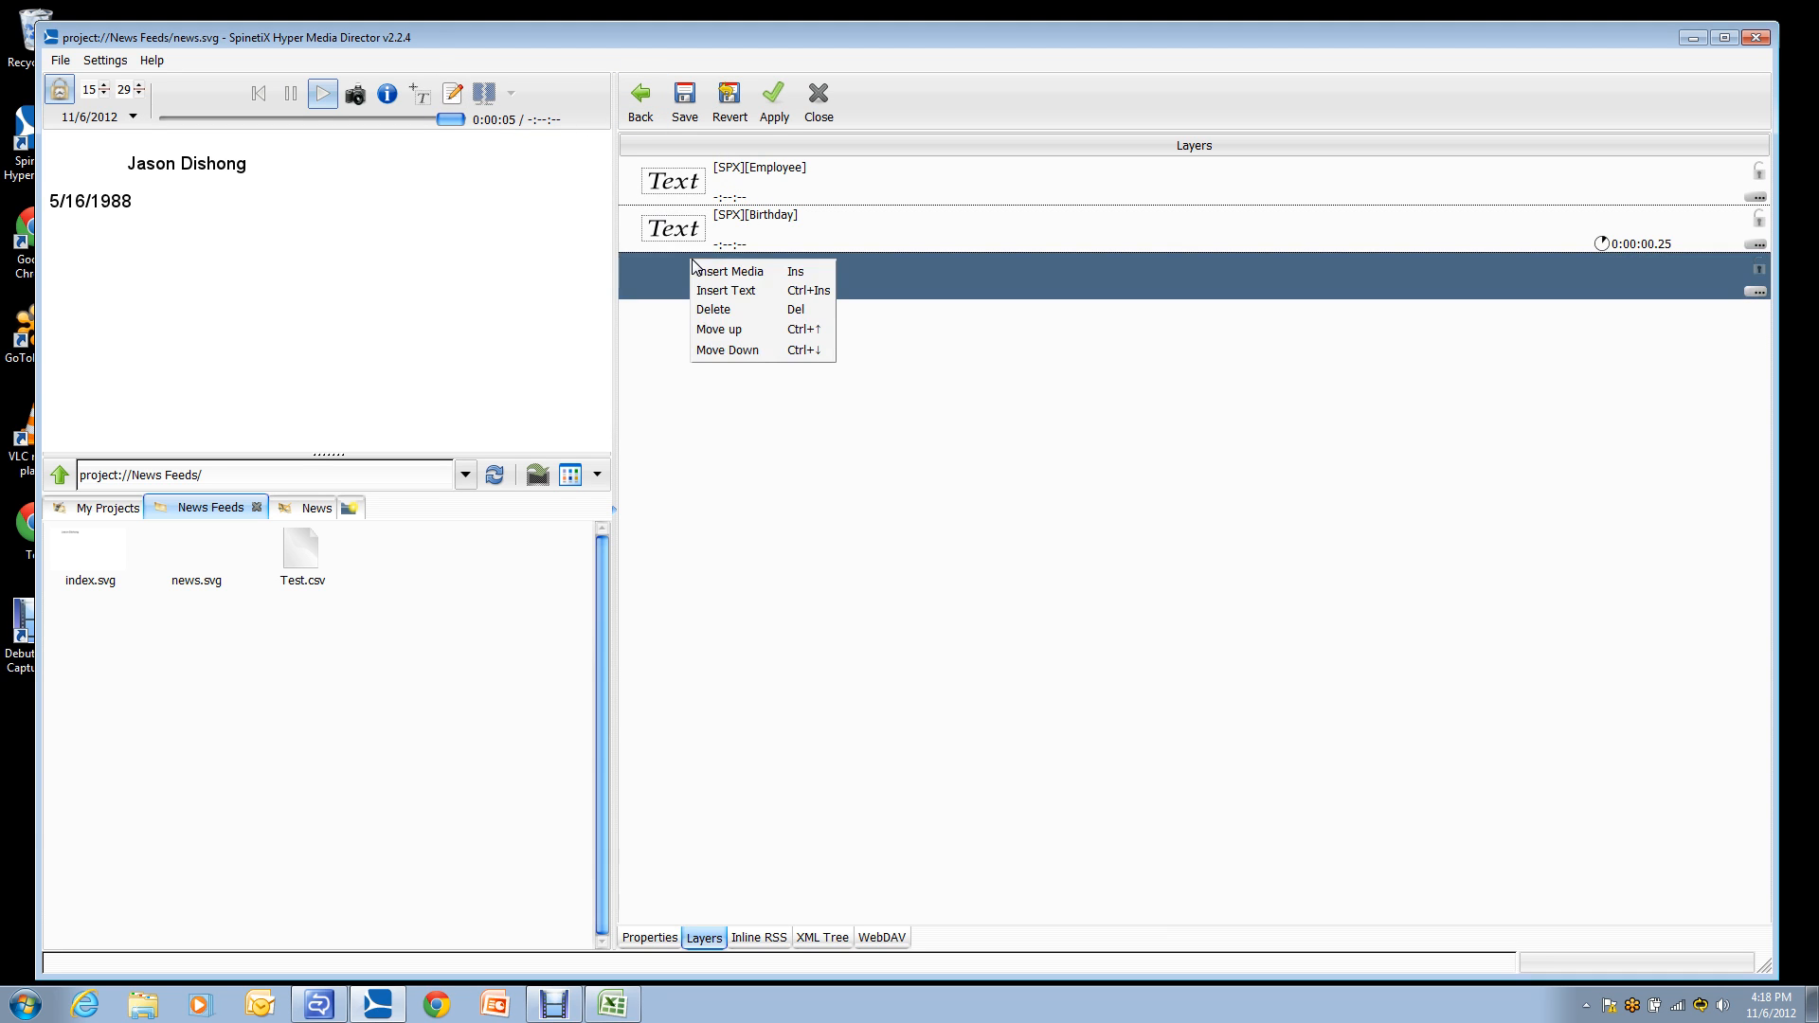
left_click(726, 290)
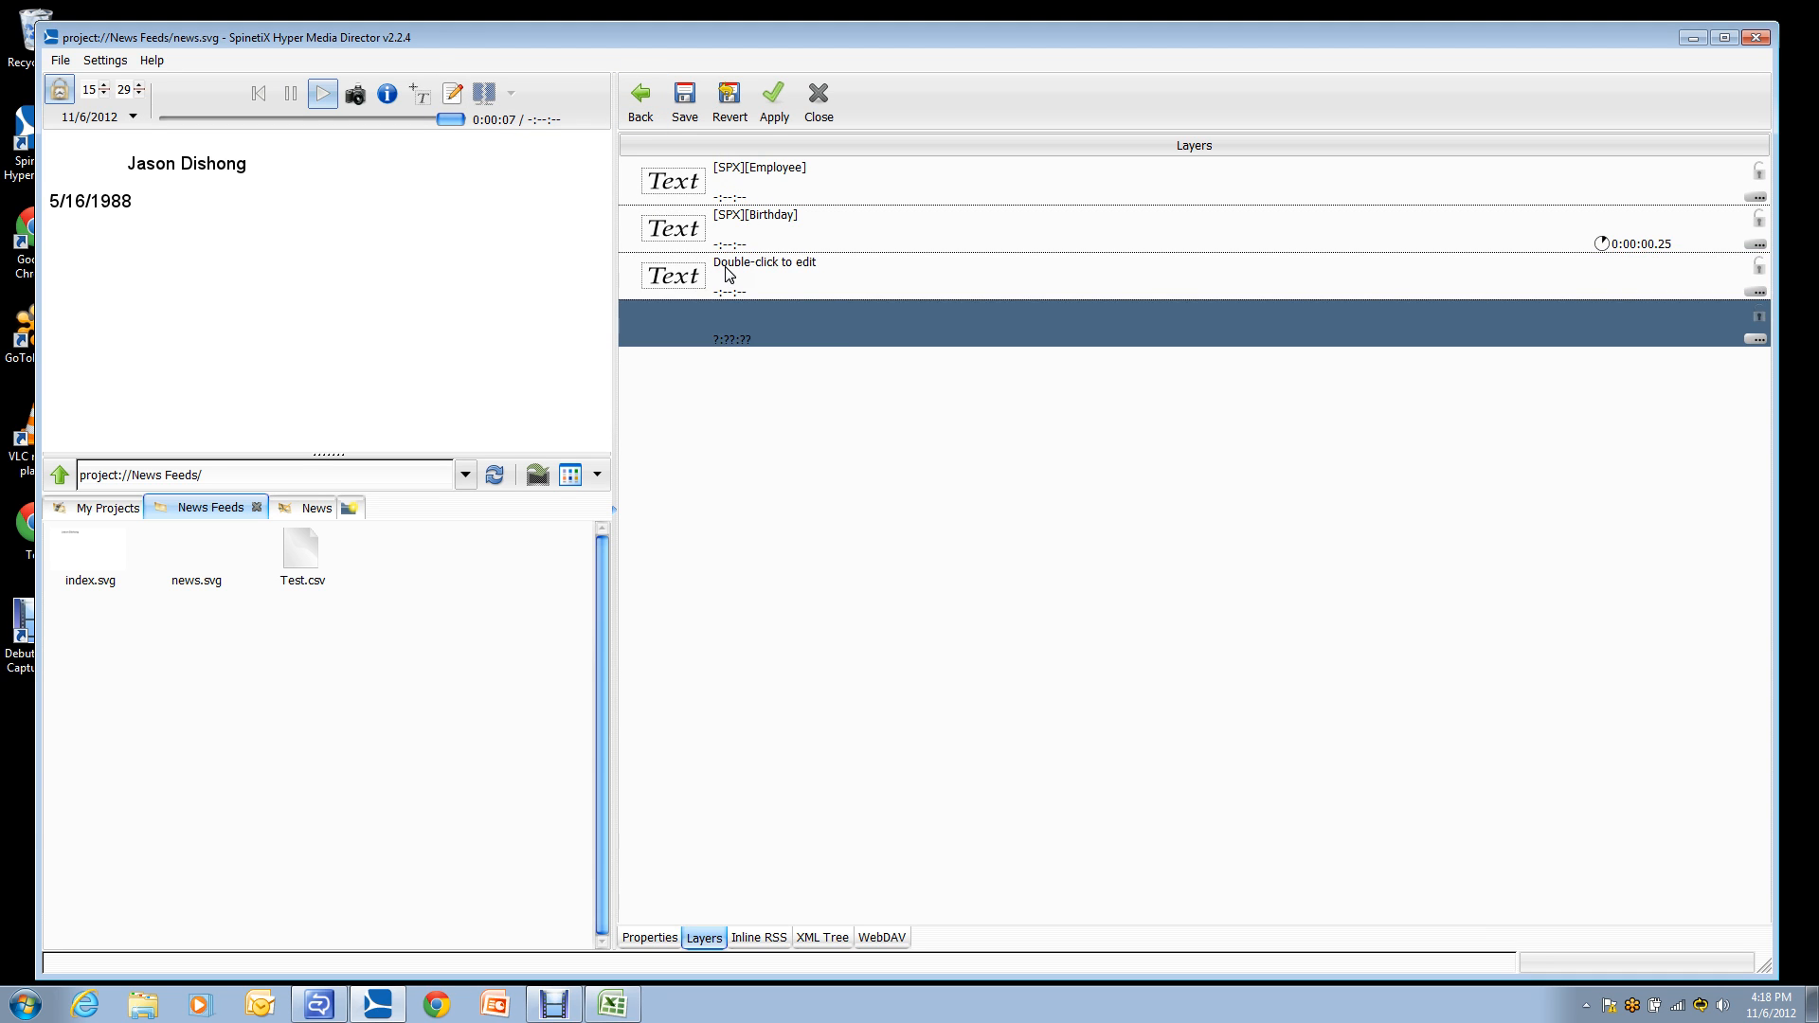
Step: Open the new text layer for editing and replace its placeholder text with [SPX]
double_click(728, 274)
left_click_drag(502, 152, 1038, 147)
type("SPX")
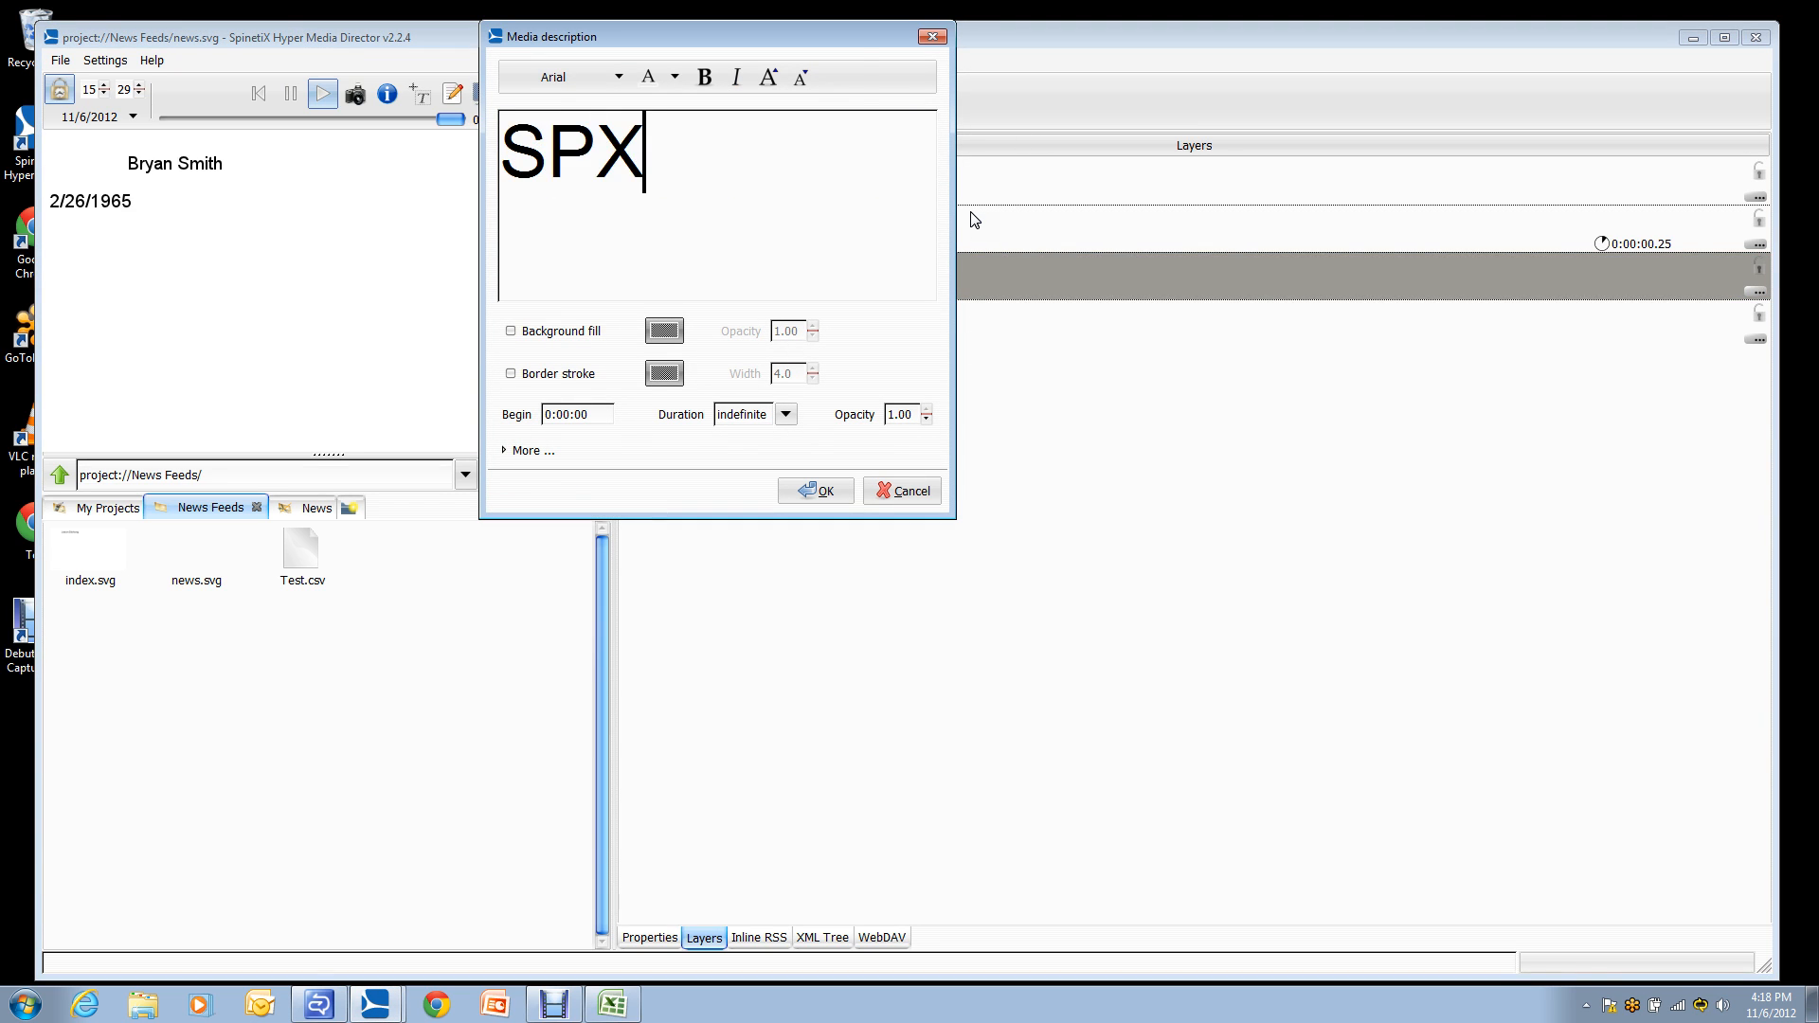
key("BackSpace")
key("BackSpace")
key("BackSpace")
type("[SPX]")
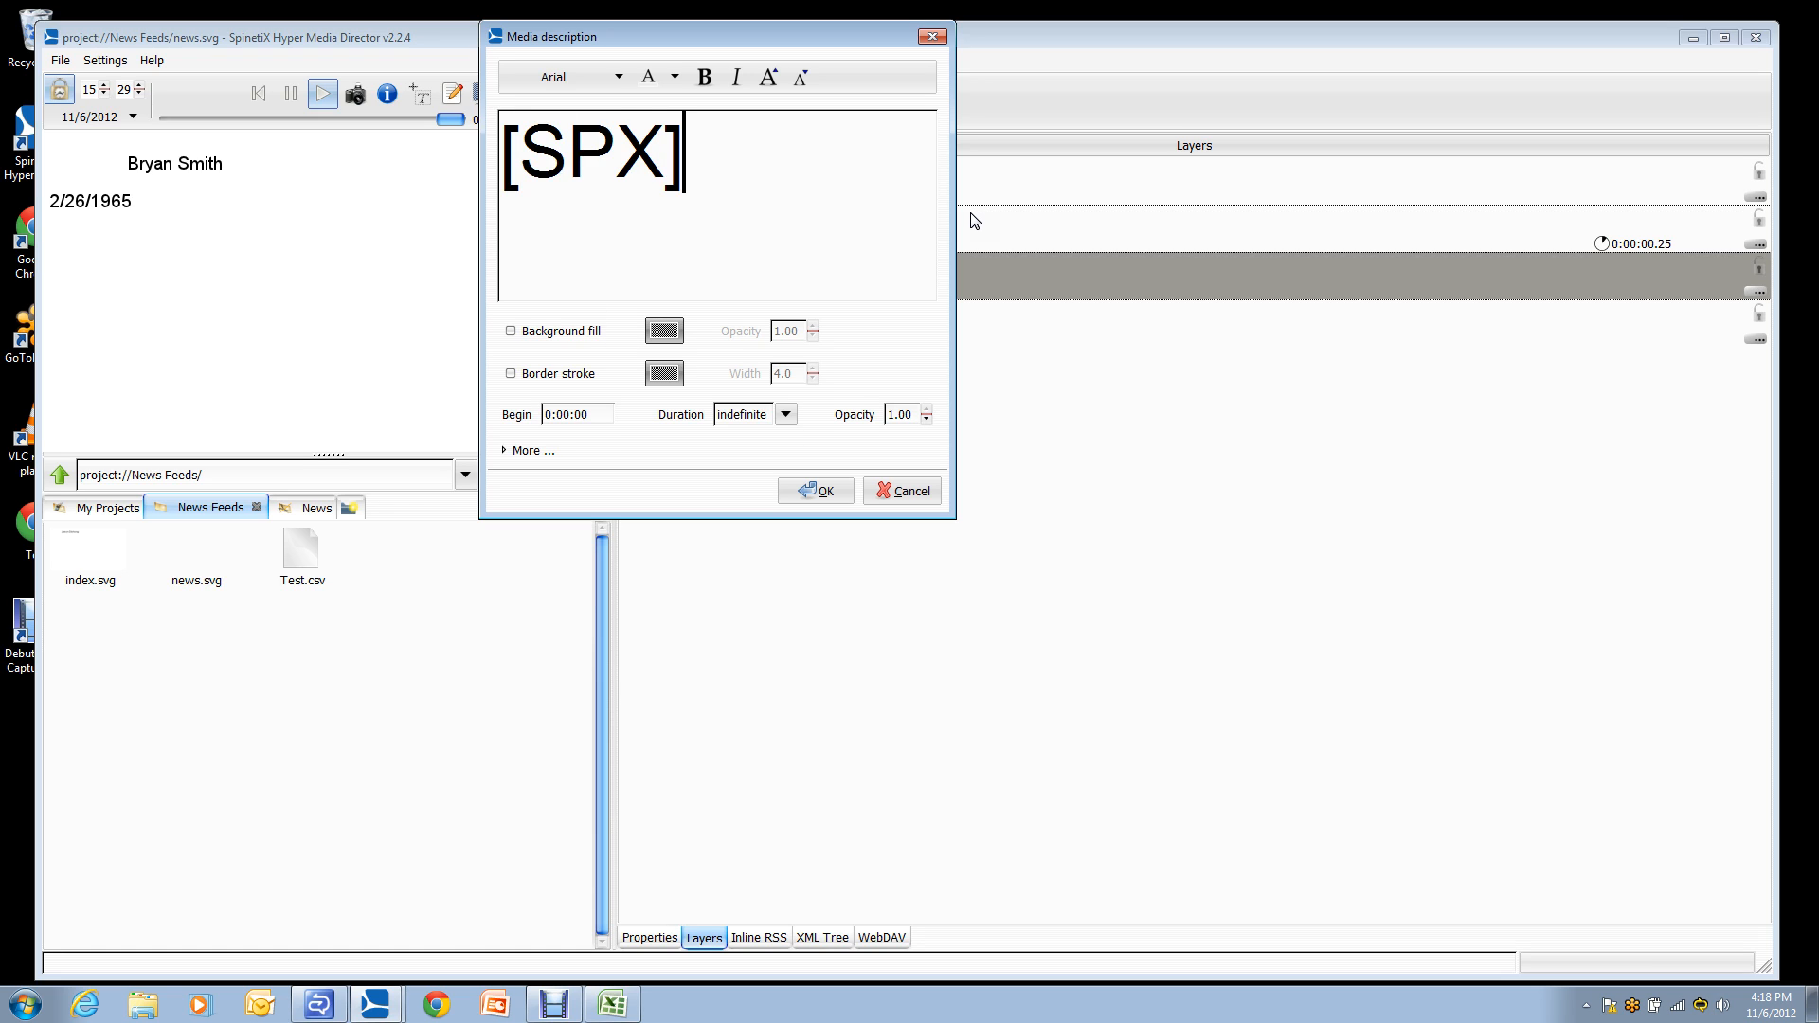
Step: Append [Age] so that the new layer's text reads [SPX][Age], and confirm it
type("{")
key("BackSpace")
type("[A")
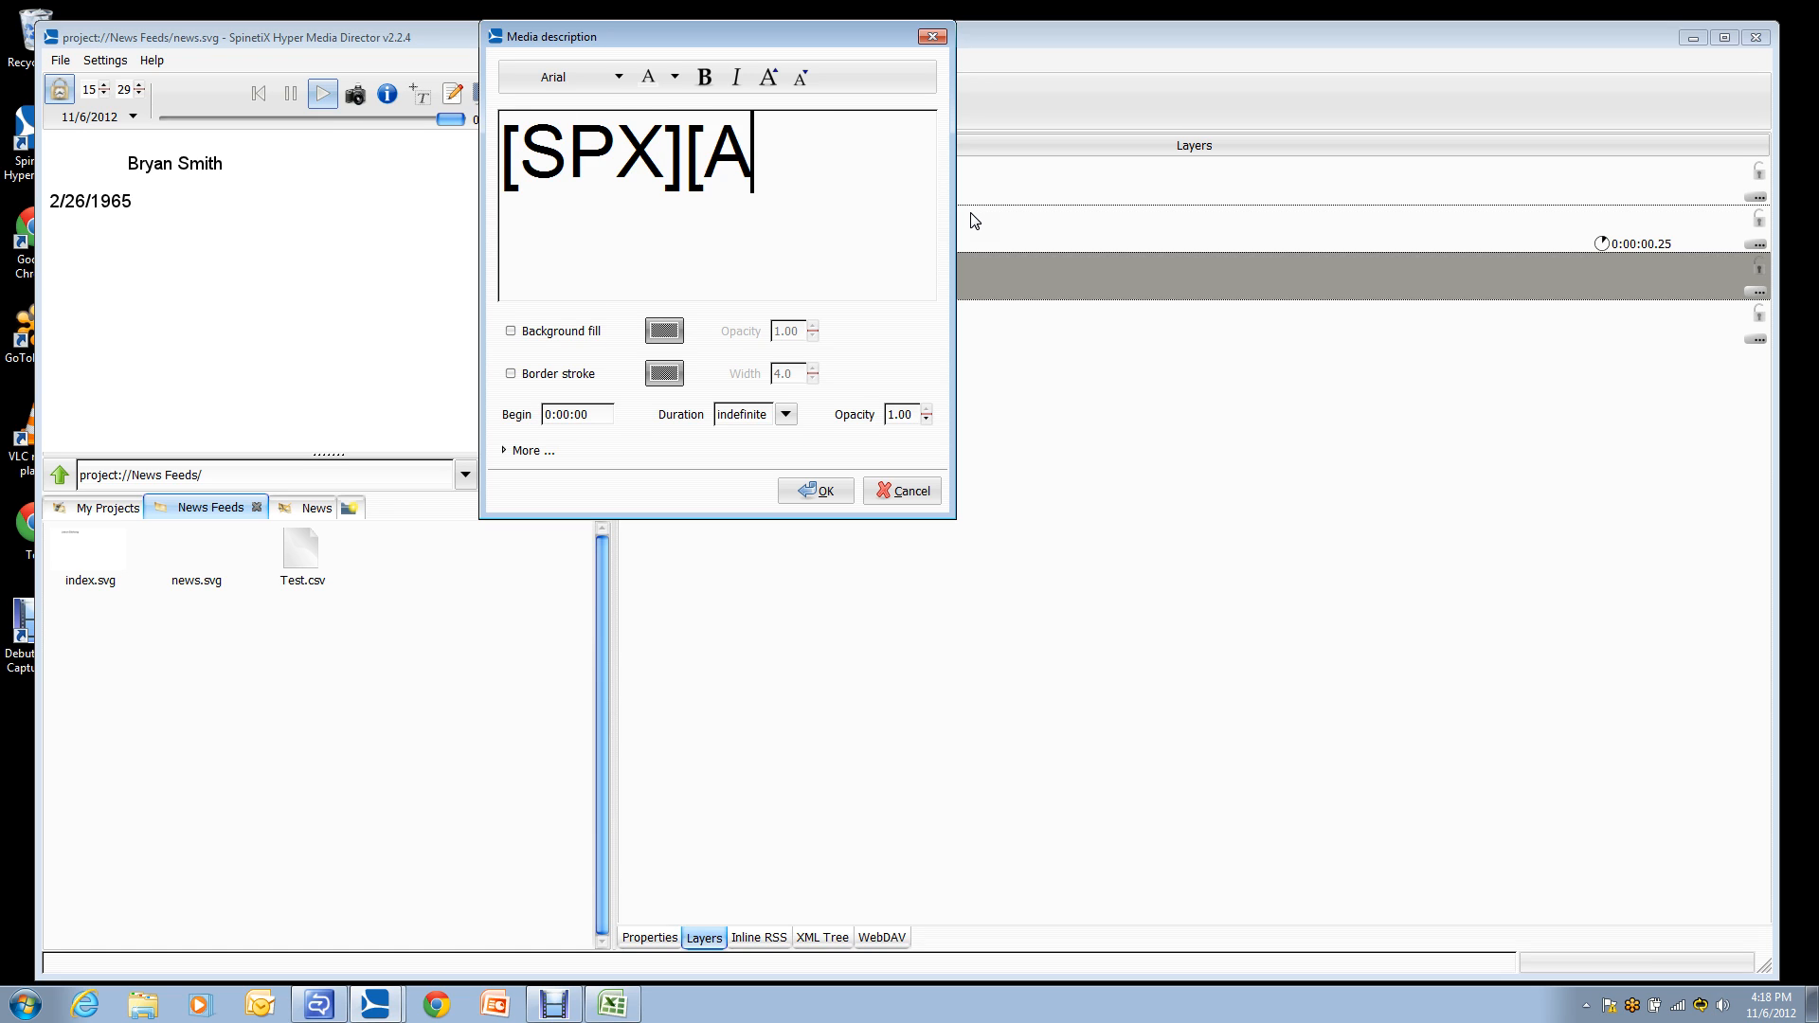
type("ge}")
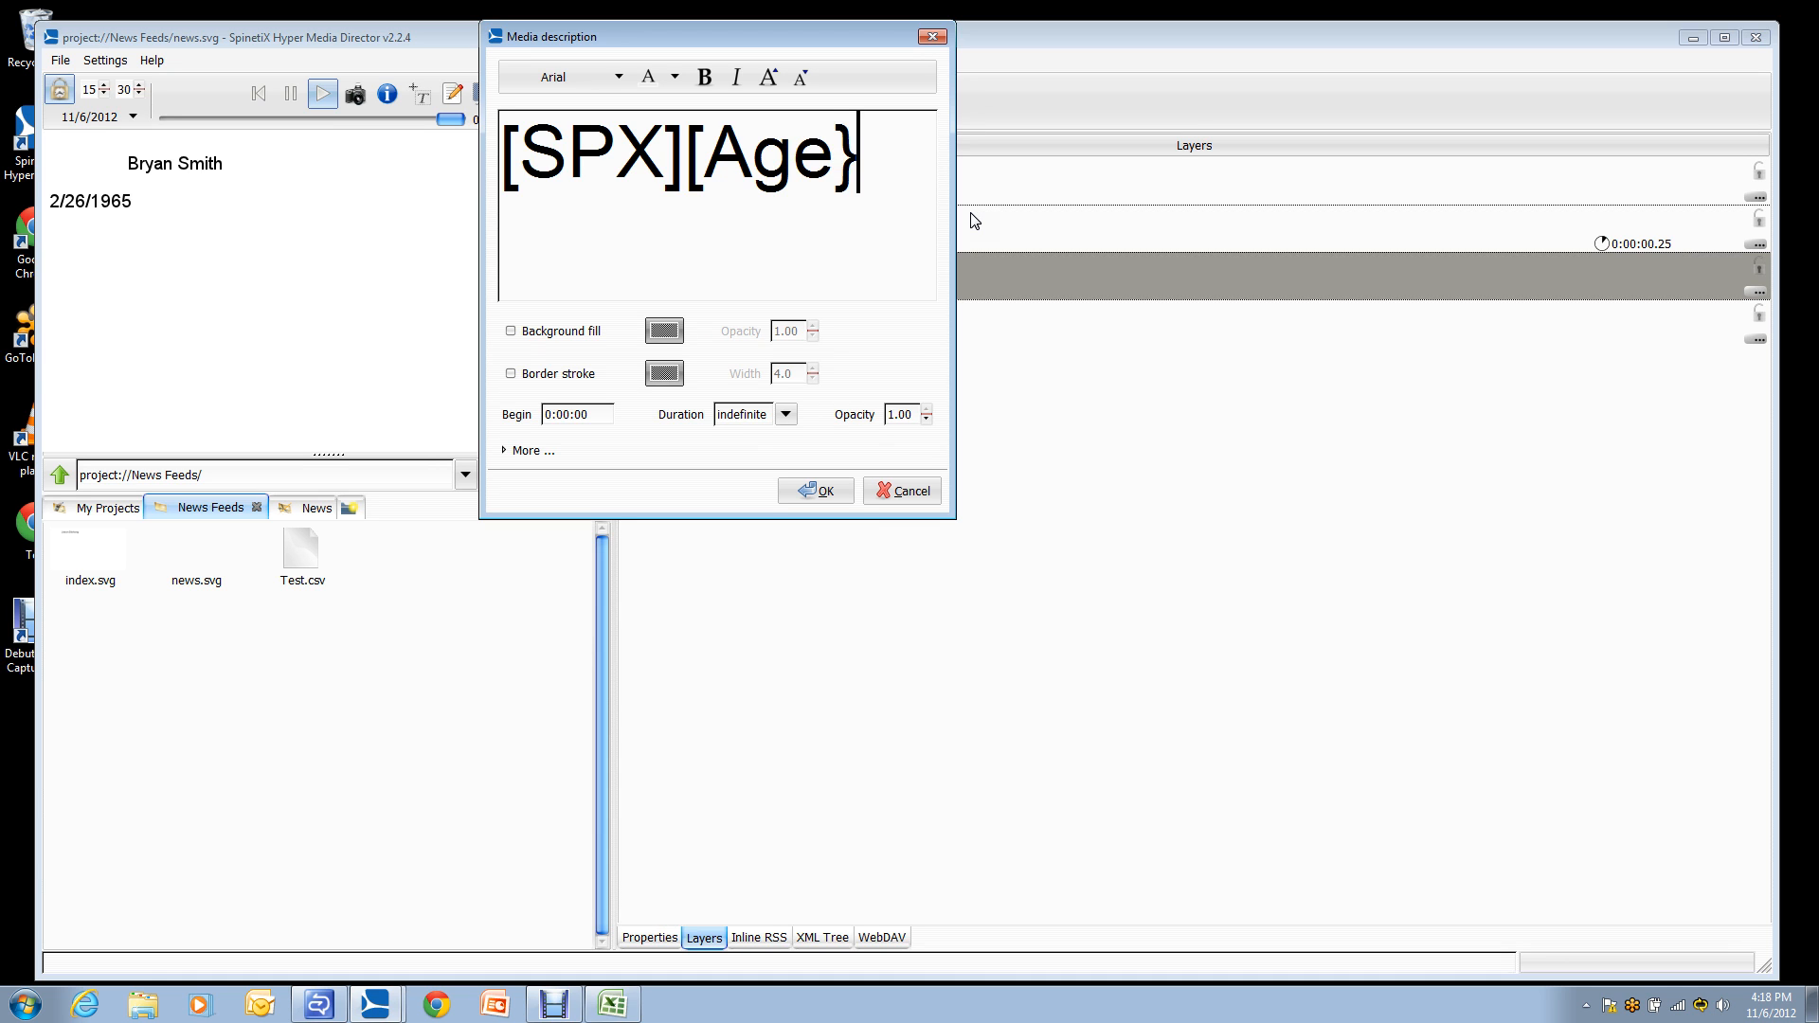
key("BackSpace")
type("]")
left_click(820, 488)
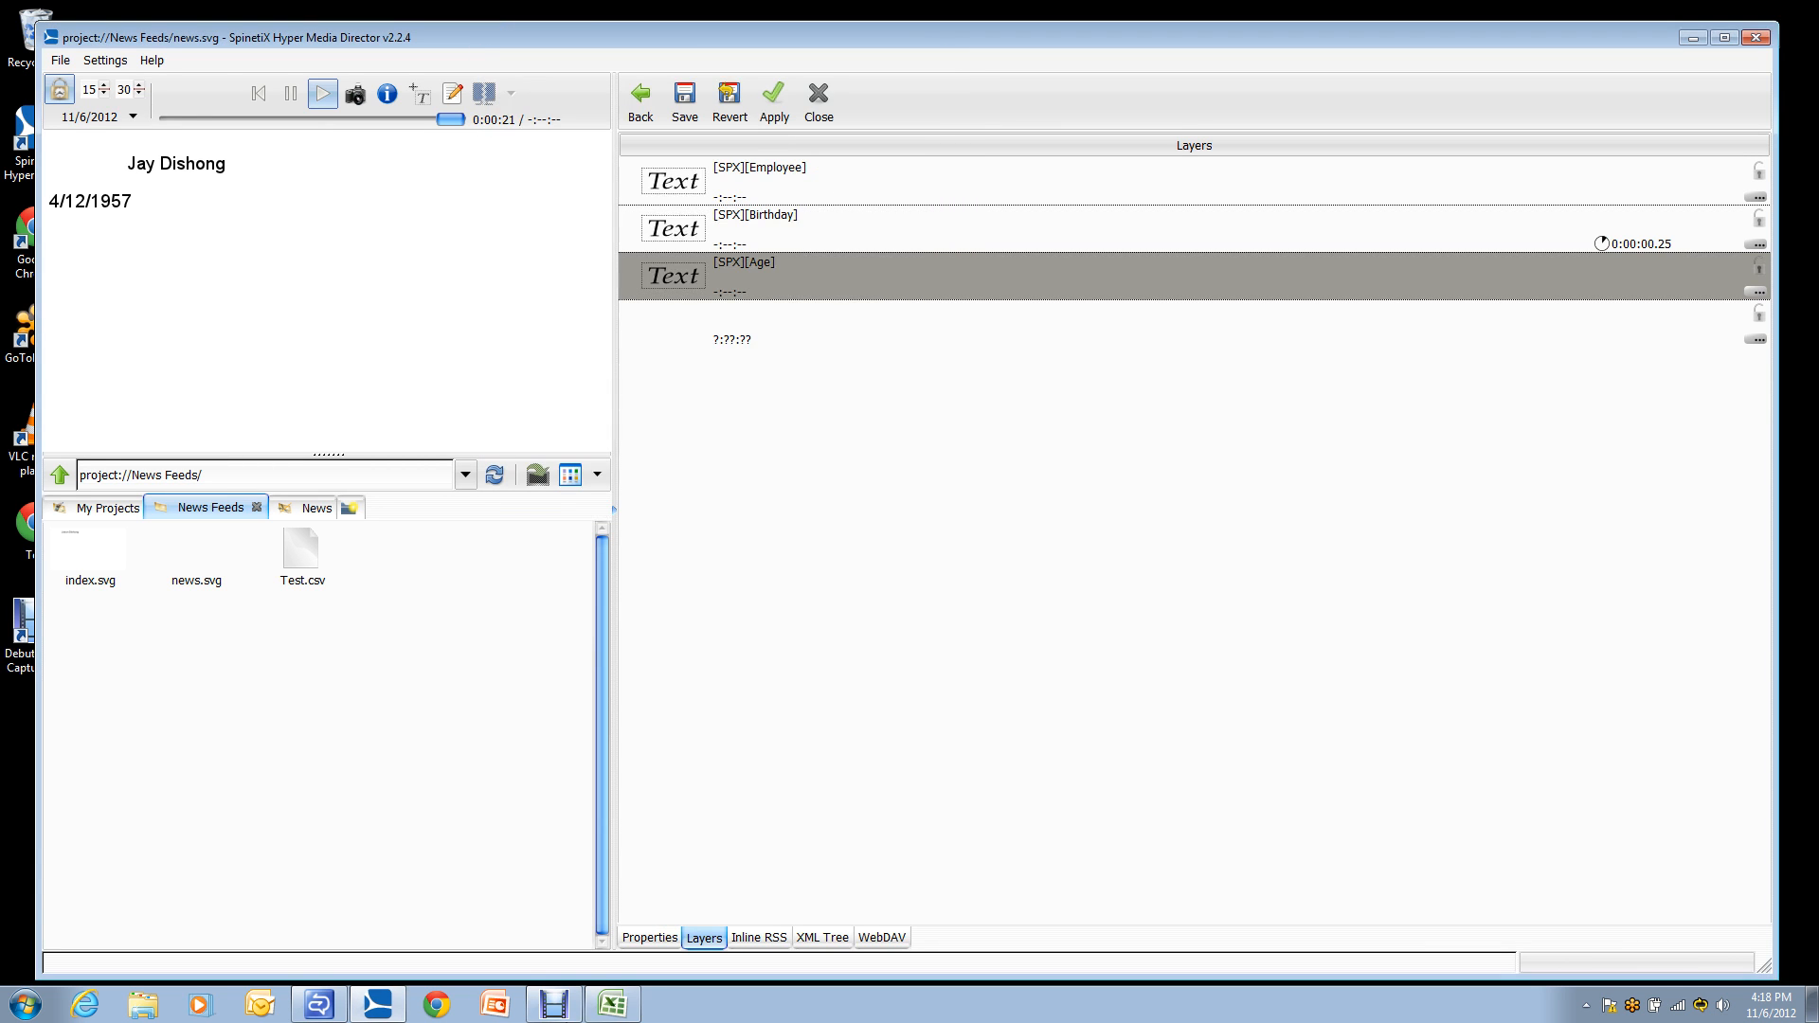
Step: Check the Age column header in the Excel workbook, return to Hyper Media Director and apply the Age layer change
left_click(612, 1004)
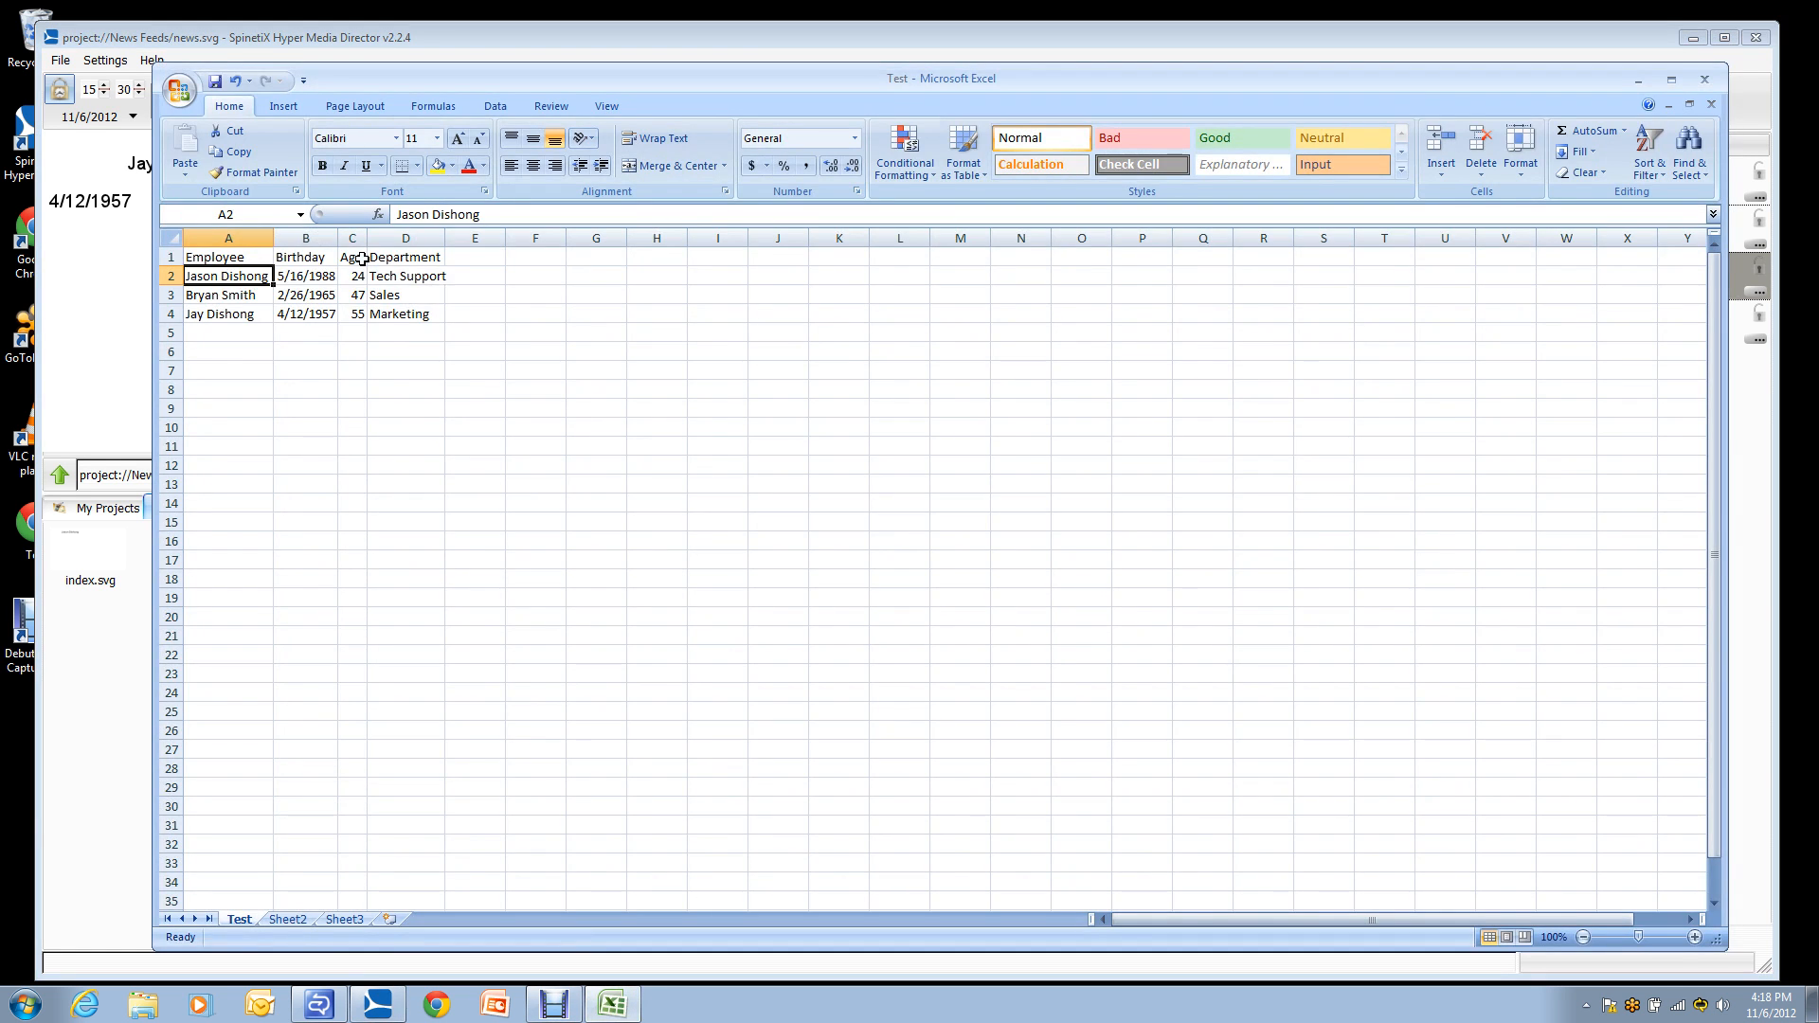
left_click(458, 43)
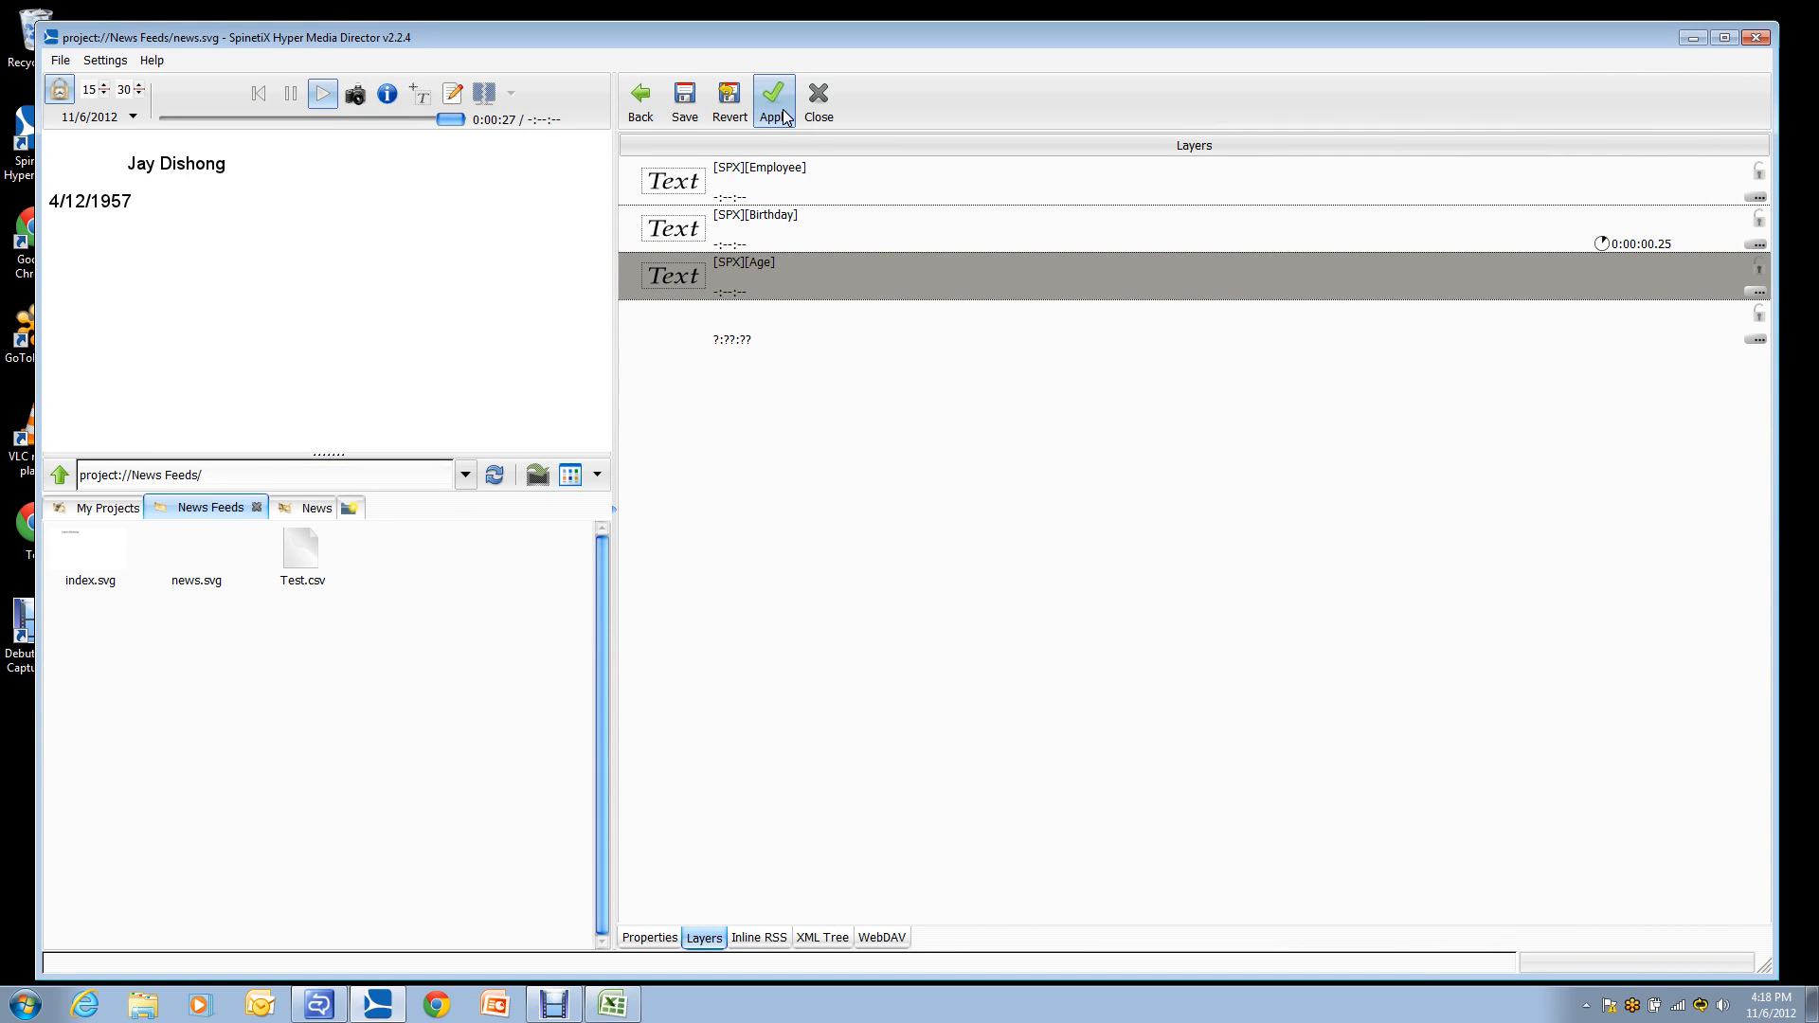
left_click(771, 100)
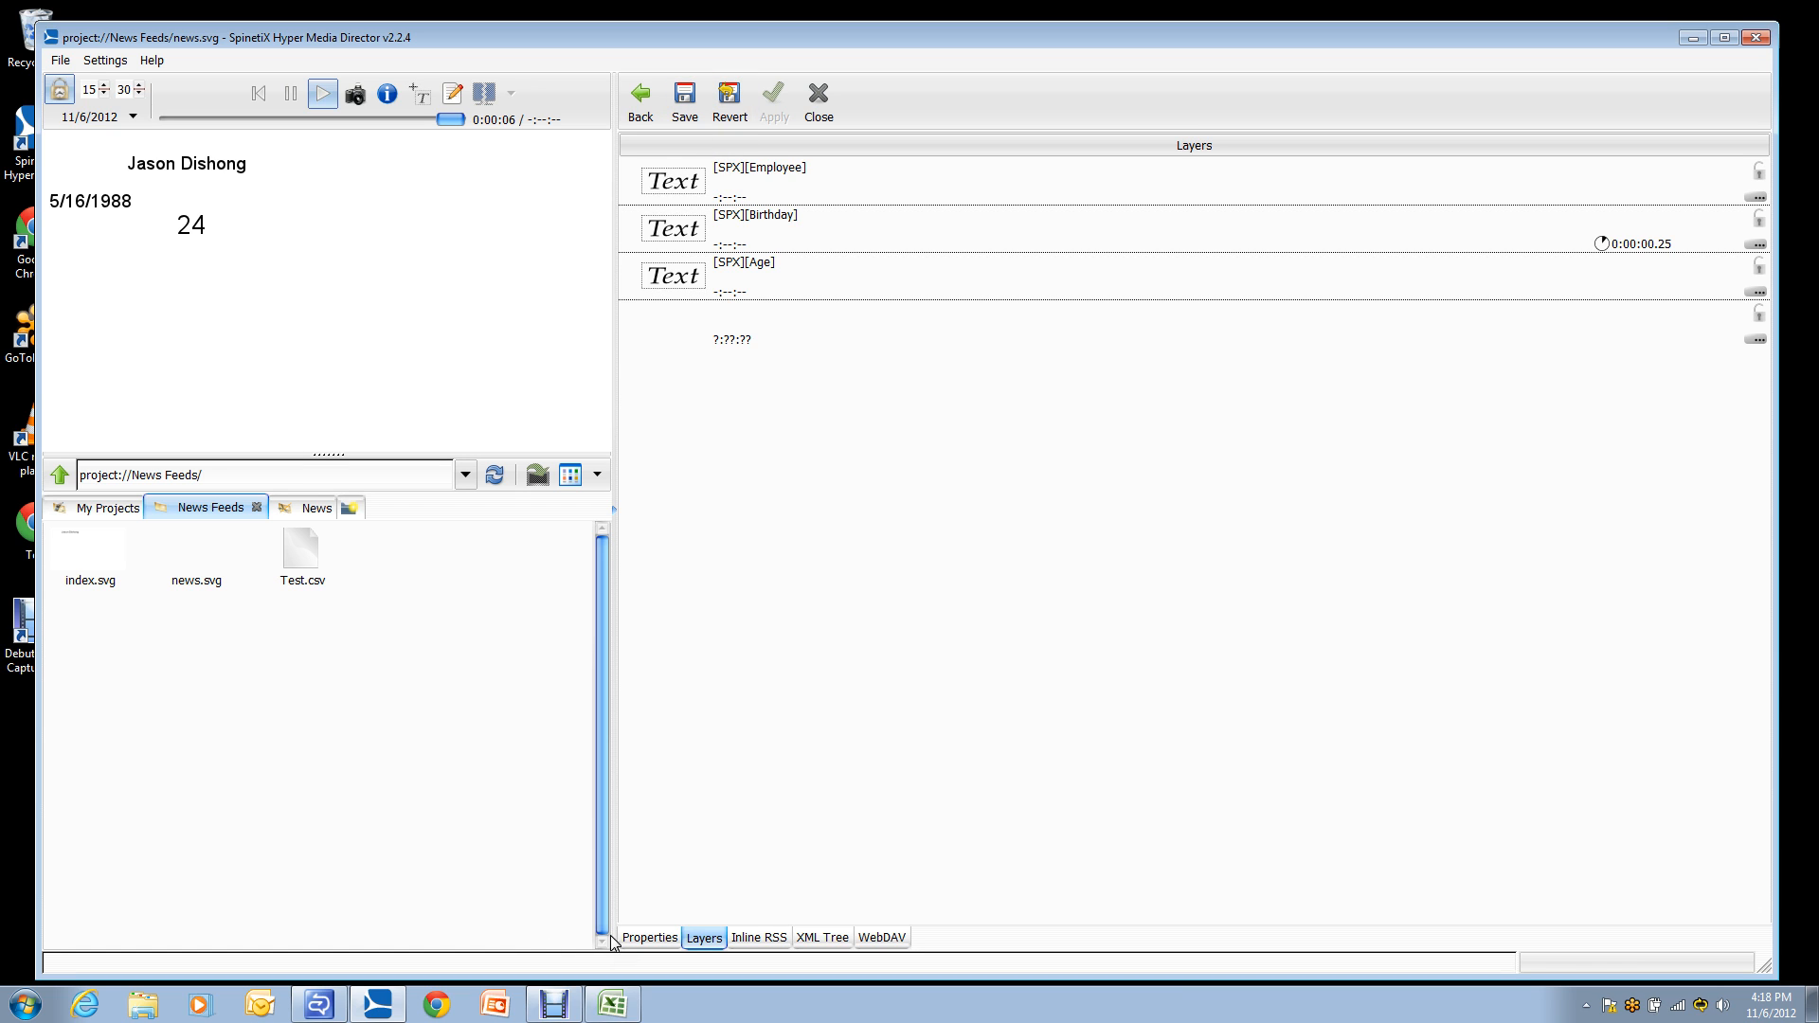
Step: Insert another text layer below the Age layer, set its text to [SPX][Department], apply the change and save the document
right_click(687, 328)
left_click(707, 350)
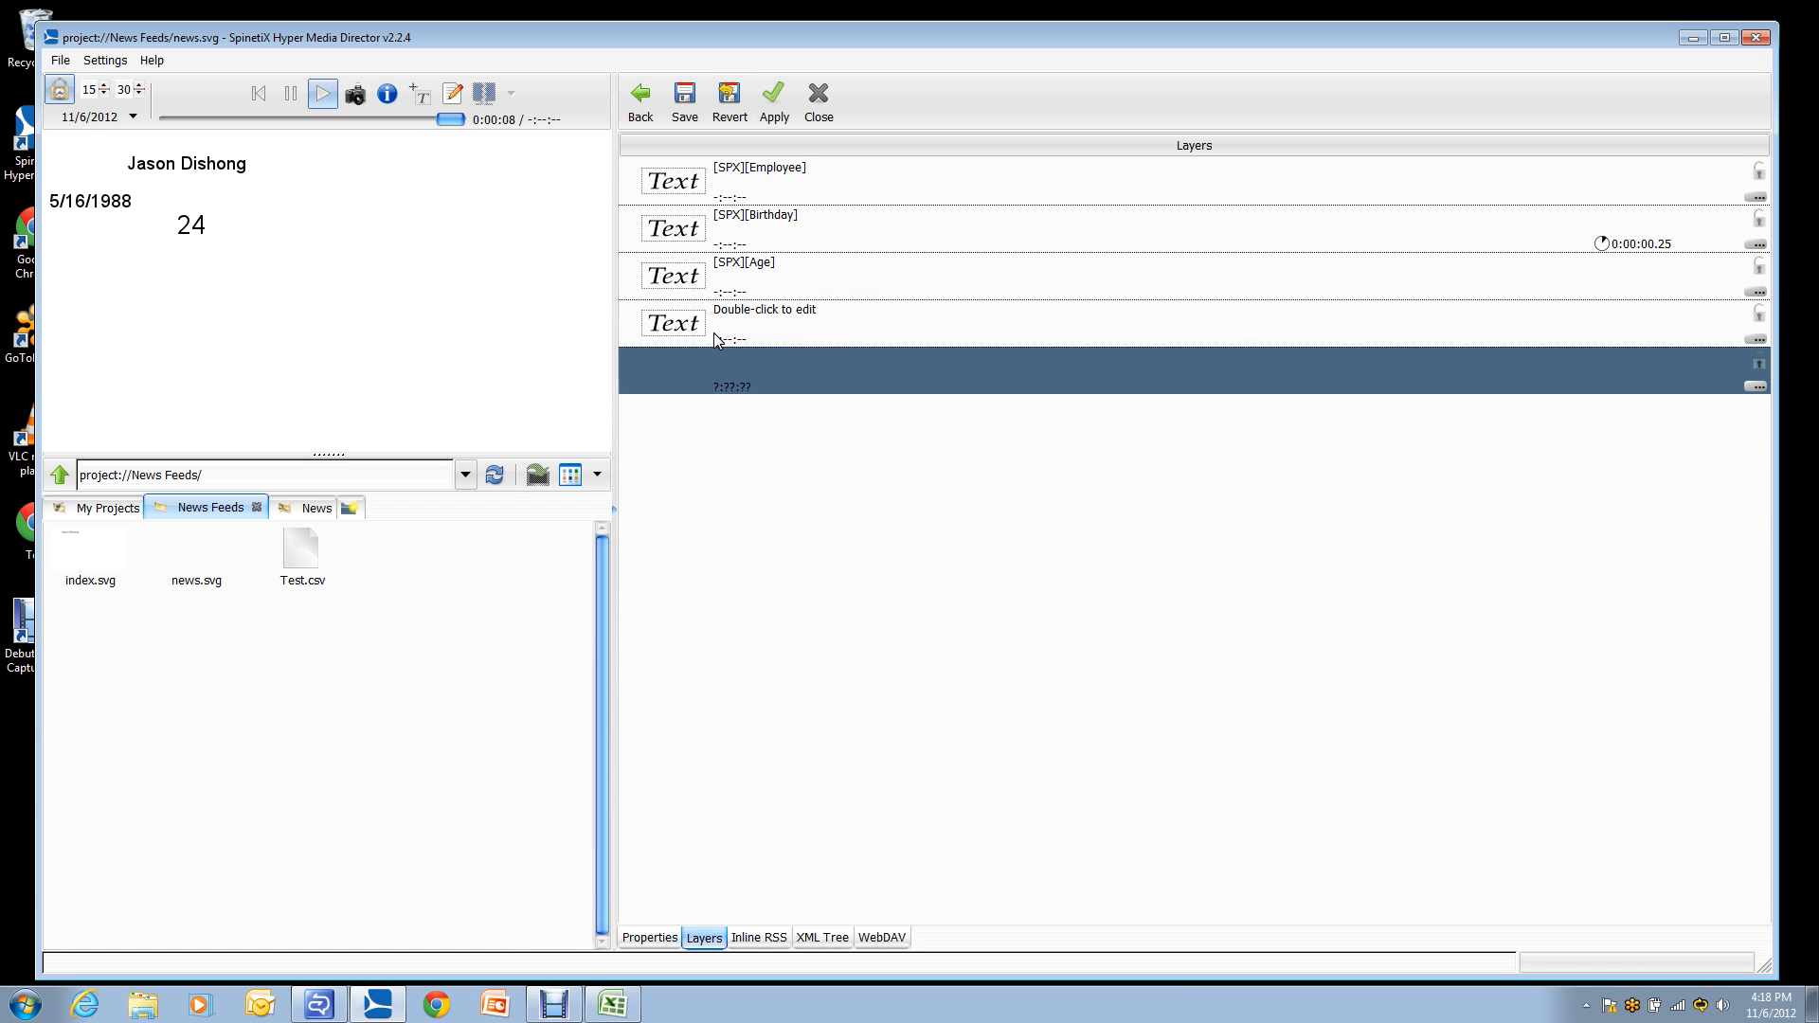
double_click(720, 327)
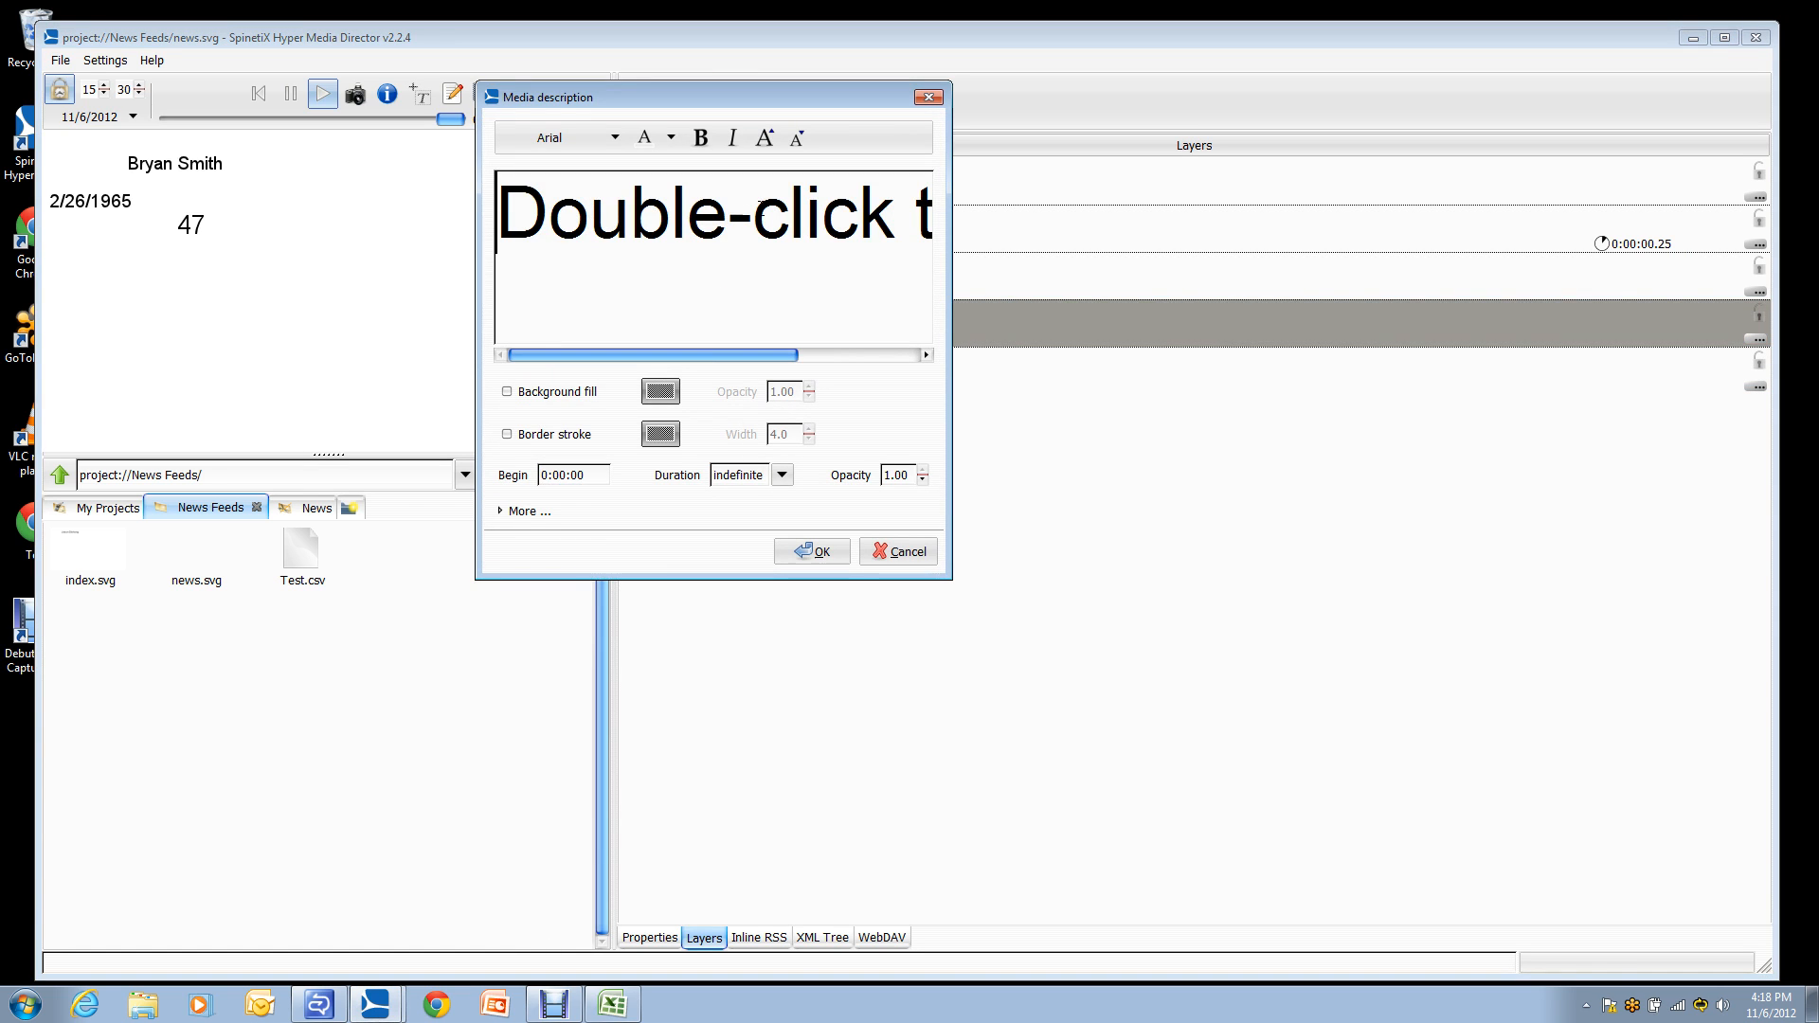
left_click_drag(498, 216, 1227, 227)
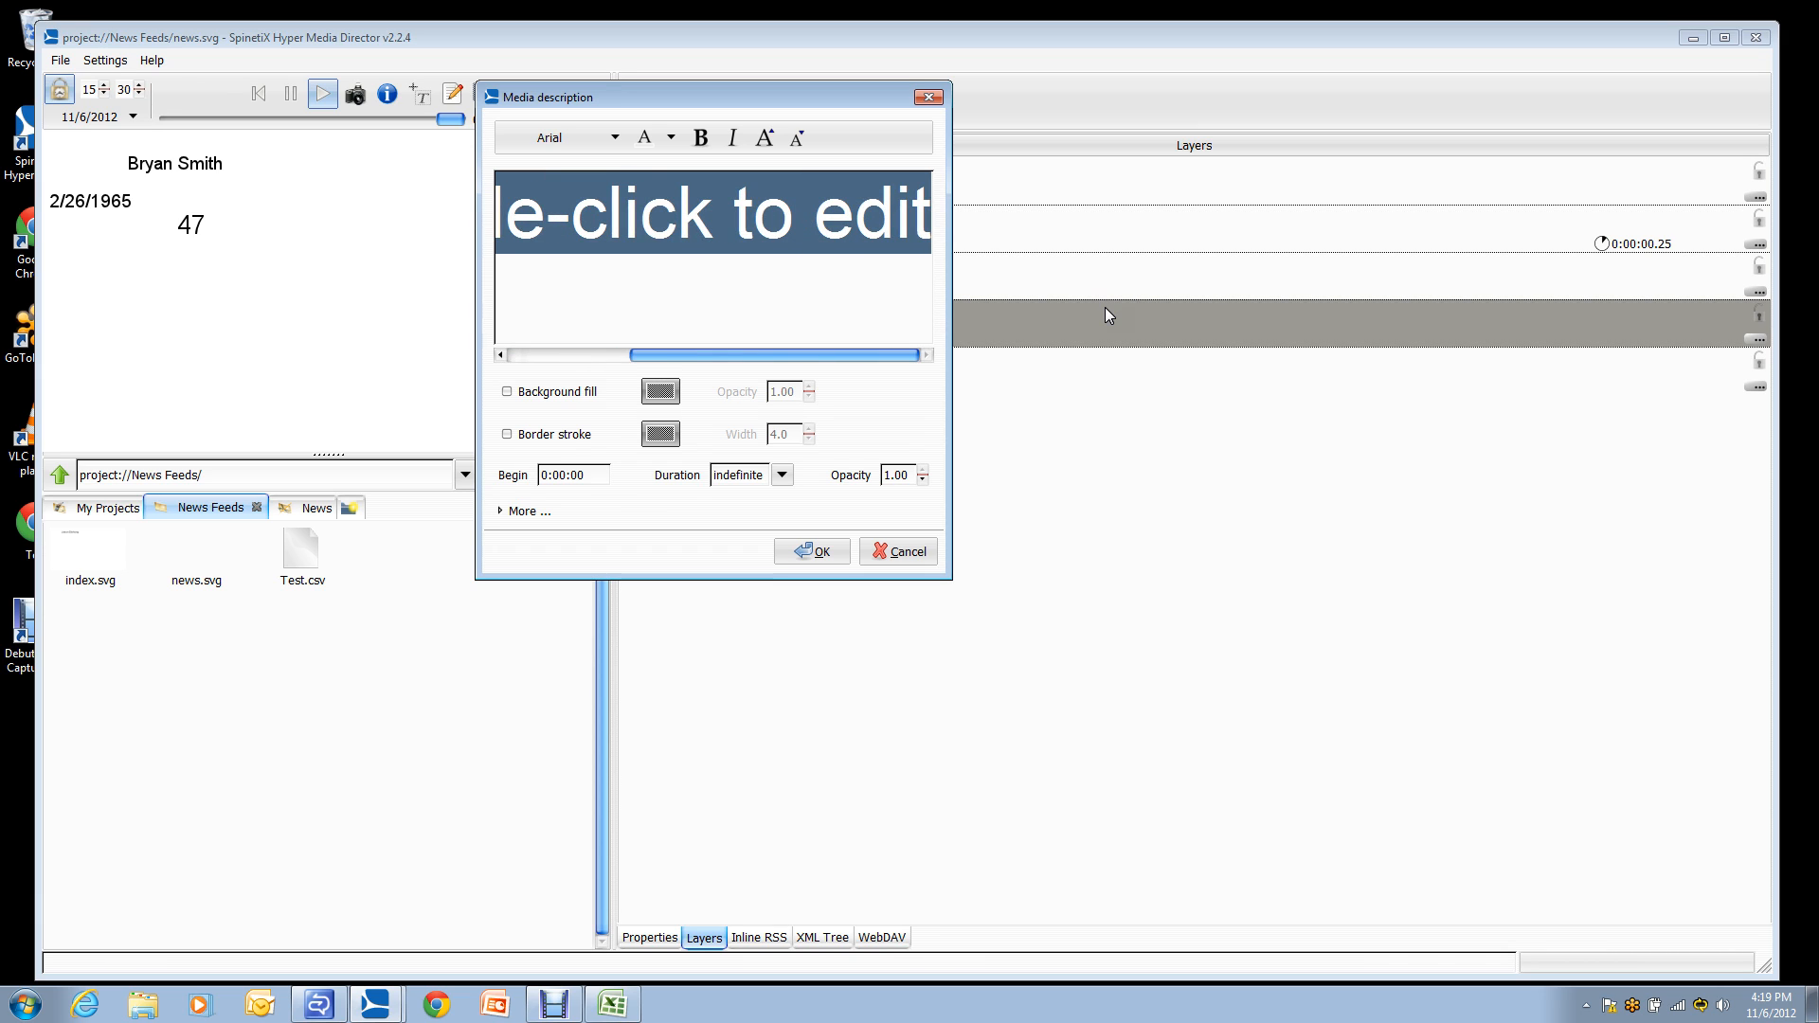
key("Delete")
type("[SPX")
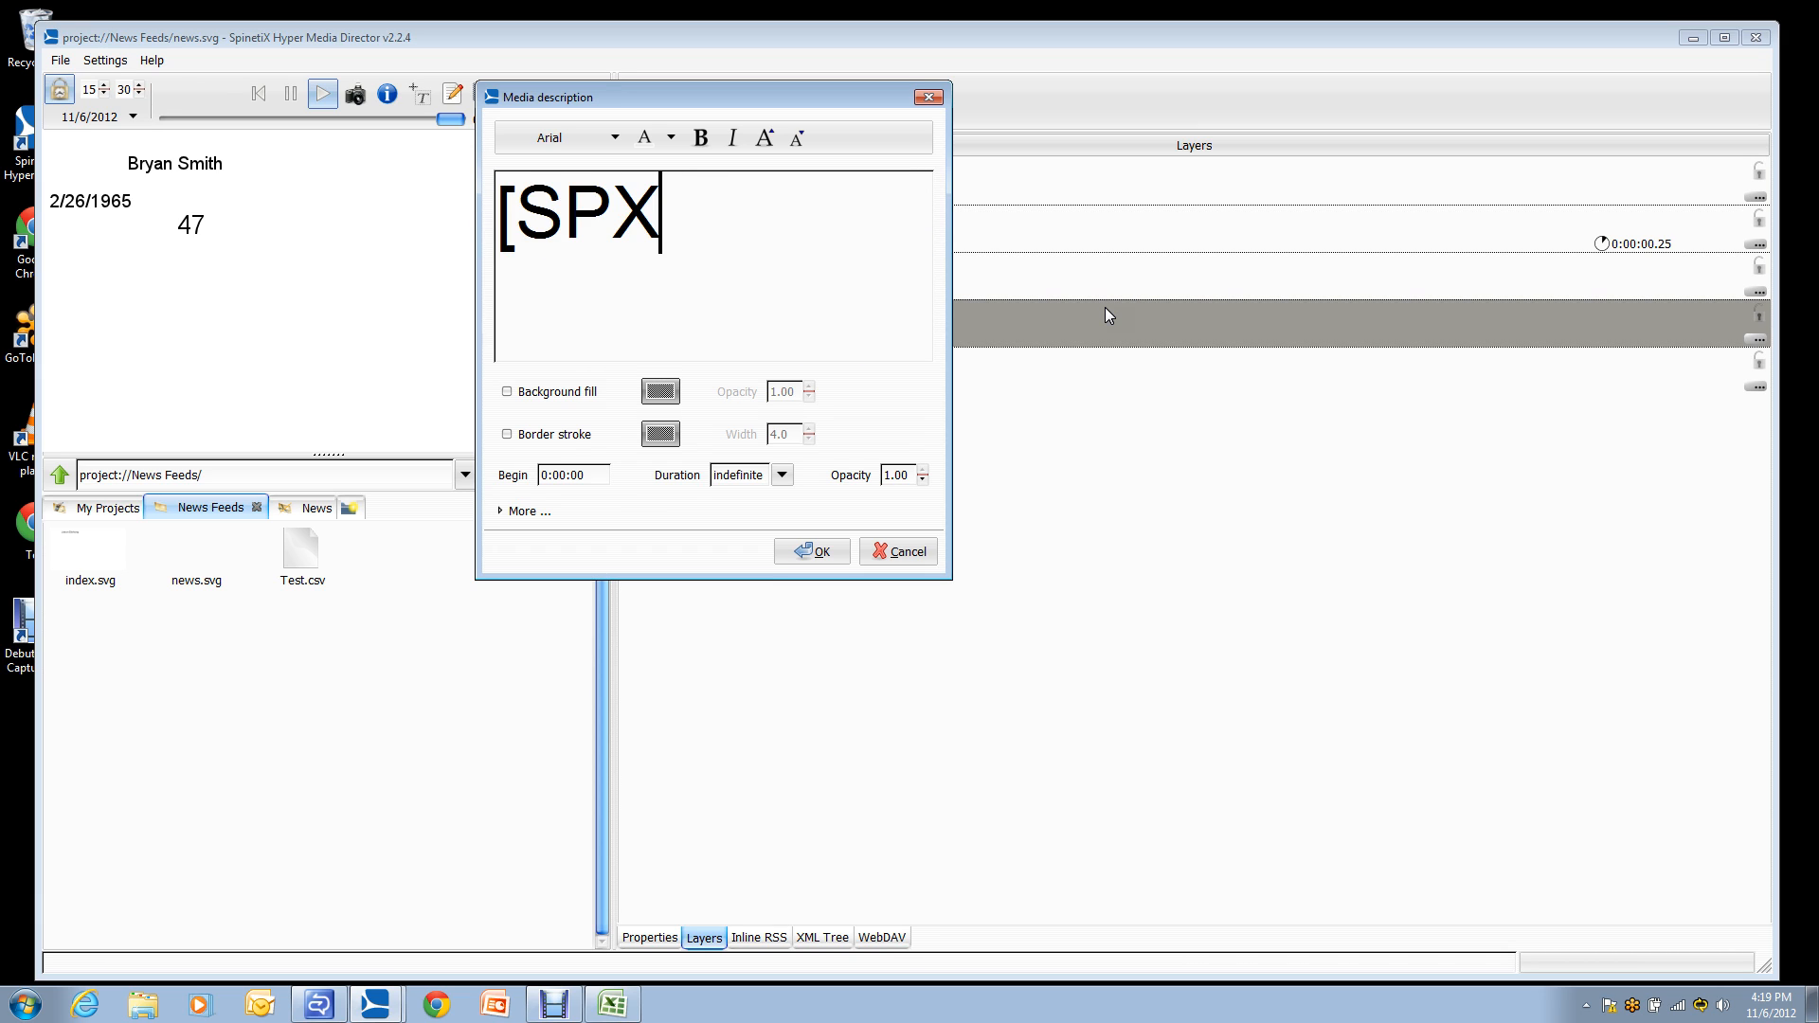
type("][Department")
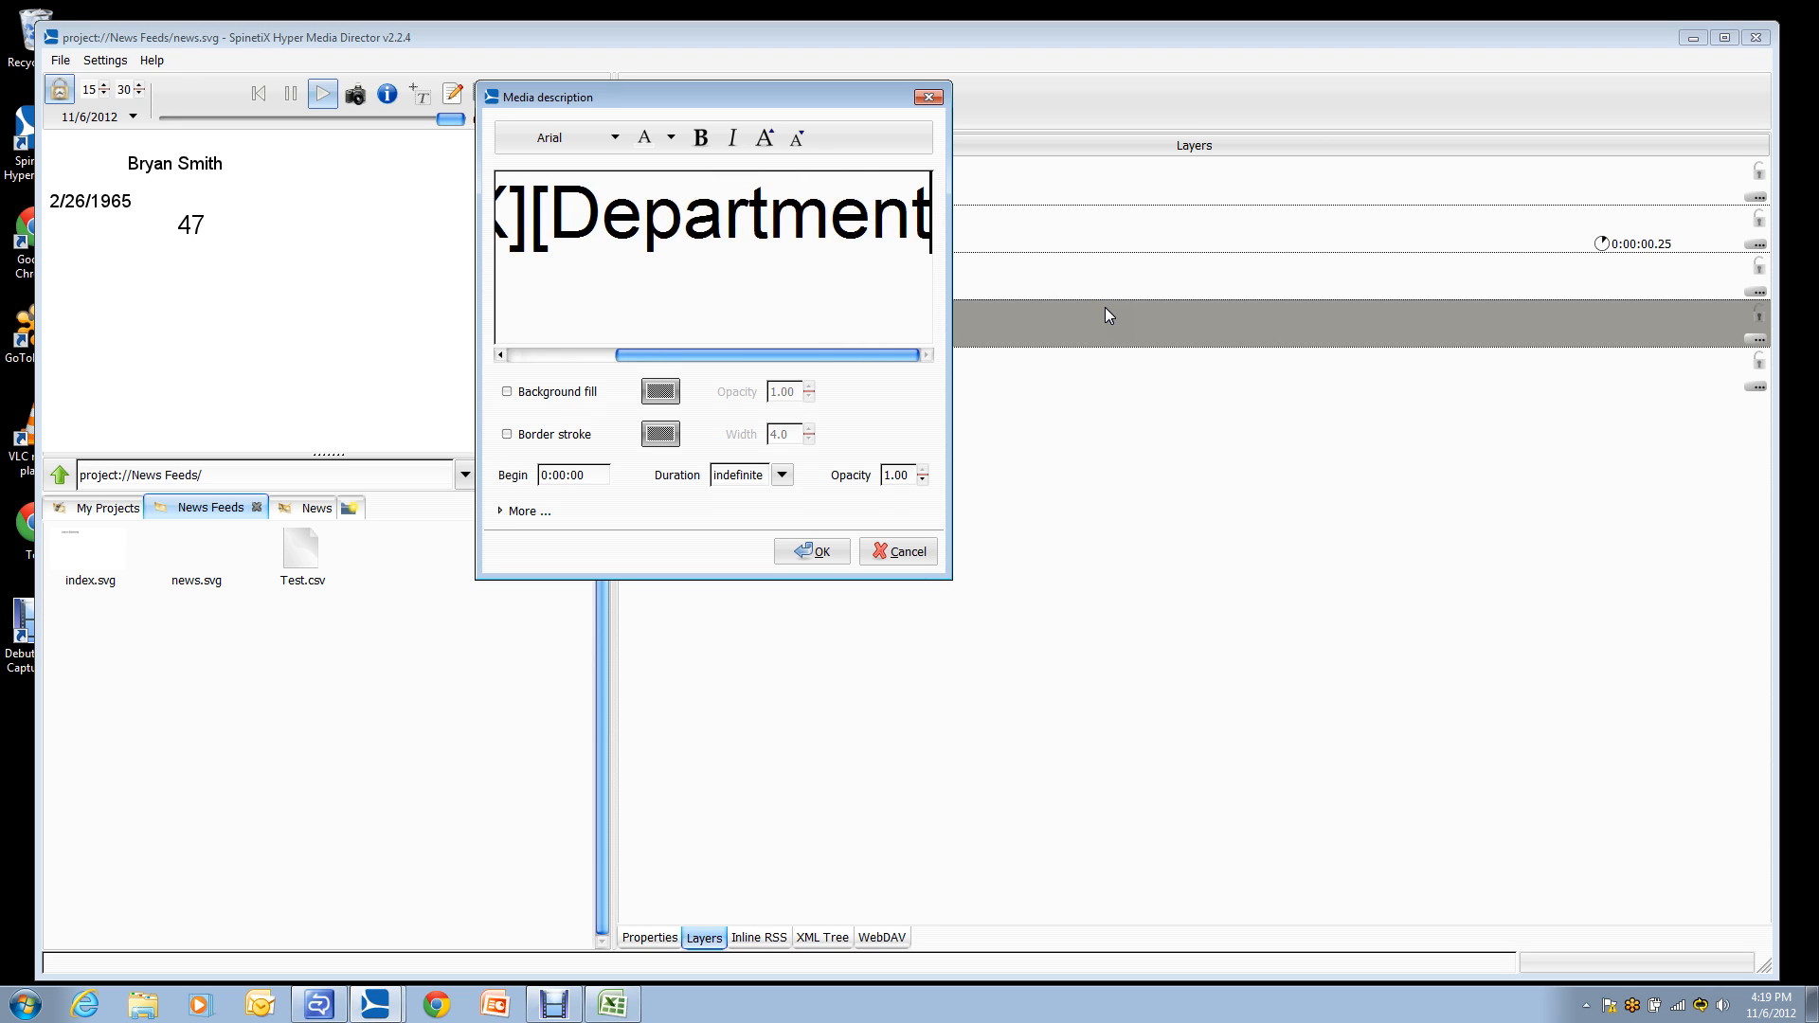
type("]")
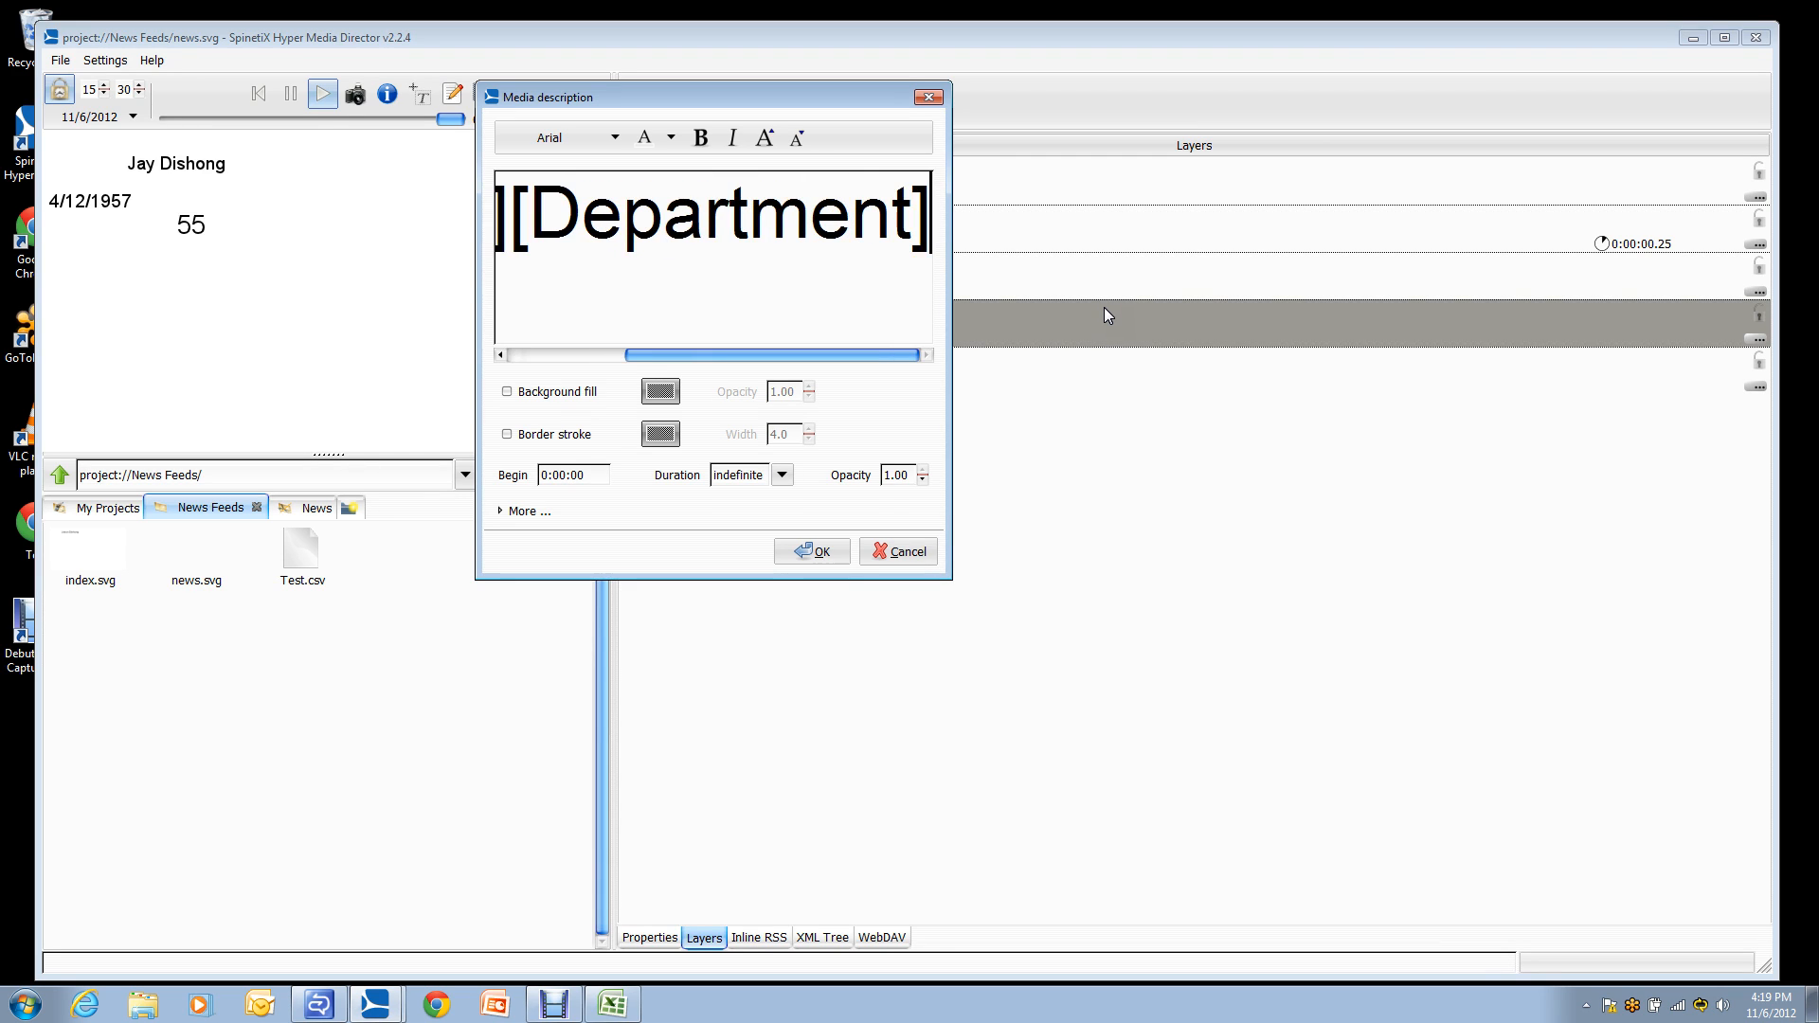
left_click(812, 551)
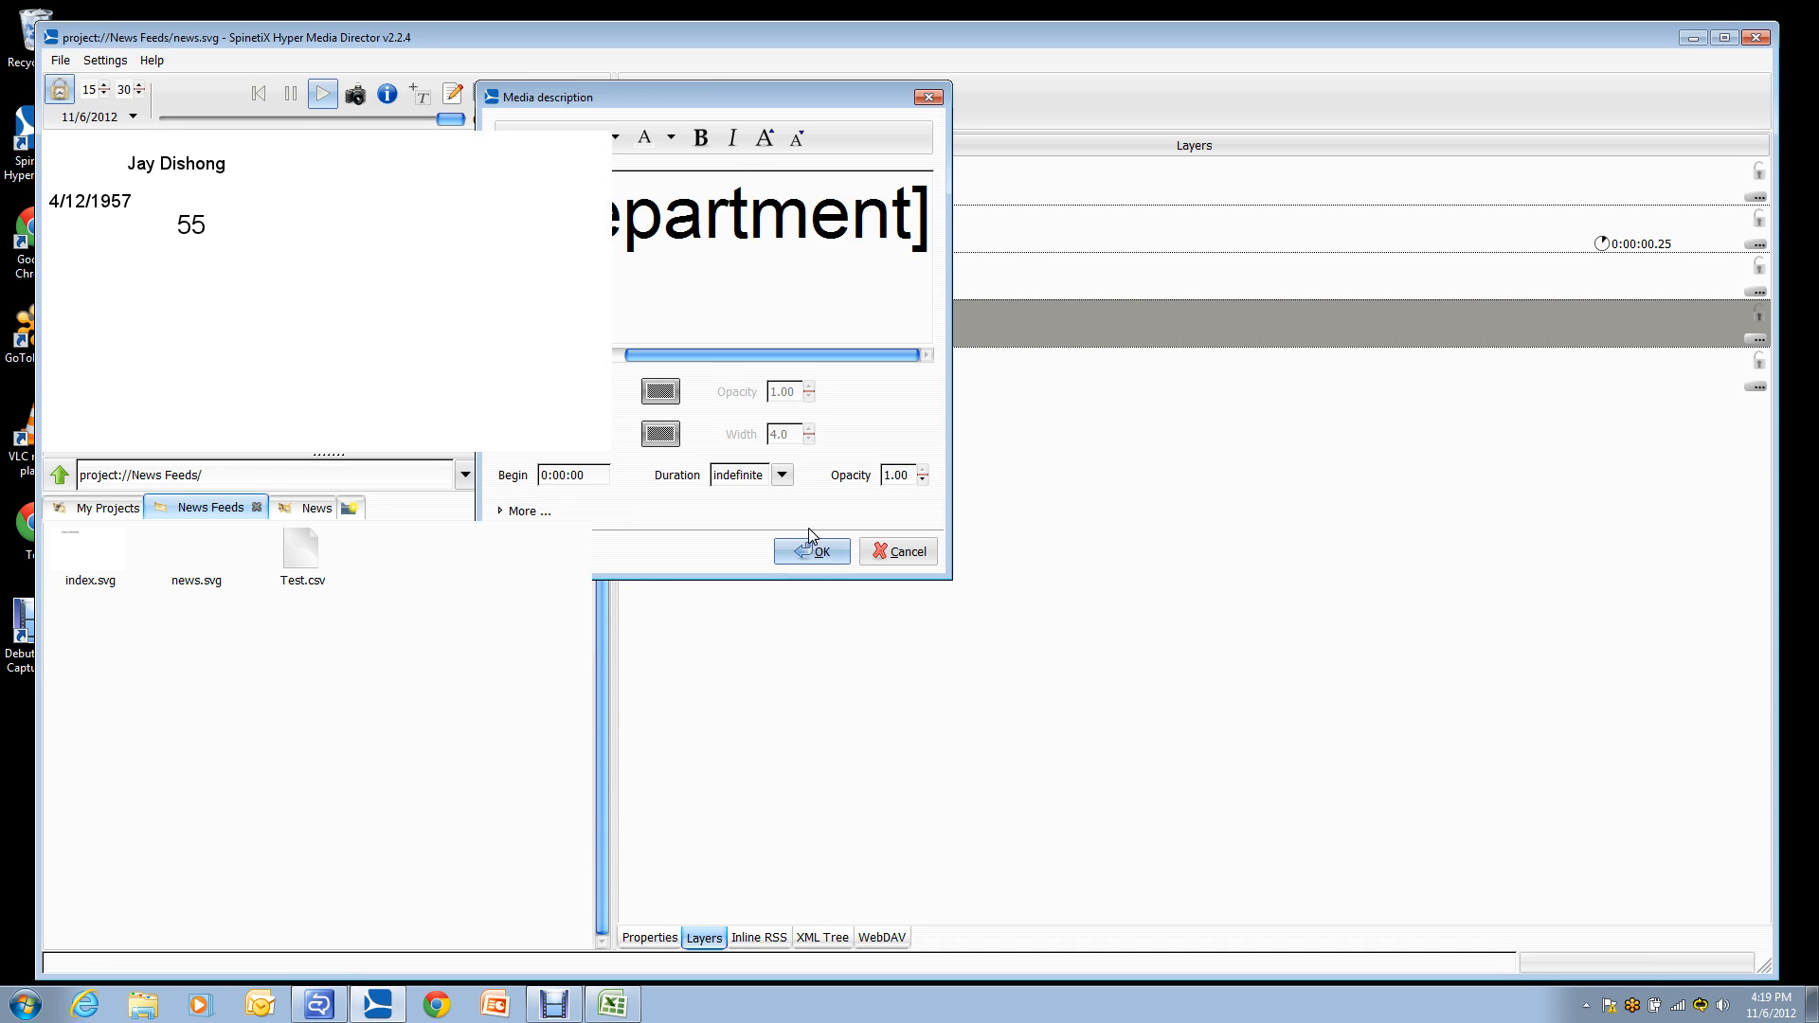
left_click(773, 97)
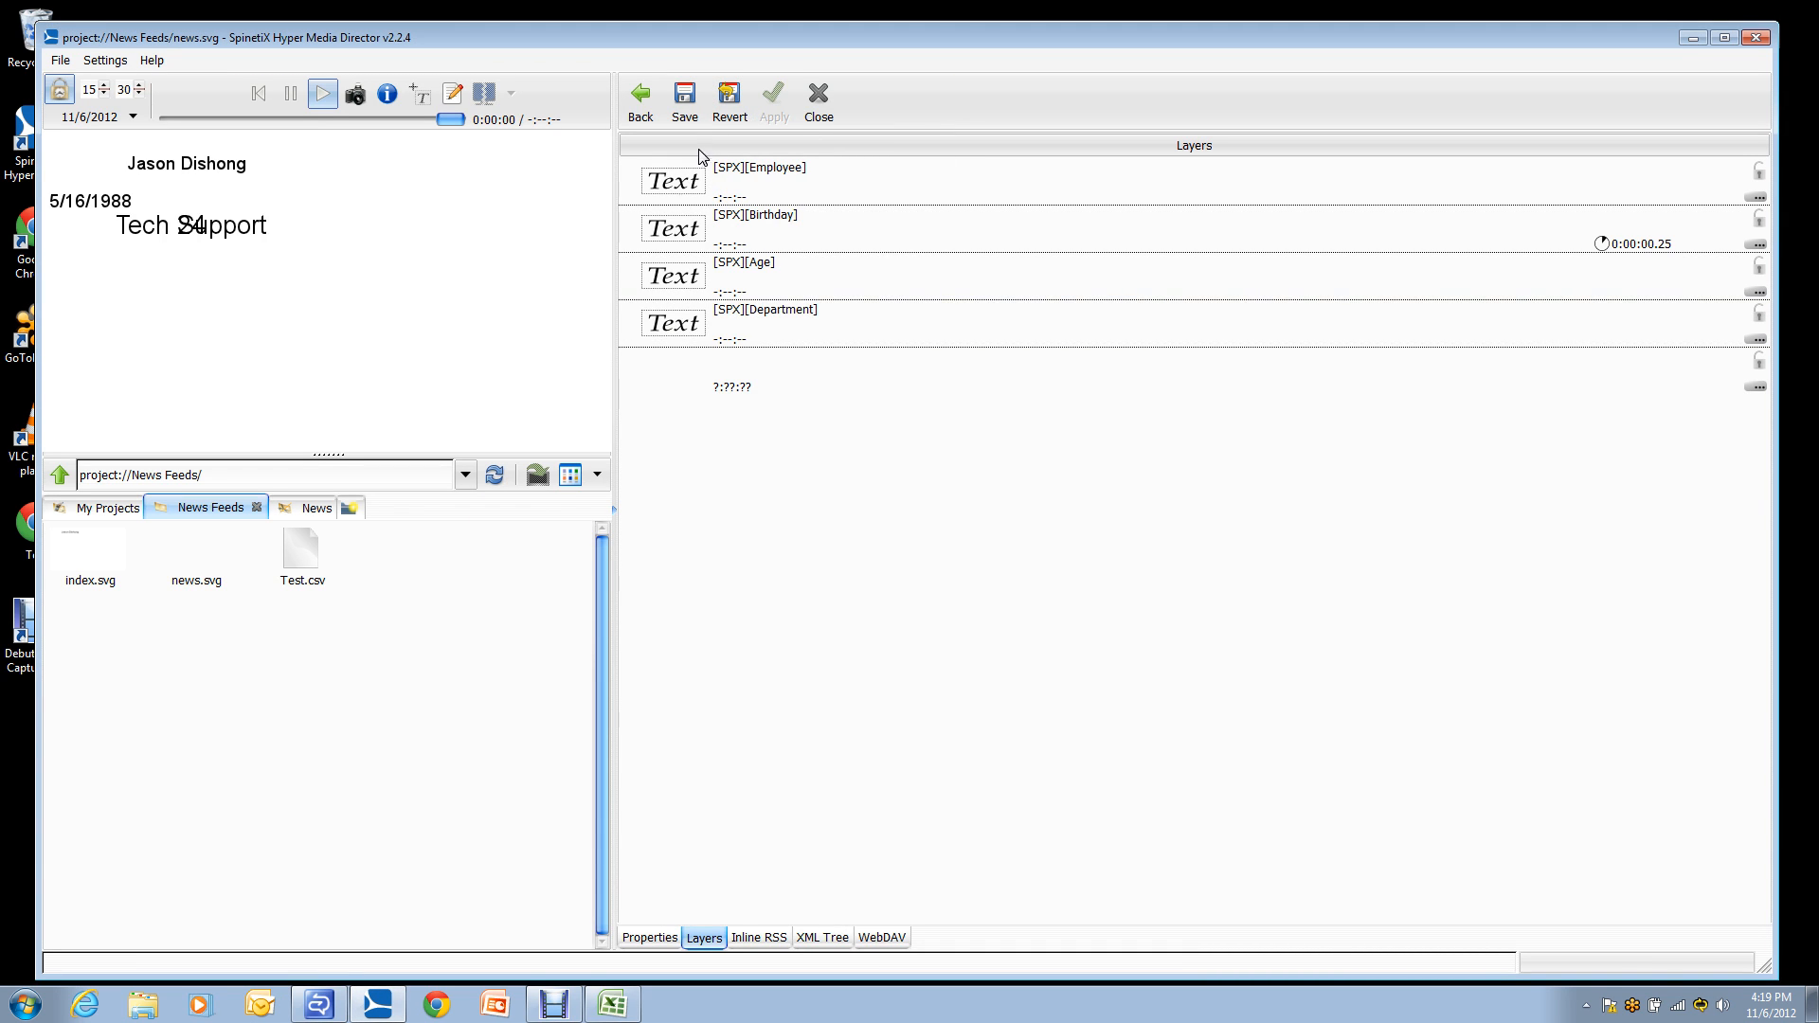
left_click(685, 99)
Step: Enable layout editing, then shrink the Department and Age text boxes and stack them in the page's lower-right area
left_click(459, 94)
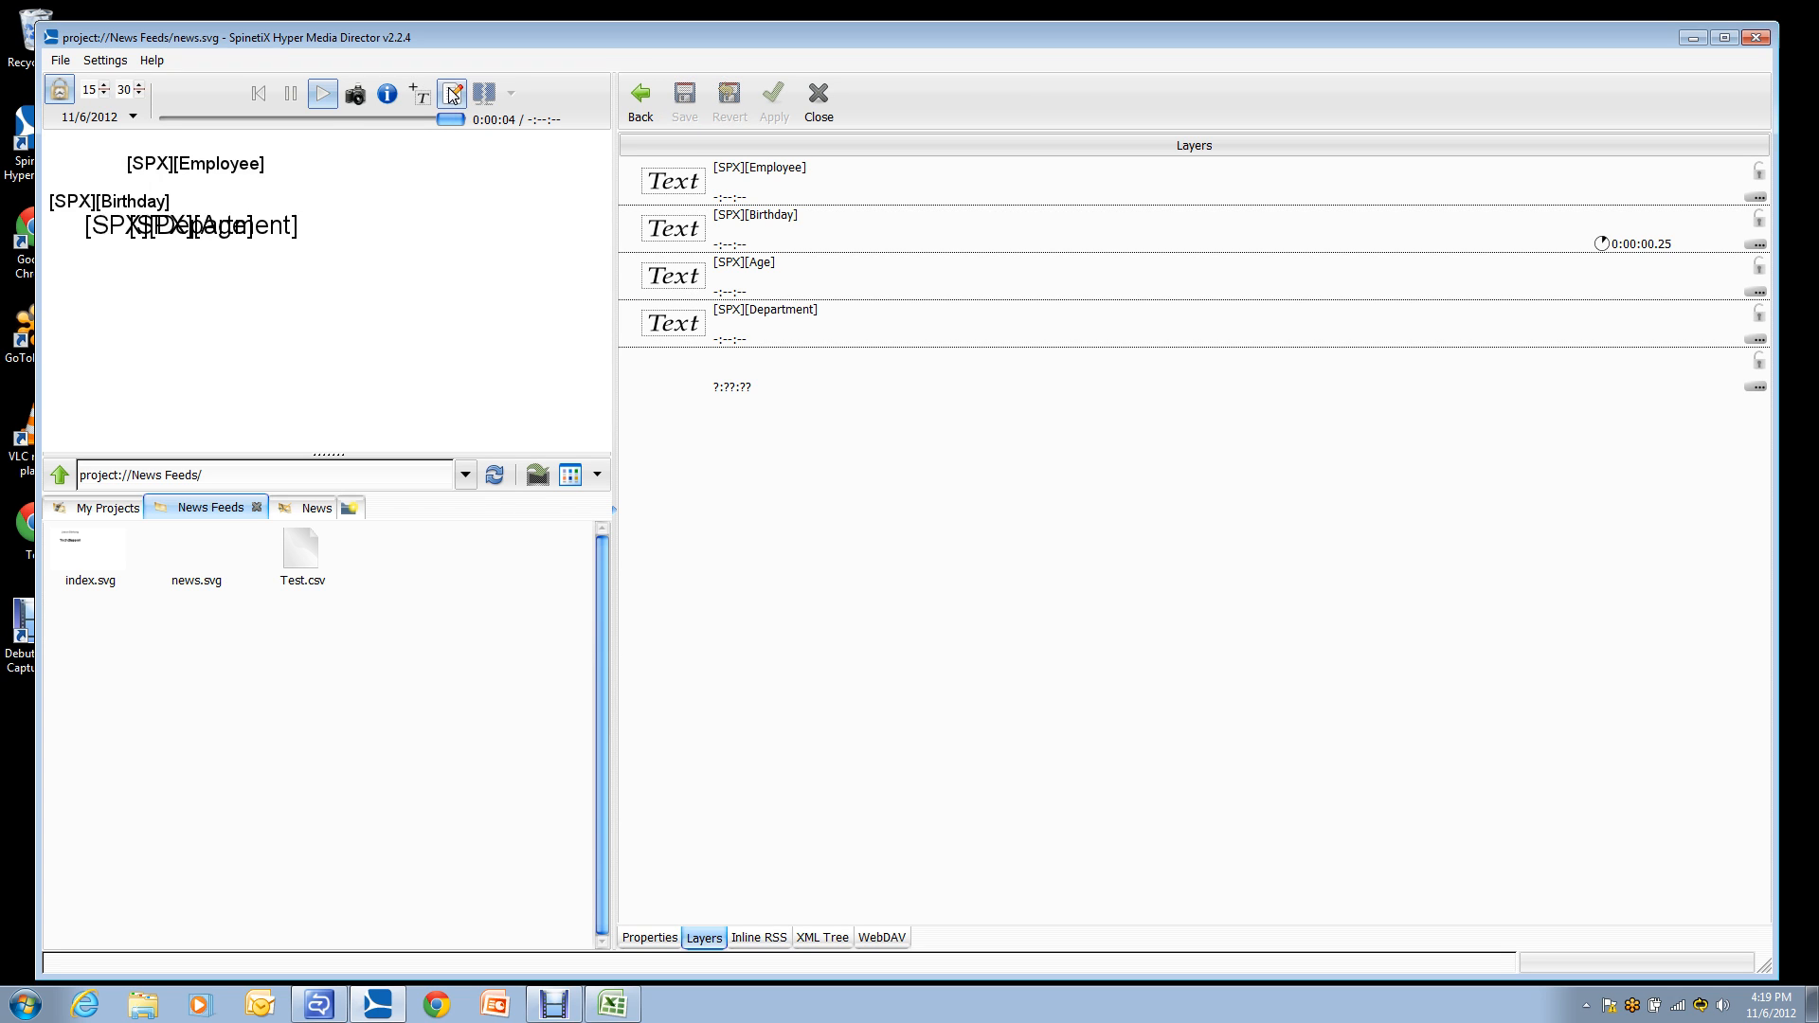
left_click_drag(237, 232, 358, 375)
left_click_drag(387, 313, 394, 257)
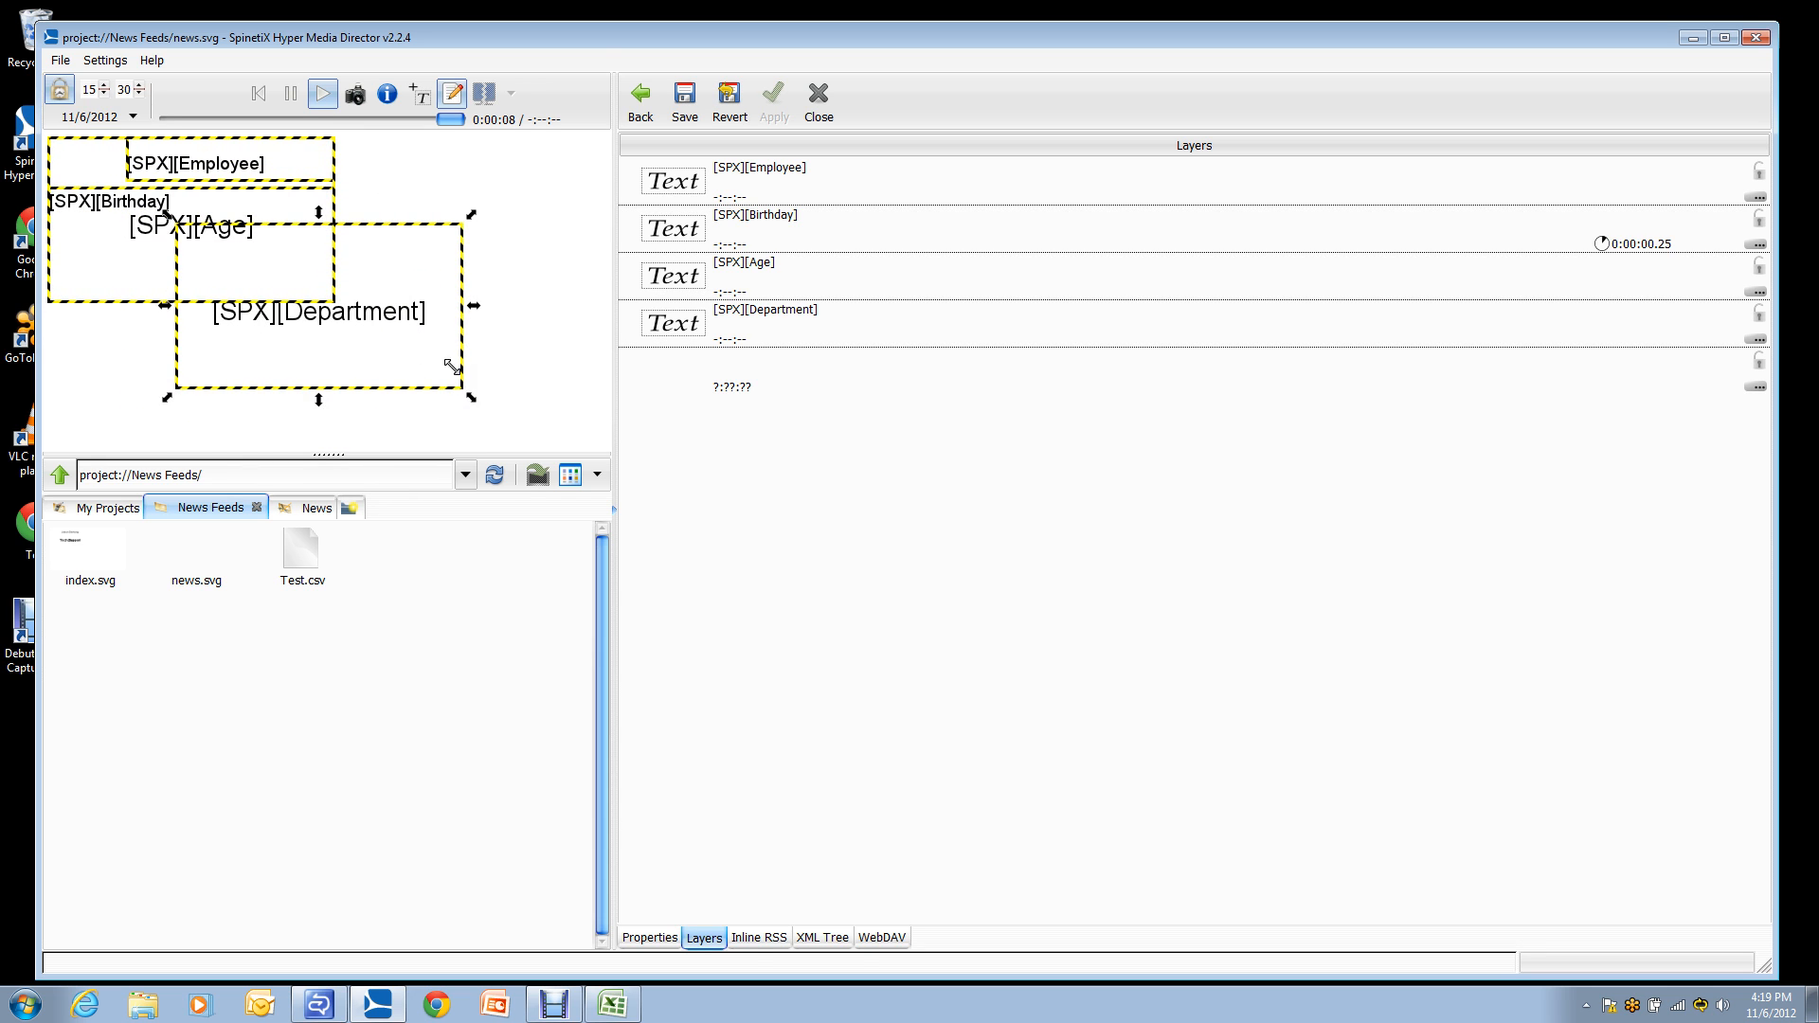
left_click_drag(452, 366, 542, 362)
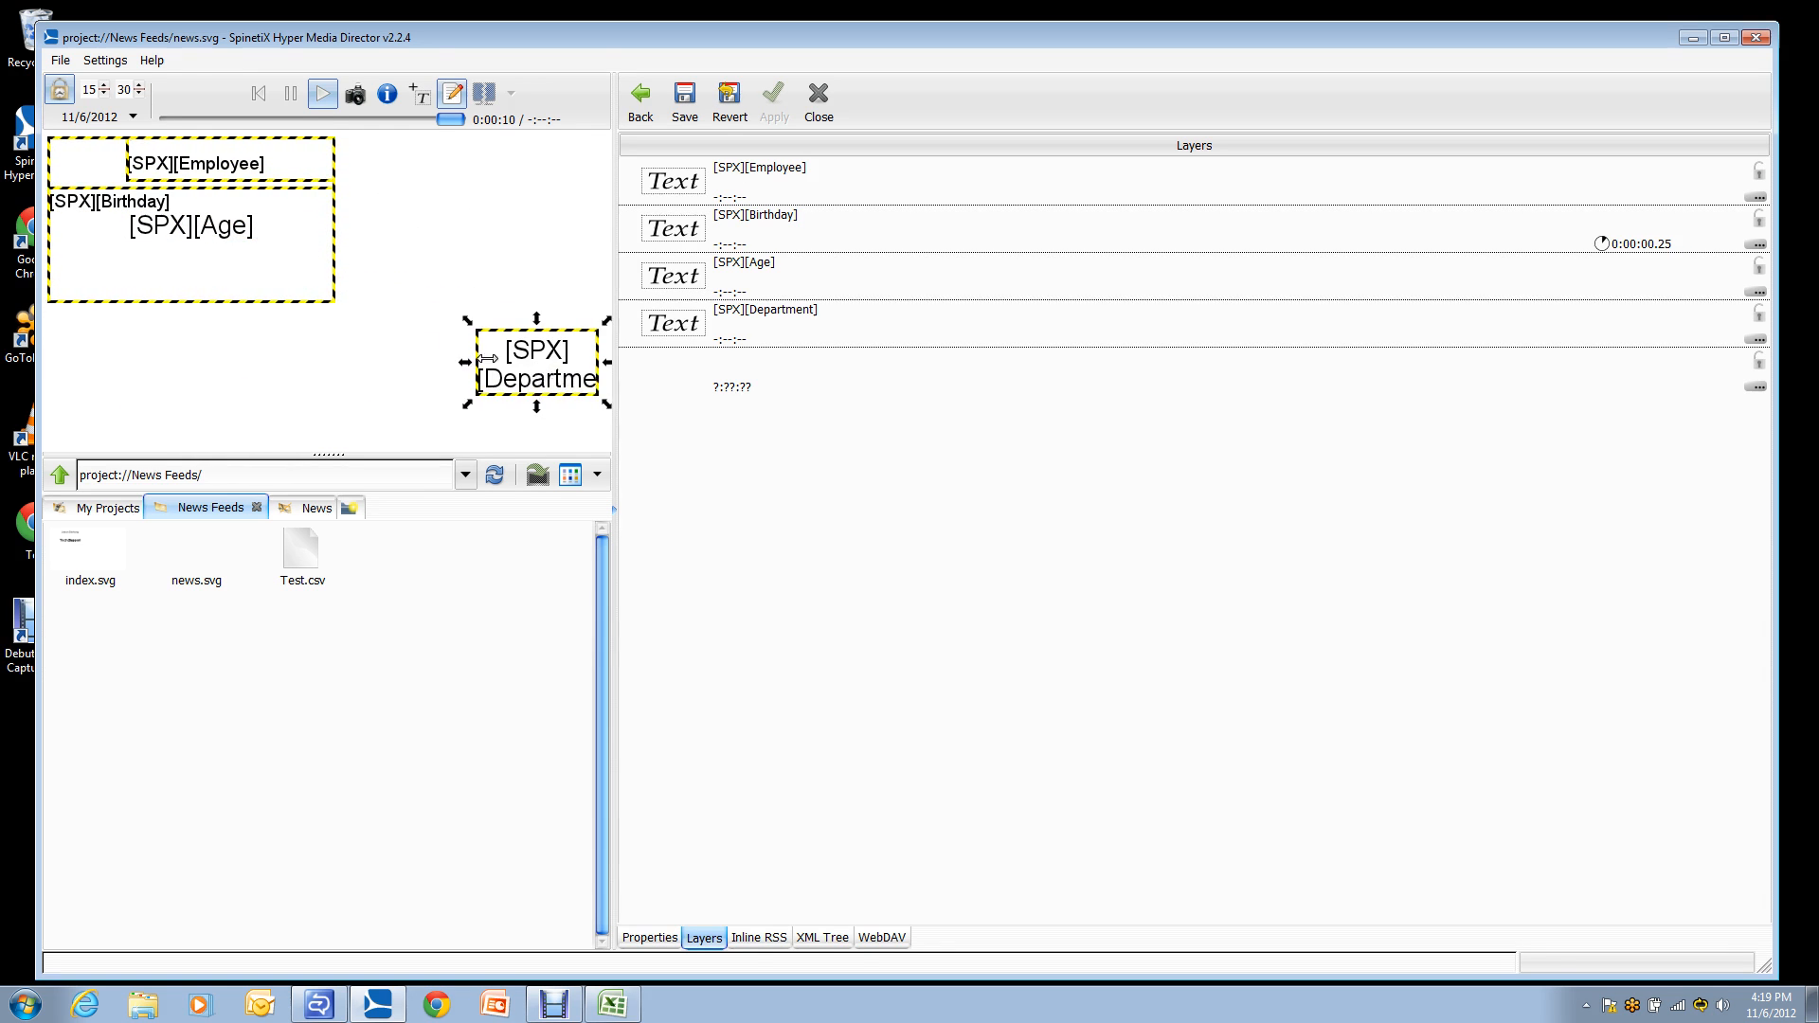
left_click_drag(220, 238, 333, 318)
left_click_drag(458, 388, 553, 305)
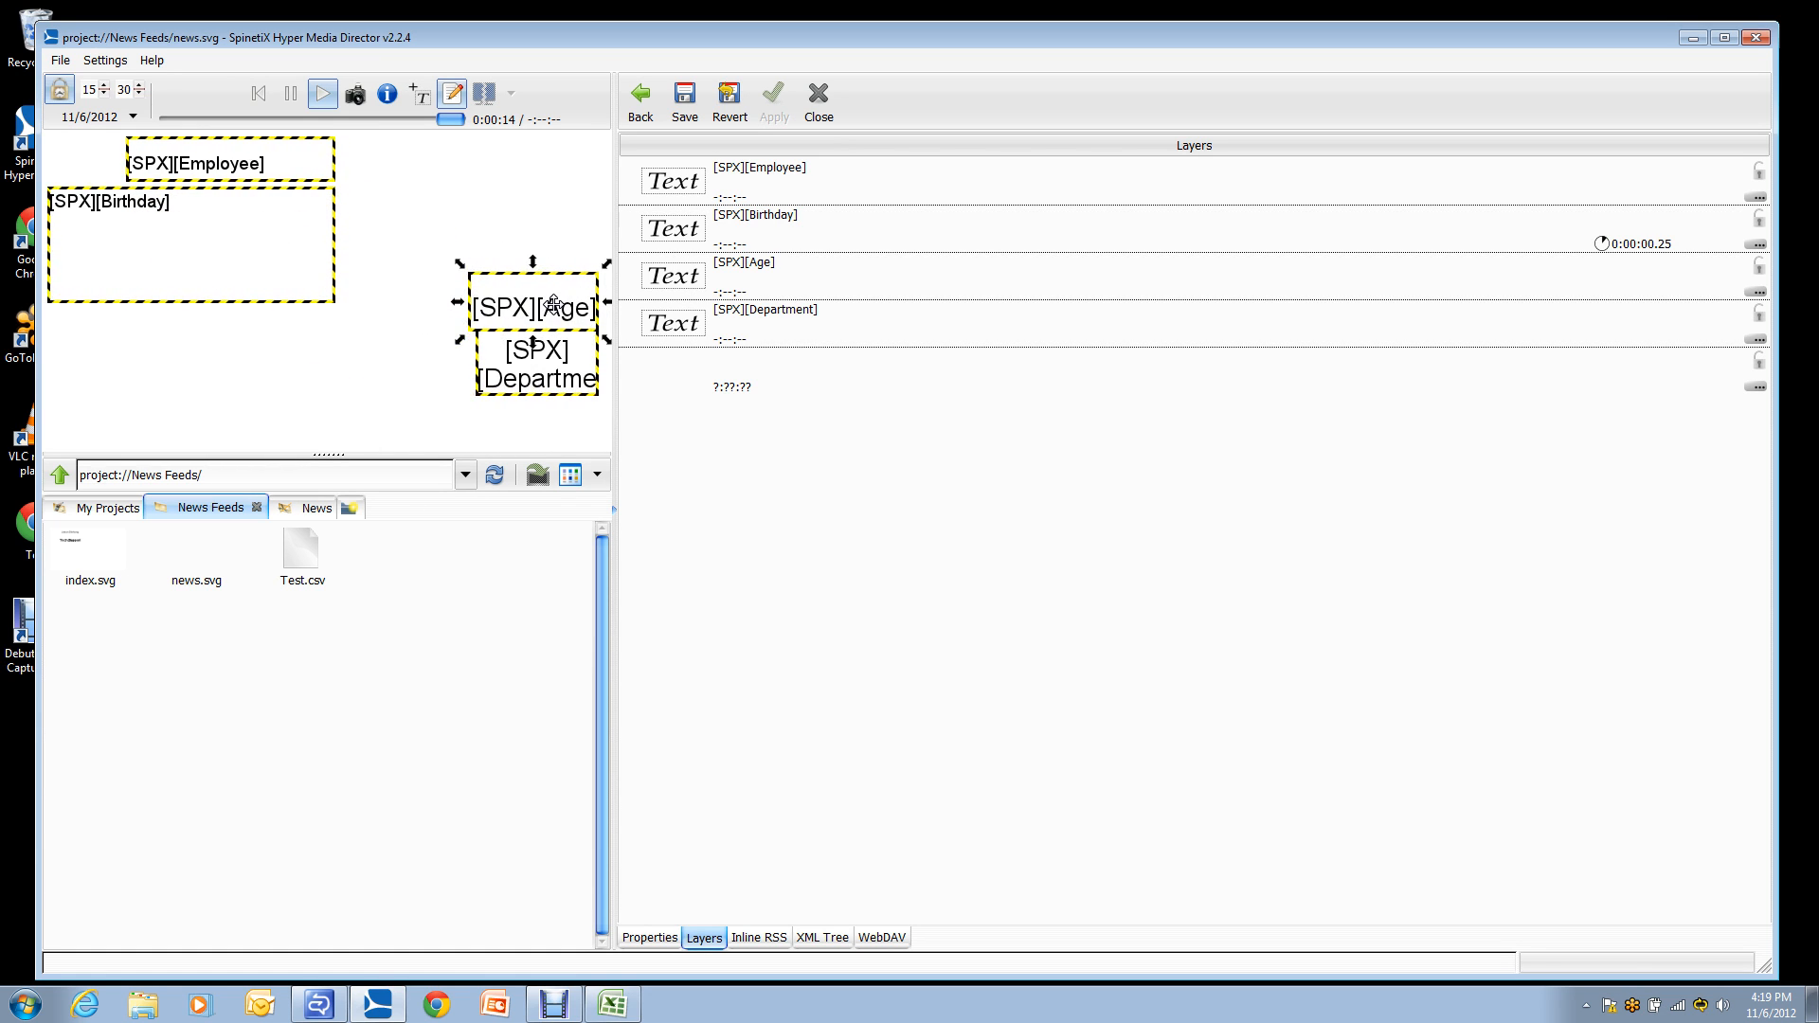
Step: Shrink the Birthday text box in open space and move the narrowed Employee text box to the page's upper-left corner
left_click_drag(89, 254, 160, 296)
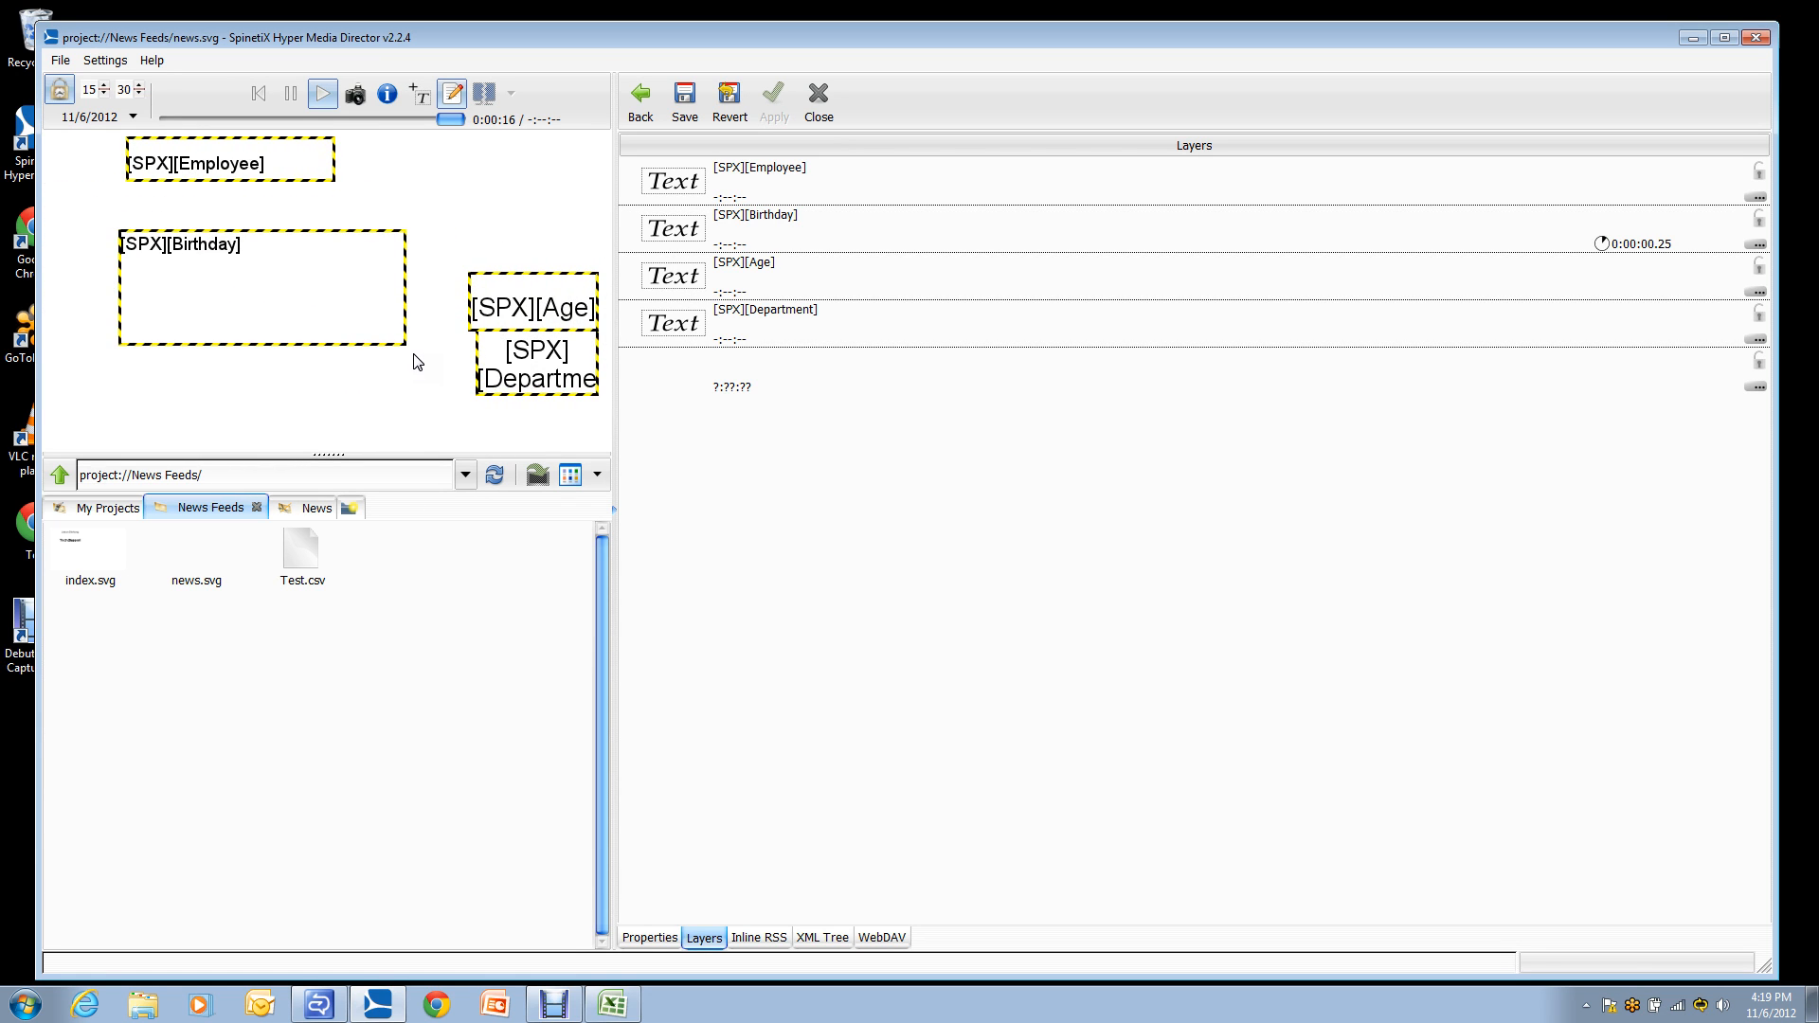
left_click_drag(414, 361, 272, 292)
left_click_drag(215, 152, 165, 156)
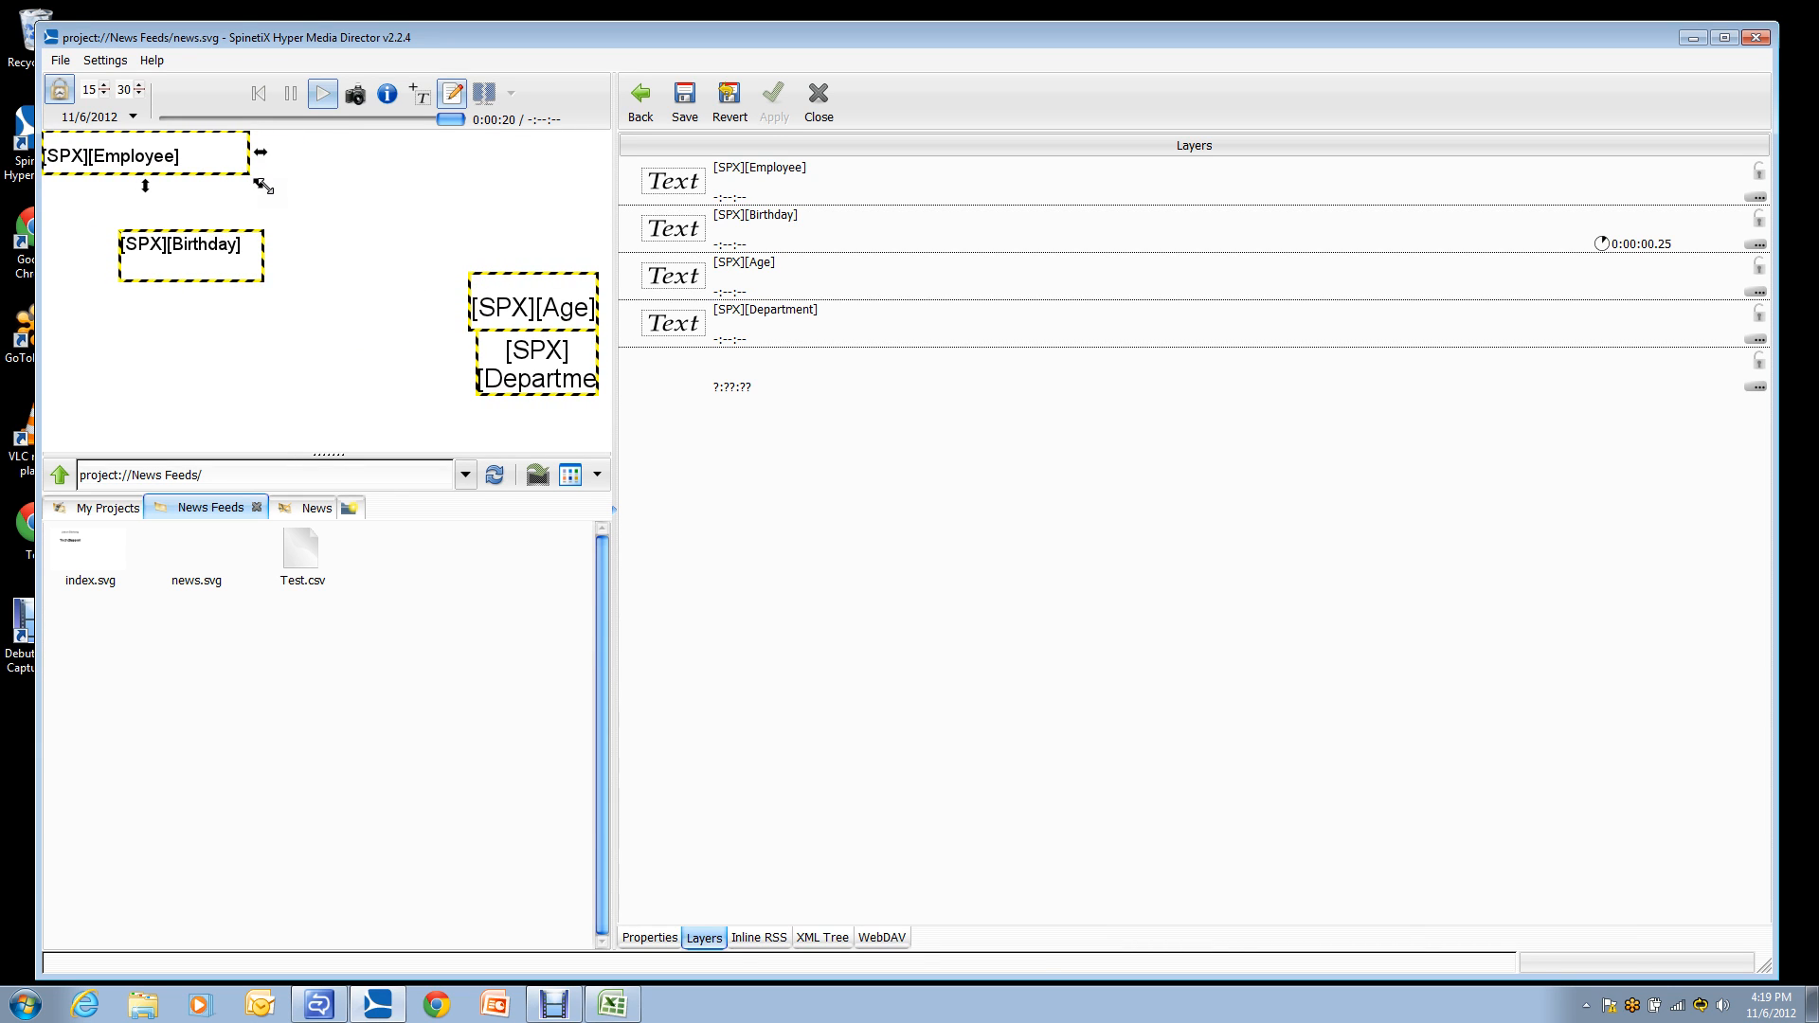
left_click_drag(263, 186, 170, 184)
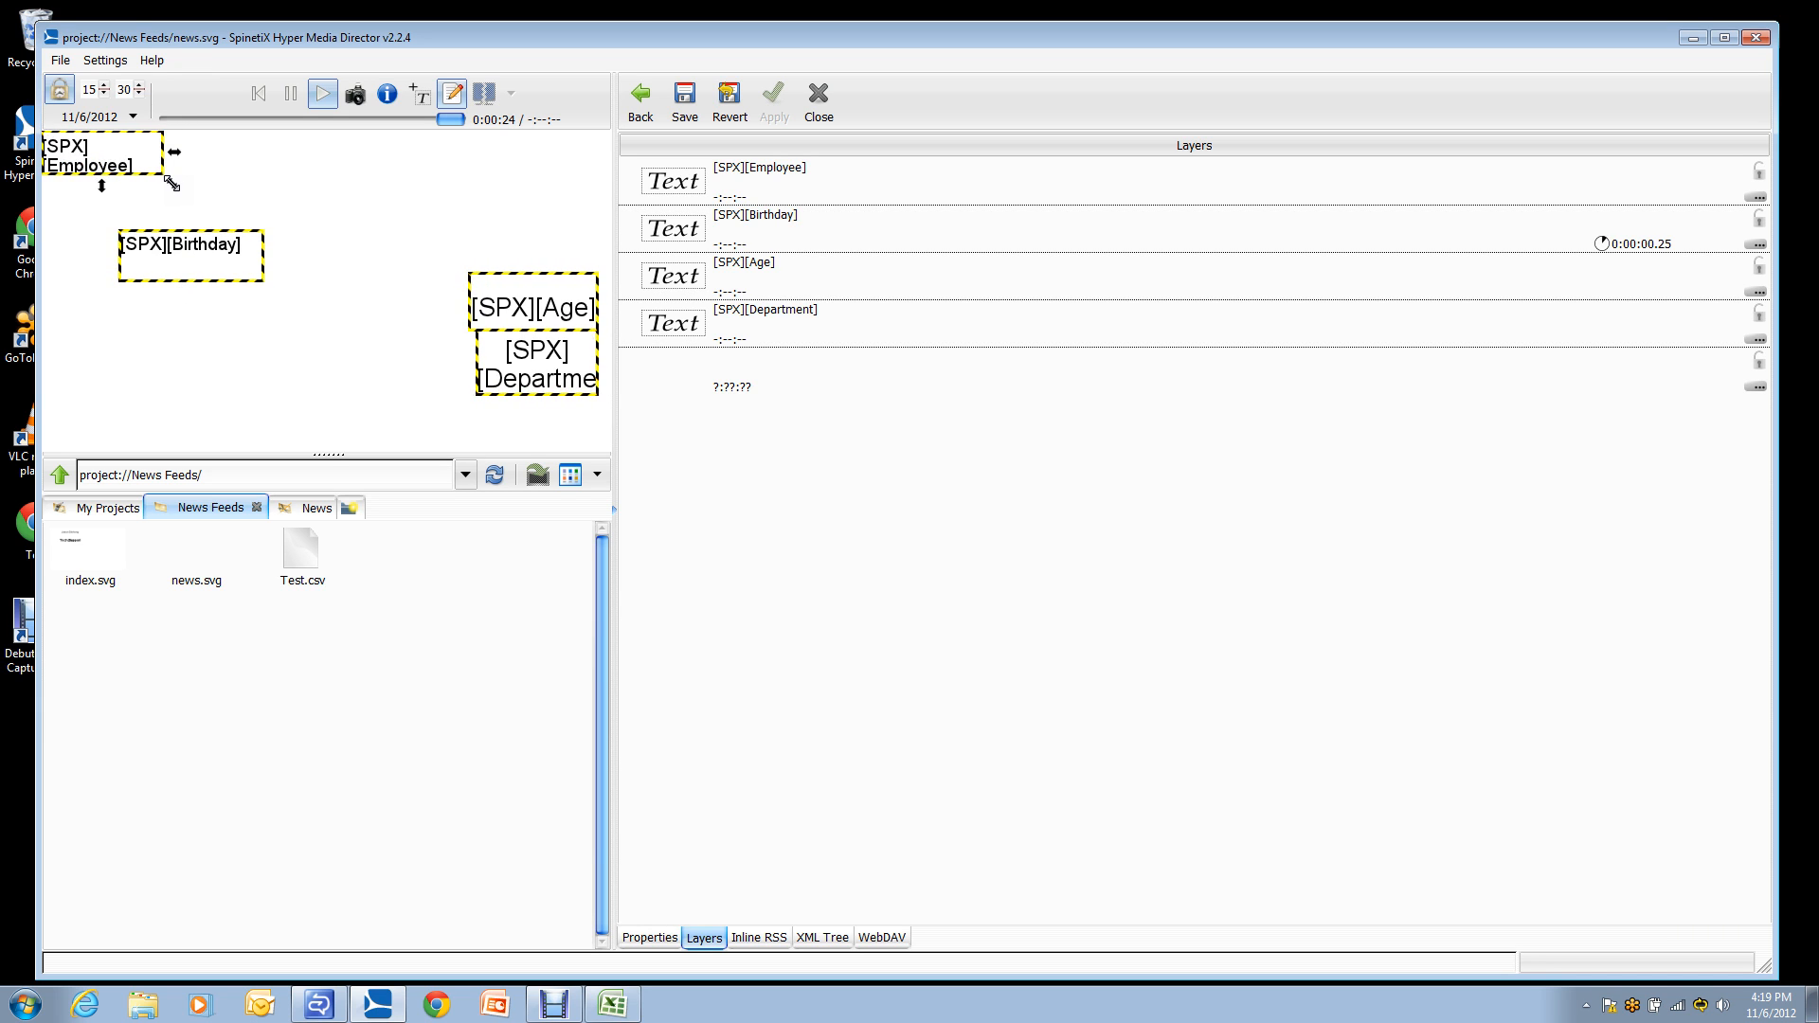
Step: Move the Birthday text box directly beside the Employee box in the page's top row and match its size
left_click(199, 264)
left_click_drag(199, 264, 124, 165)
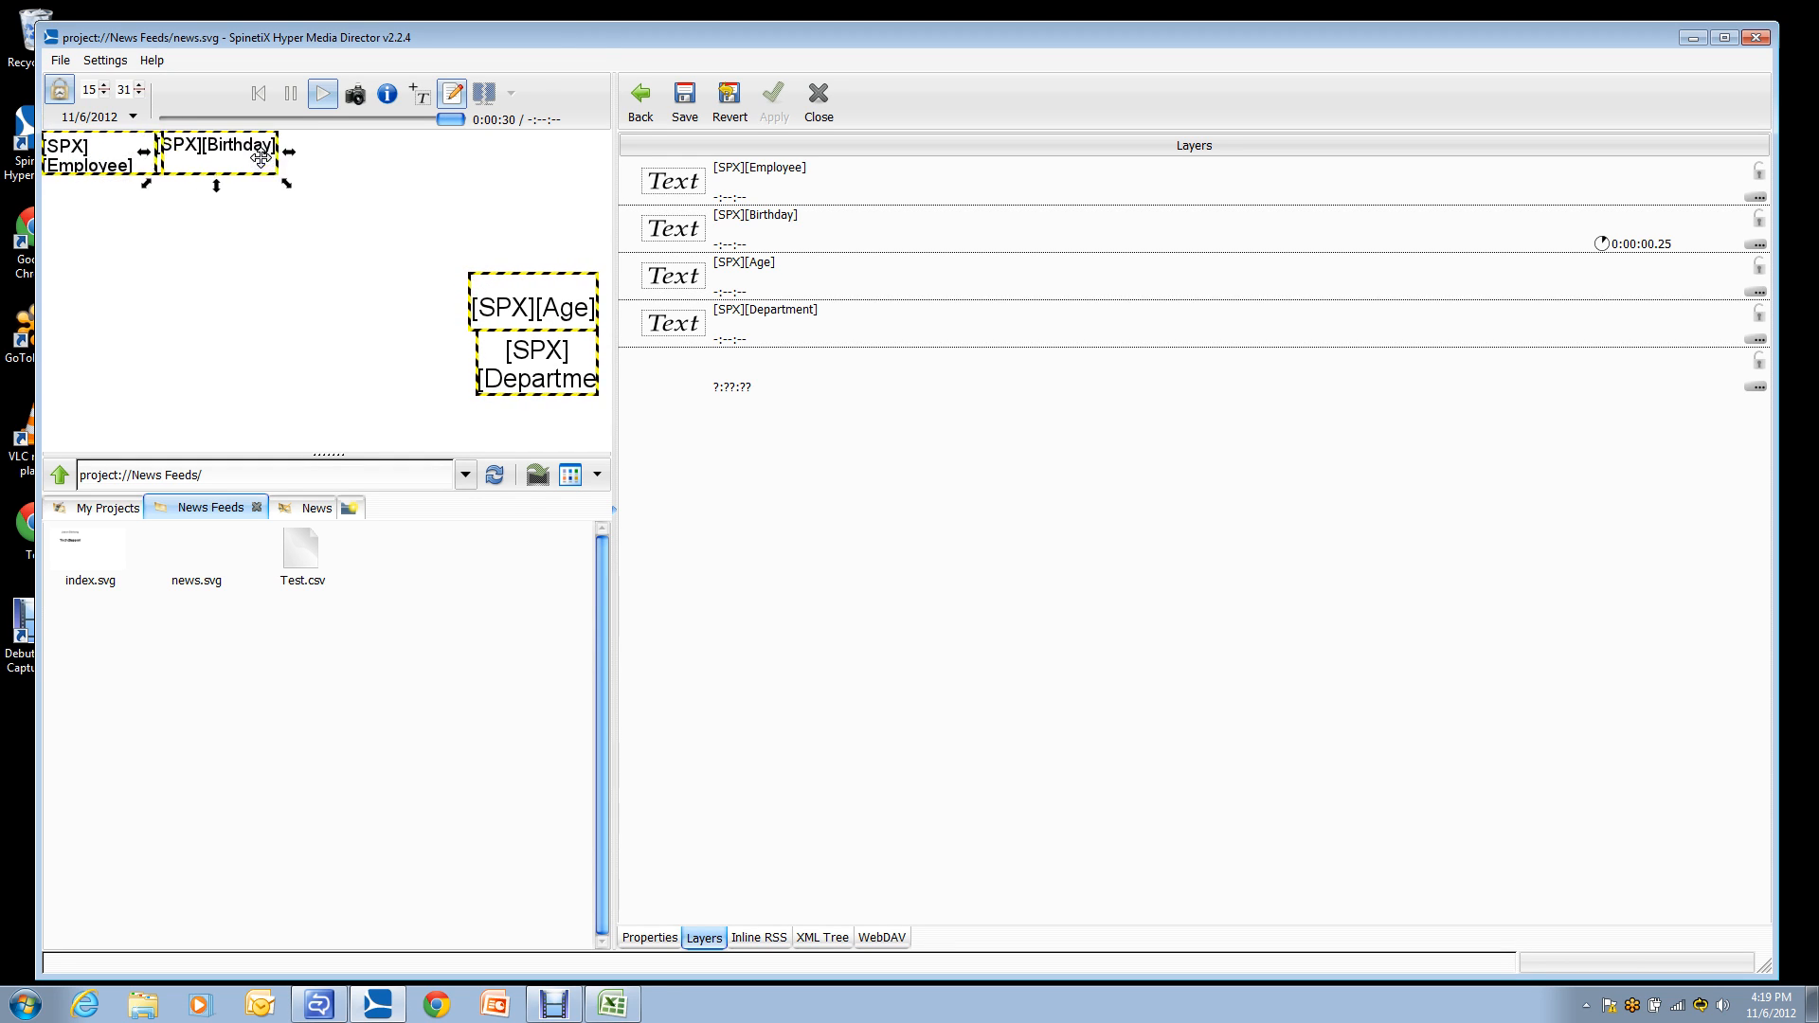
left_click_drag(267, 156, 260, 162)
Step: Move the Age text box into the top row beside the Birthday box and shrink it to the row's size
left_click(527, 301)
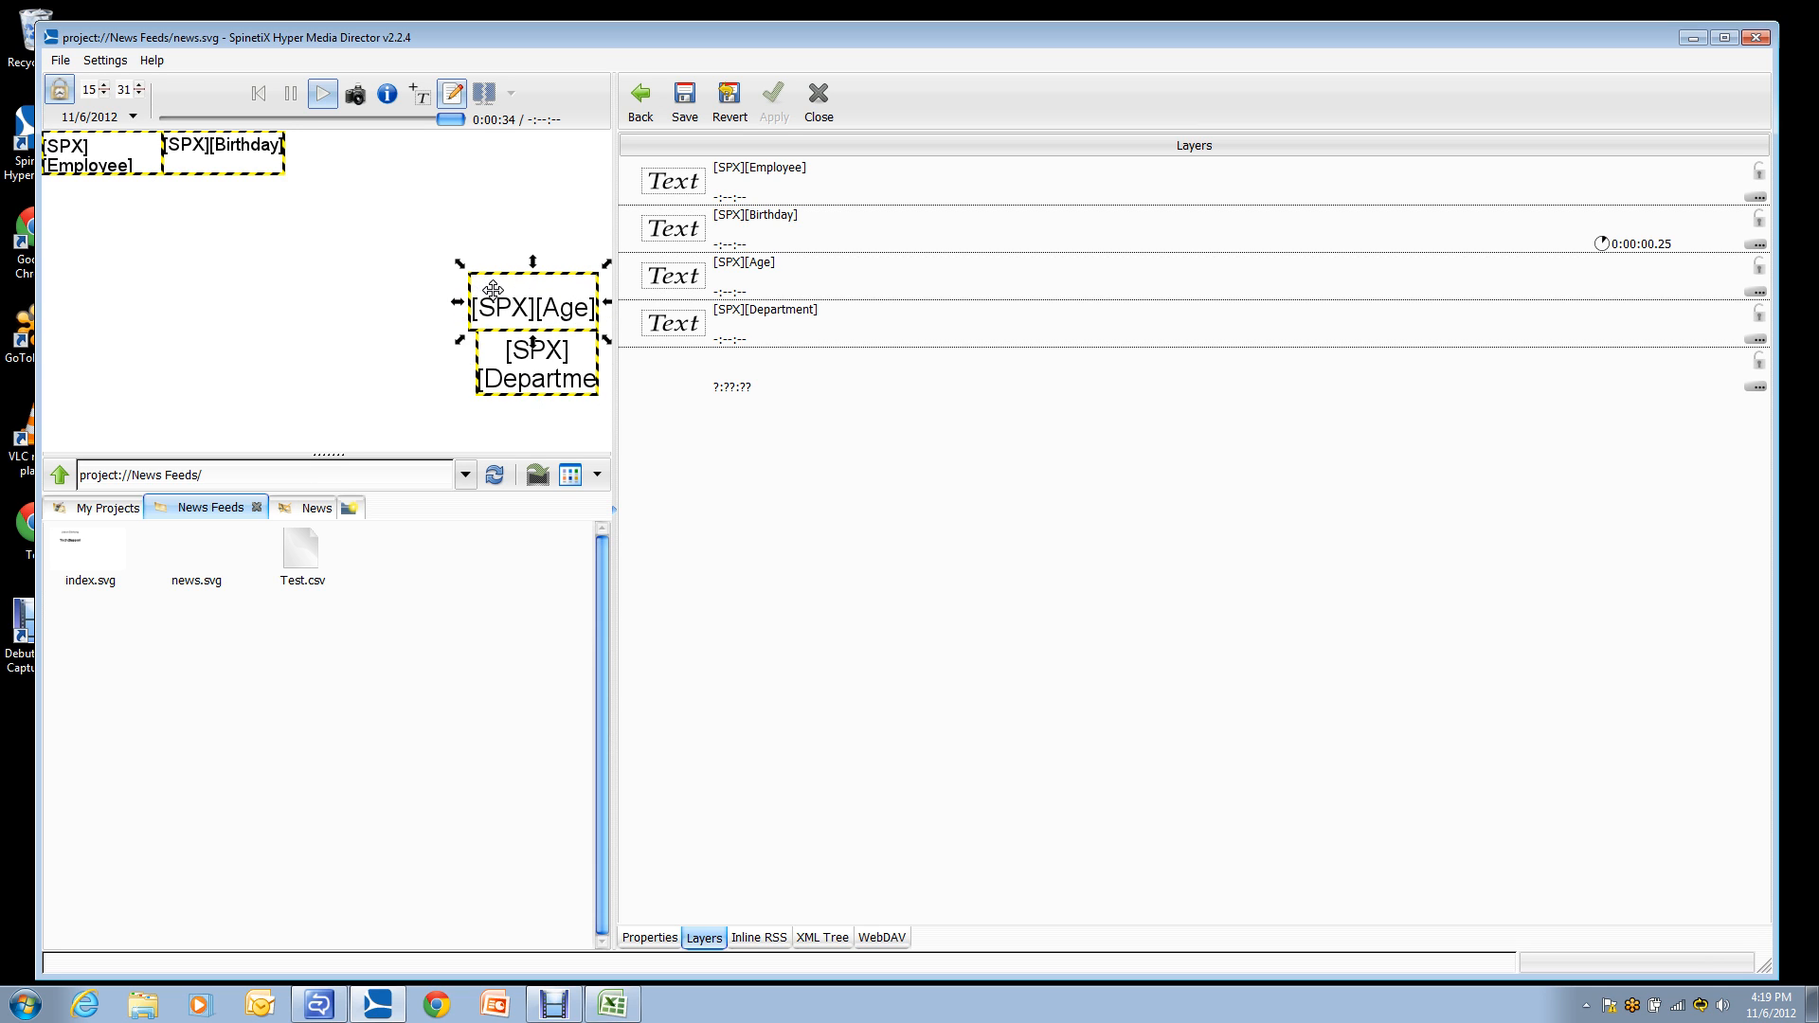
left_click_drag(549, 301, 236, 161)
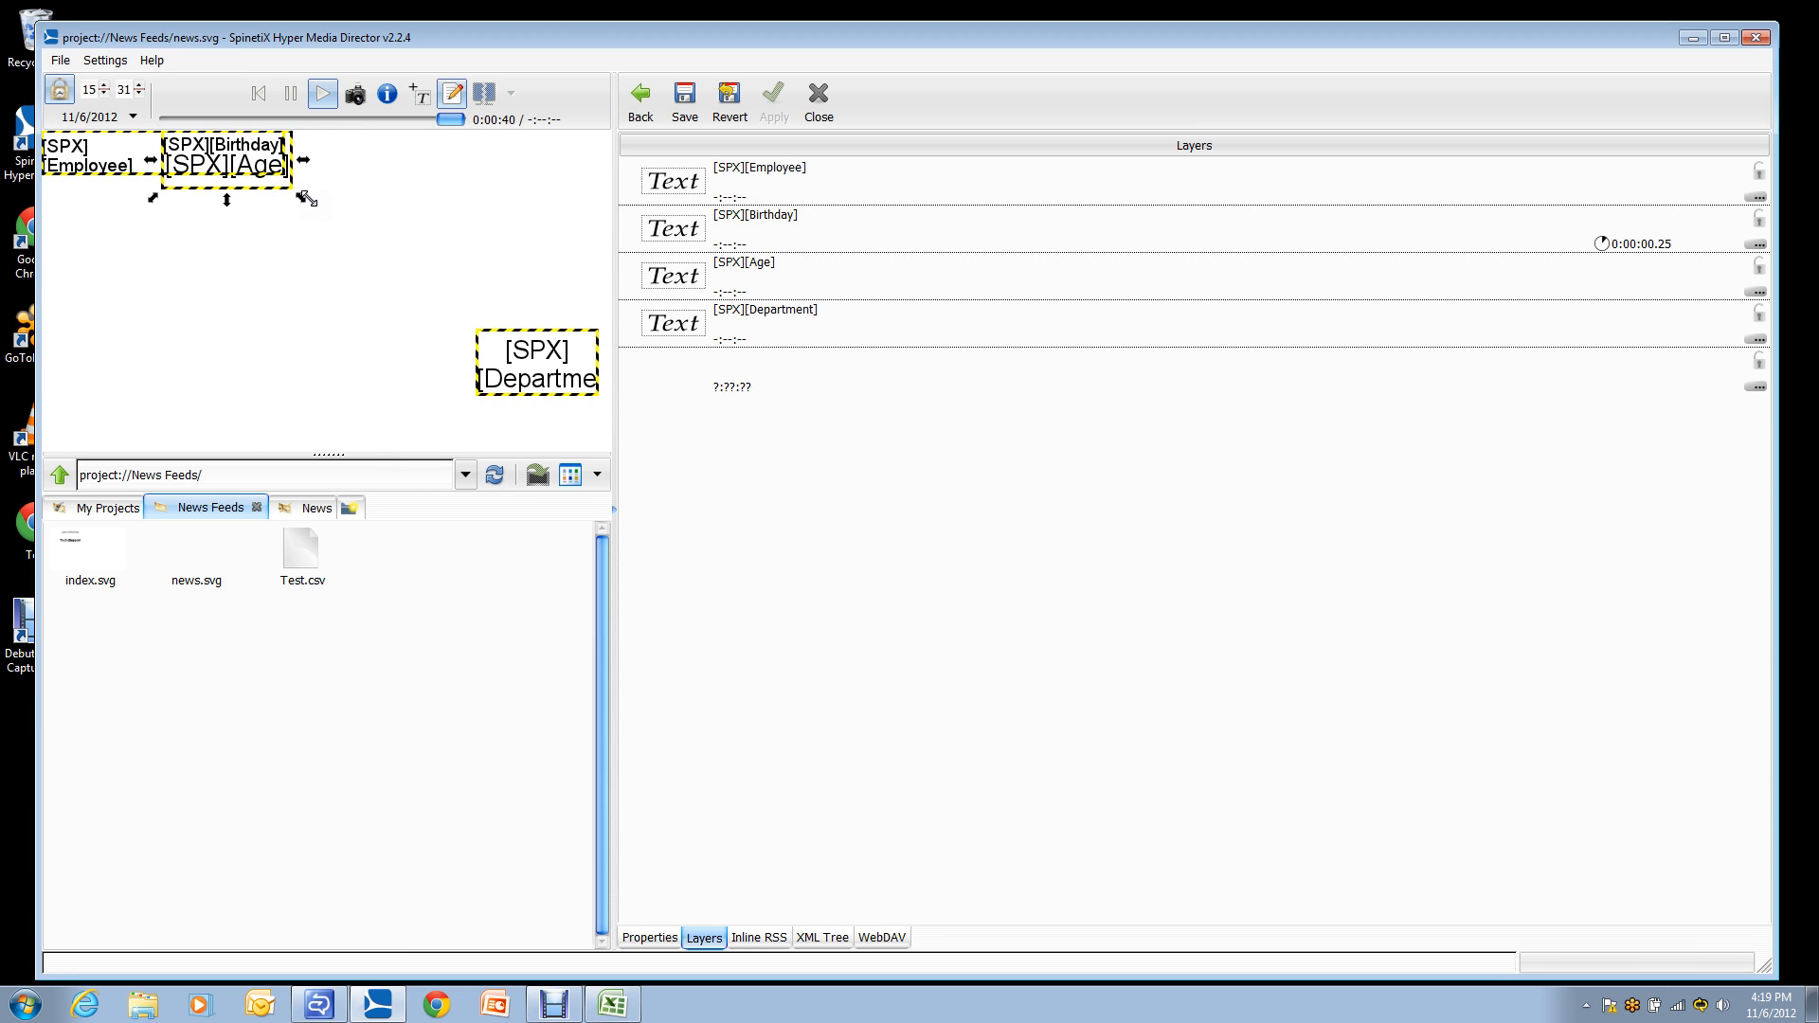
left_click_drag(248, 151, 372, 157)
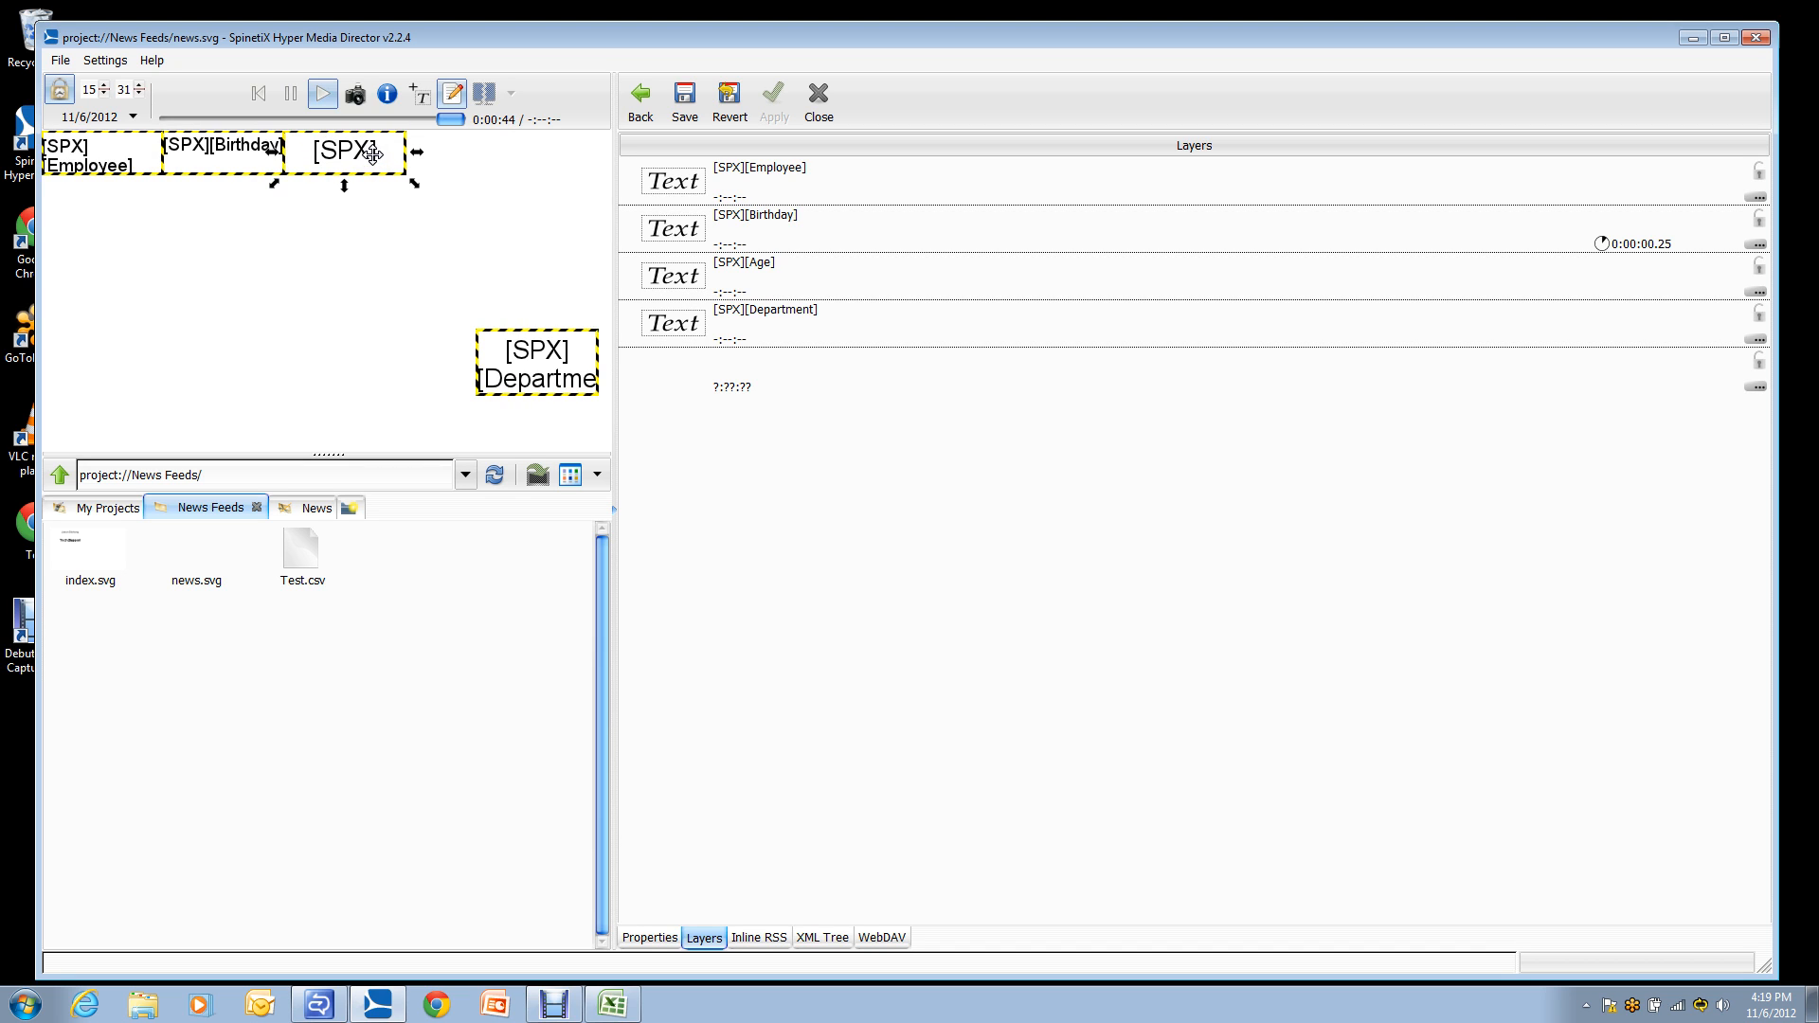
Step: Shrink the Department text box to match the others and place it in the page's upper-right corner
left_click(520, 355)
left_click_drag(548, 364, 360, 173)
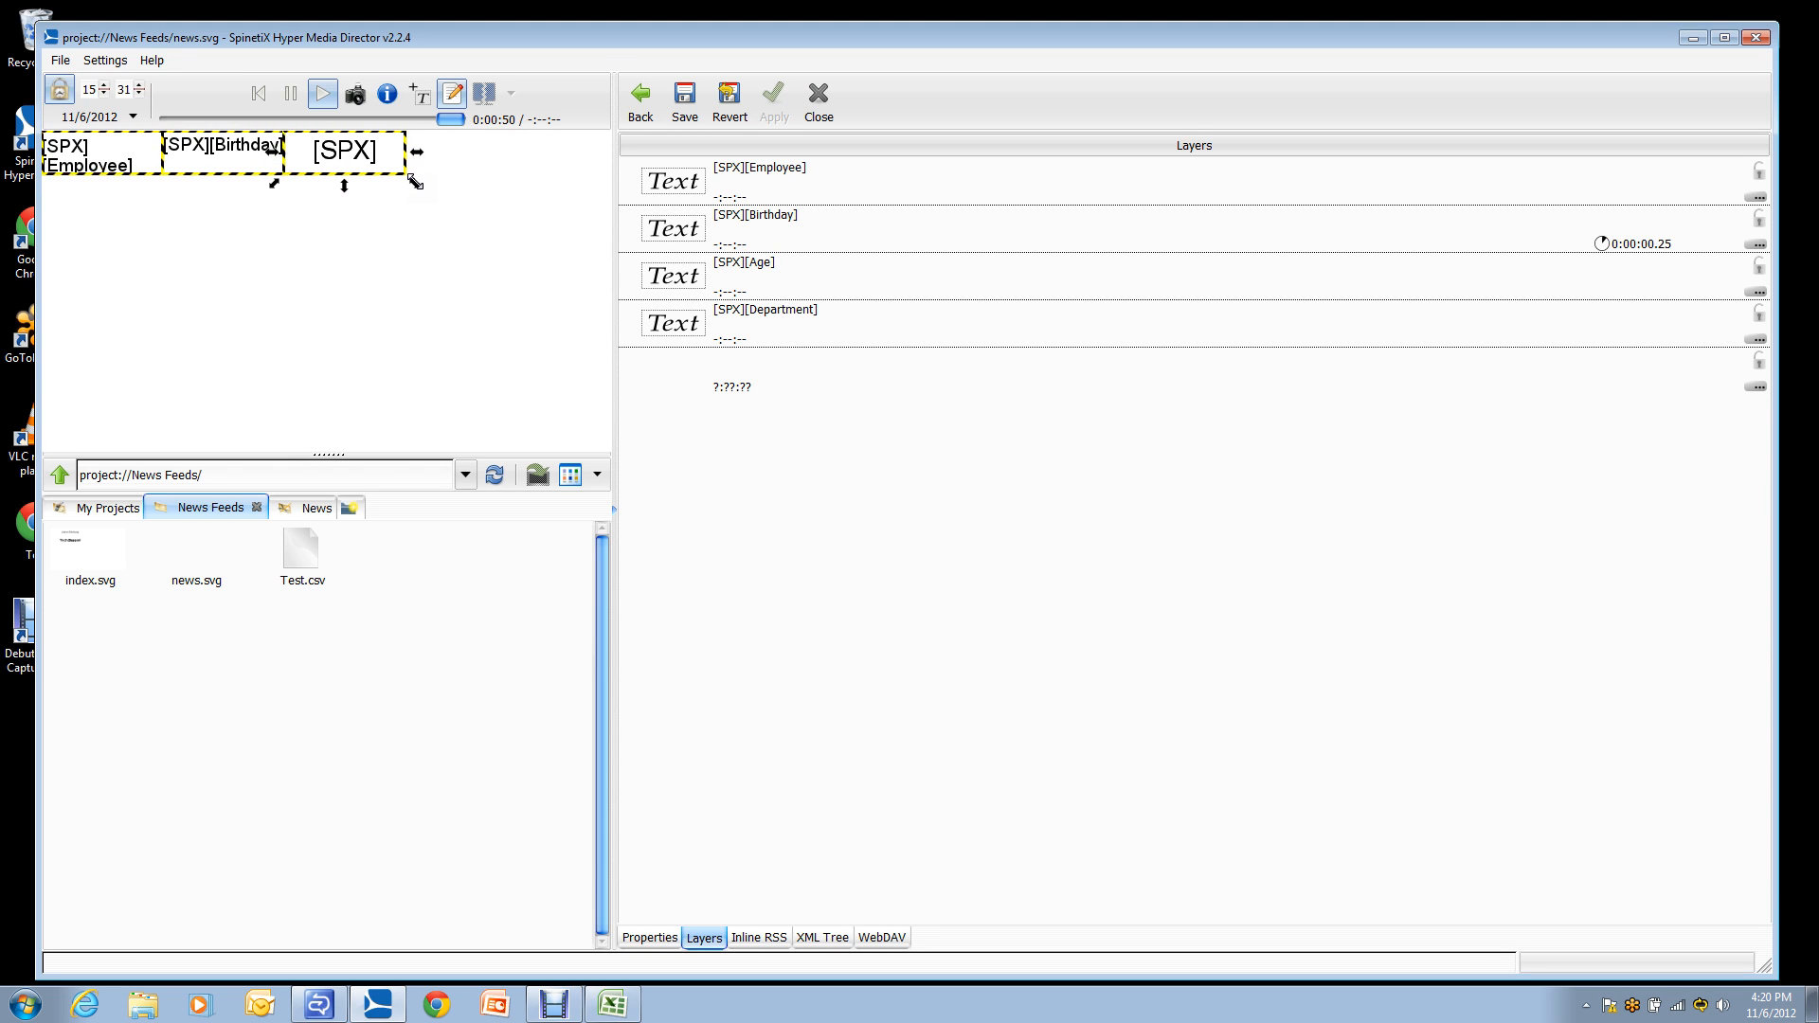
left_click_drag(379, 166, 568, 155)
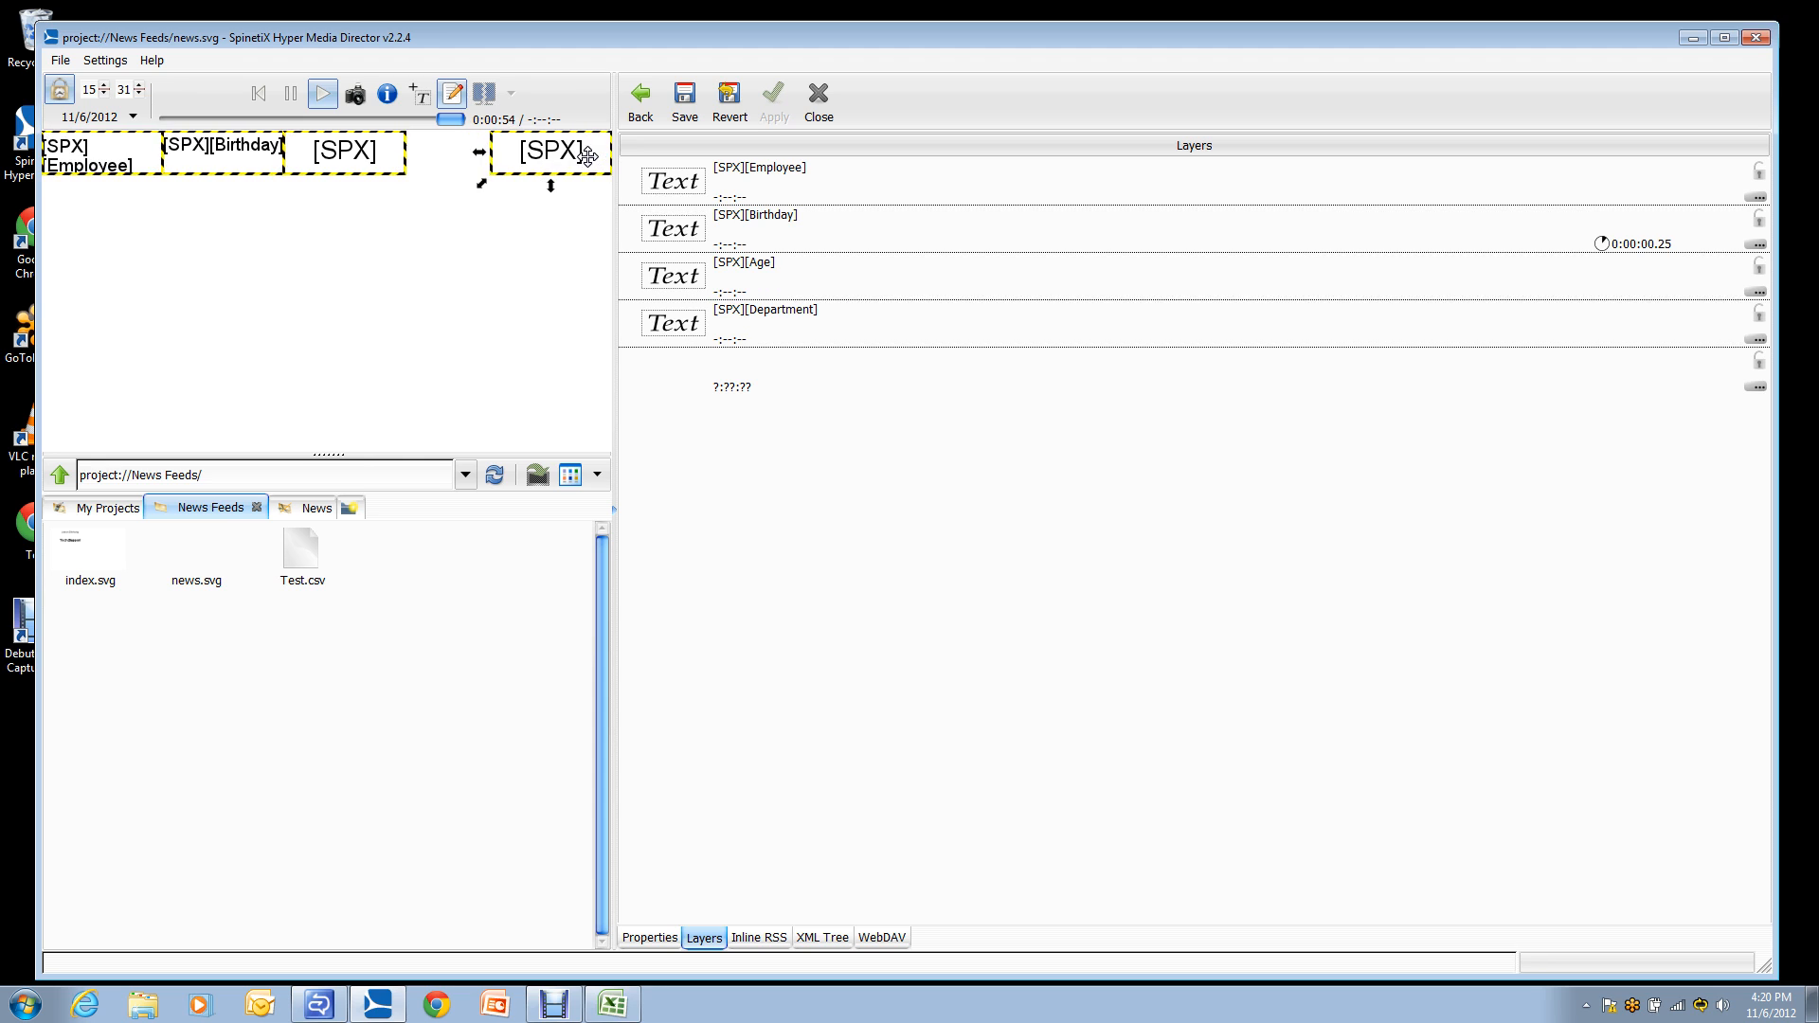
Step: Shift the Age and Birthday text boxes to the right to space out the top row, and save the layout
left_click(350, 156)
left_click_drag(351, 156, 414, 156)
left_click_drag(216, 150, 251, 149)
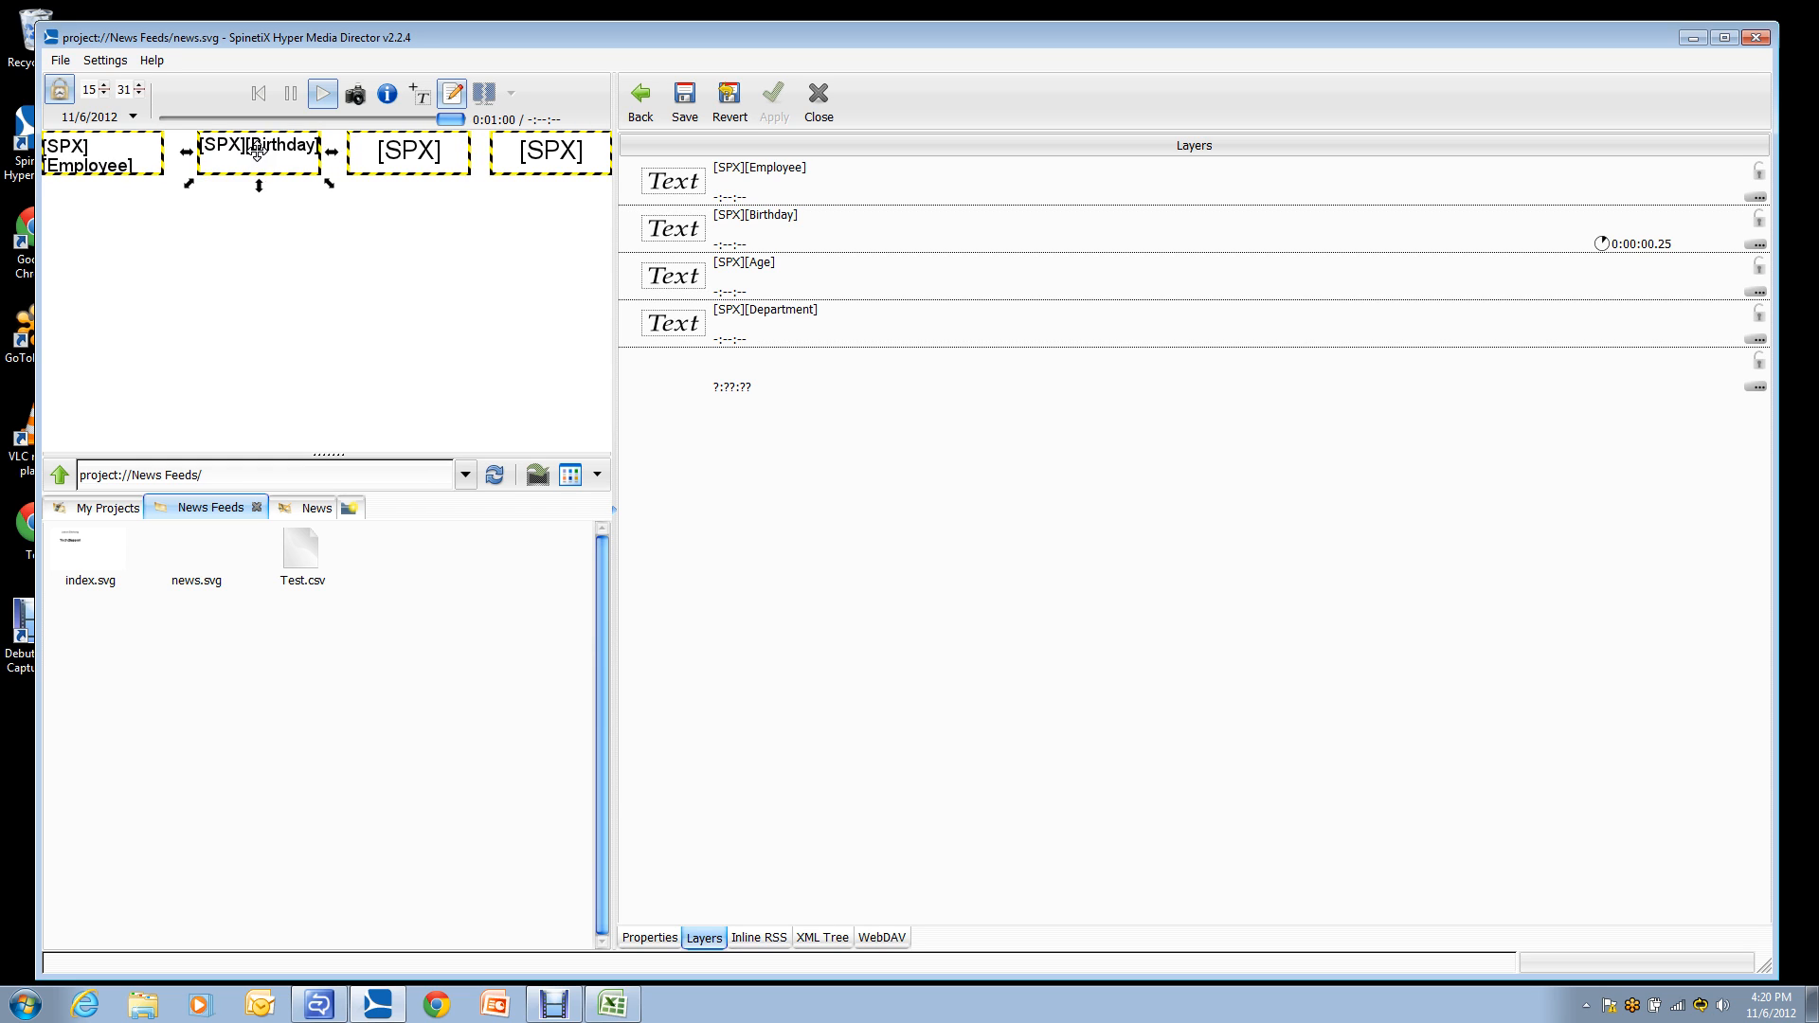
left_click(685, 99)
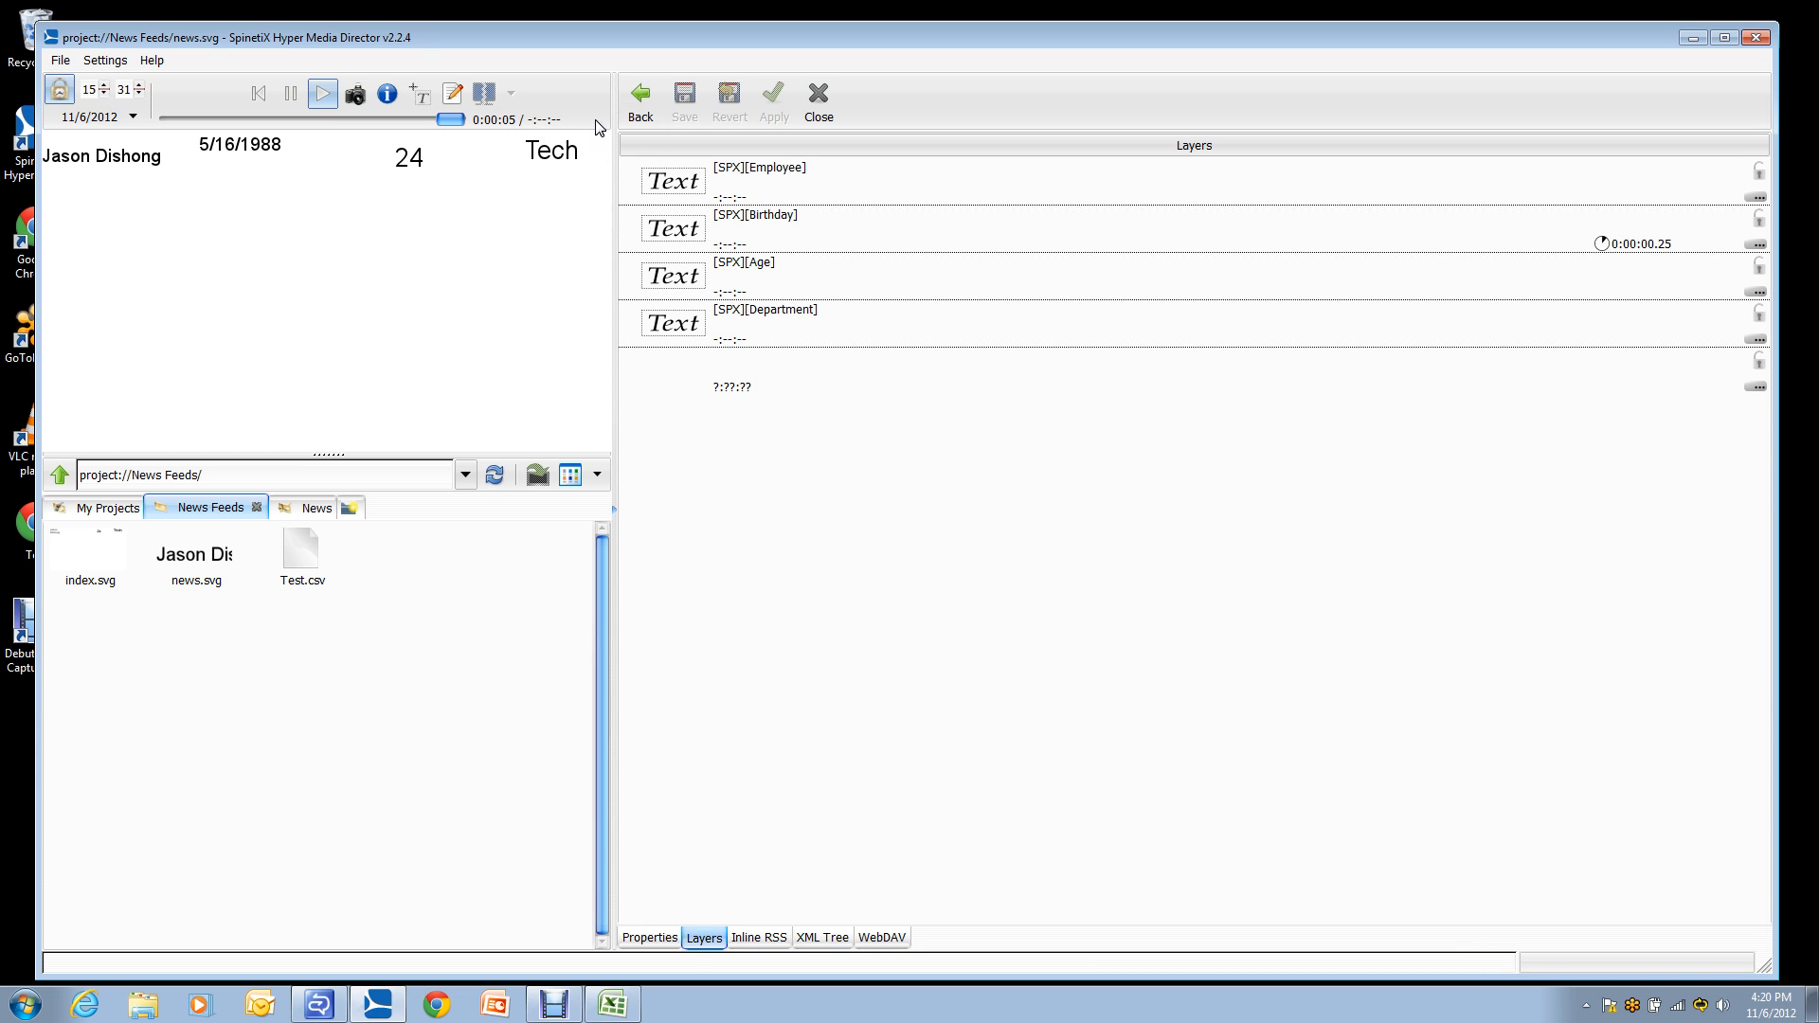
Step: Shrink the Department text by two size steps so the full field fits its box, and save the layout
left_click(453, 93)
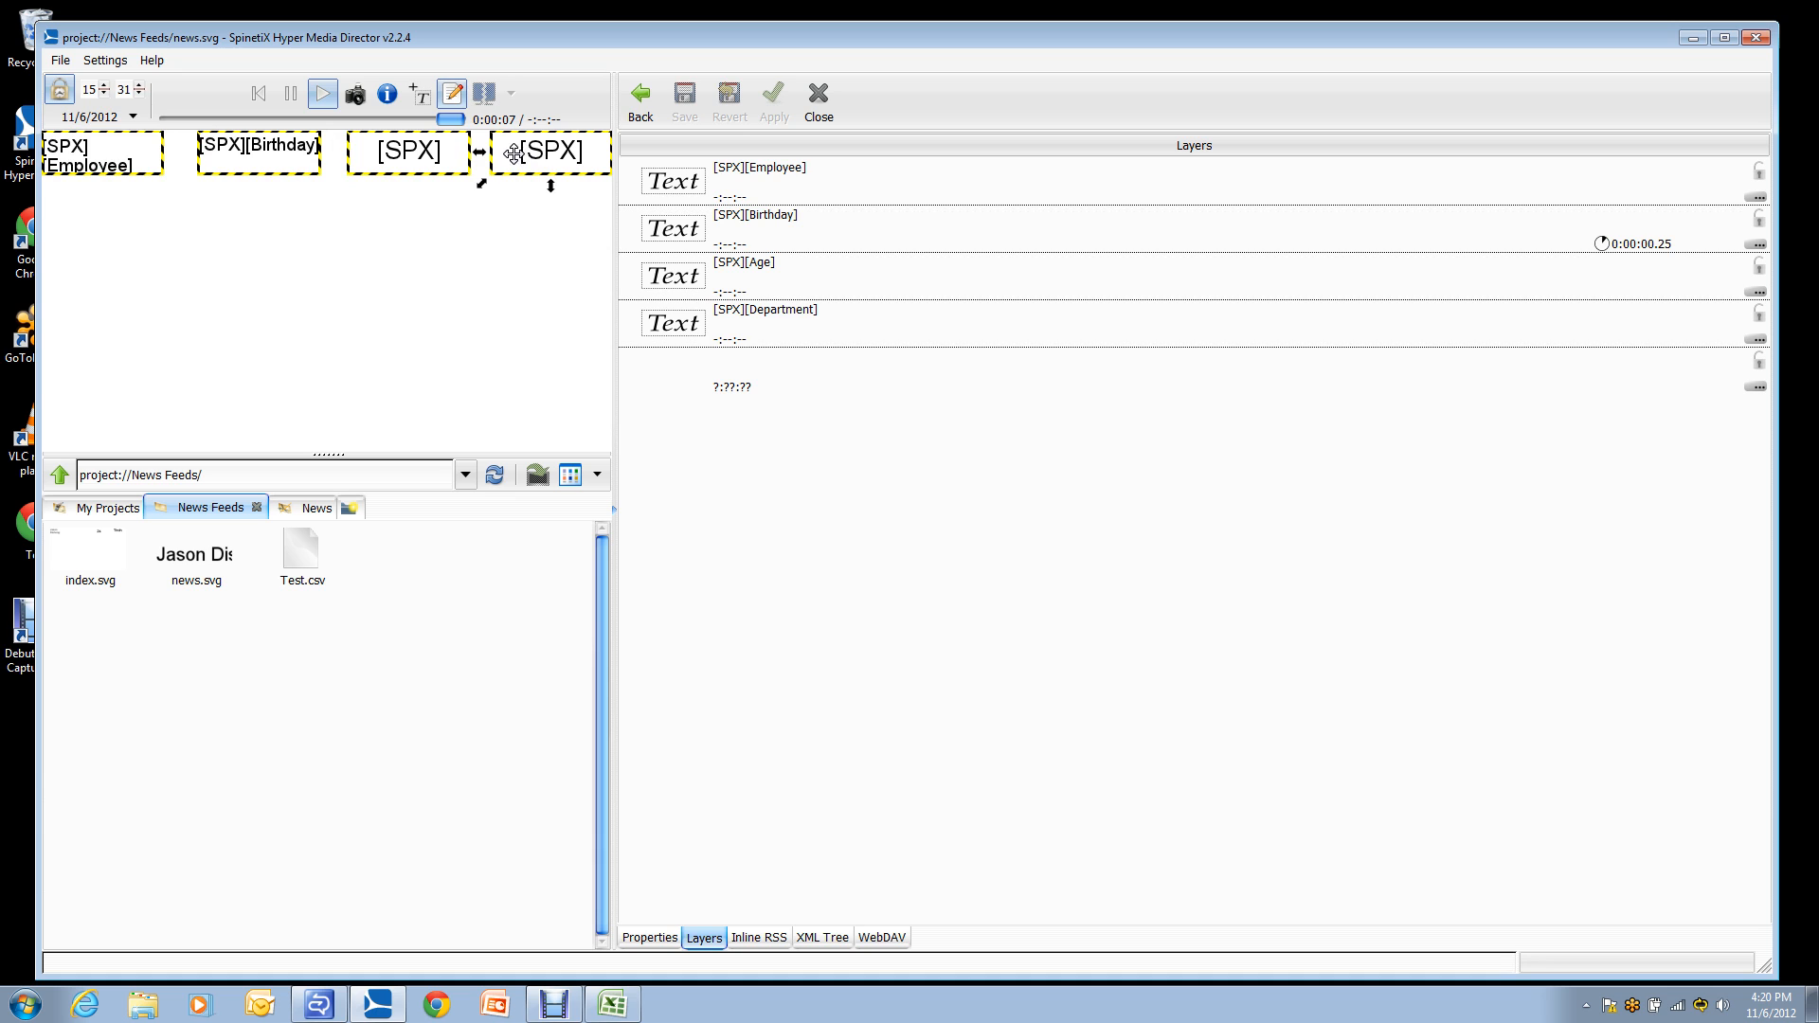
double_click(530, 151)
mouse_move(519, 153)
left_mouse_down()
mouse_move(616, 173)
mouse_move(630, 258)
mouse_move(579, 144)
mouse_move(509, 151)
left_mouse_up()
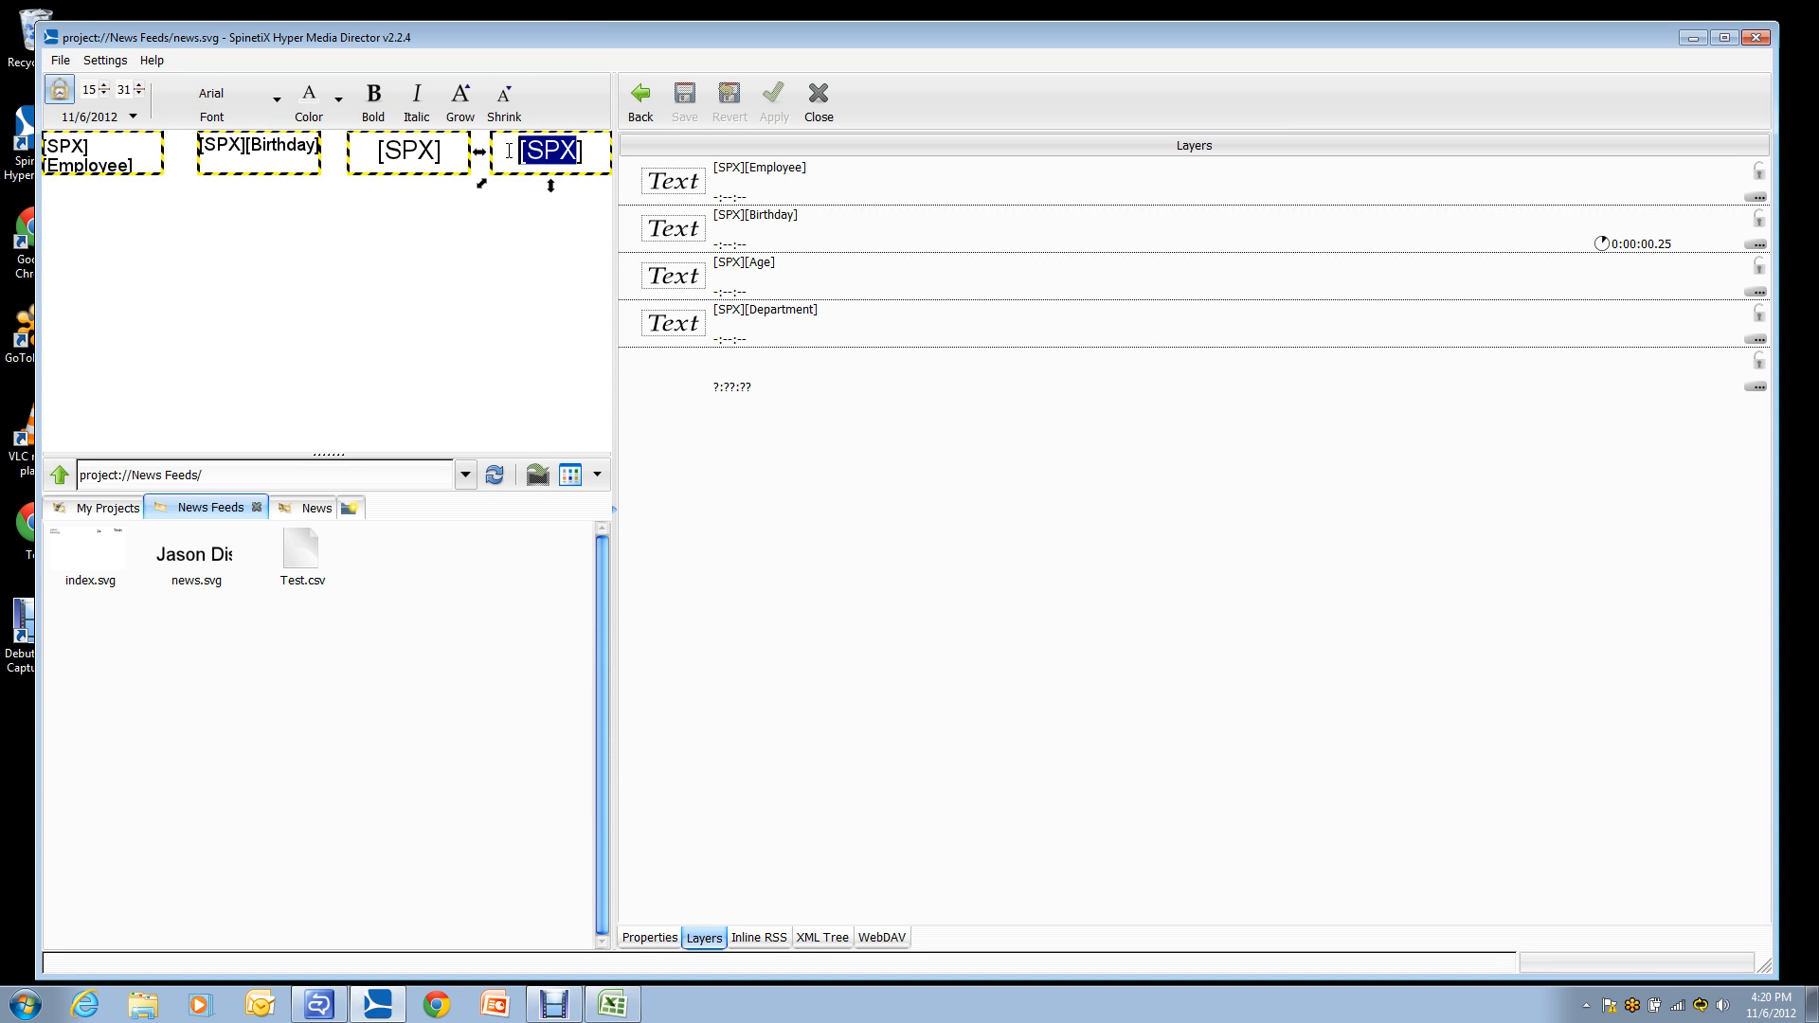
left_click(513, 152)
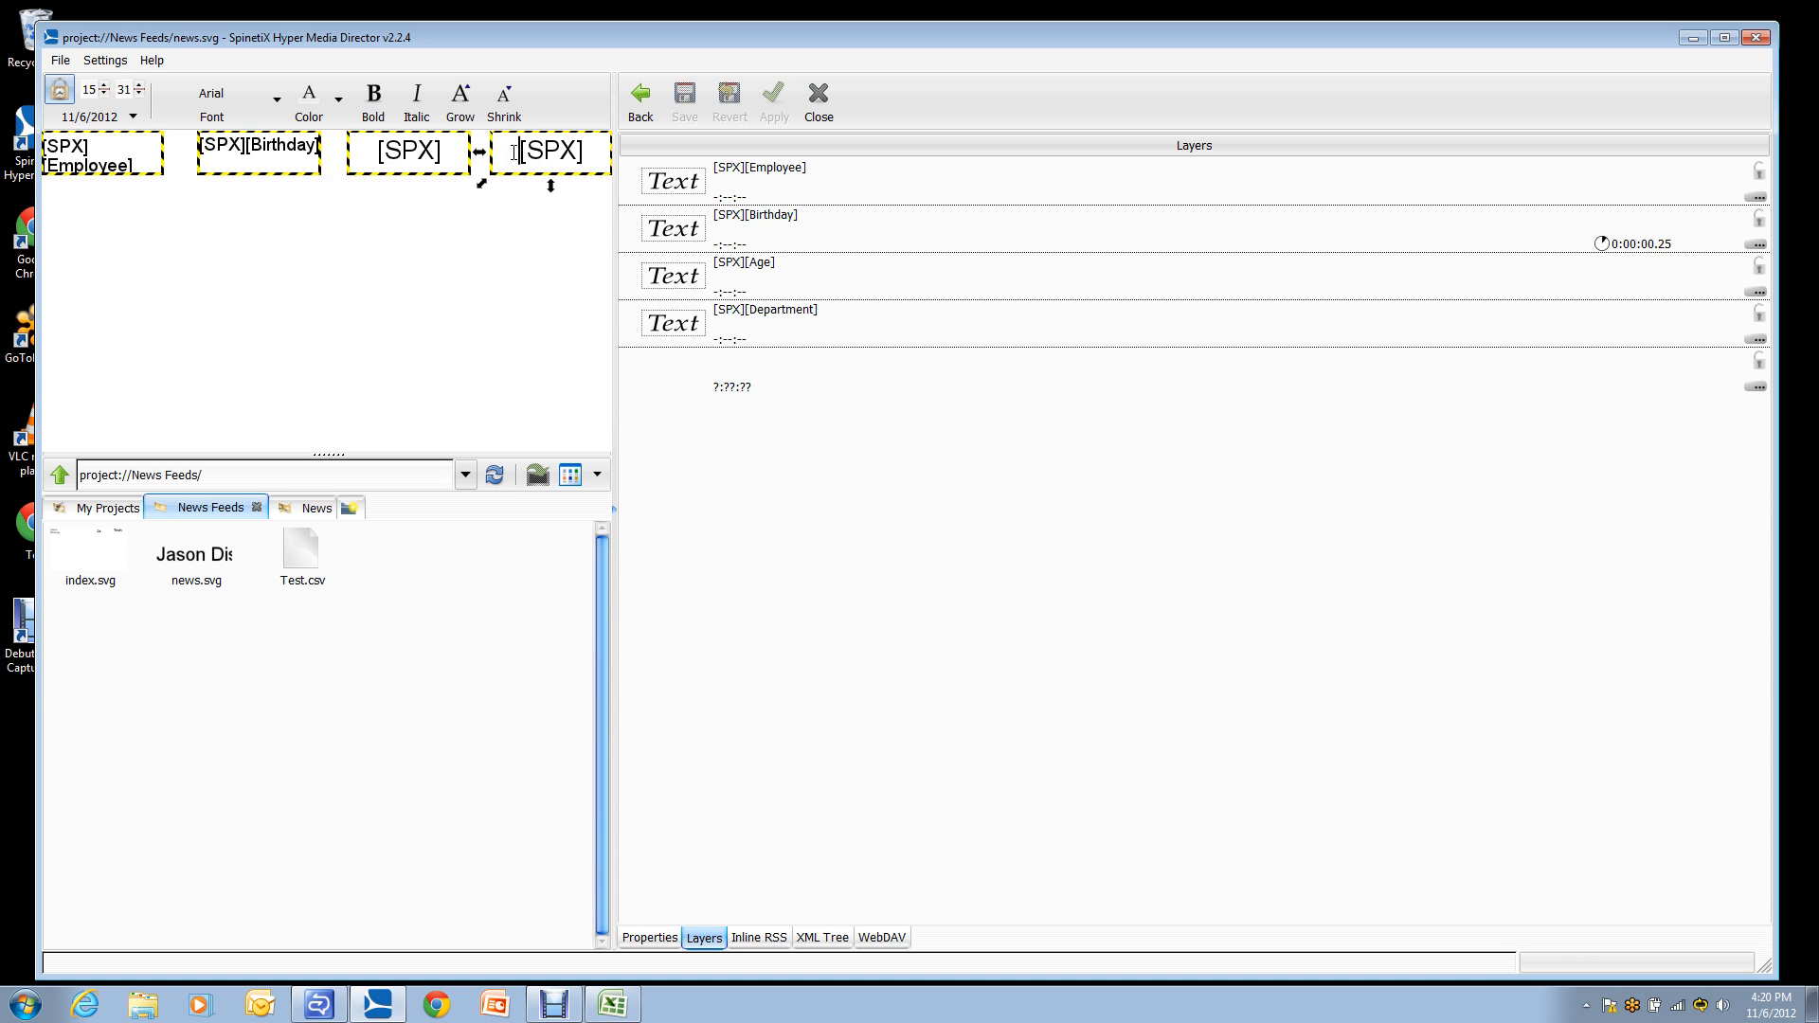
double_click(524, 145)
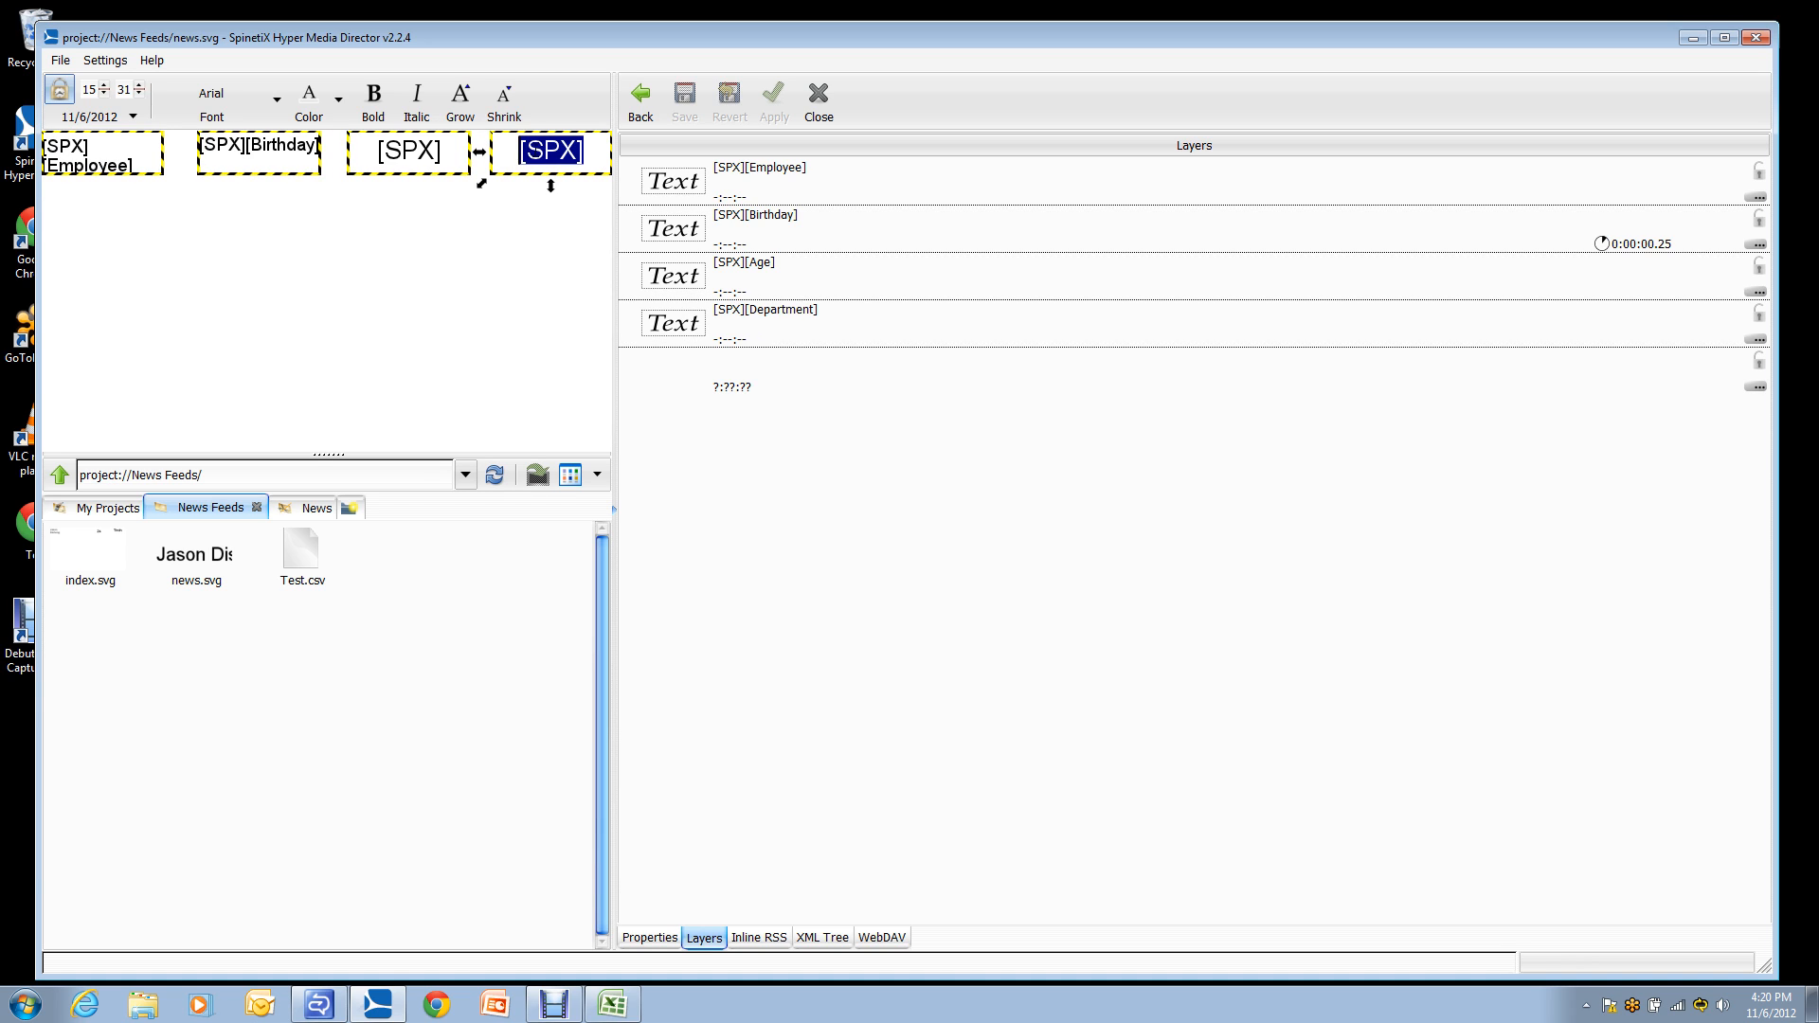
left_click(503, 117)
left_click(503, 116)
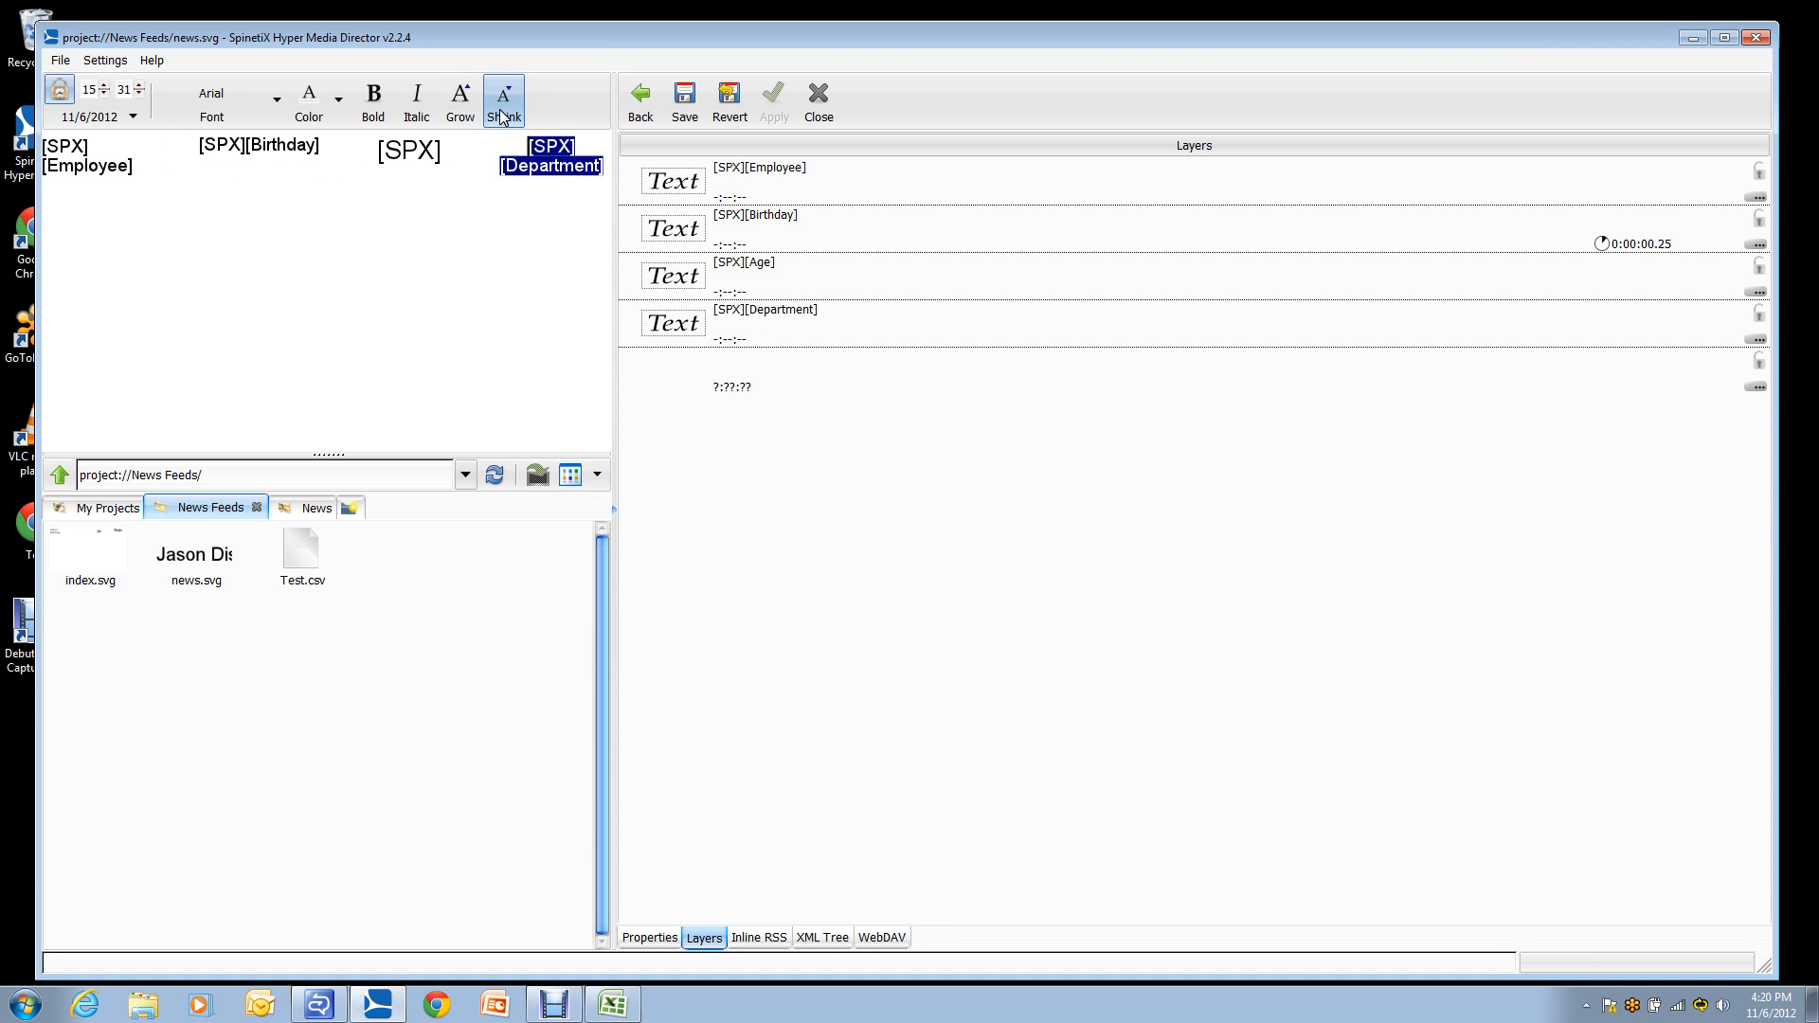
left_click(686, 99)
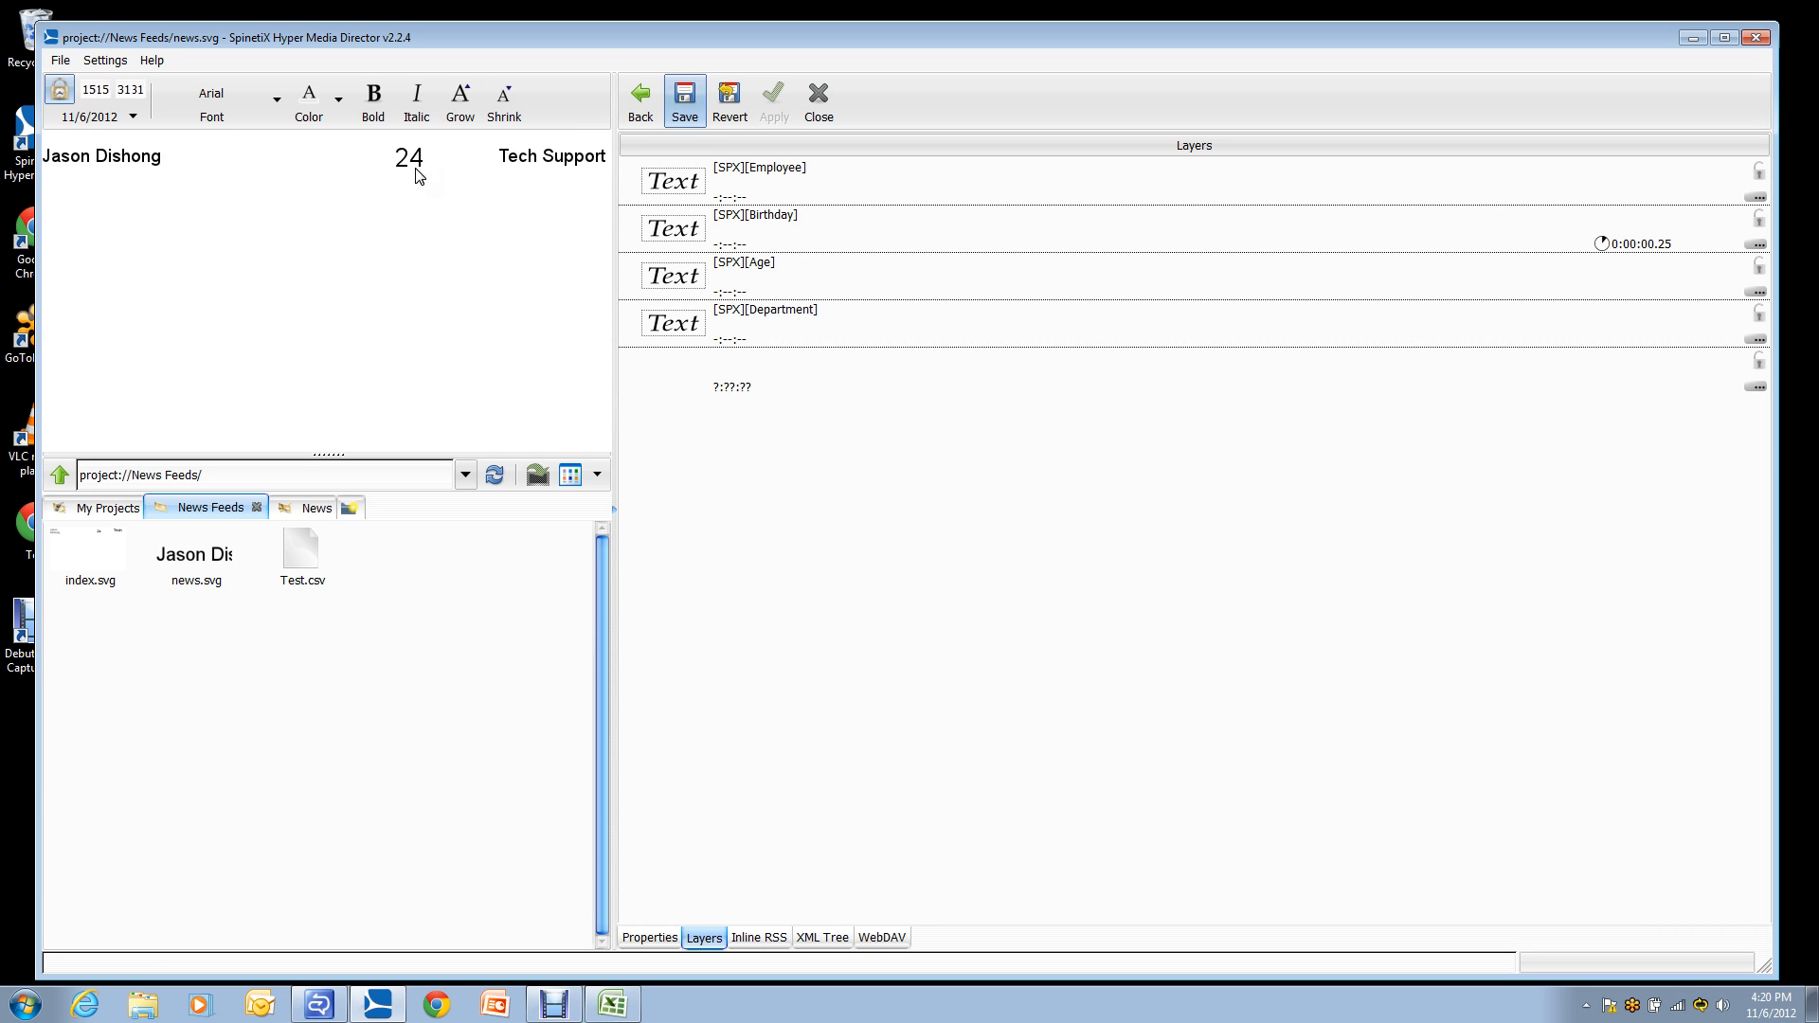
Step: Reduce the Age text to the same font size as the other fields in the row, and save the layout
left_click(451, 95)
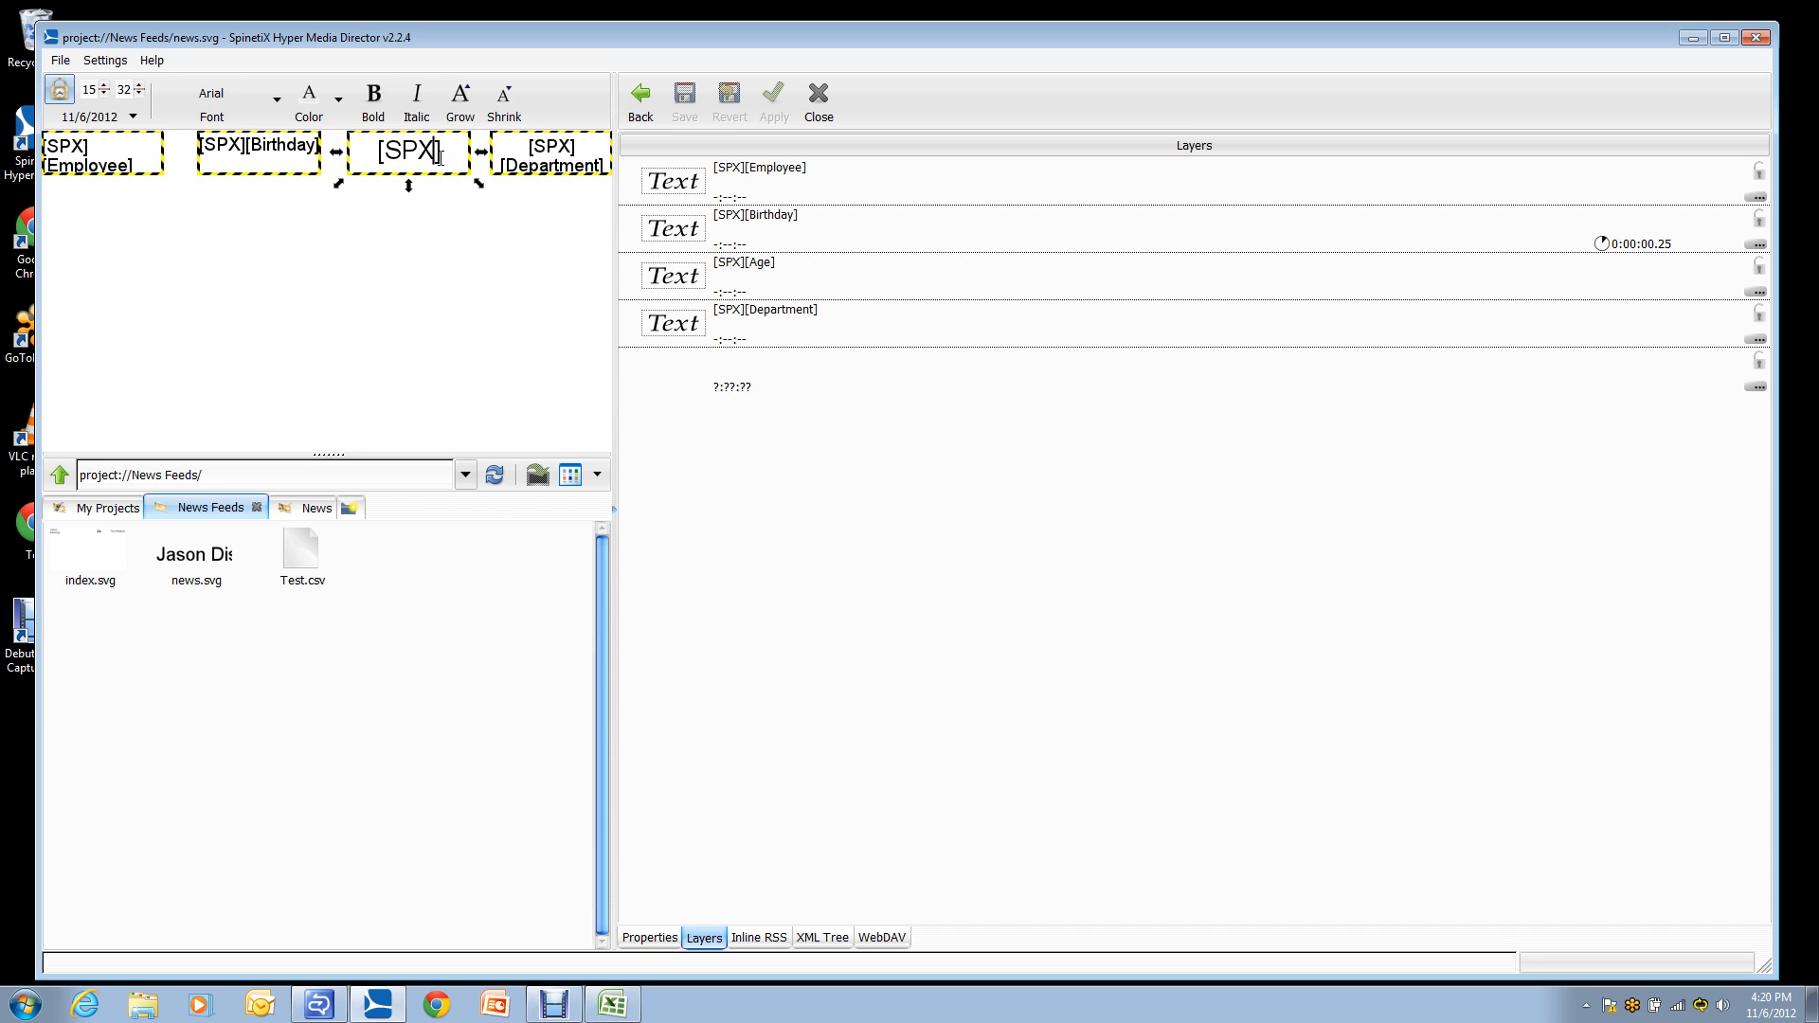
double_click(439, 166)
left_click(464, 104)
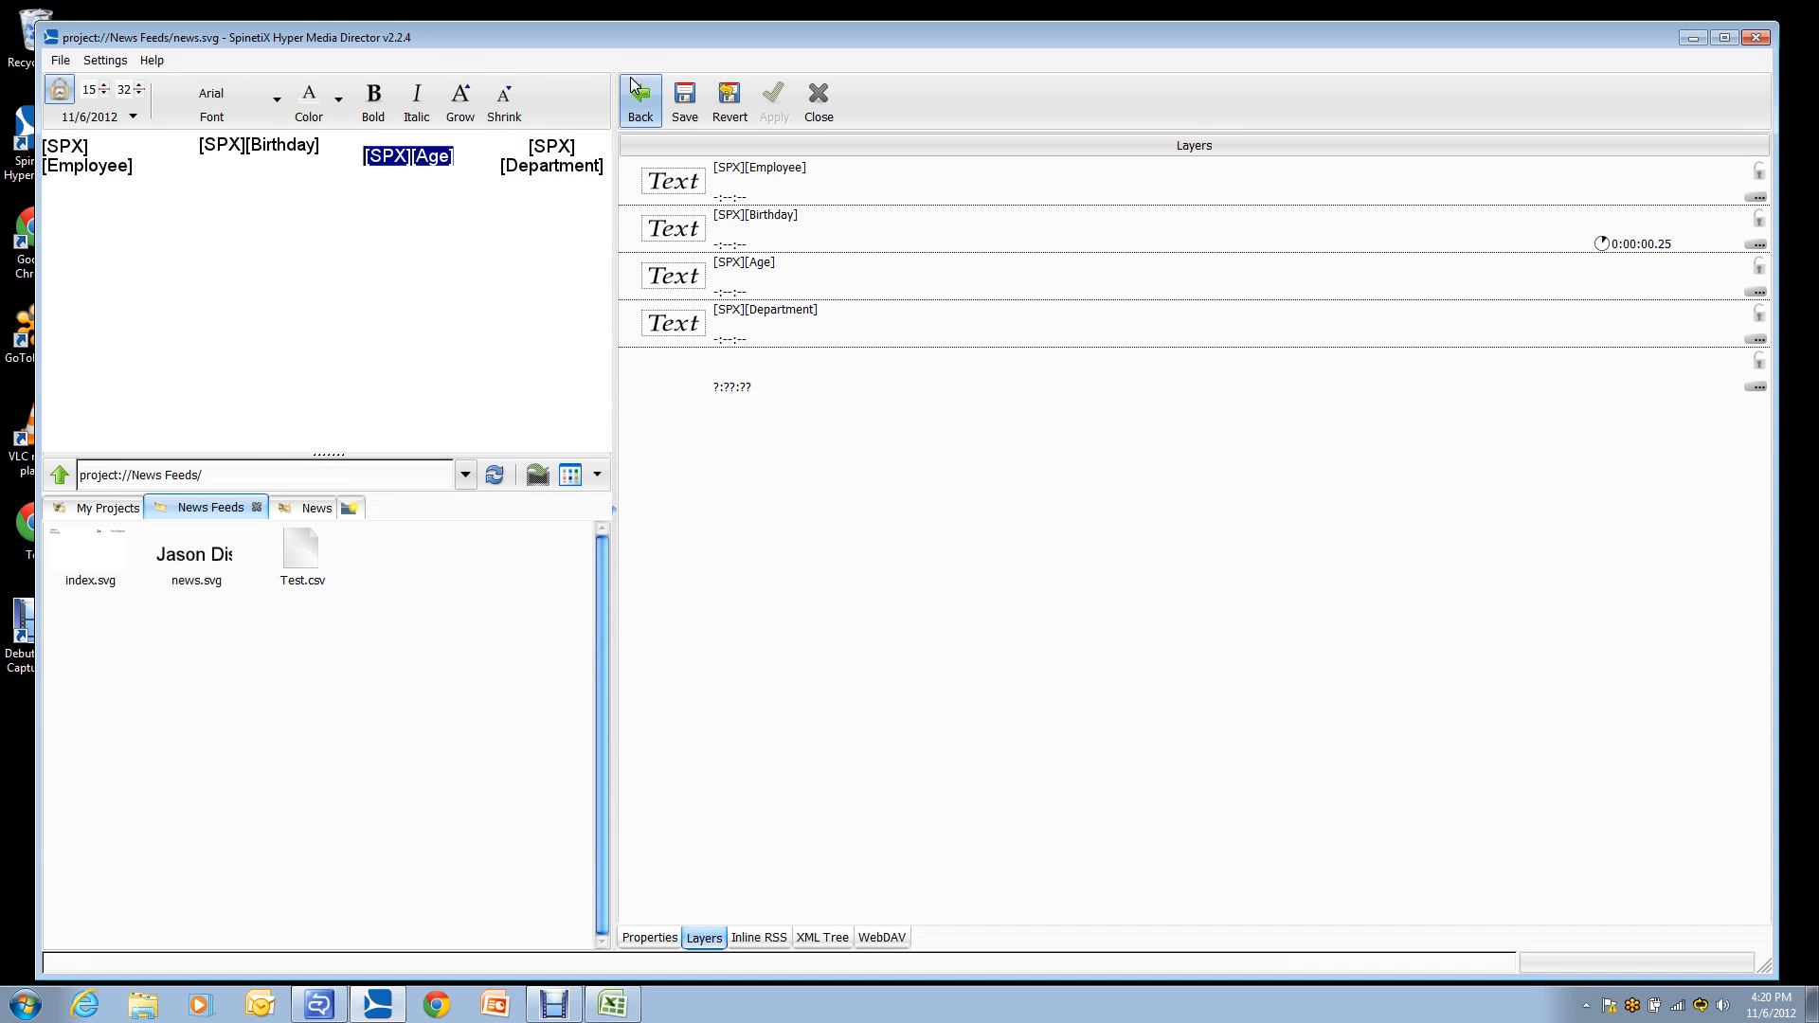
left_click(684, 100)
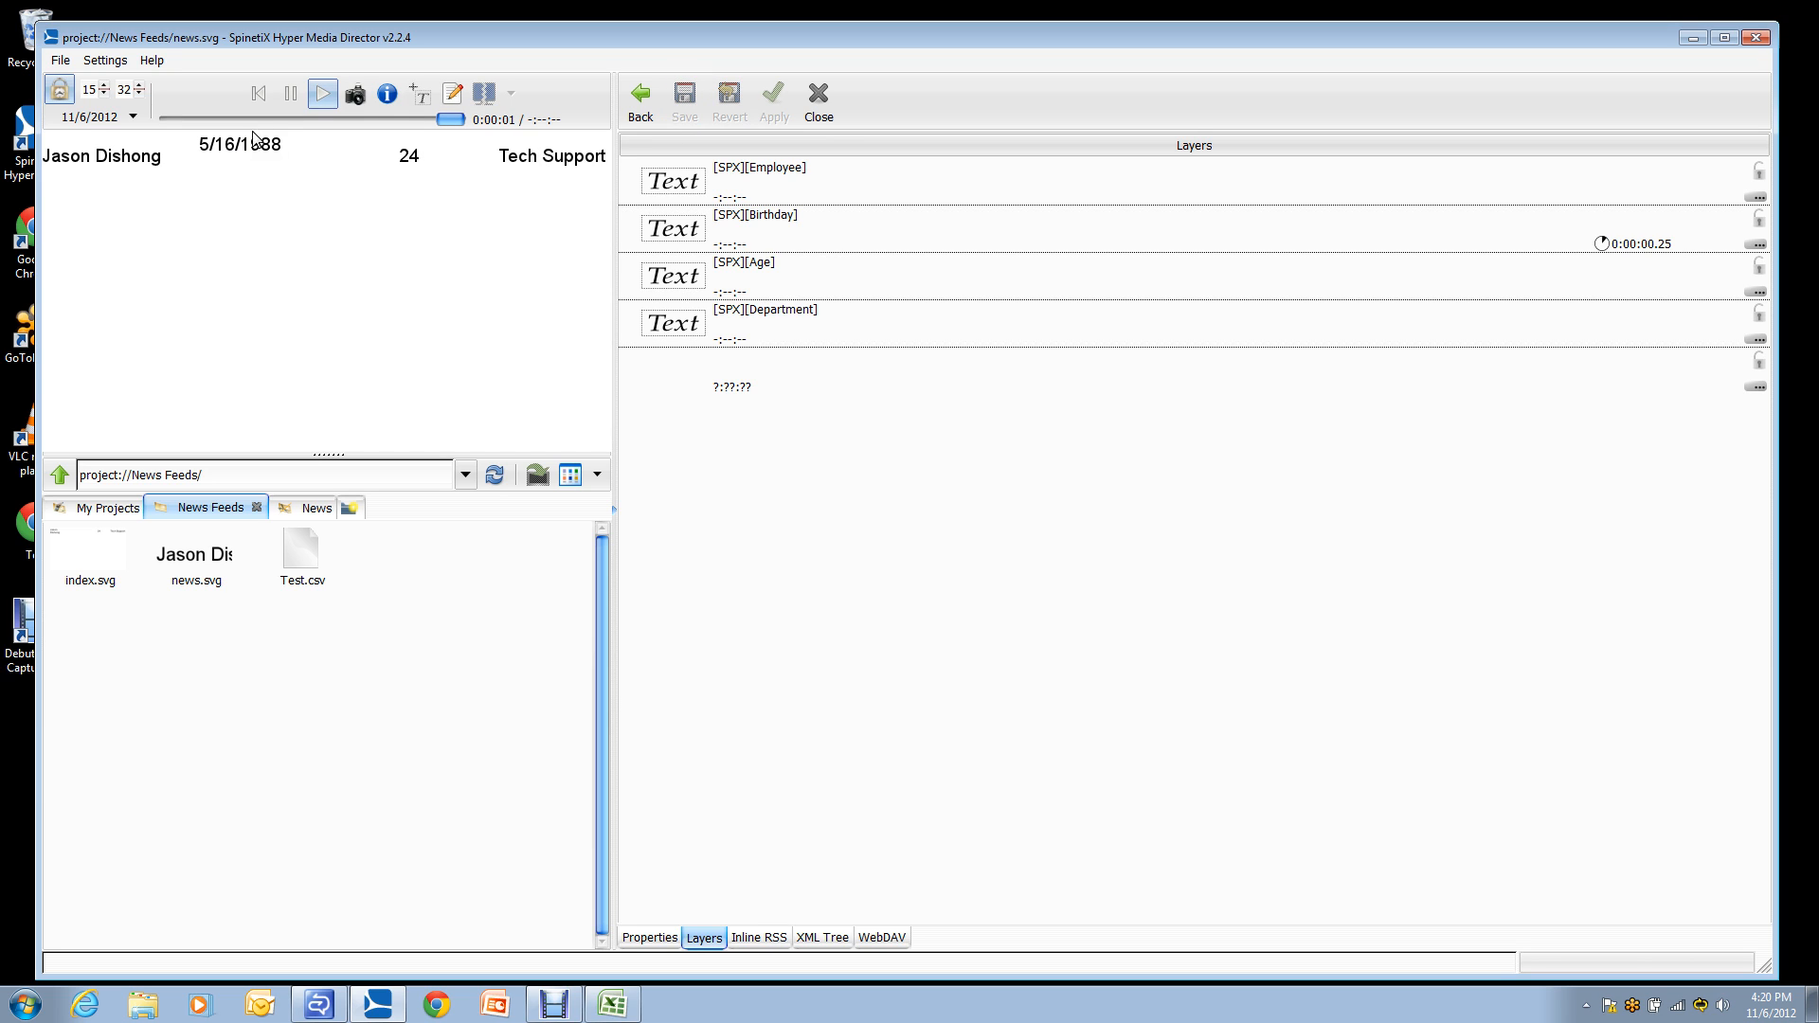
Step: Set both the text align and the display align of the Birthday box to center, and save the layout
left_click(453, 91)
left_click(257, 151)
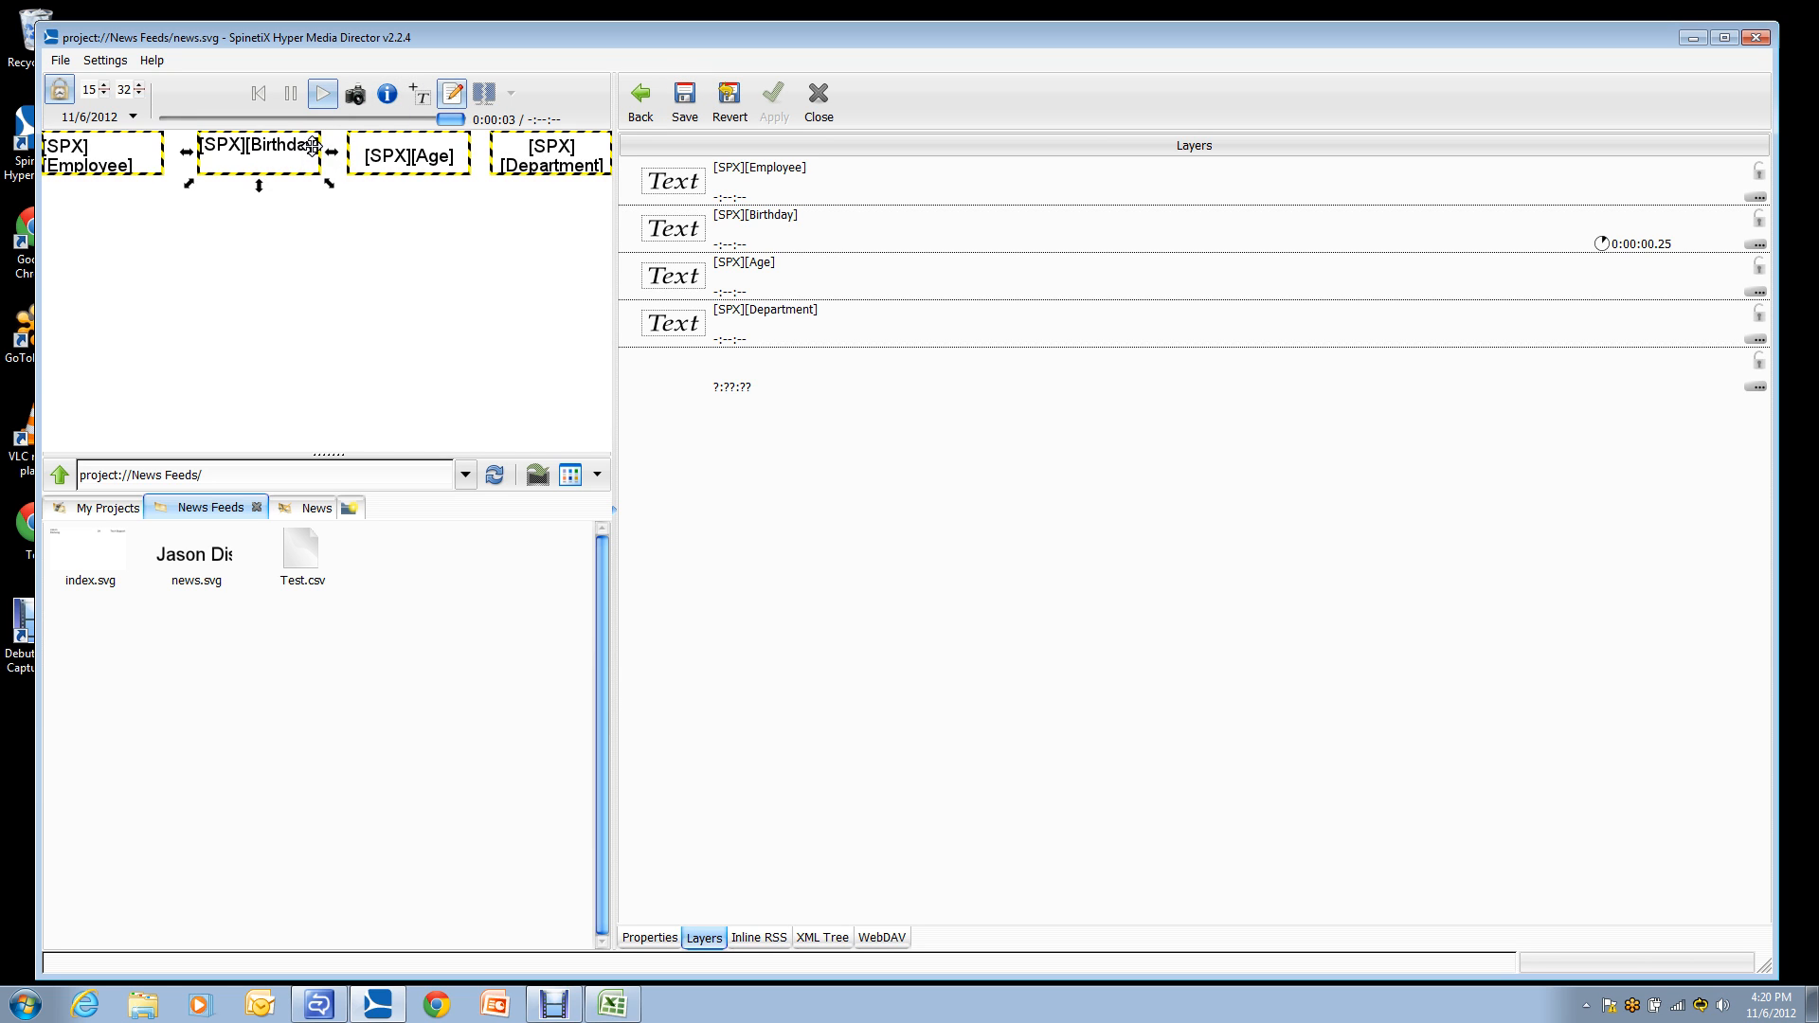
right_click(245, 157)
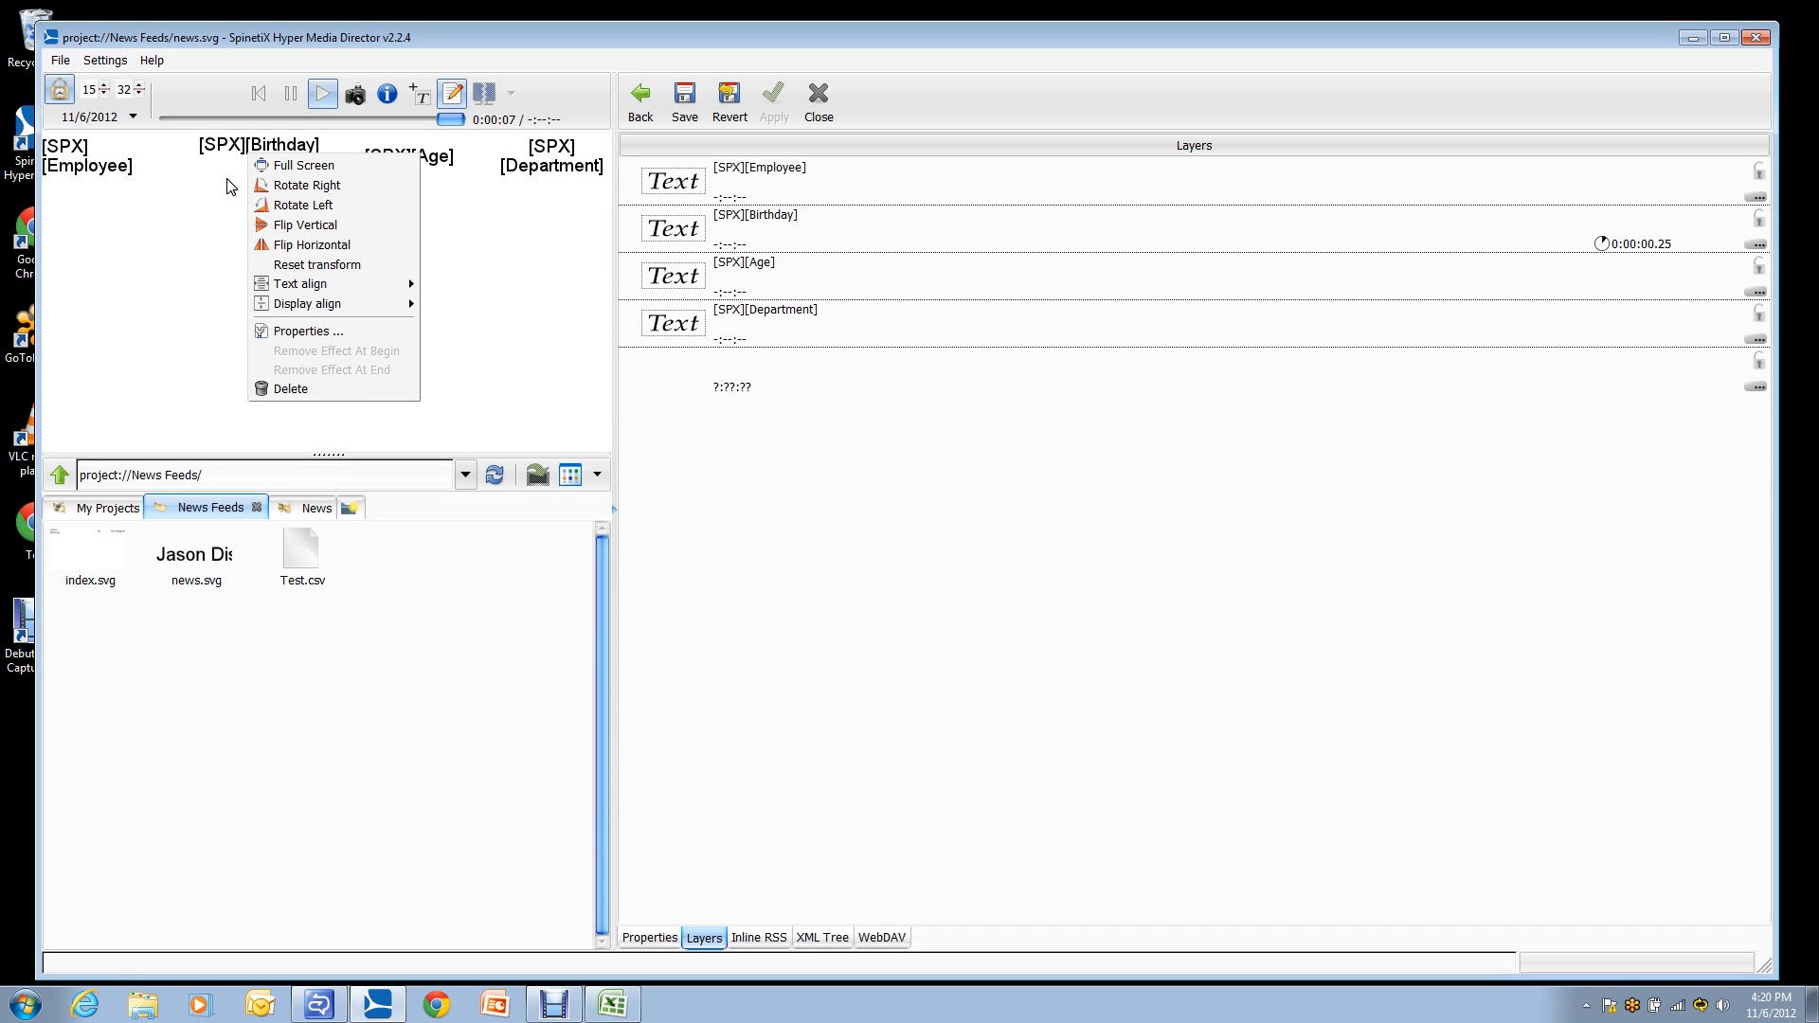
mouse_move(285, 285)
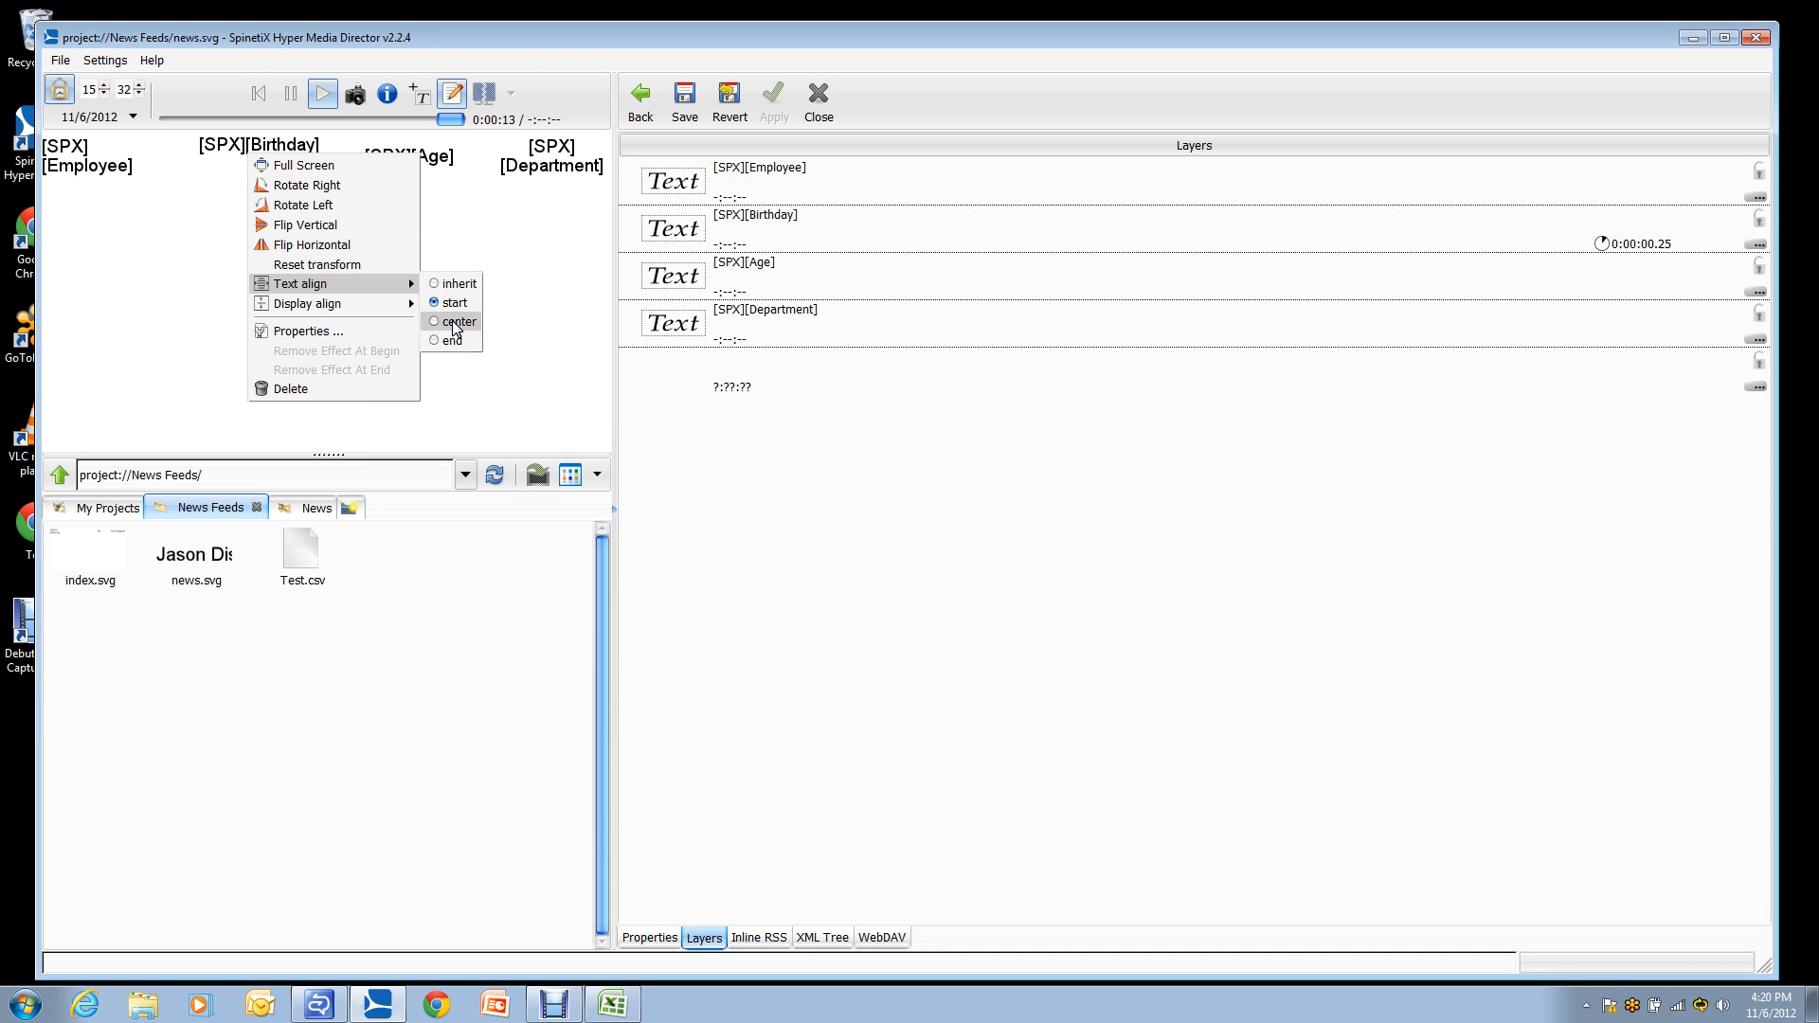
left_click(455, 321)
right_click(253, 159)
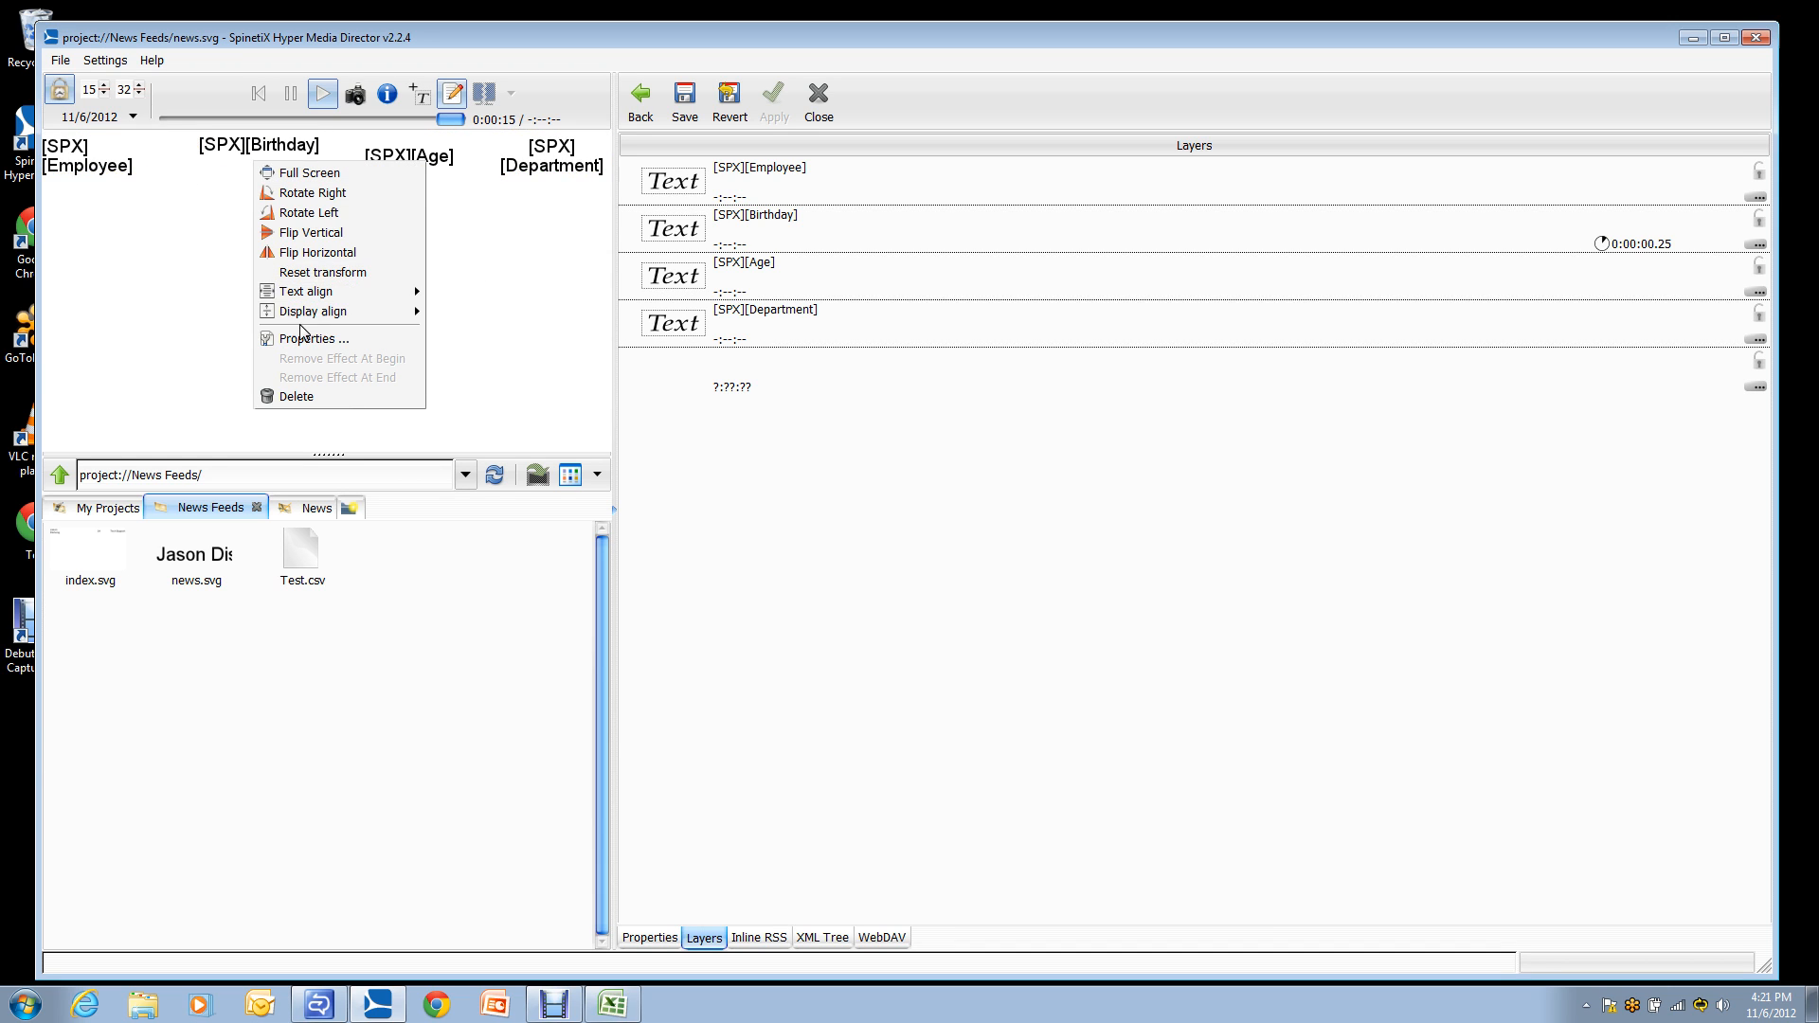
mouse_move(312, 322)
left_click(466, 349)
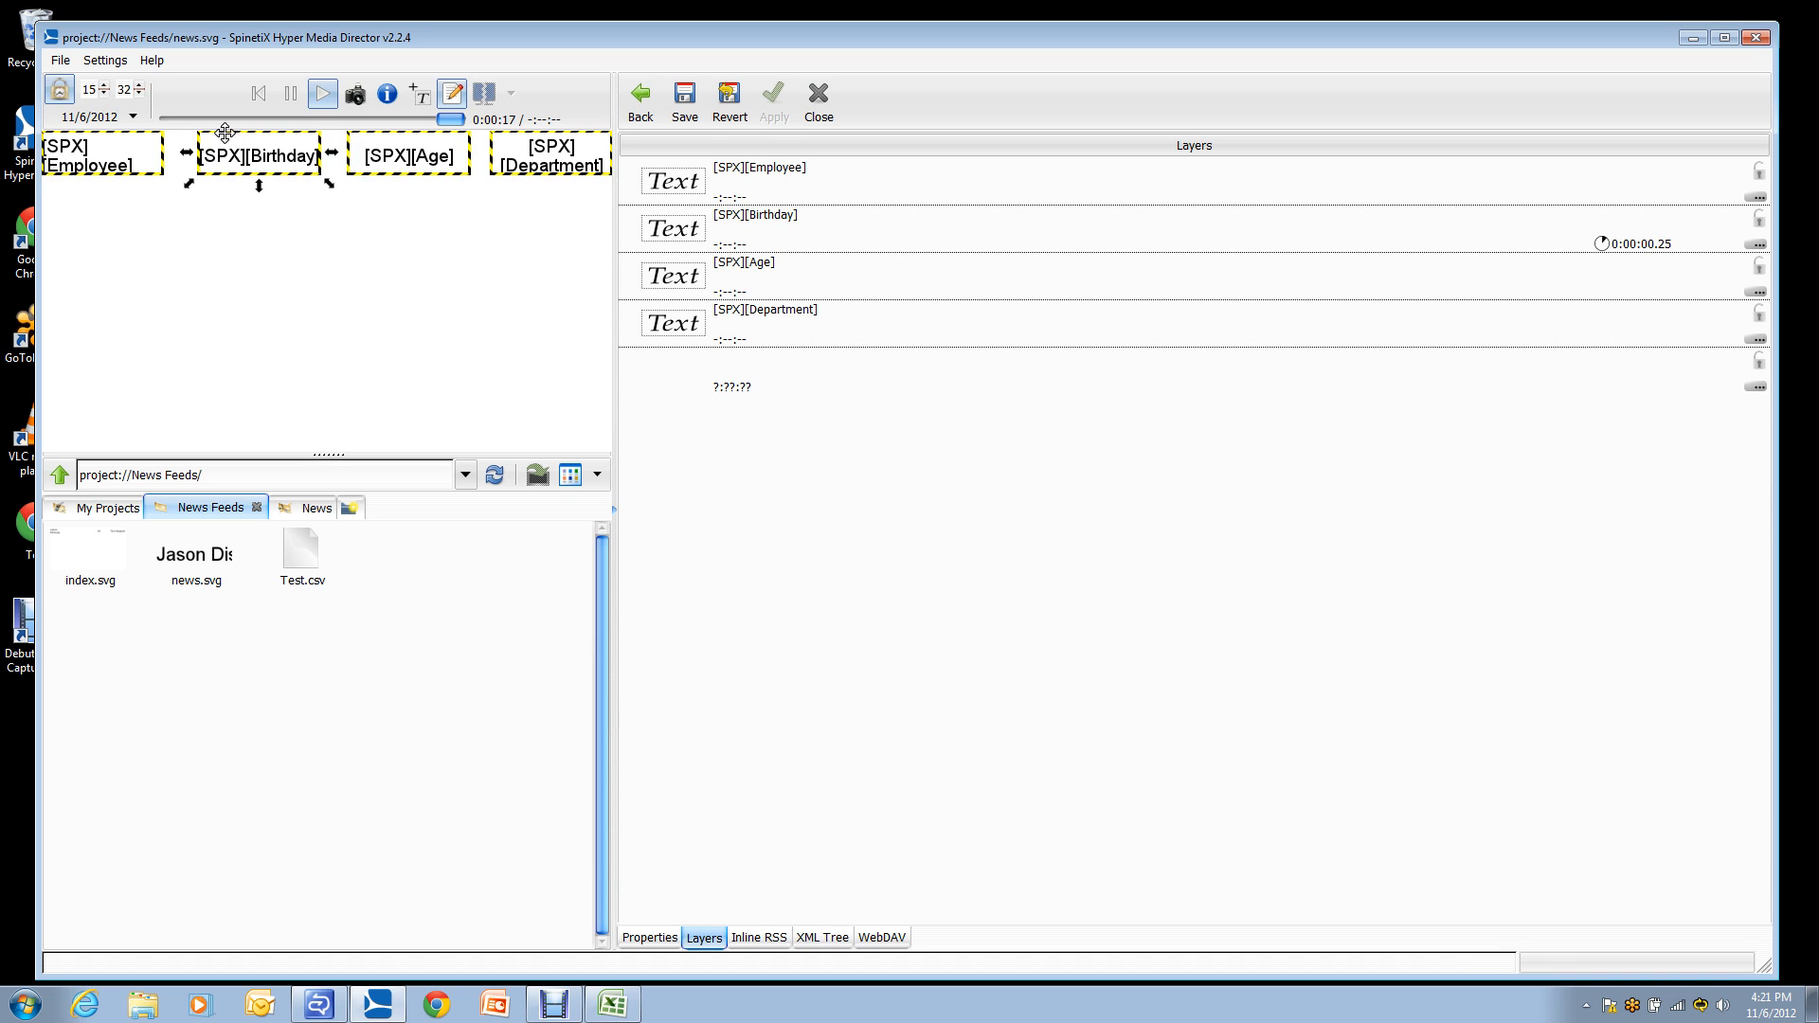
left_click(683, 94)
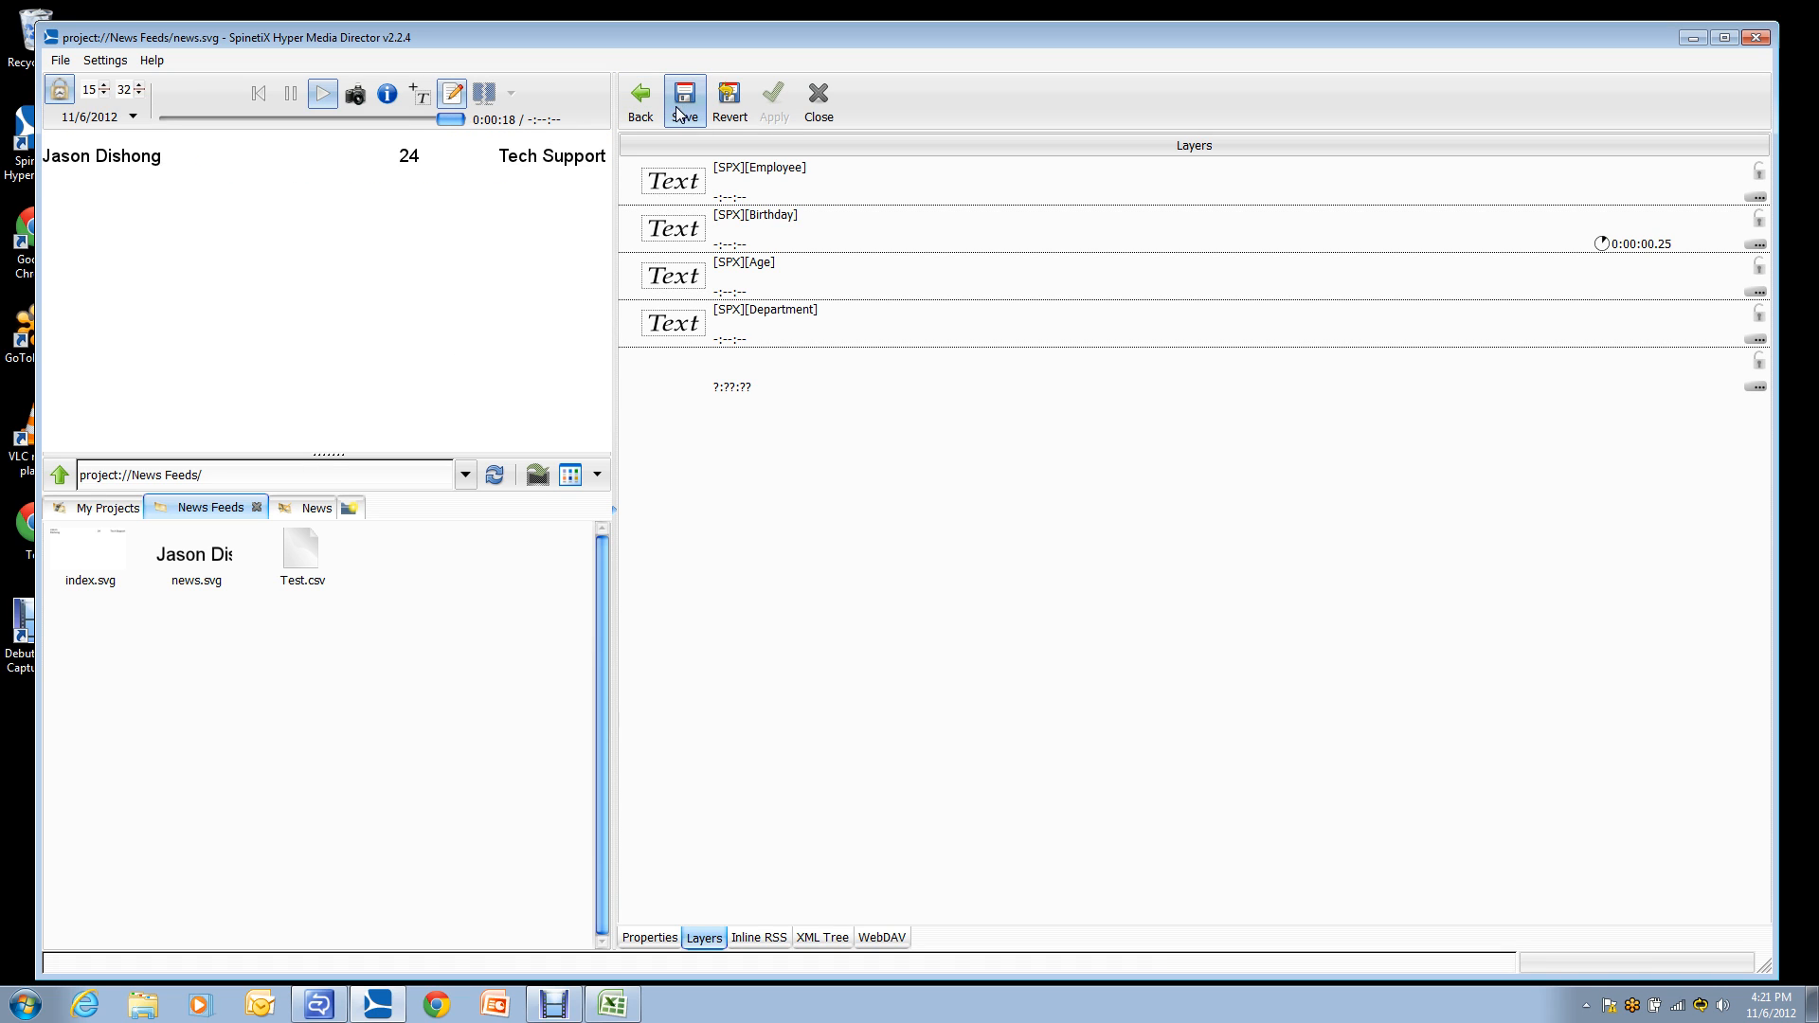
Step: Set the Employee box's text align to center and save the layout
left_click(454, 94)
right_click(100, 158)
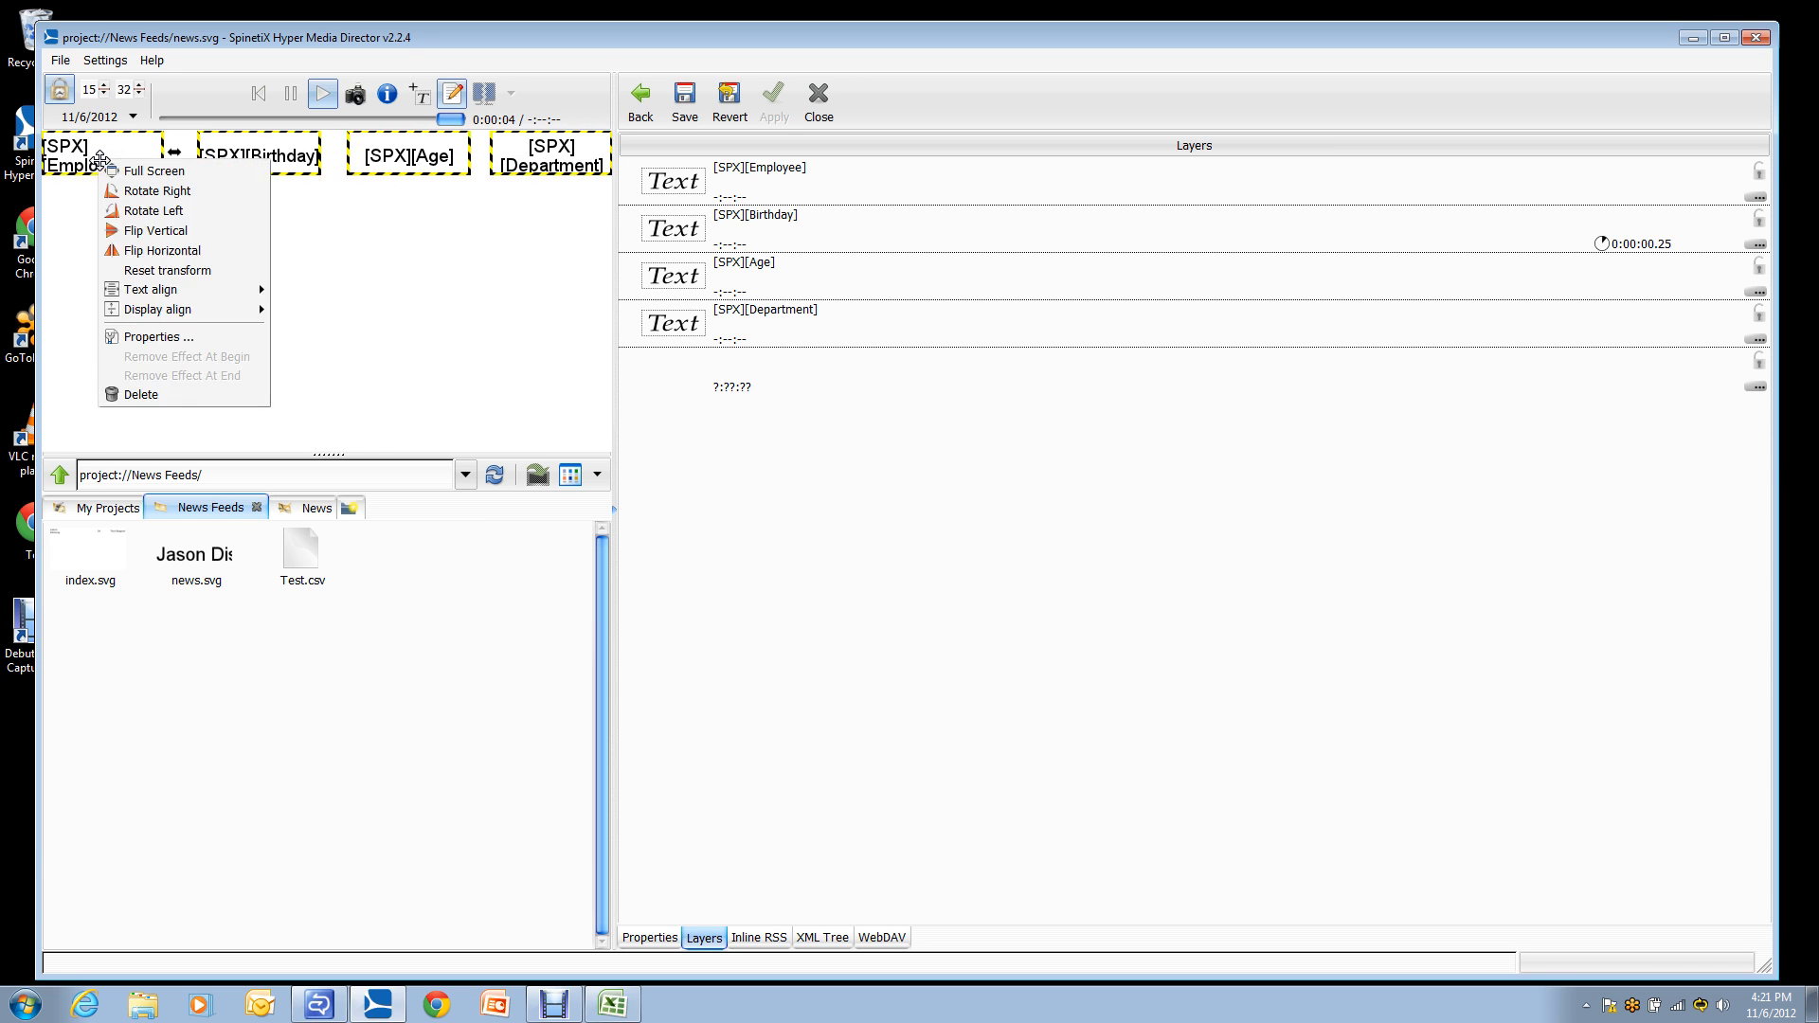
mouse_move(203, 293)
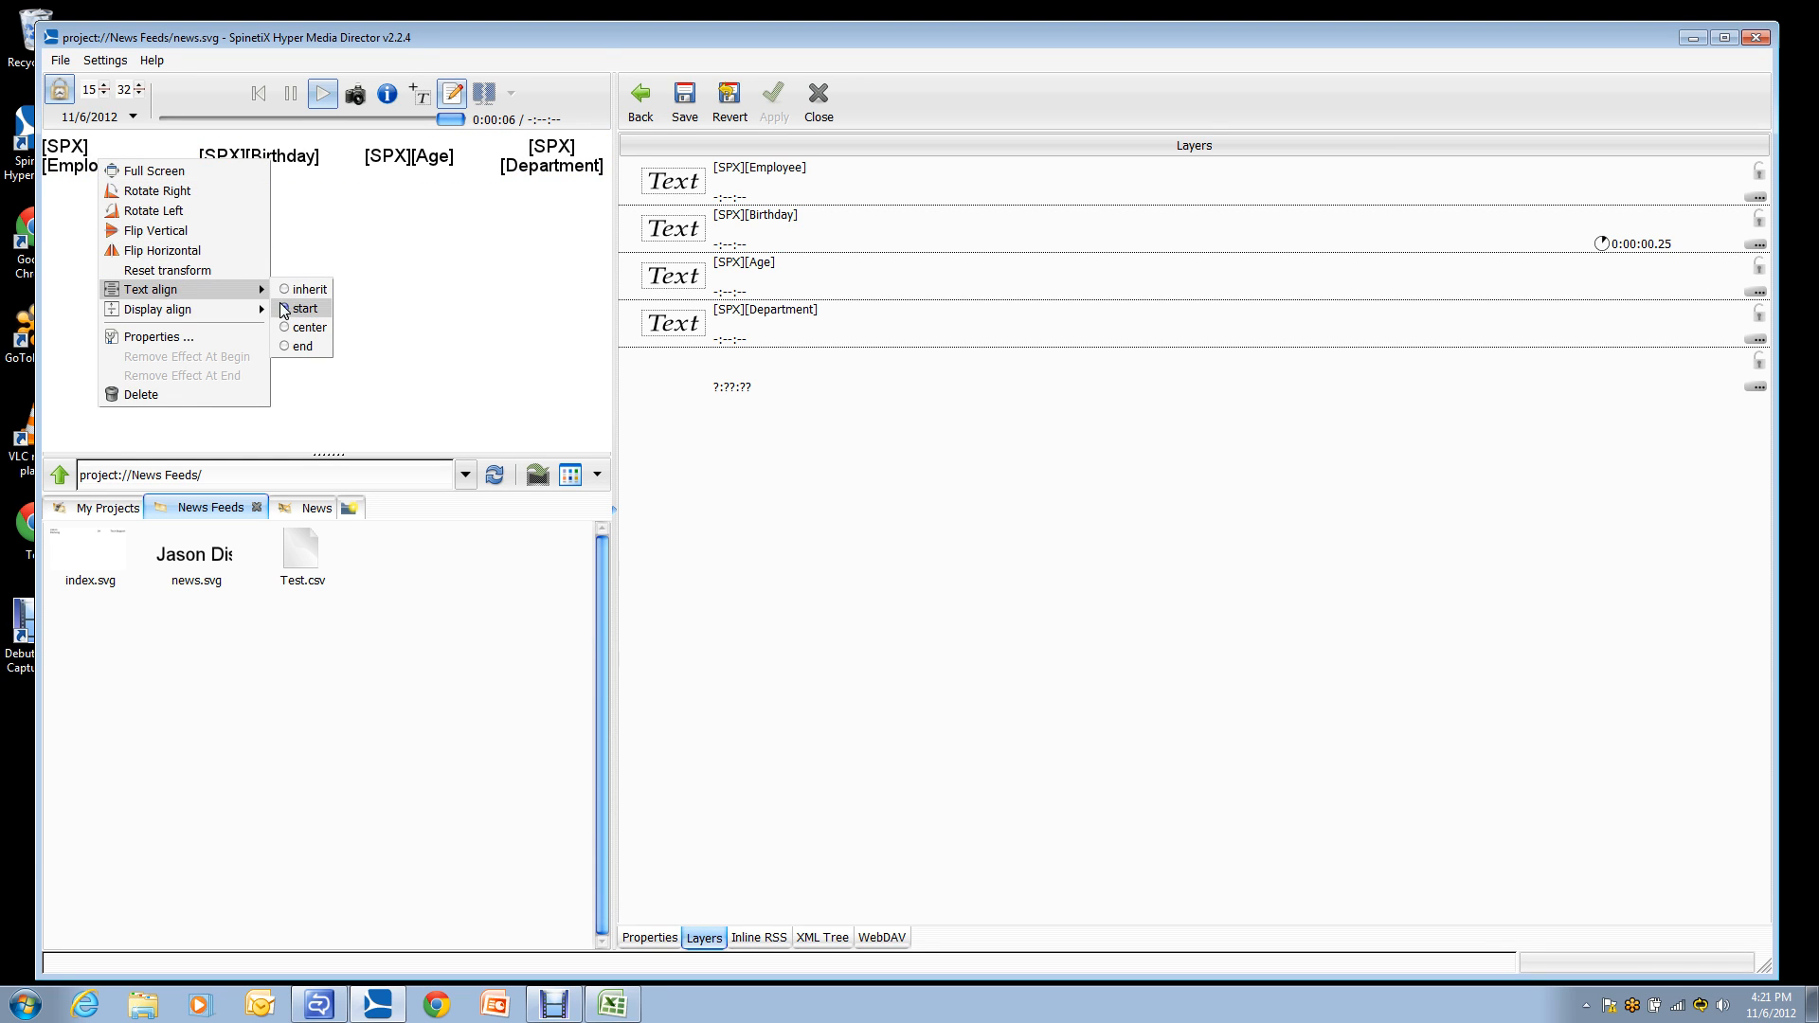
left_click(289, 327)
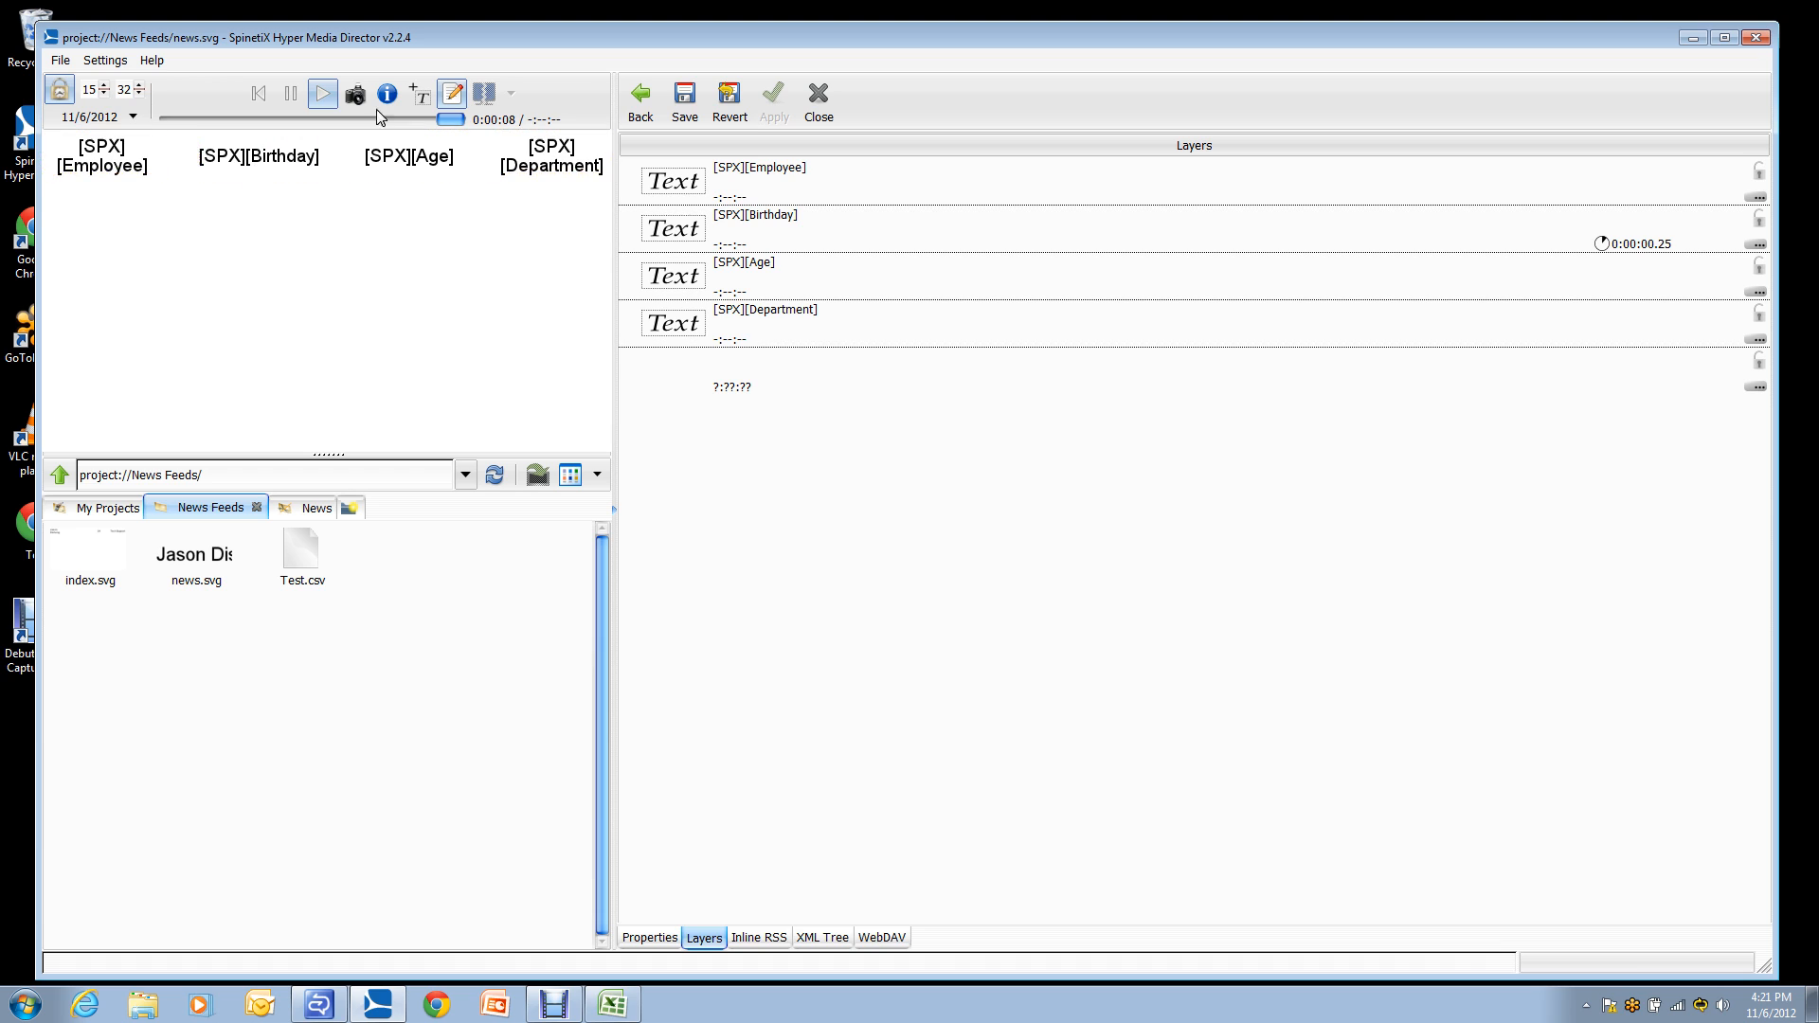
left_click(685, 99)
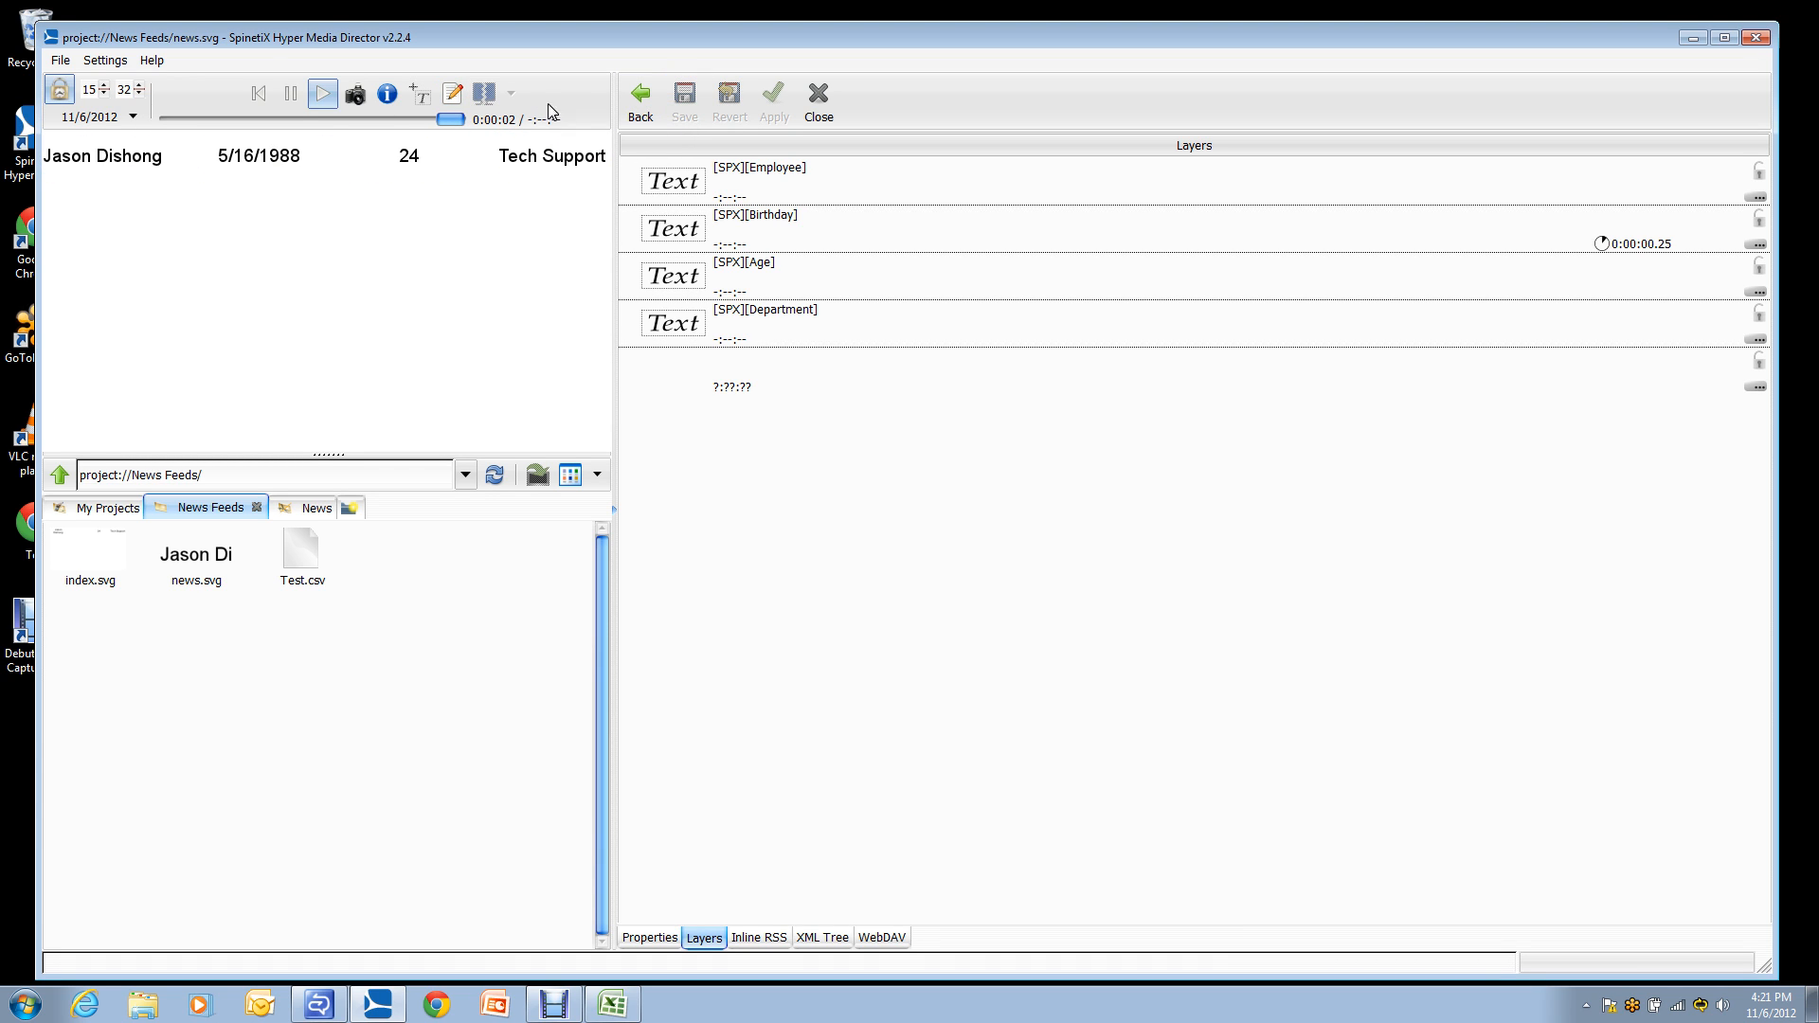
Step: Check the feed in index.svg, reopen its news.svg layer, and compare the preview with the Test sheet's employee rows in Excel
left_click(646, 103)
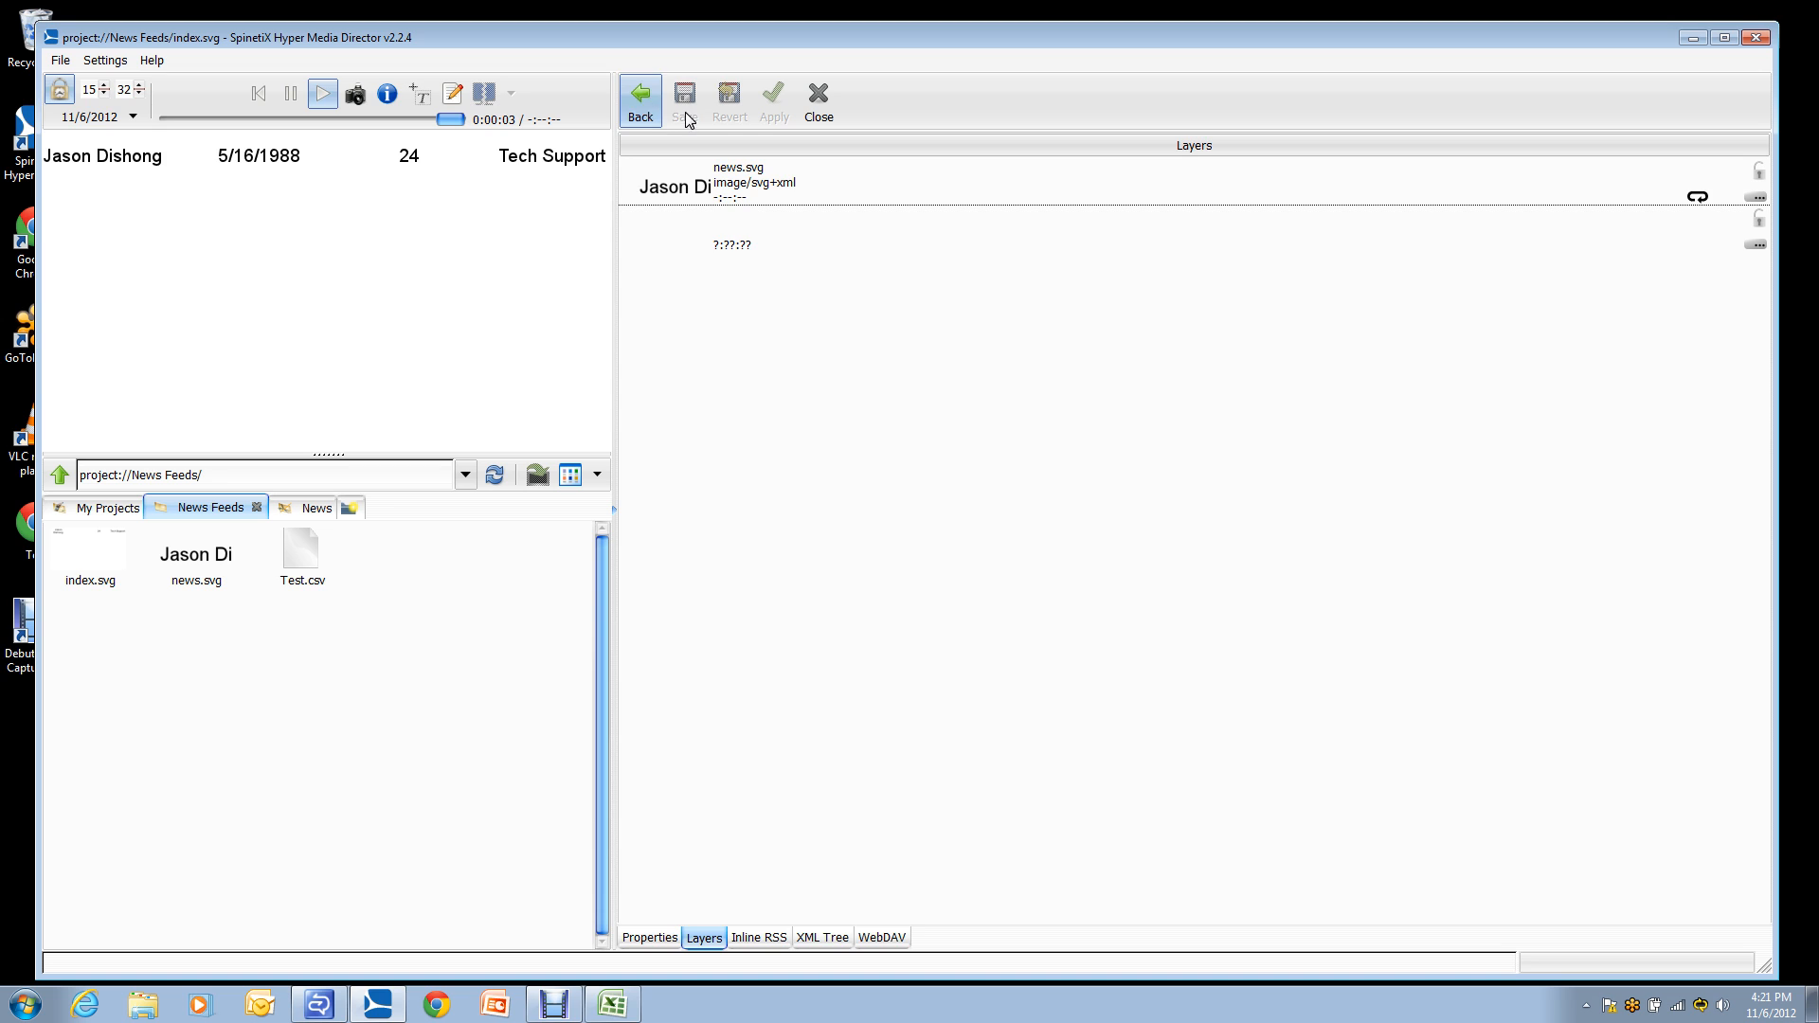
double_click(668, 180)
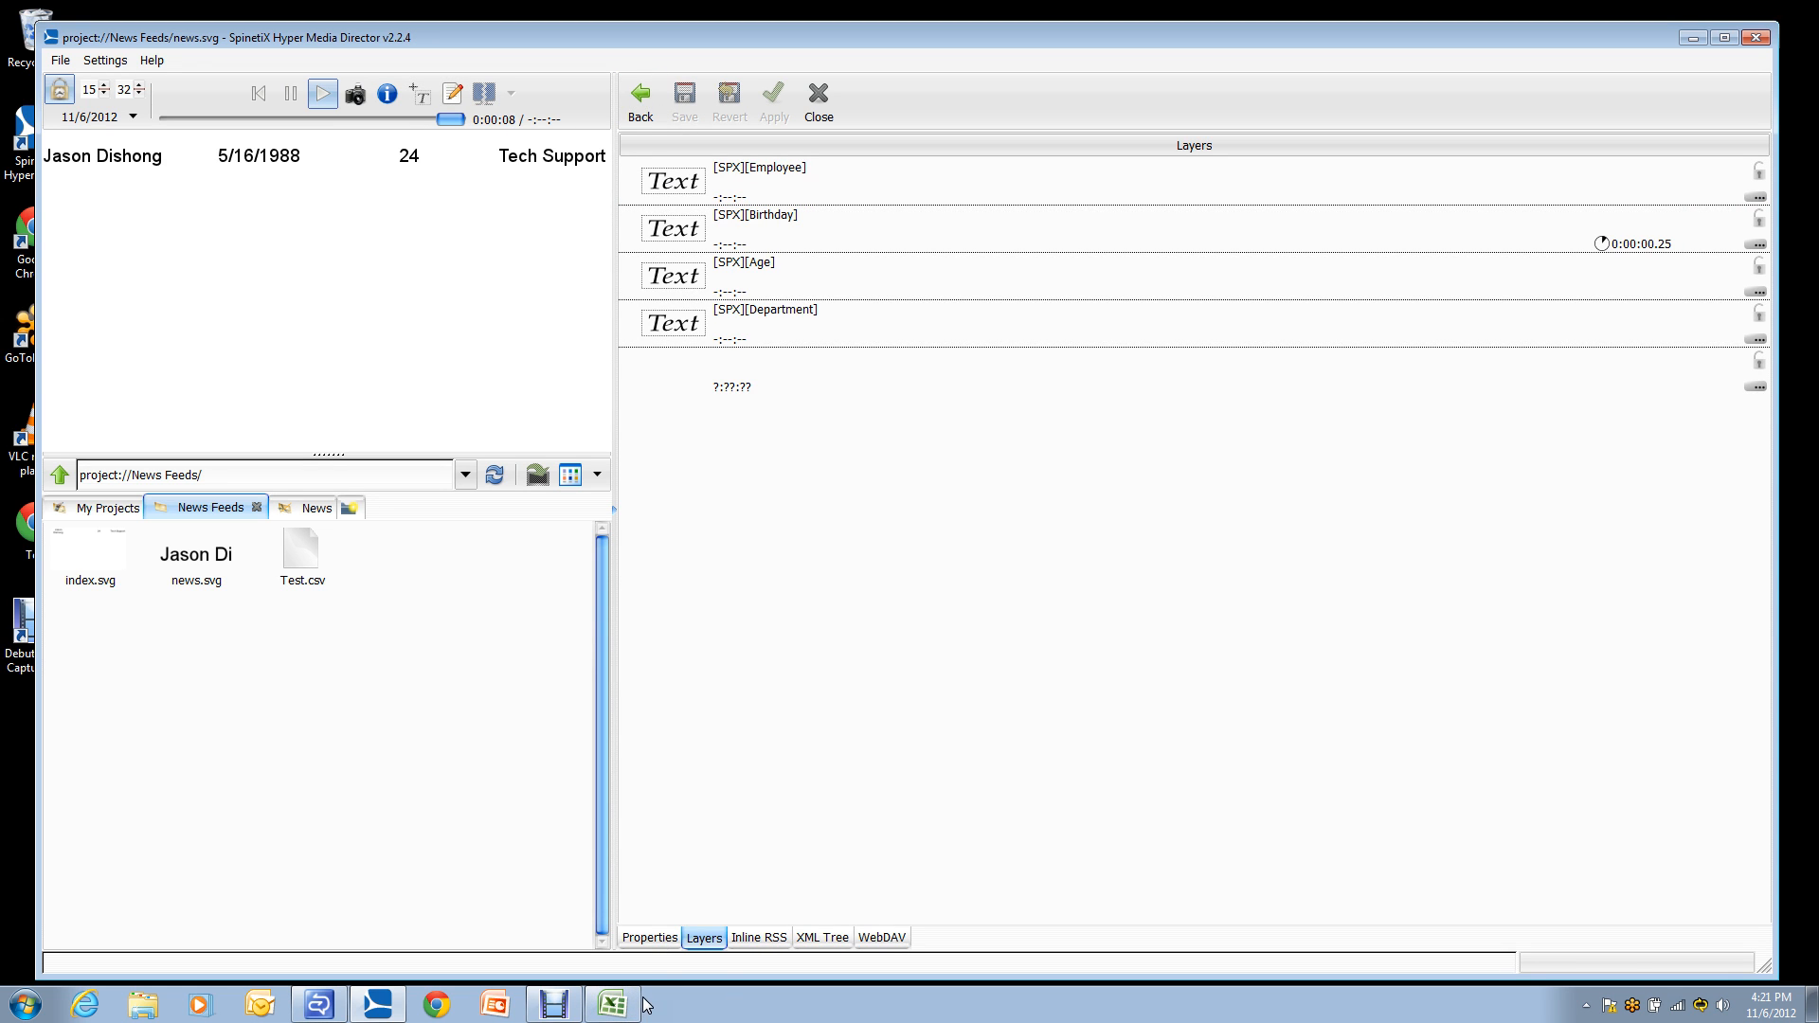
left_click(612, 1004)
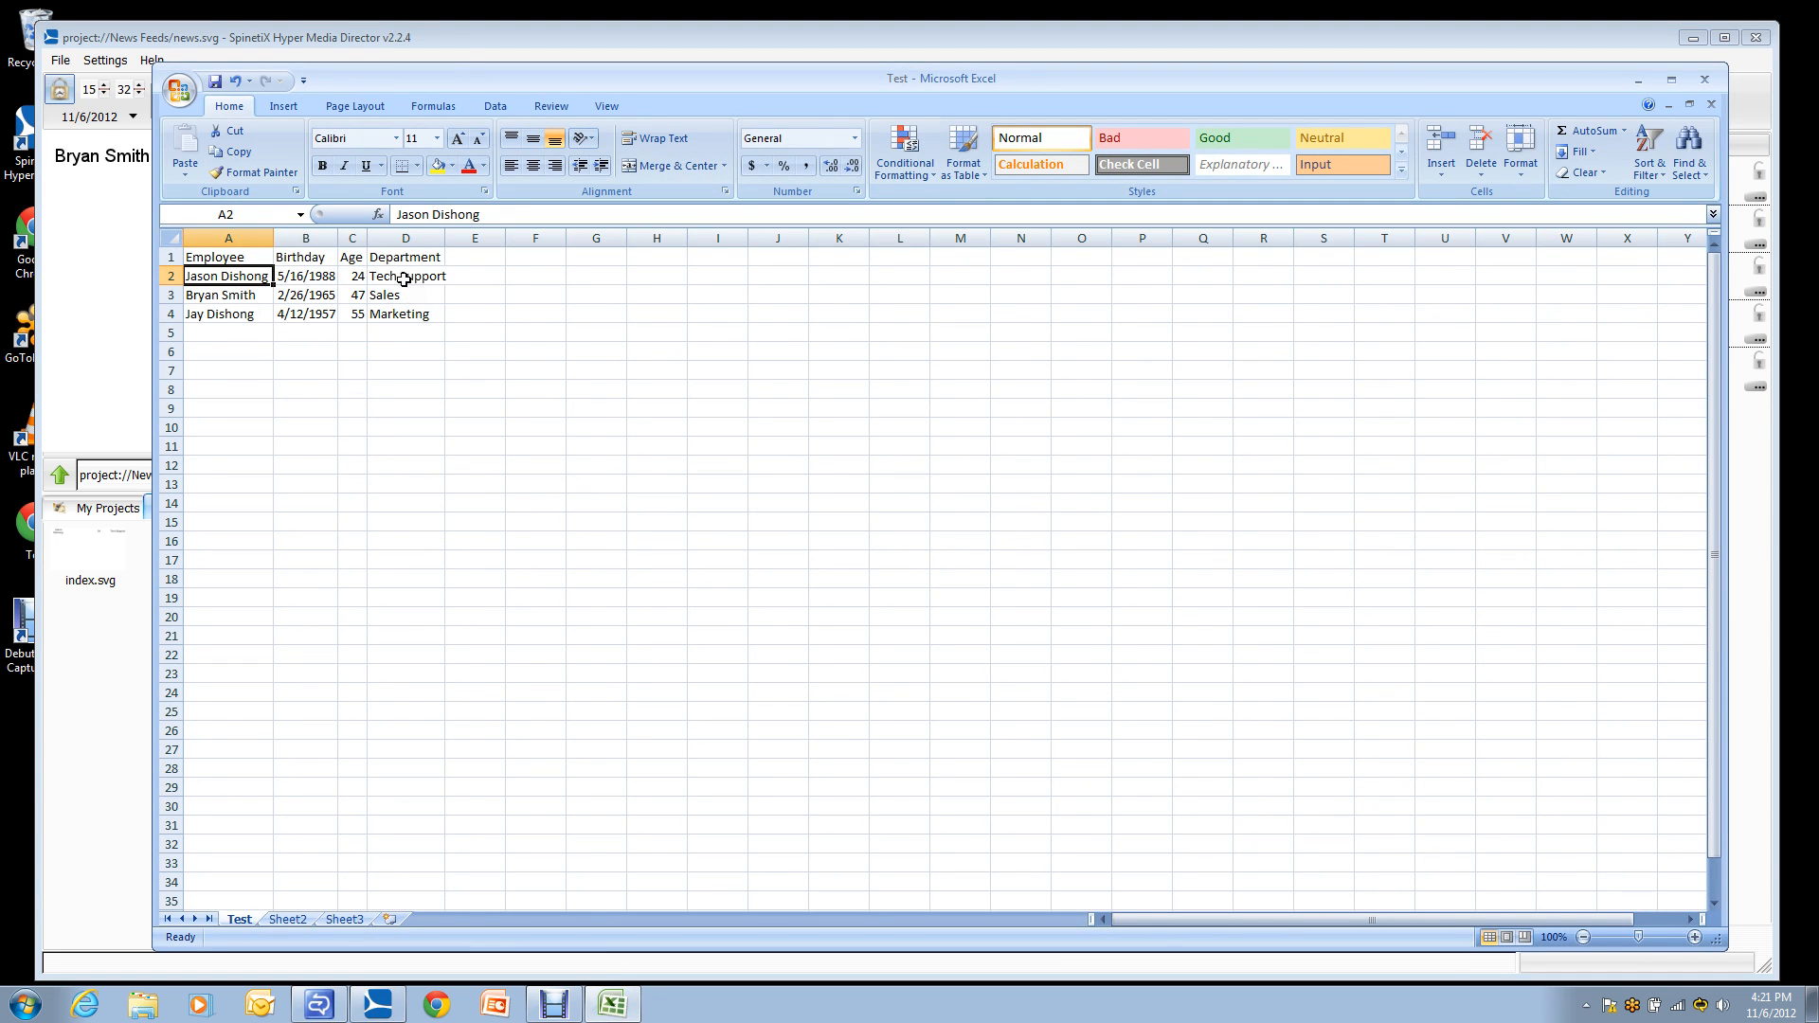
left_click(100, 343)
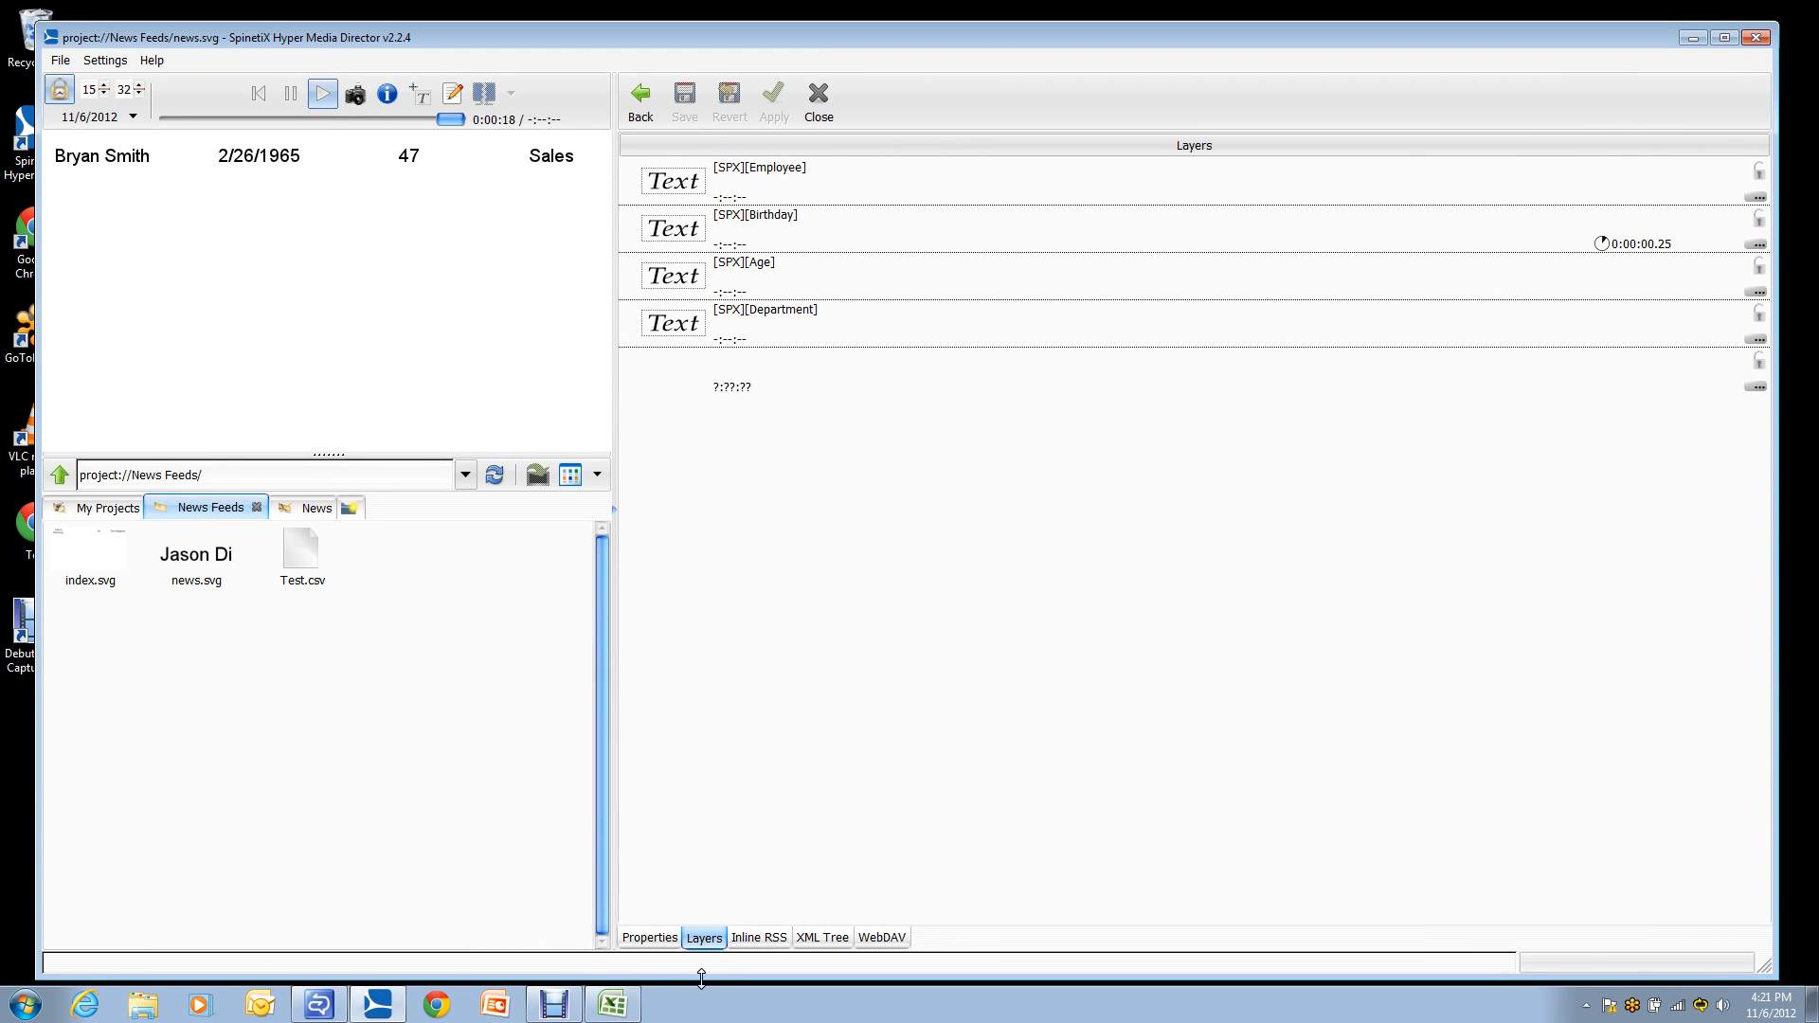
Step: Try setting the number of columns to 3 in the news feed's multiple items per page properties, and apply it
left_click(660, 938)
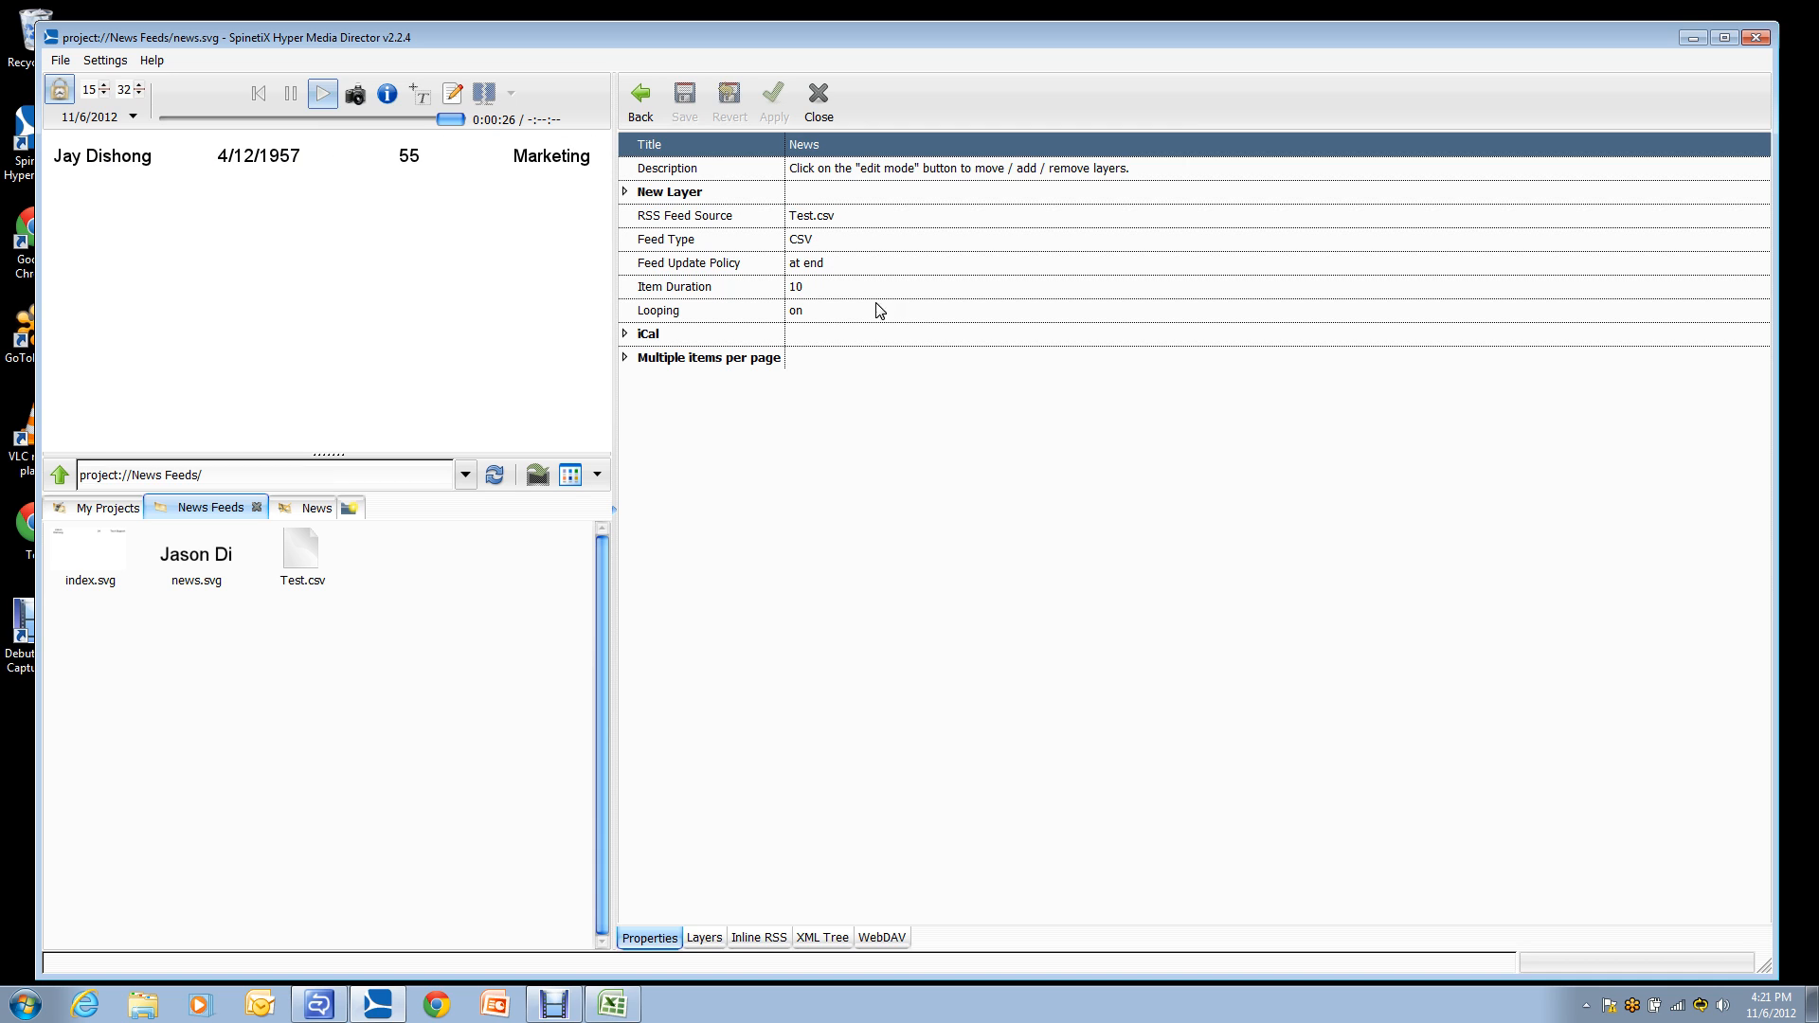
left_click(625, 358)
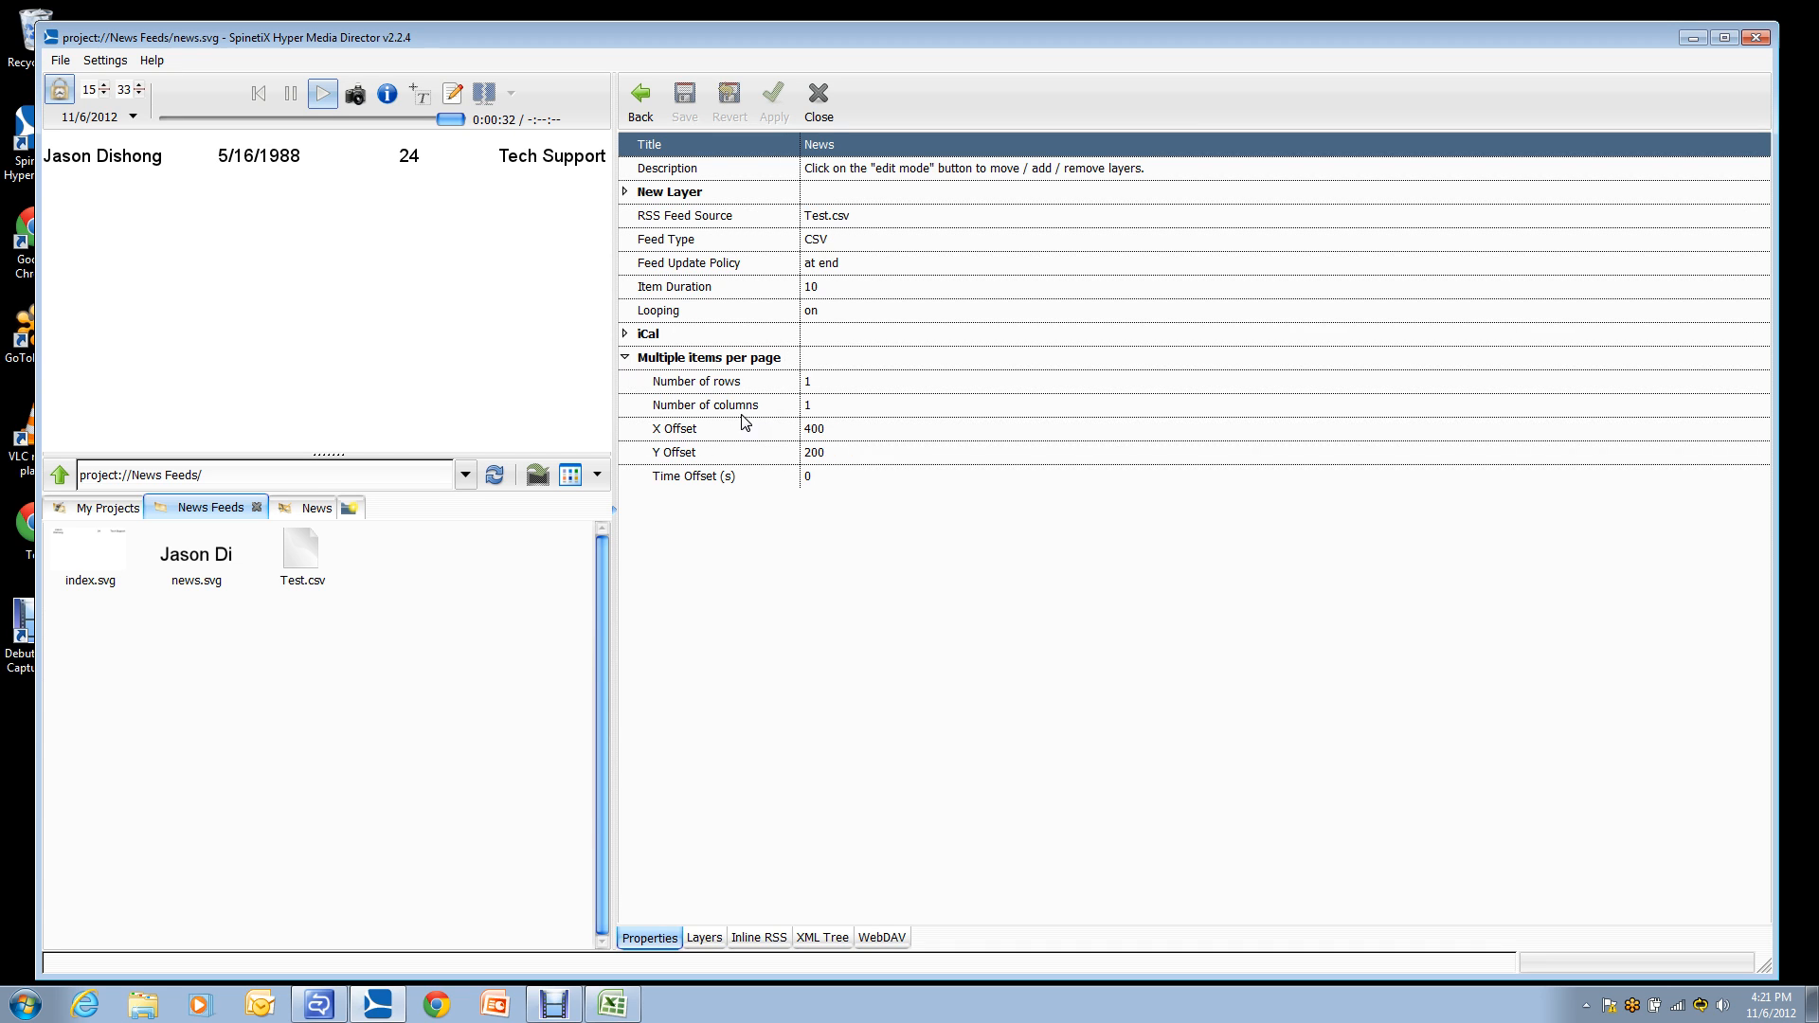
left_click(832, 410)
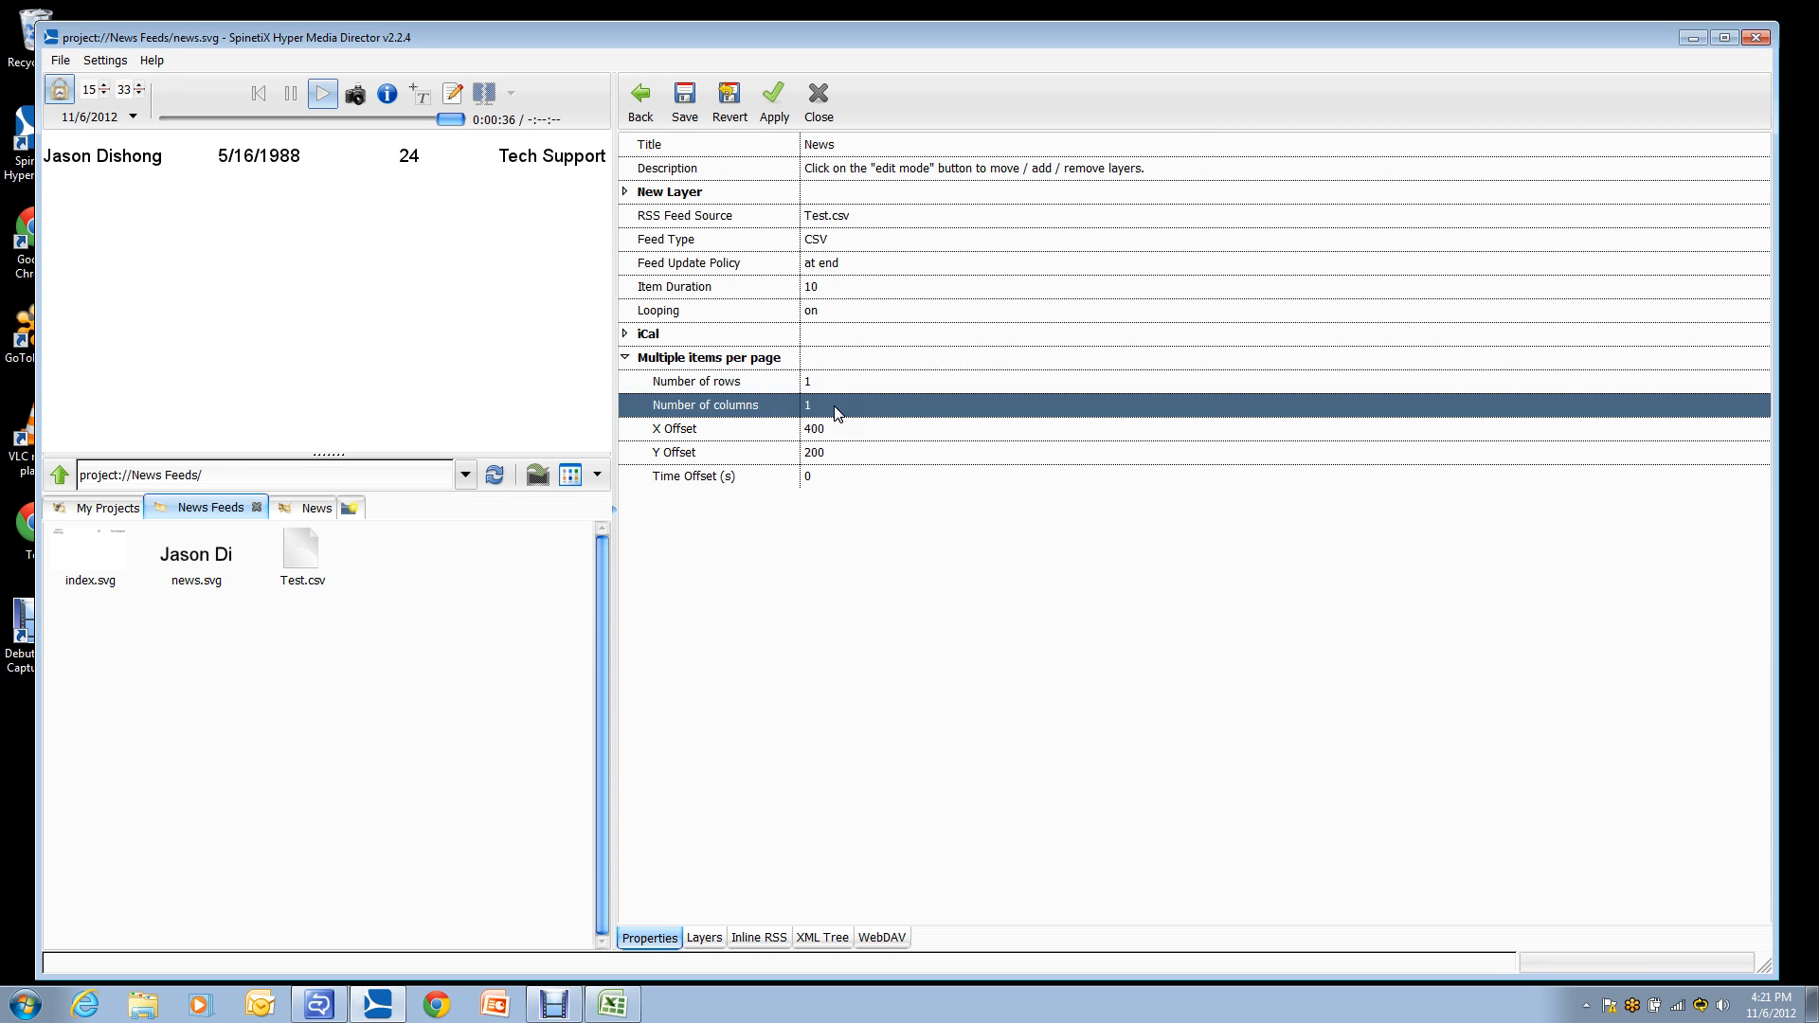
left_click(820, 407)
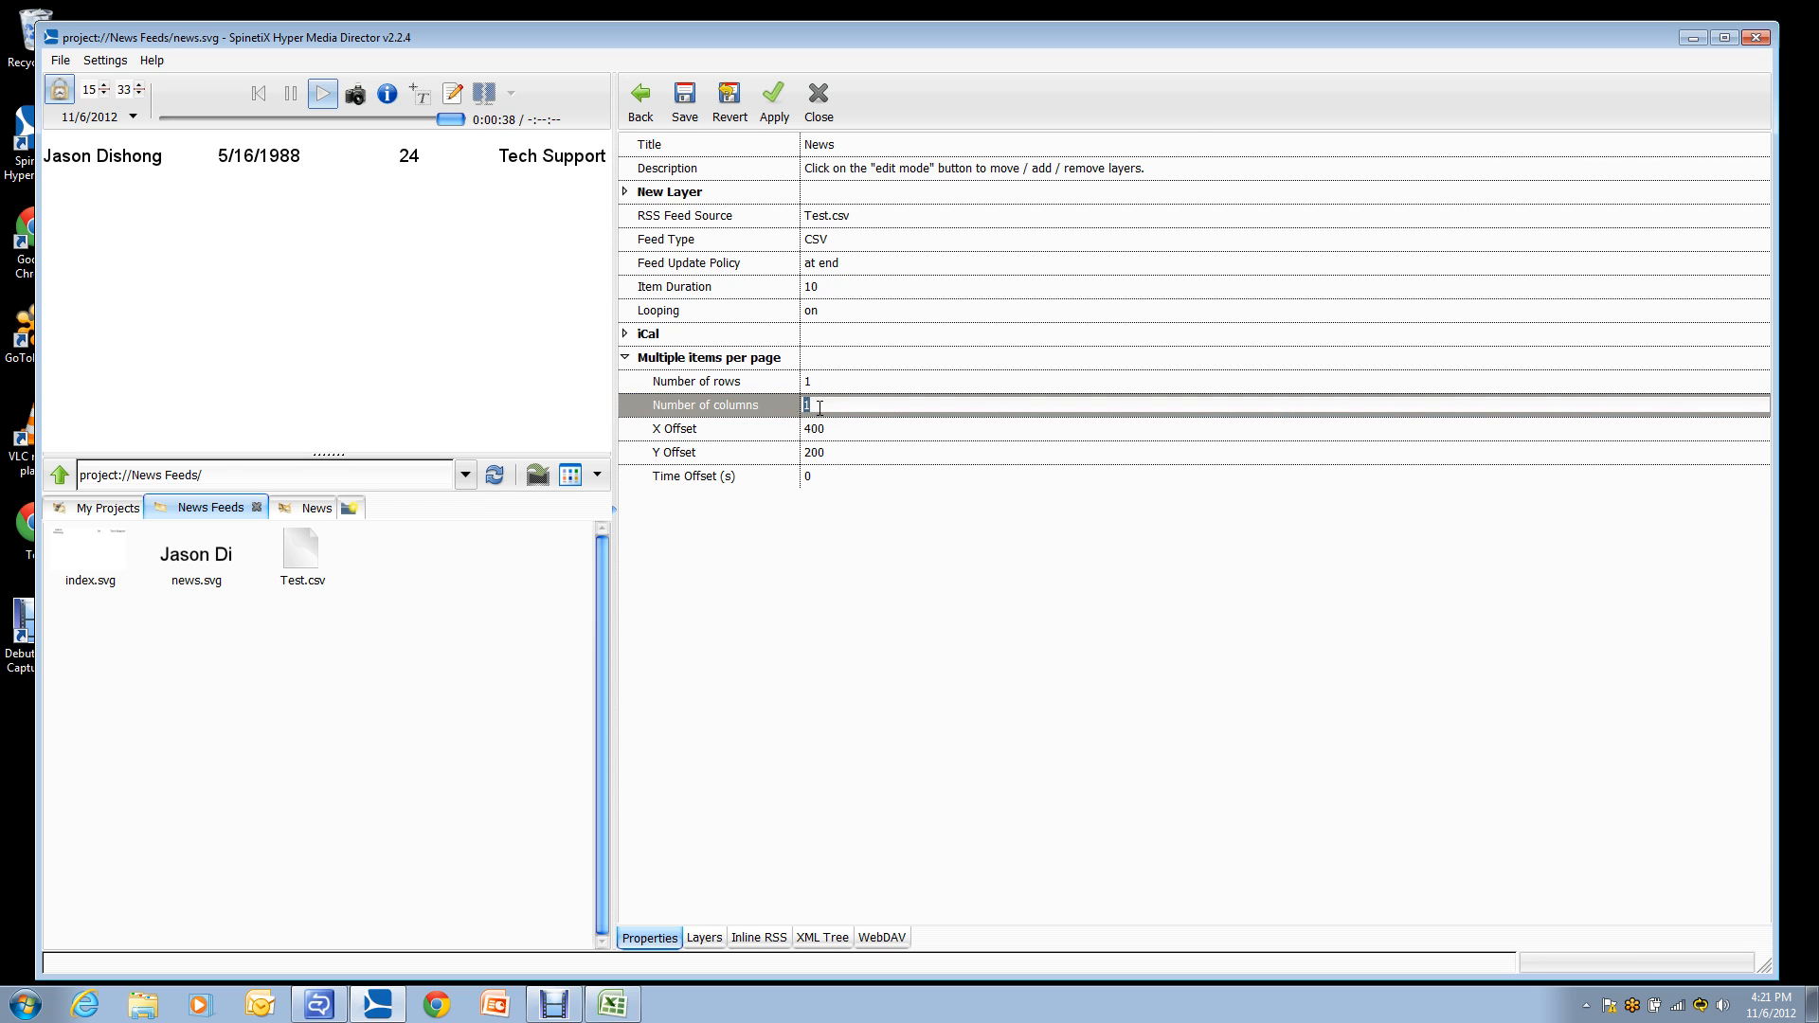
key("Return")
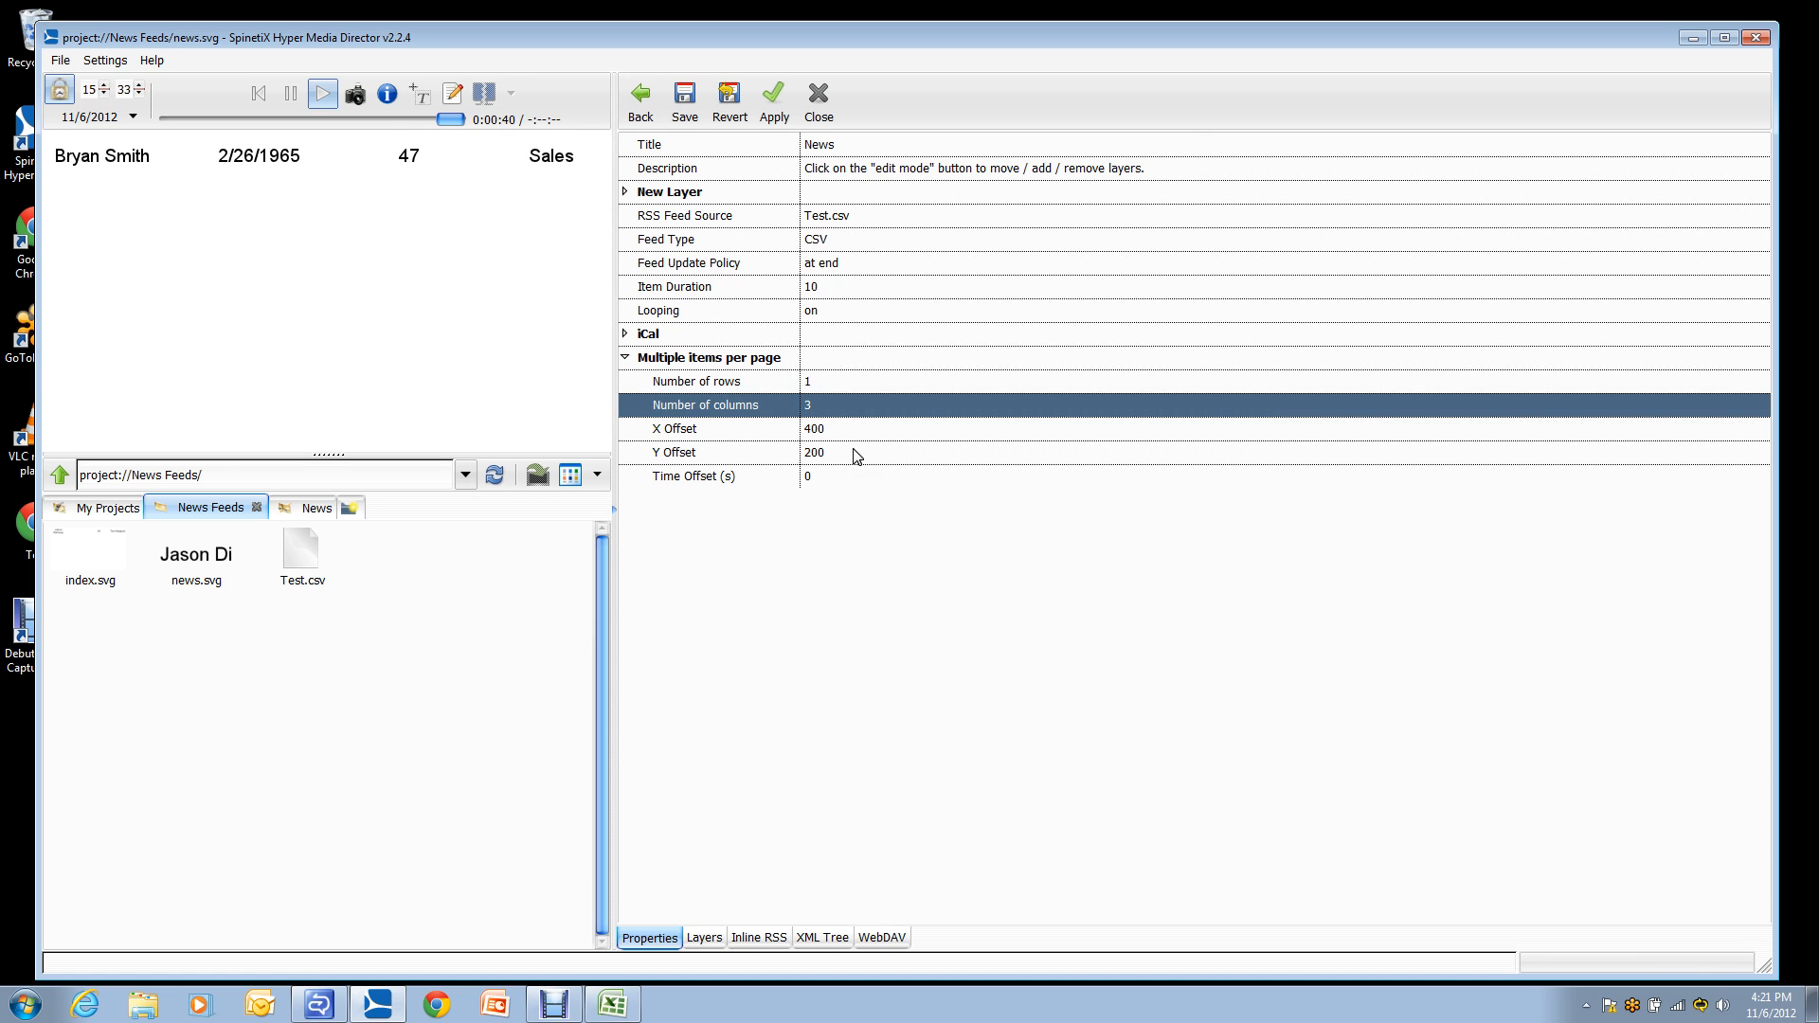
left_click(776, 106)
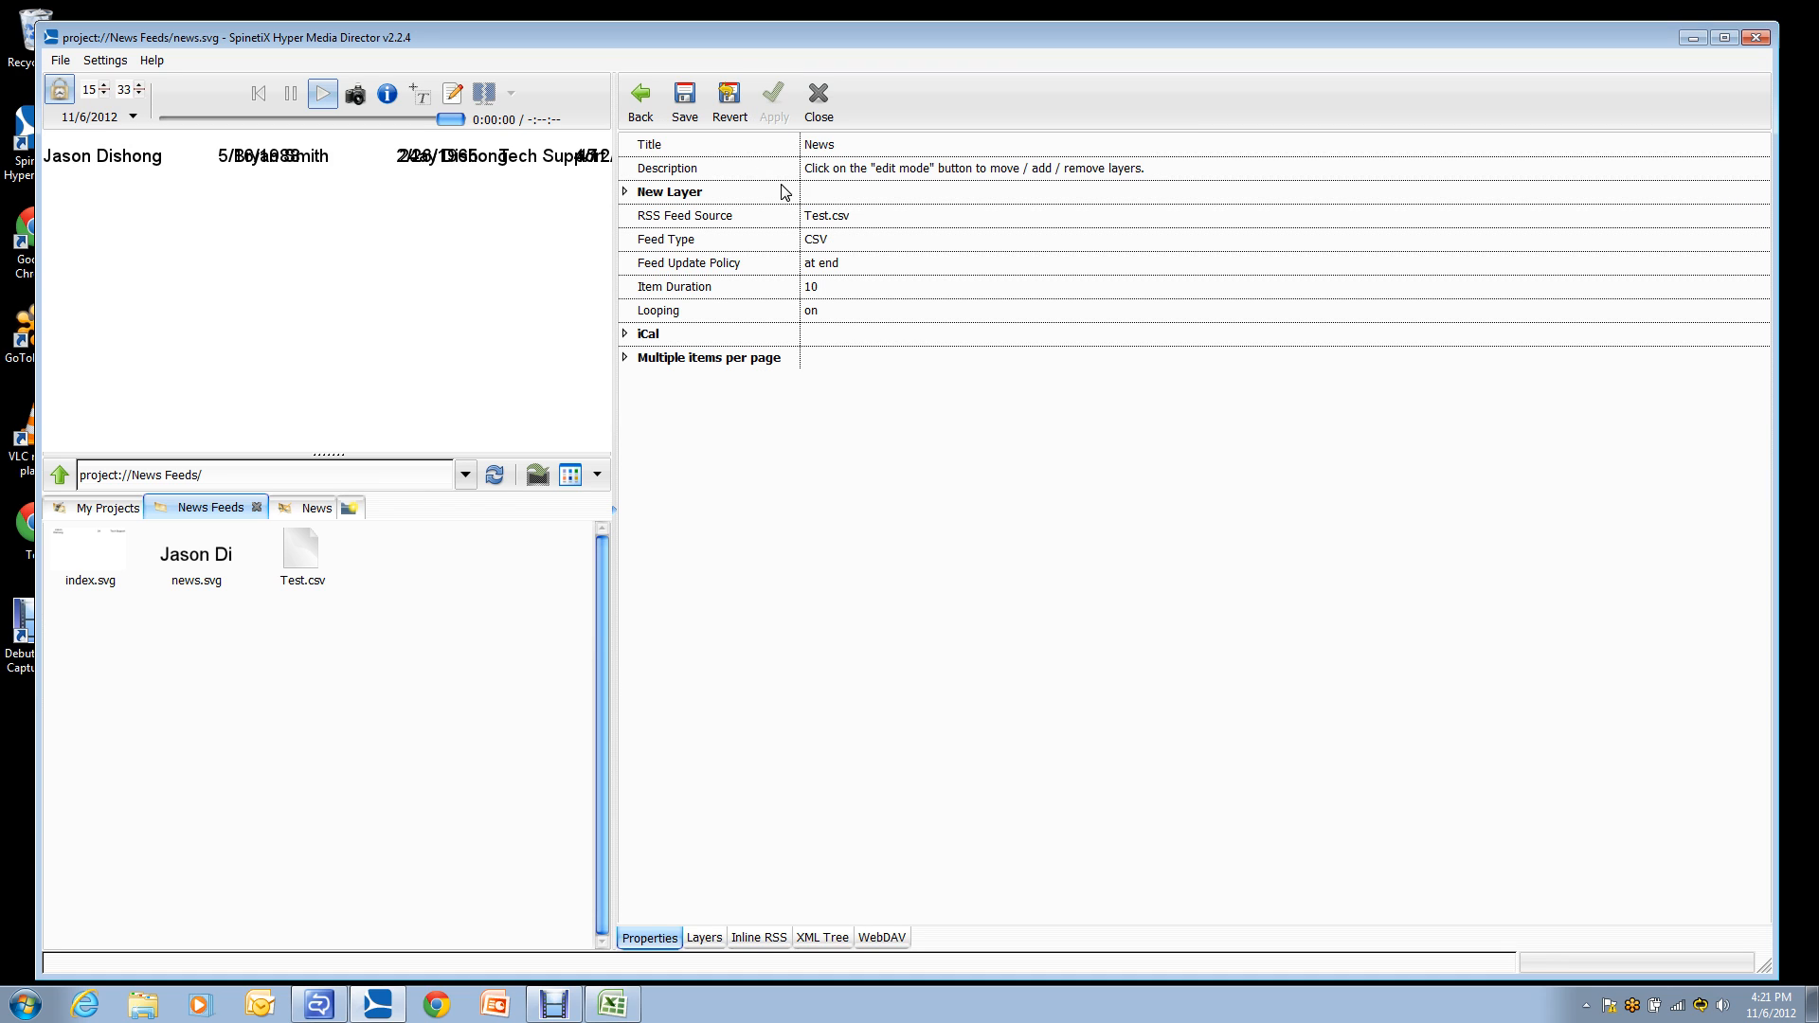
Step: Set multiple items per page to 3 rows and 1 column, and apply the change
left_click(624, 358)
left_click(833, 404)
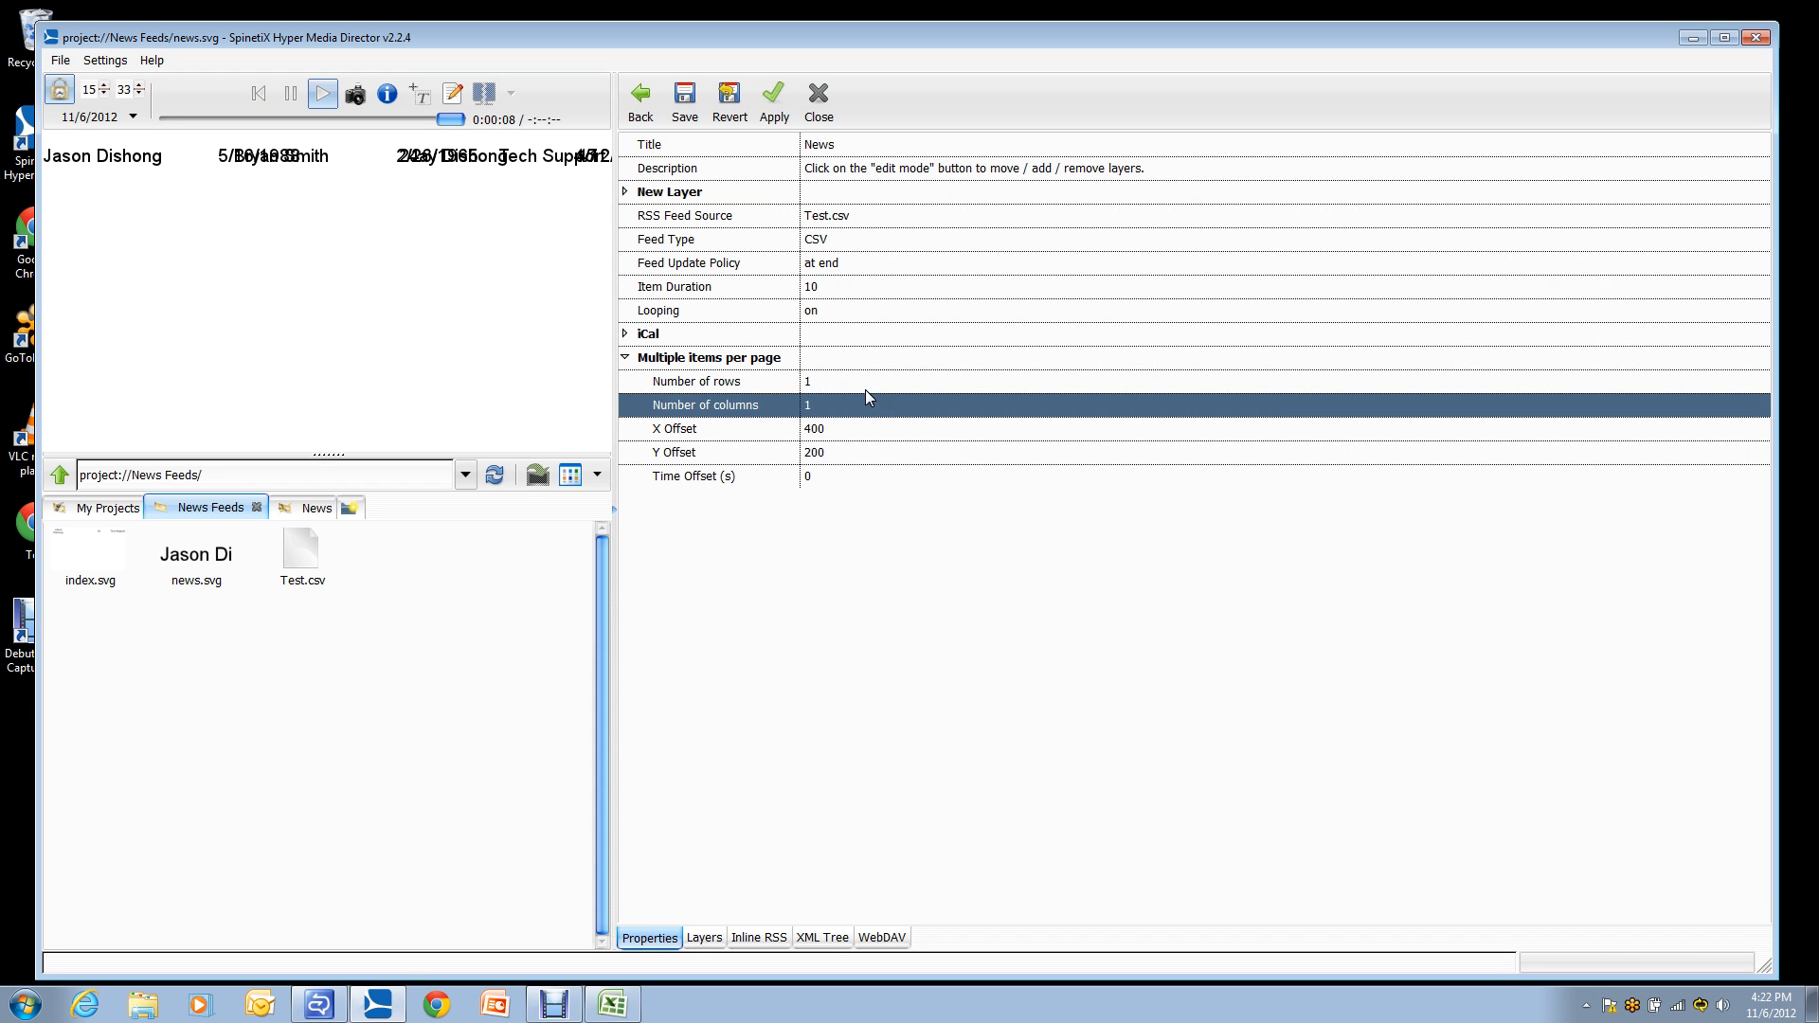
left_click(826, 383)
type("3")
key("Return")
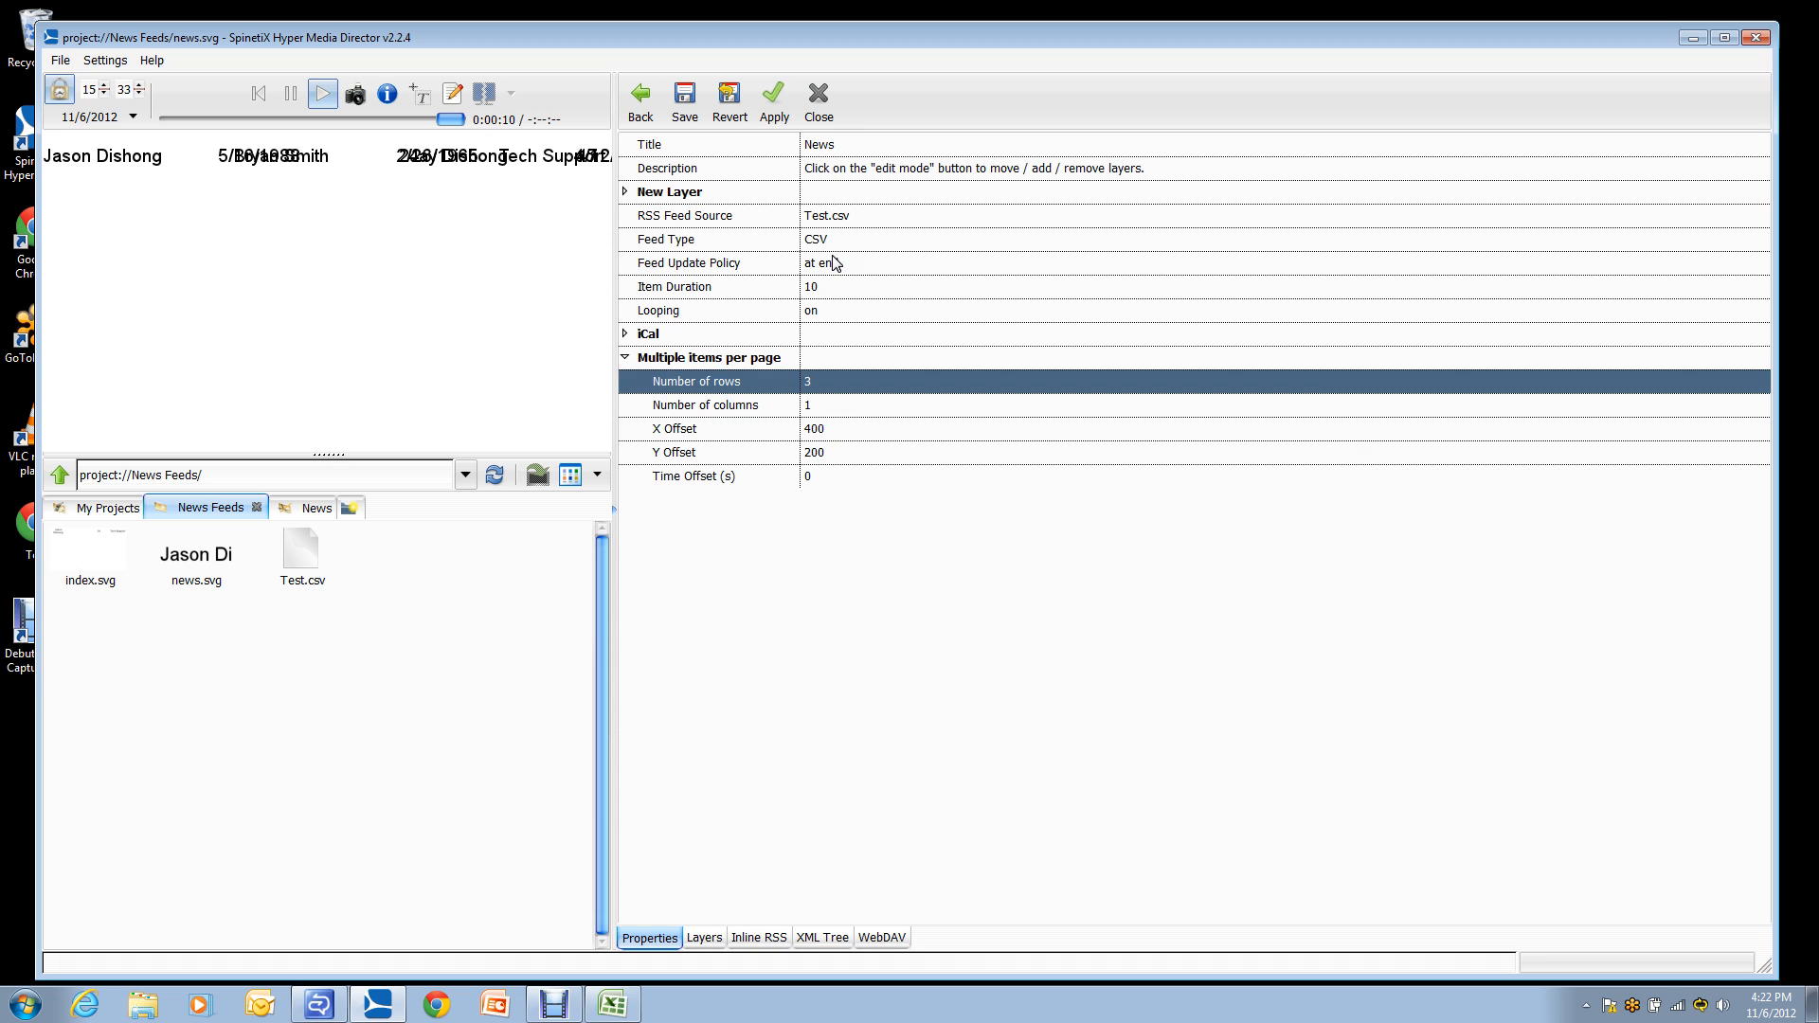
left_click(775, 106)
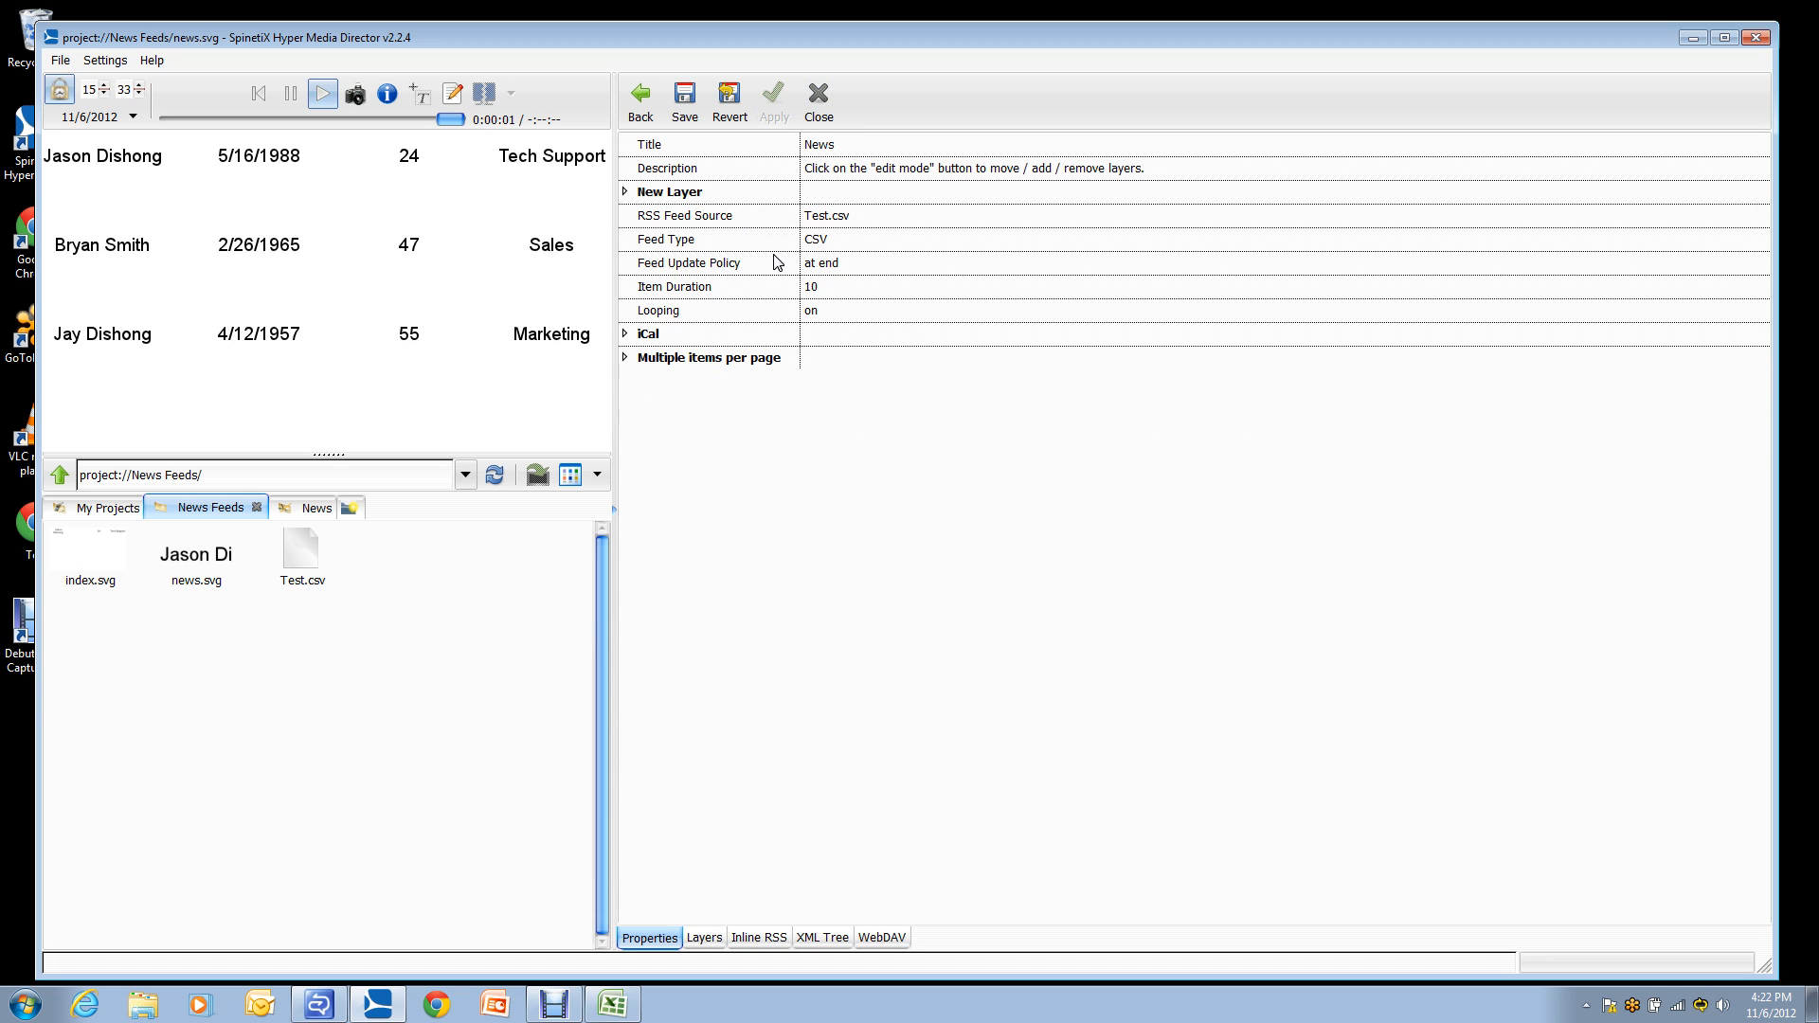
Step: Set the Y offset of the news feed's multiple items per page to 100, apply the change, and save the layout
left_click(625, 359)
left_click(625, 358)
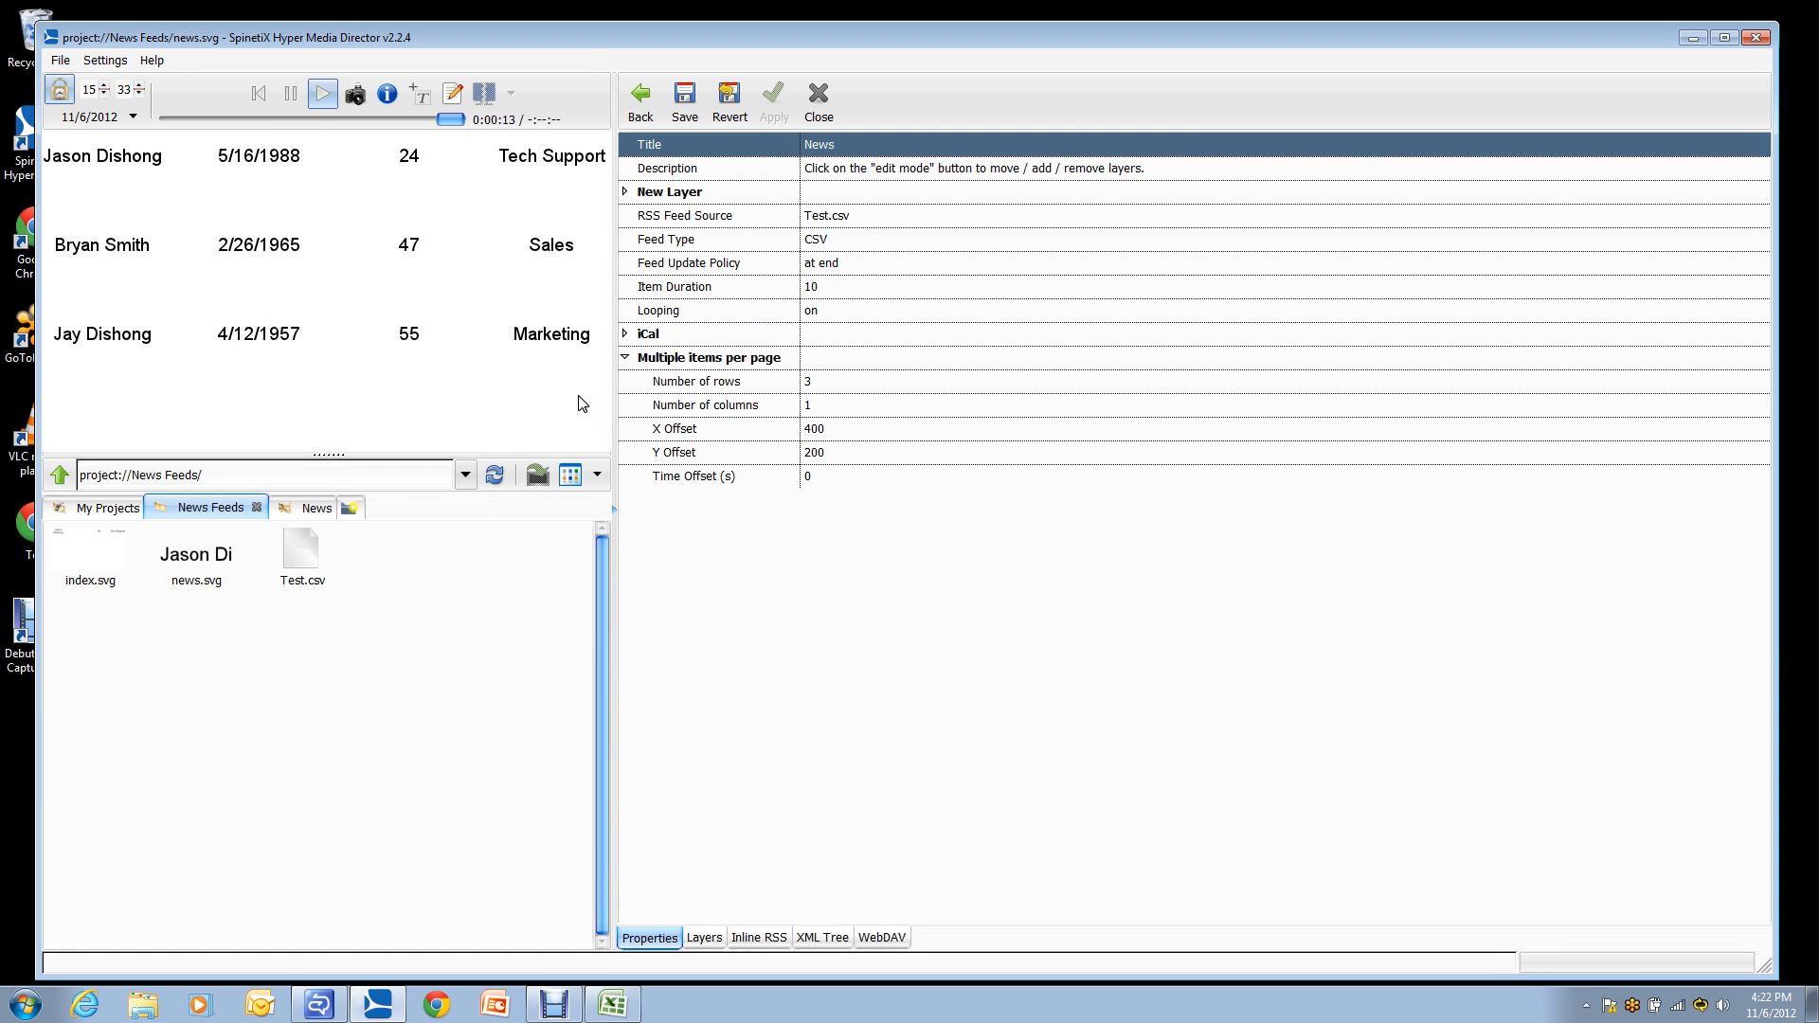
left_click(842, 436)
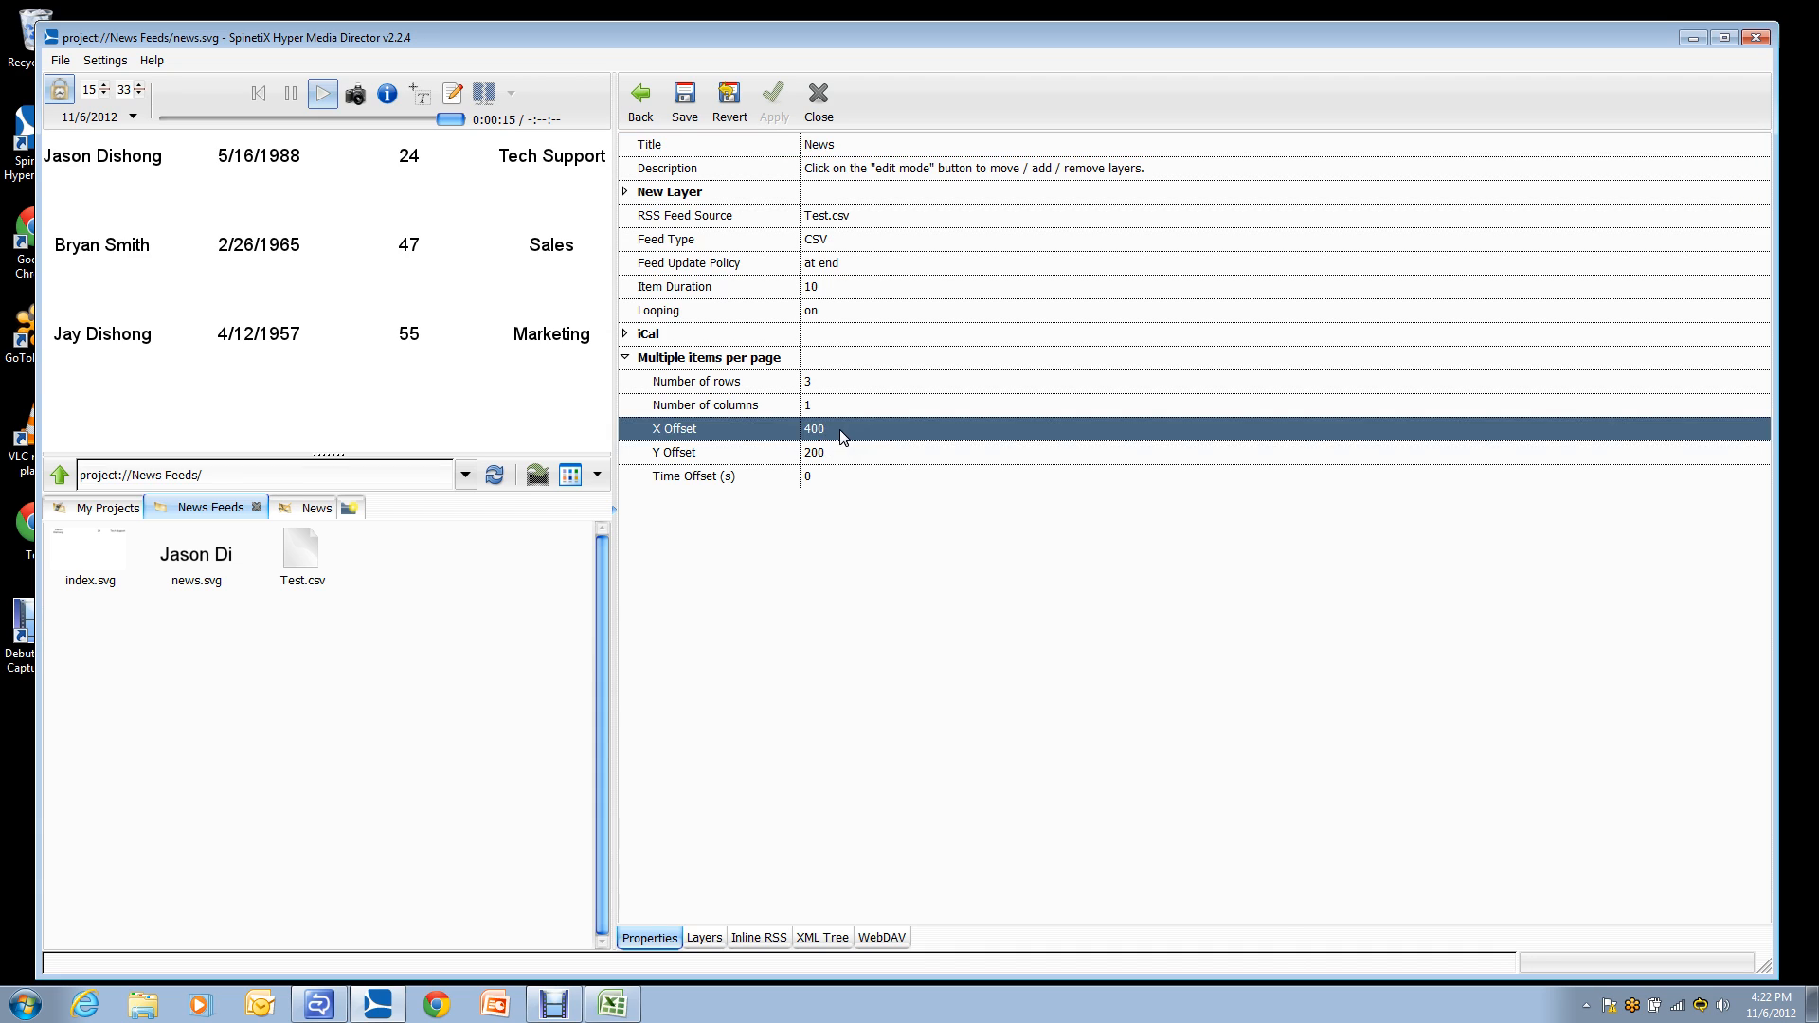
left_click(842, 431)
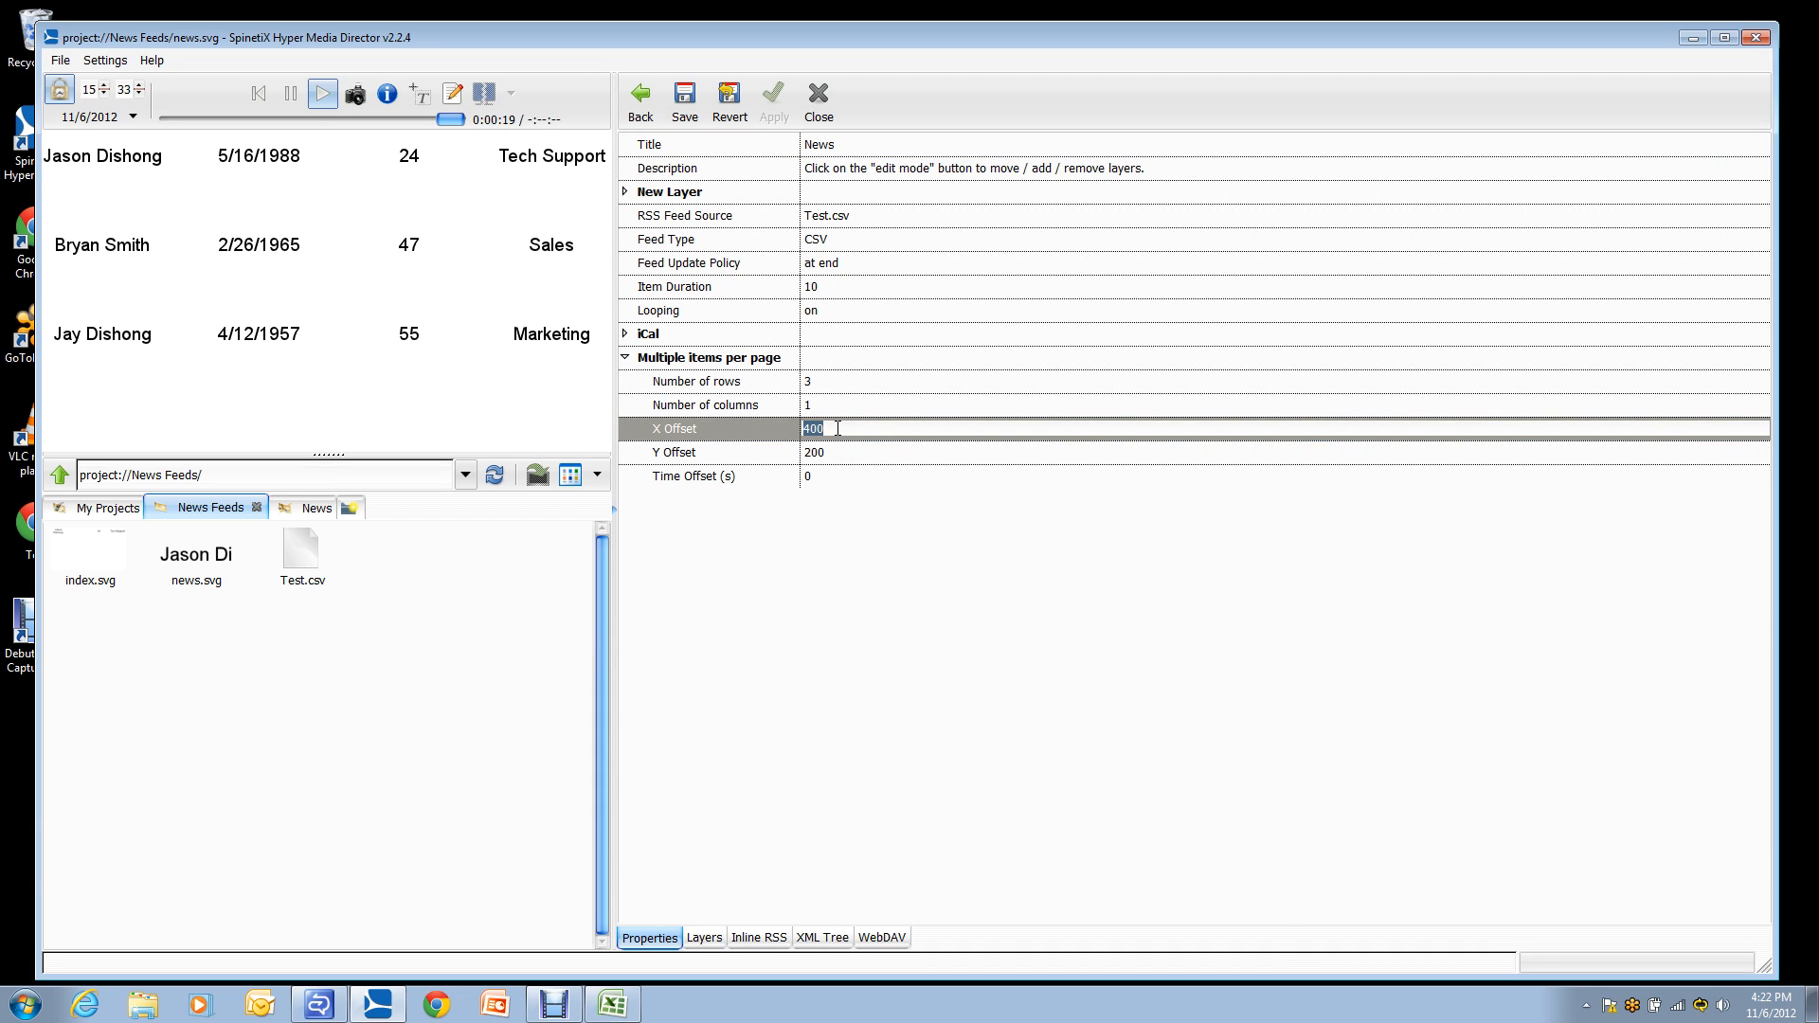
left_click(842, 455)
left_click(843, 454)
left_click_drag(843, 455, 800, 451)
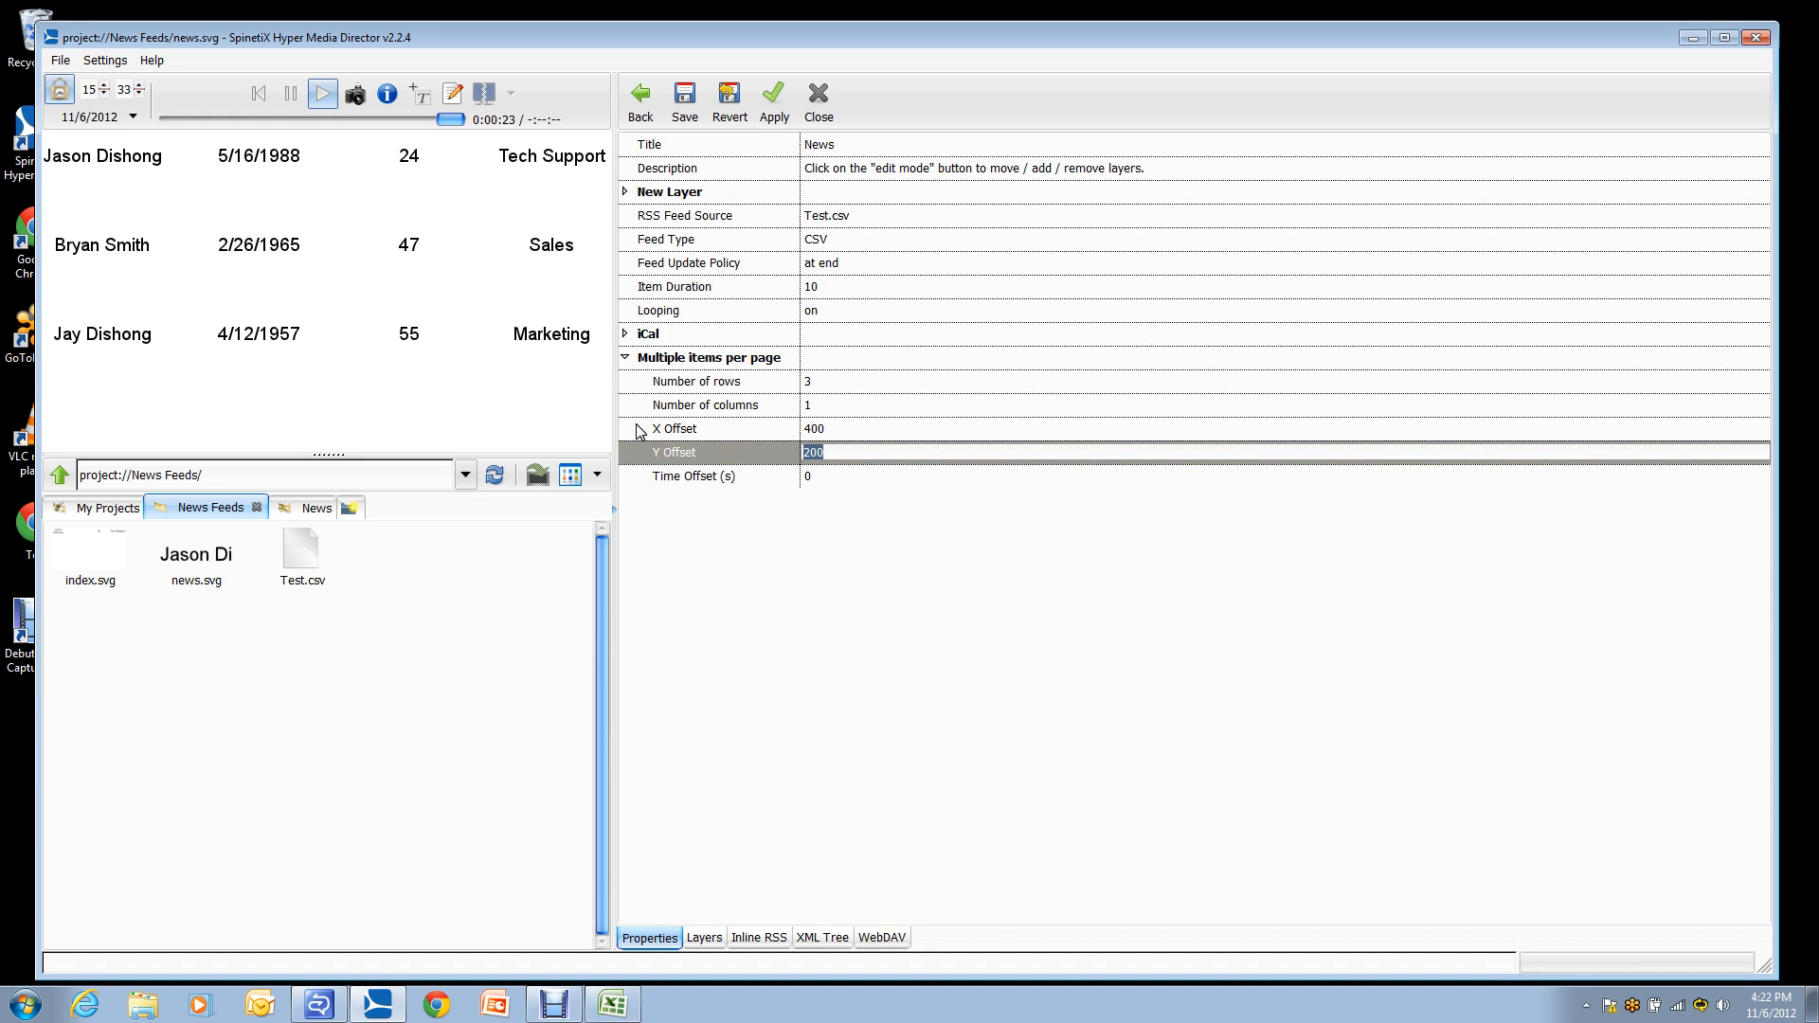
type("10")
key("Return")
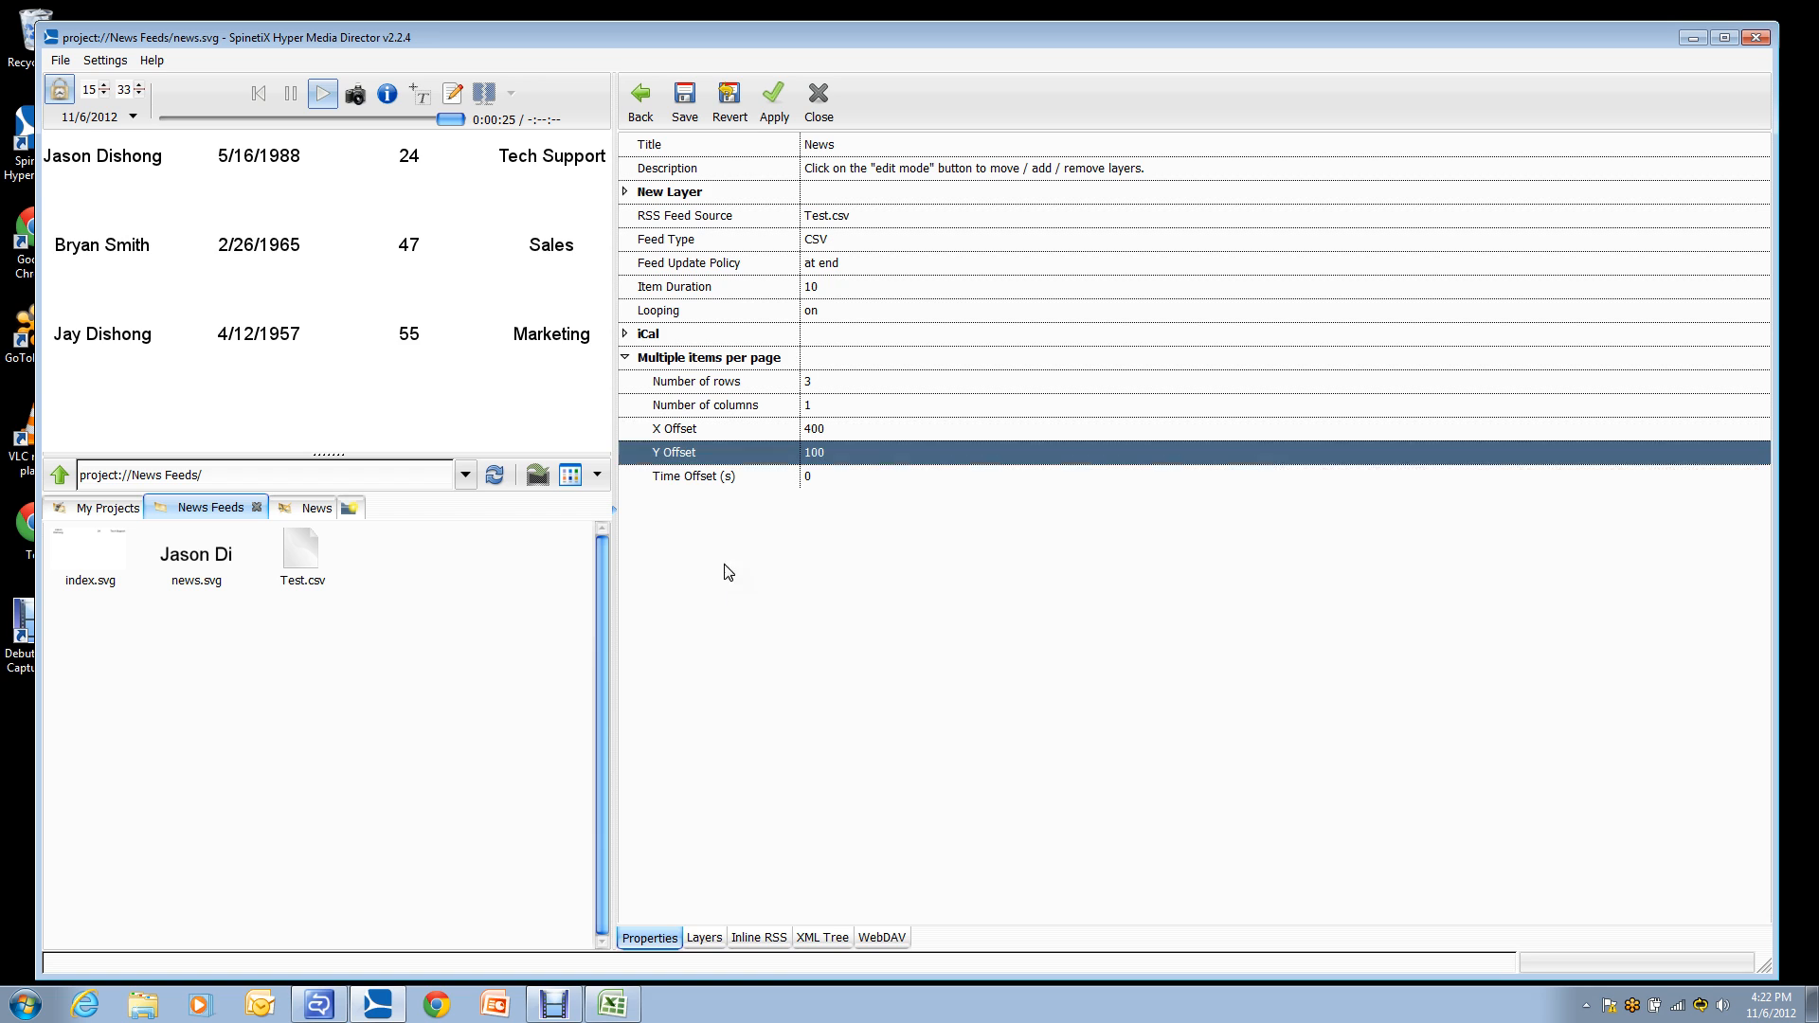
left_click(768, 103)
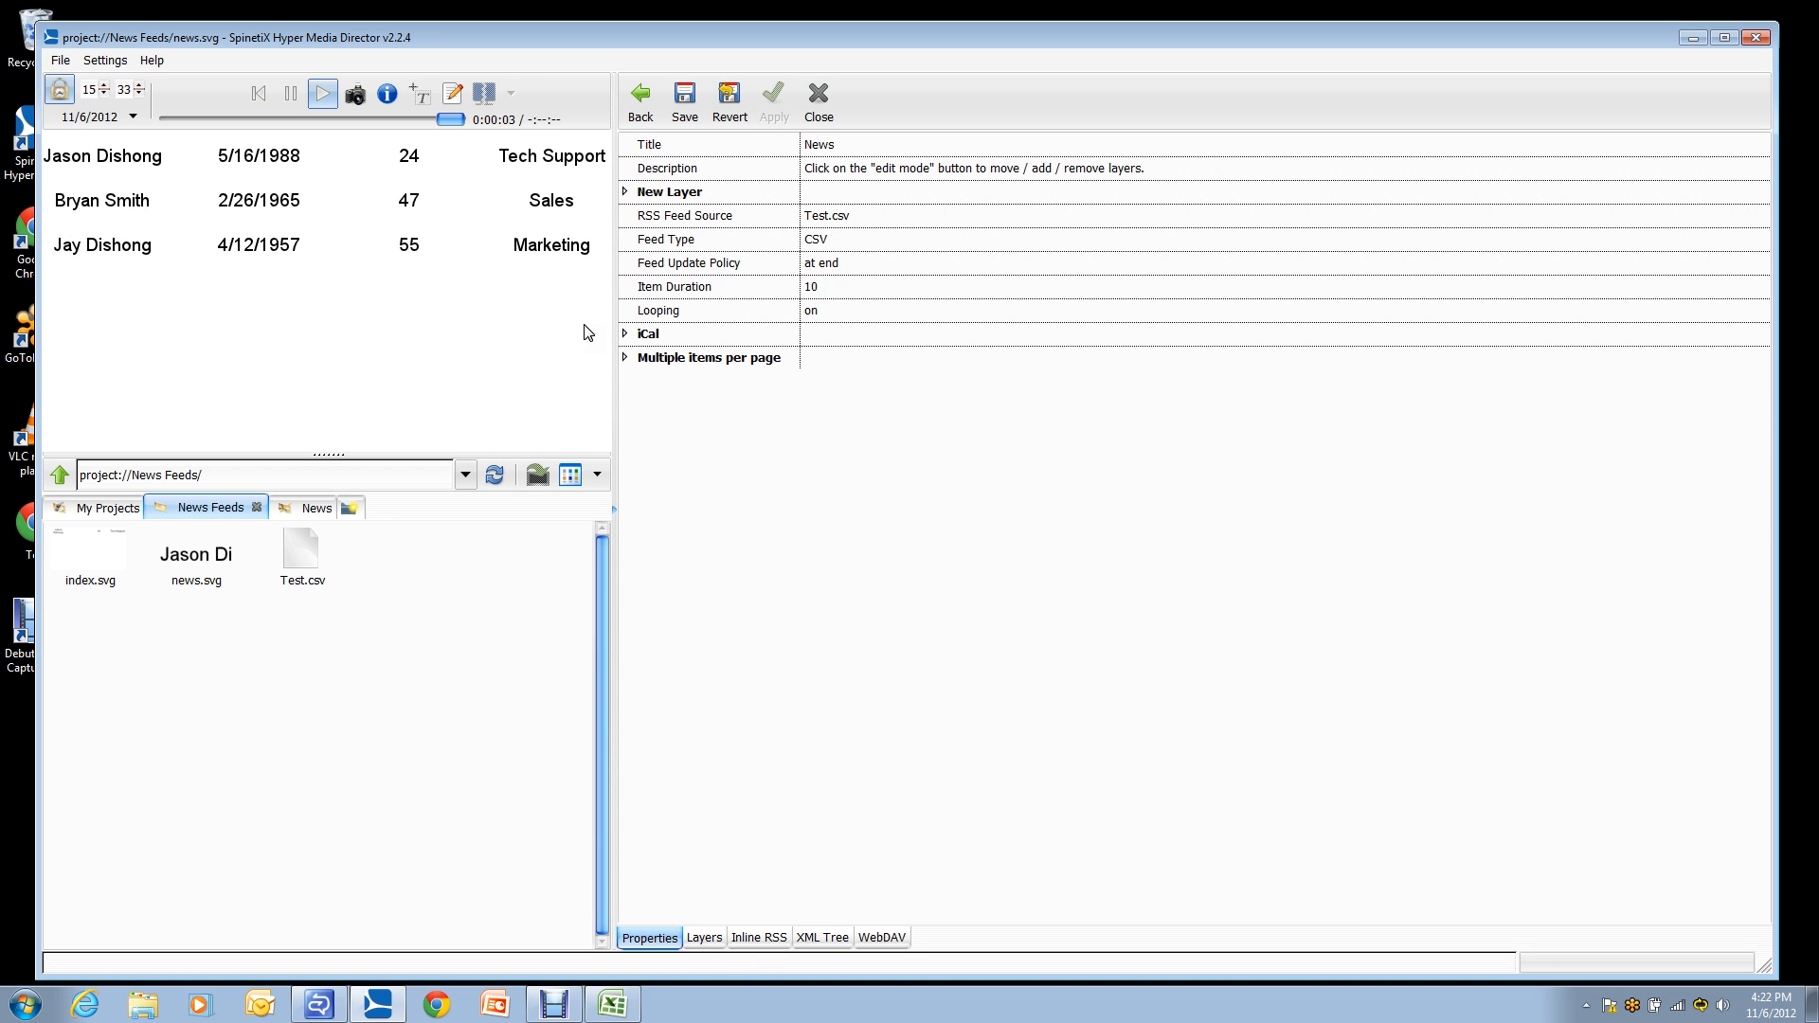
left_click(625, 359)
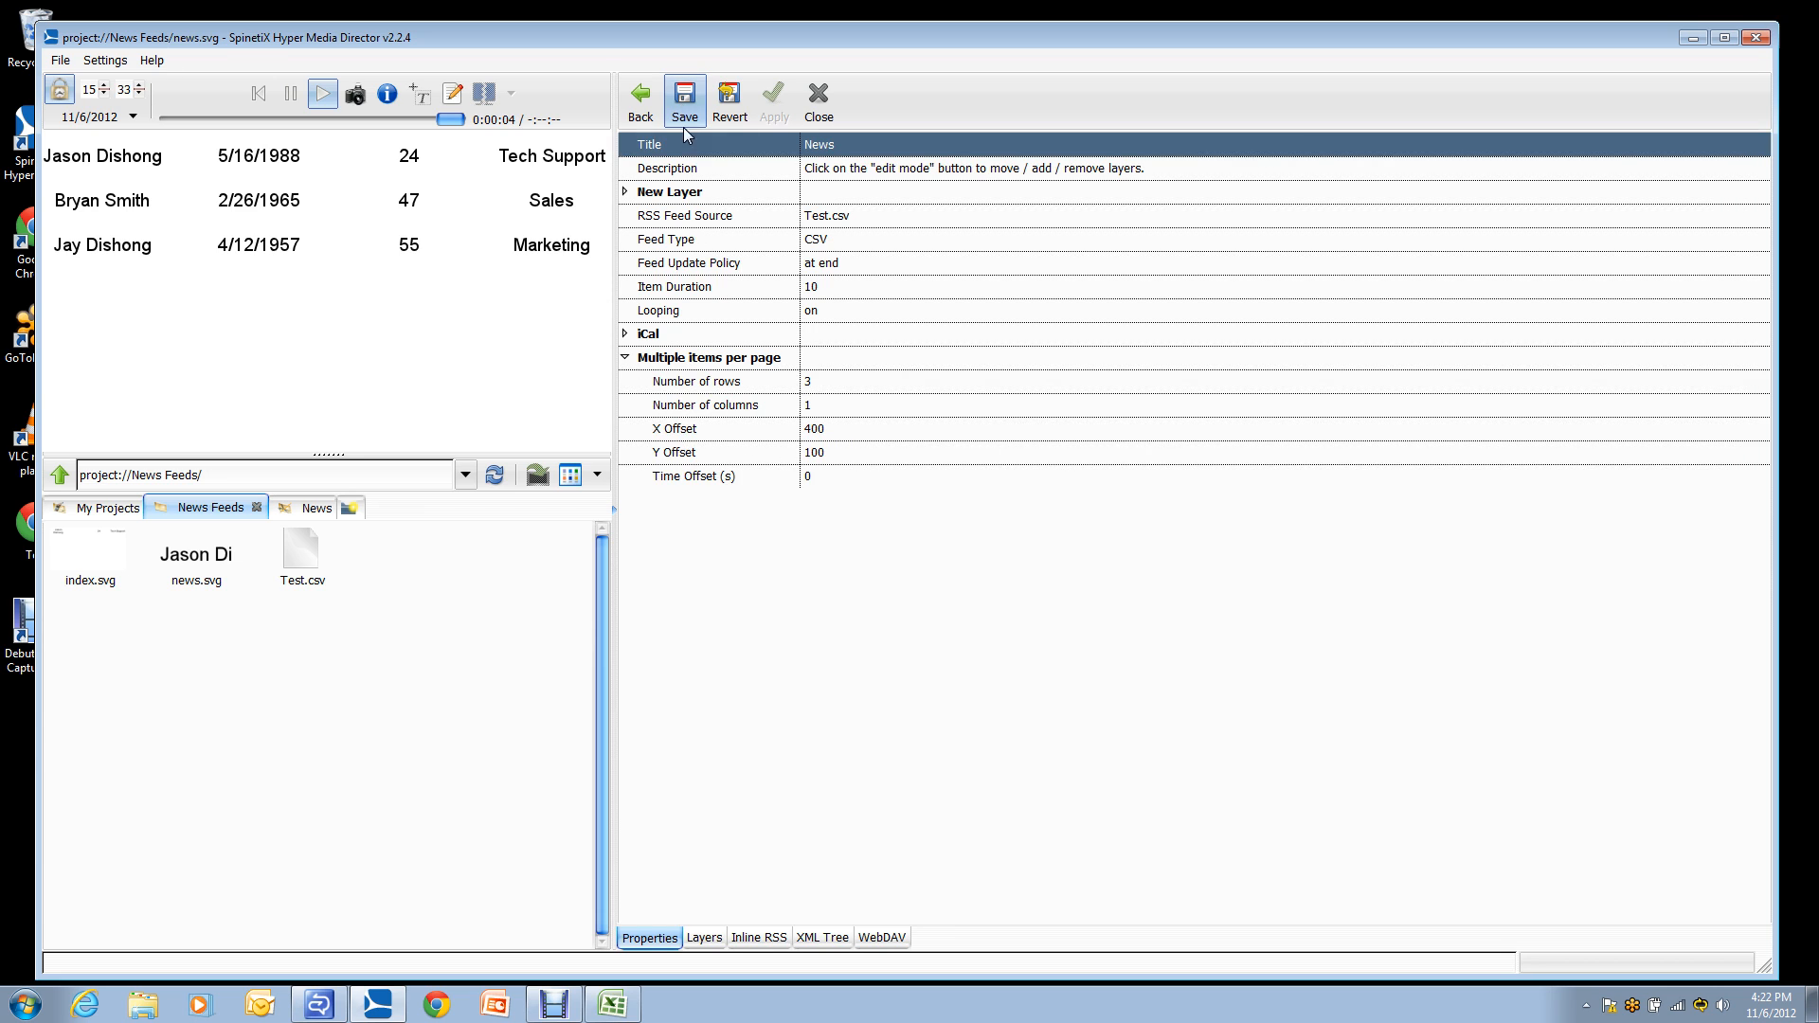
left_click(684, 99)
Step: Try a time offset of 2 seconds for the multiple items per page, applying and saving the change
left_click(625, 358)
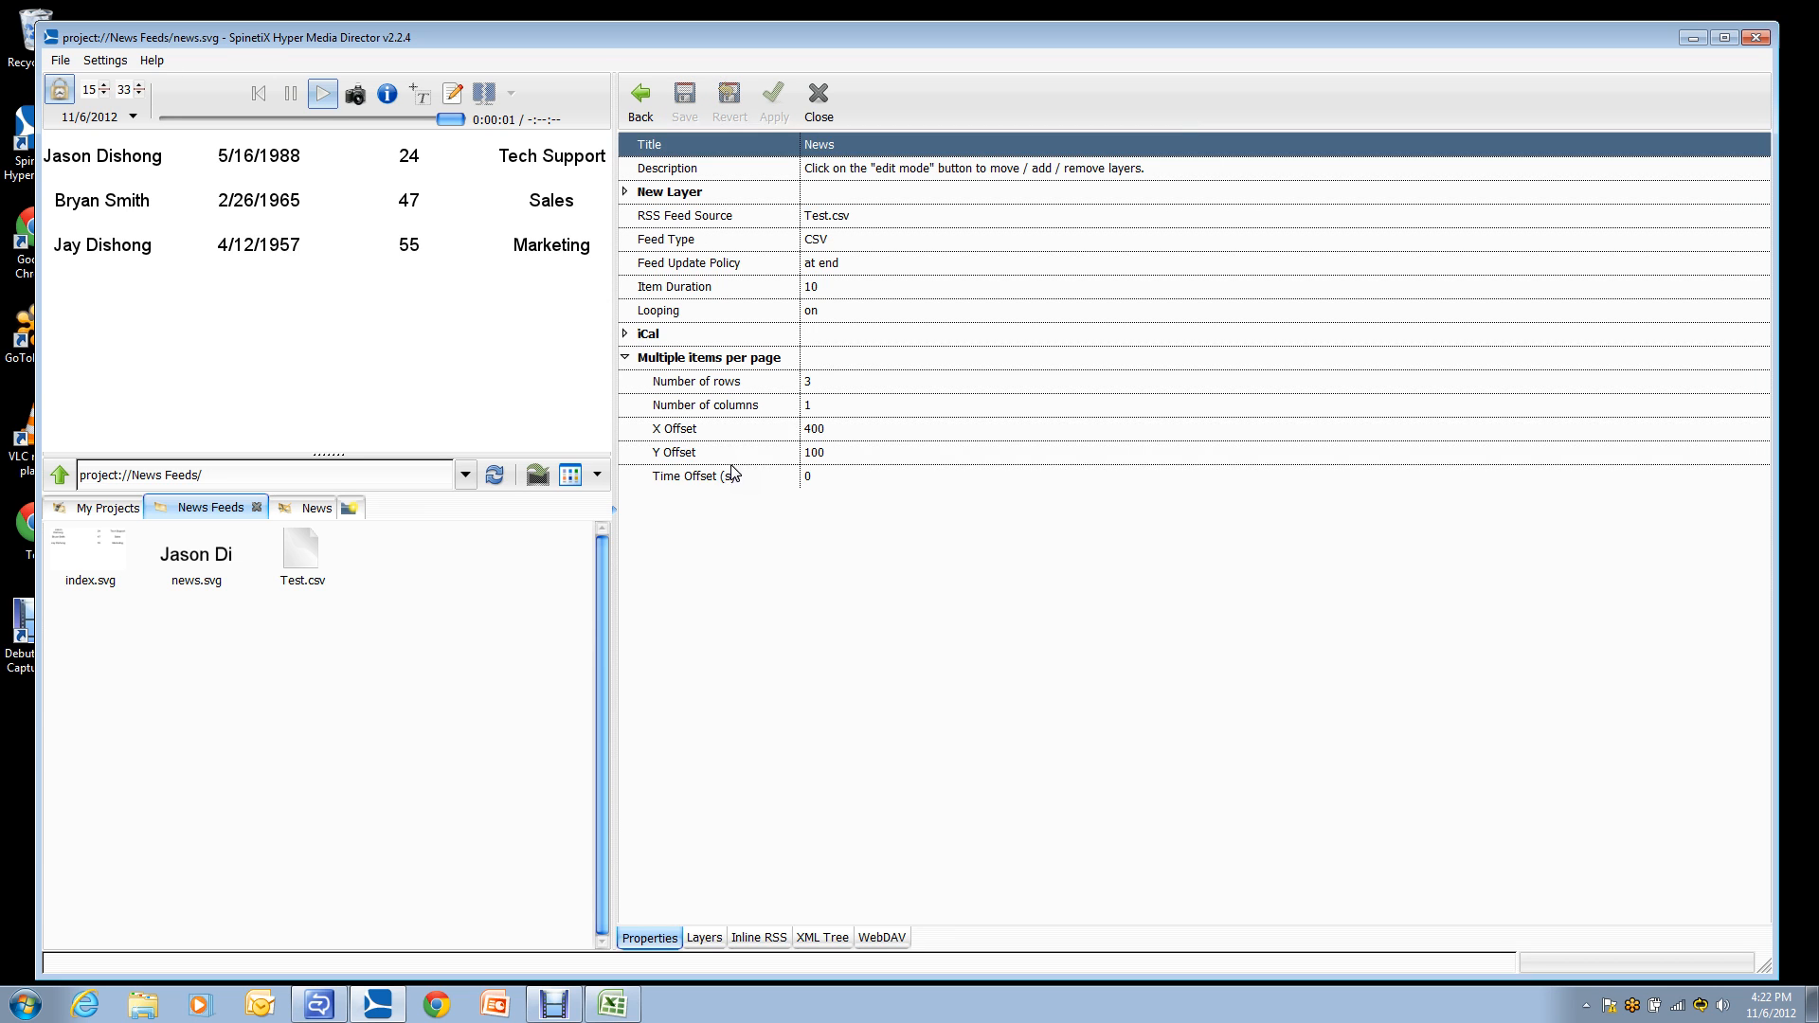
left_click(815, 476)
left_click(818, 479)
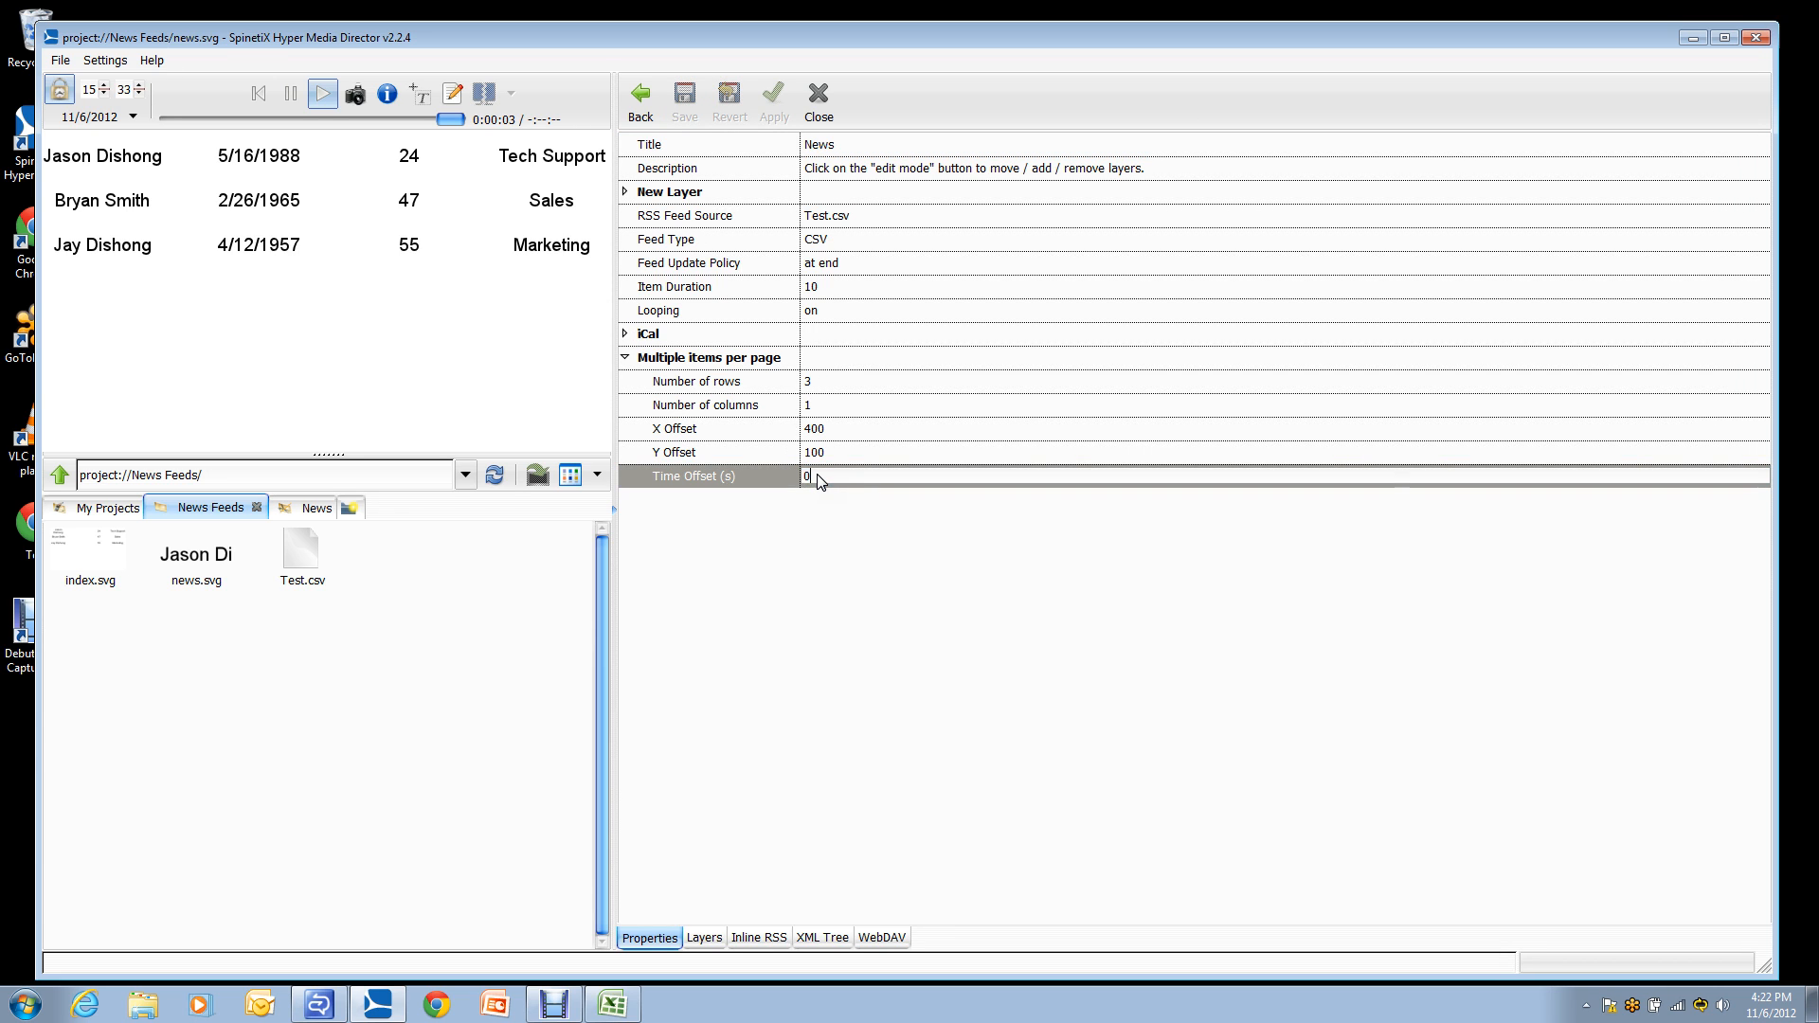
left_click_drag(820, 481, 745, 469)
type("2")
key("Return")
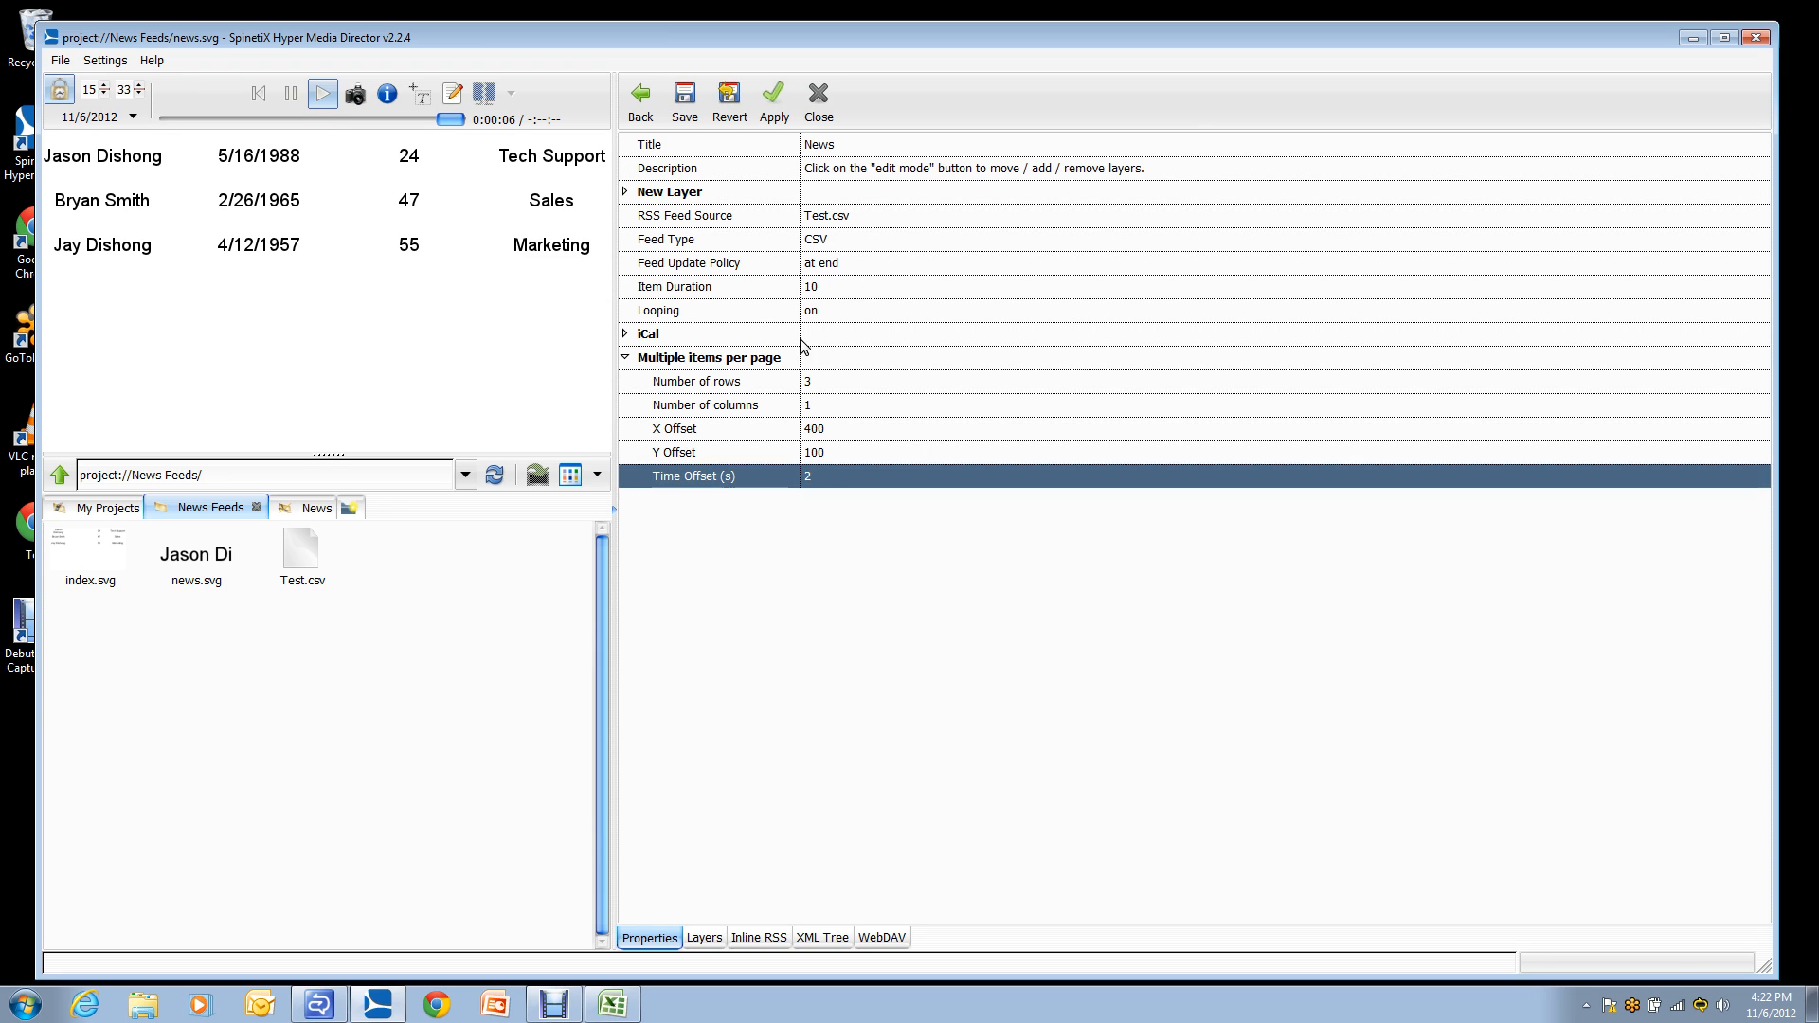
left_click(775, 118)
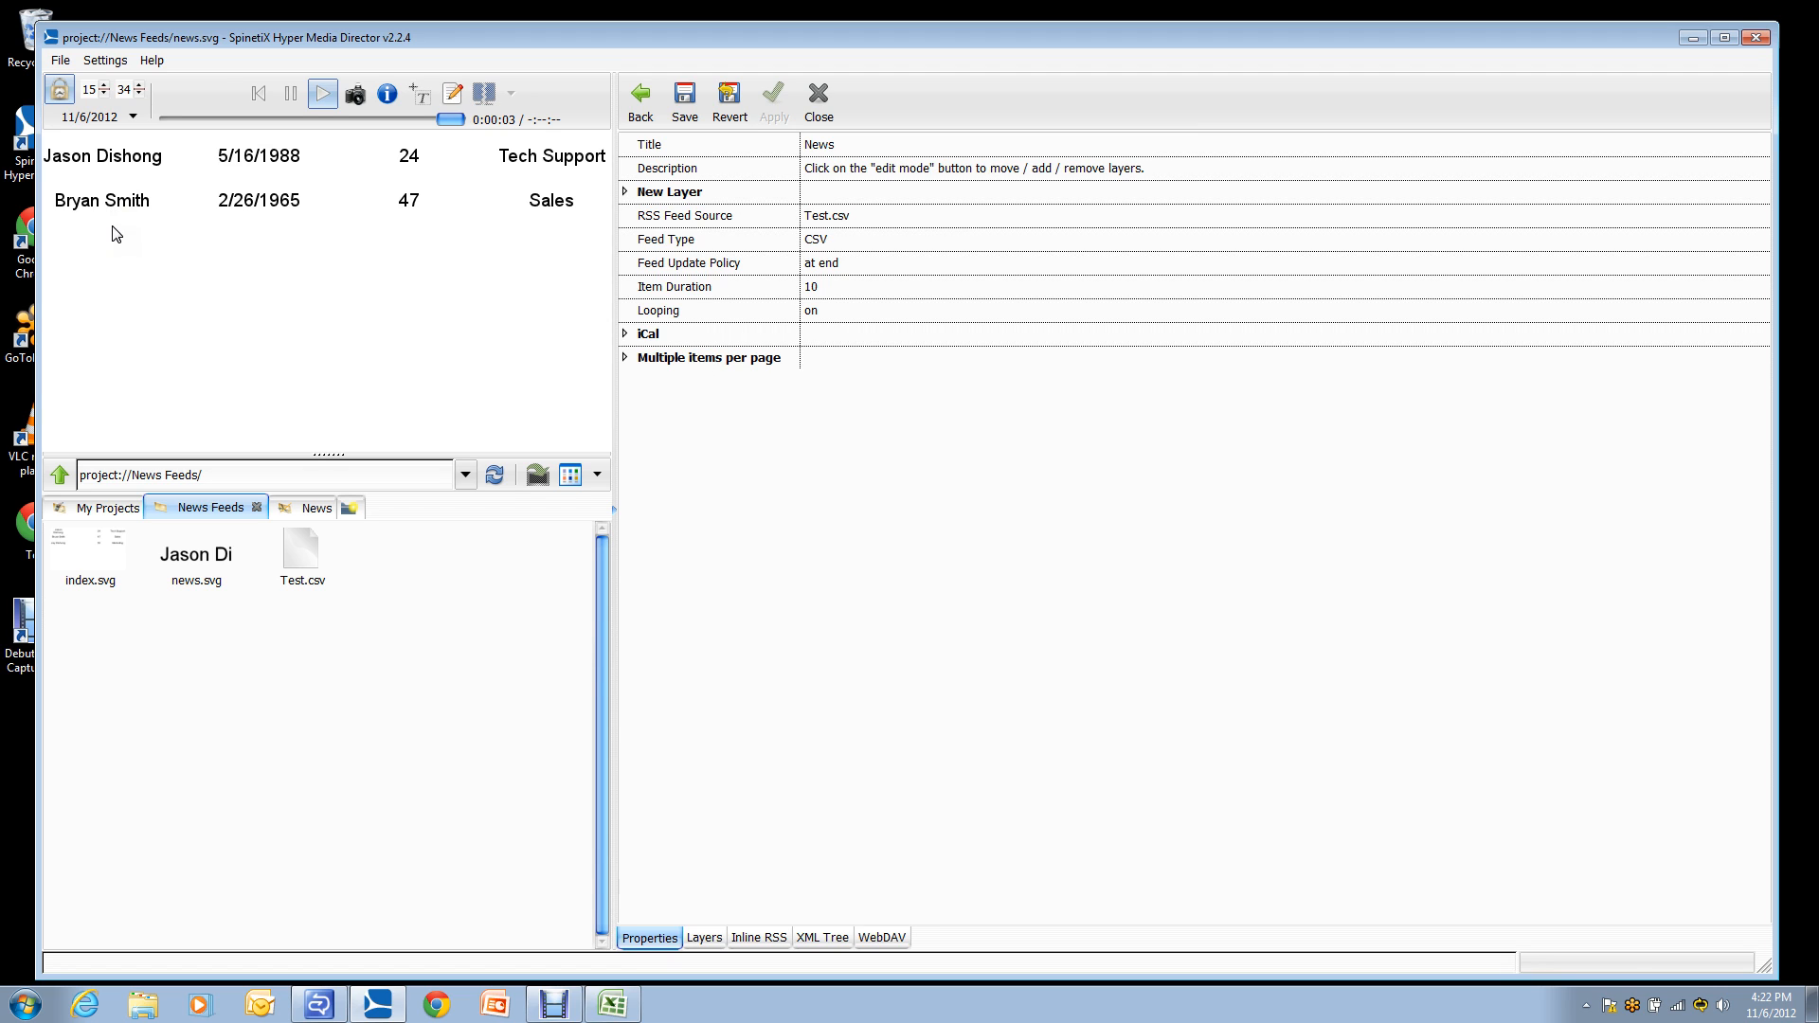
left_click(686, 99)
Step: Set the multiple items' time offset to .1 seconds, apply and save it, and return to index.svg
left_click(625, 357)
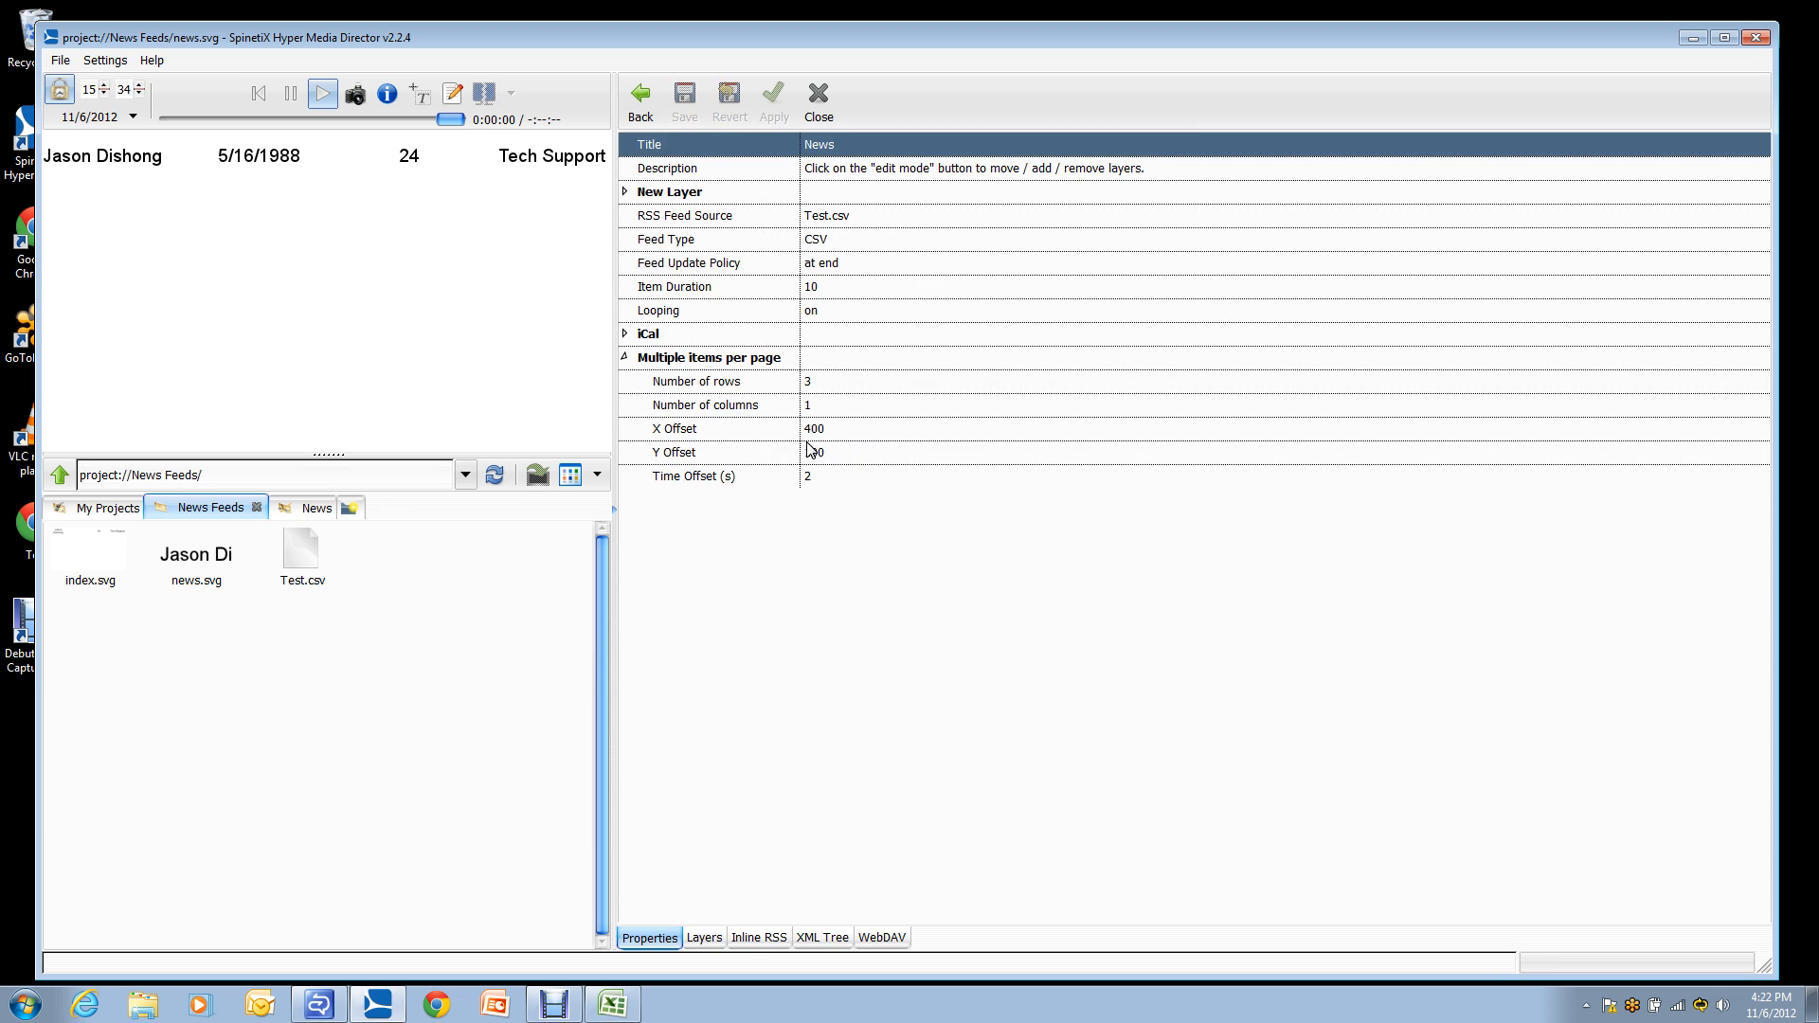
left_click(826, 475)
left_click(826, 474)
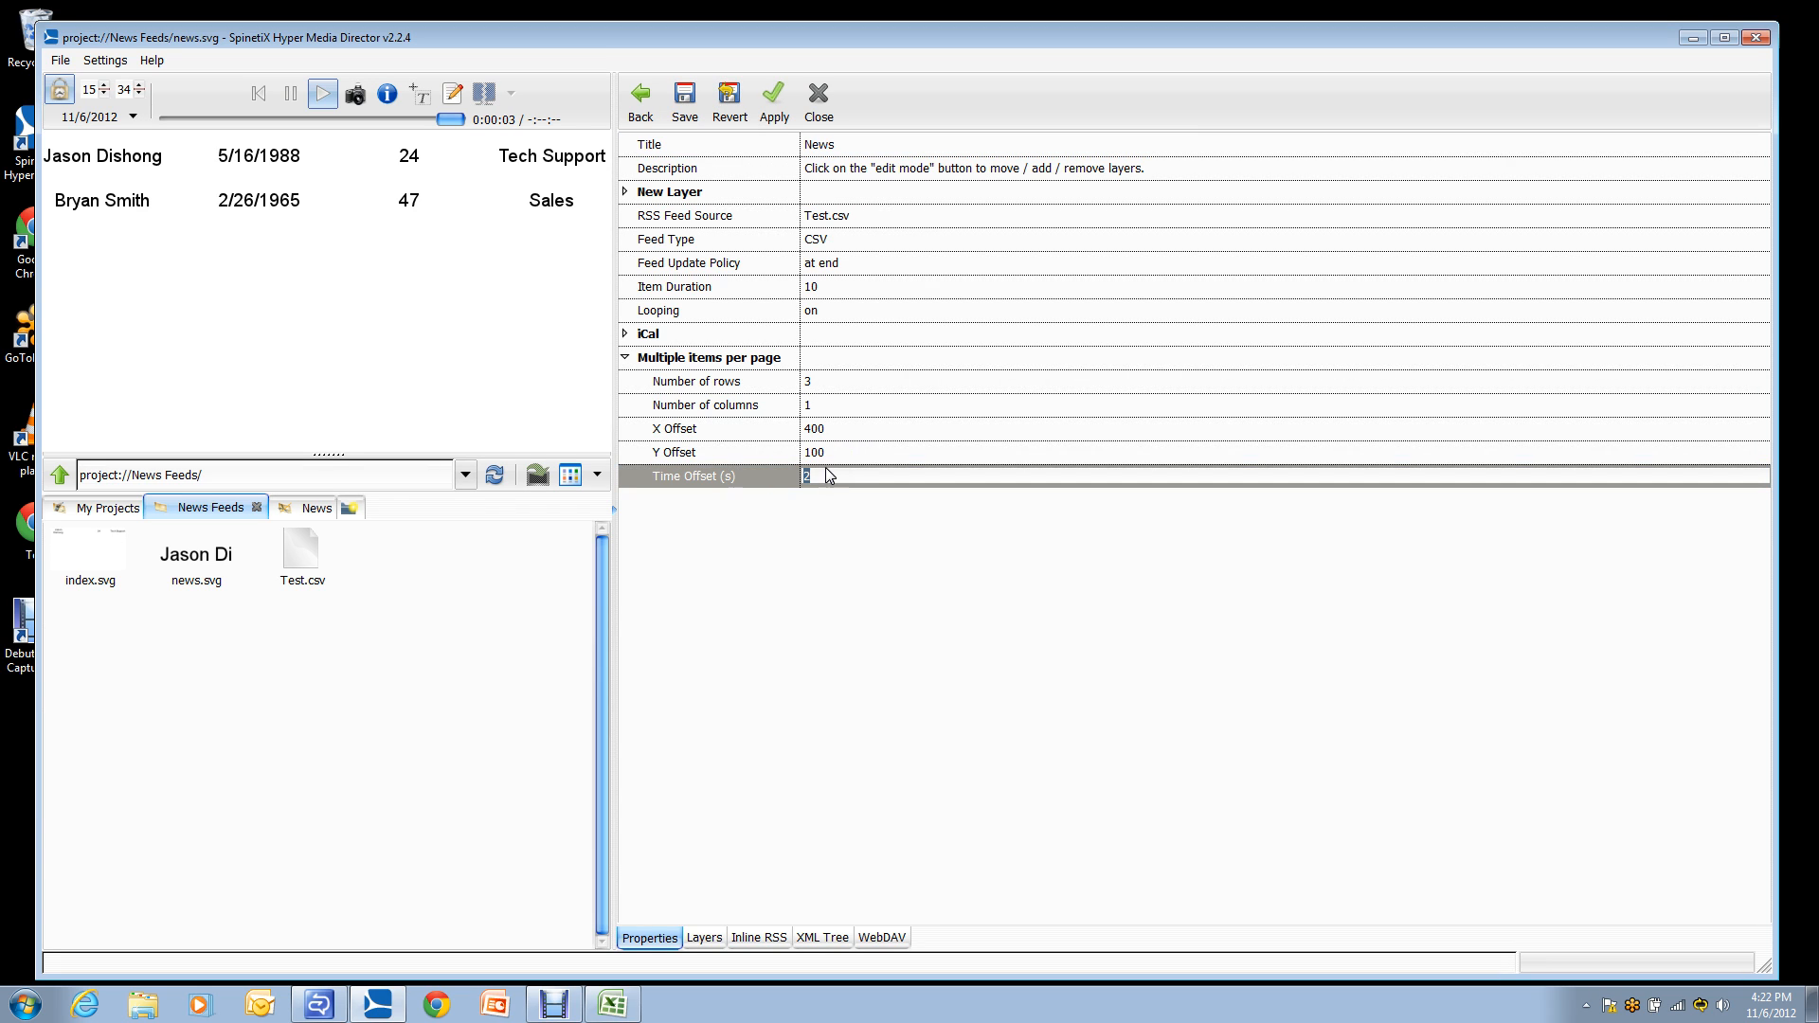
type(".1")
key("Return")
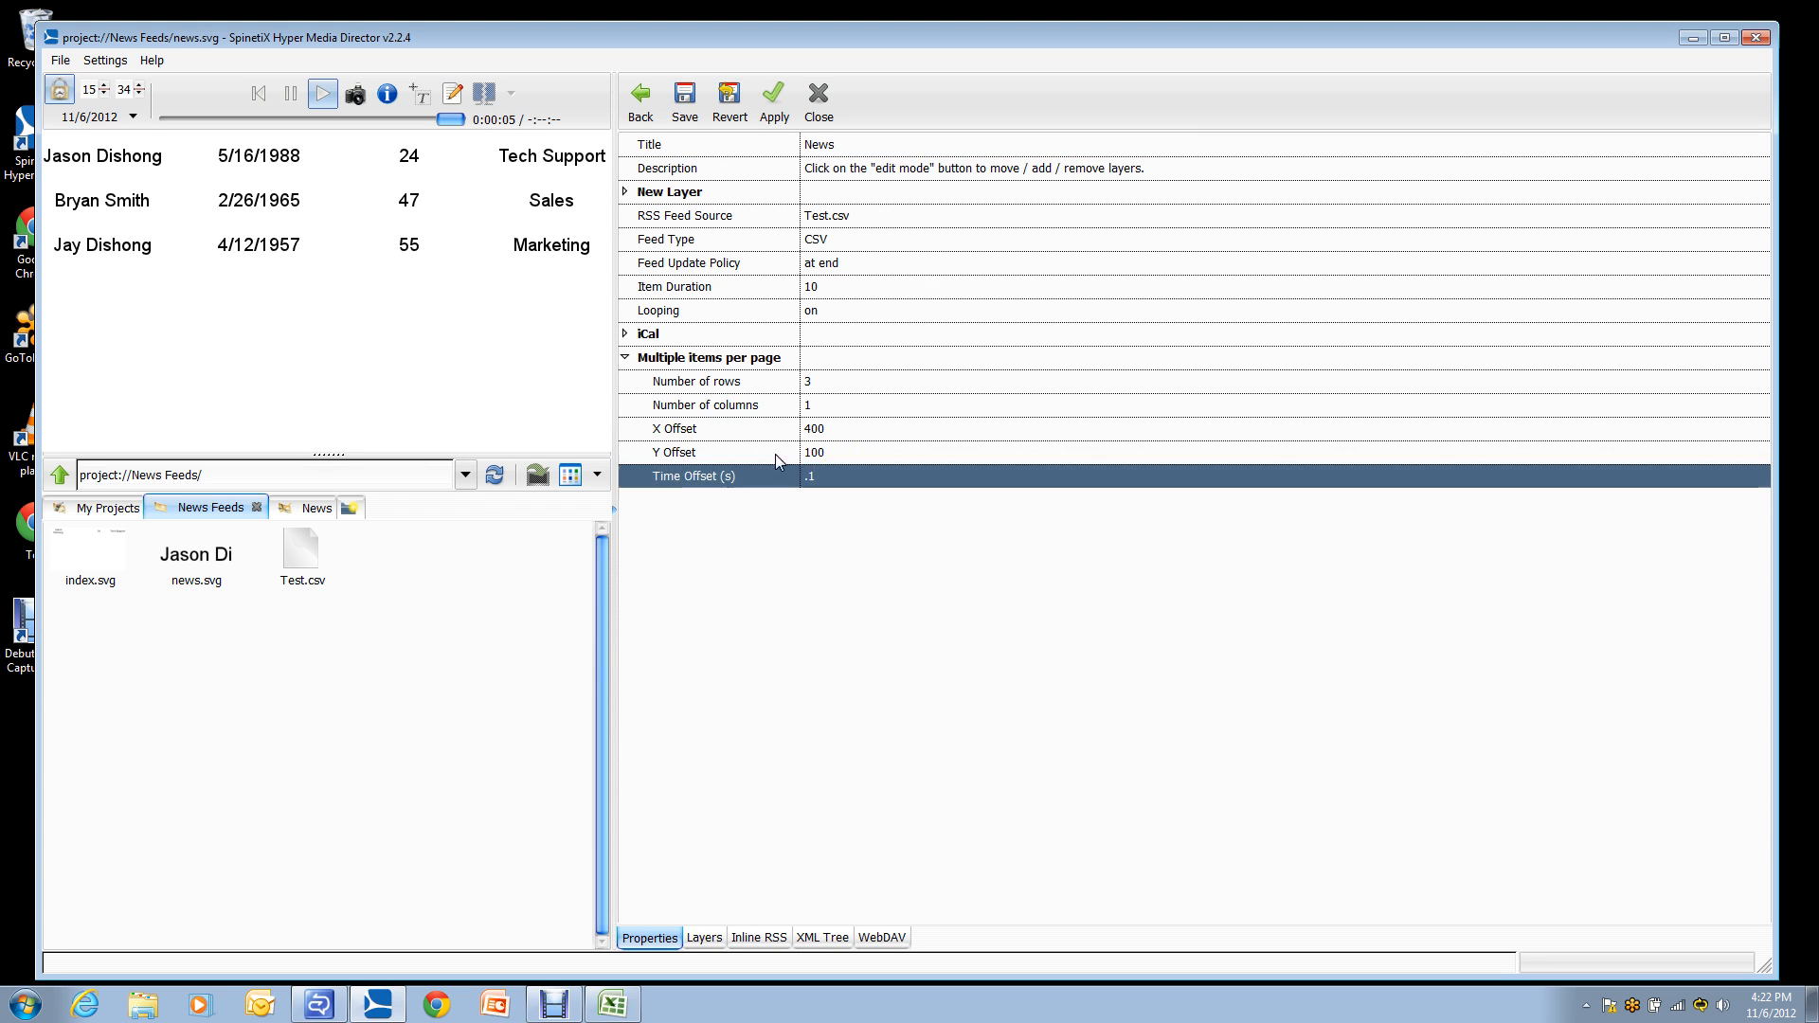
left_click(766, 102)
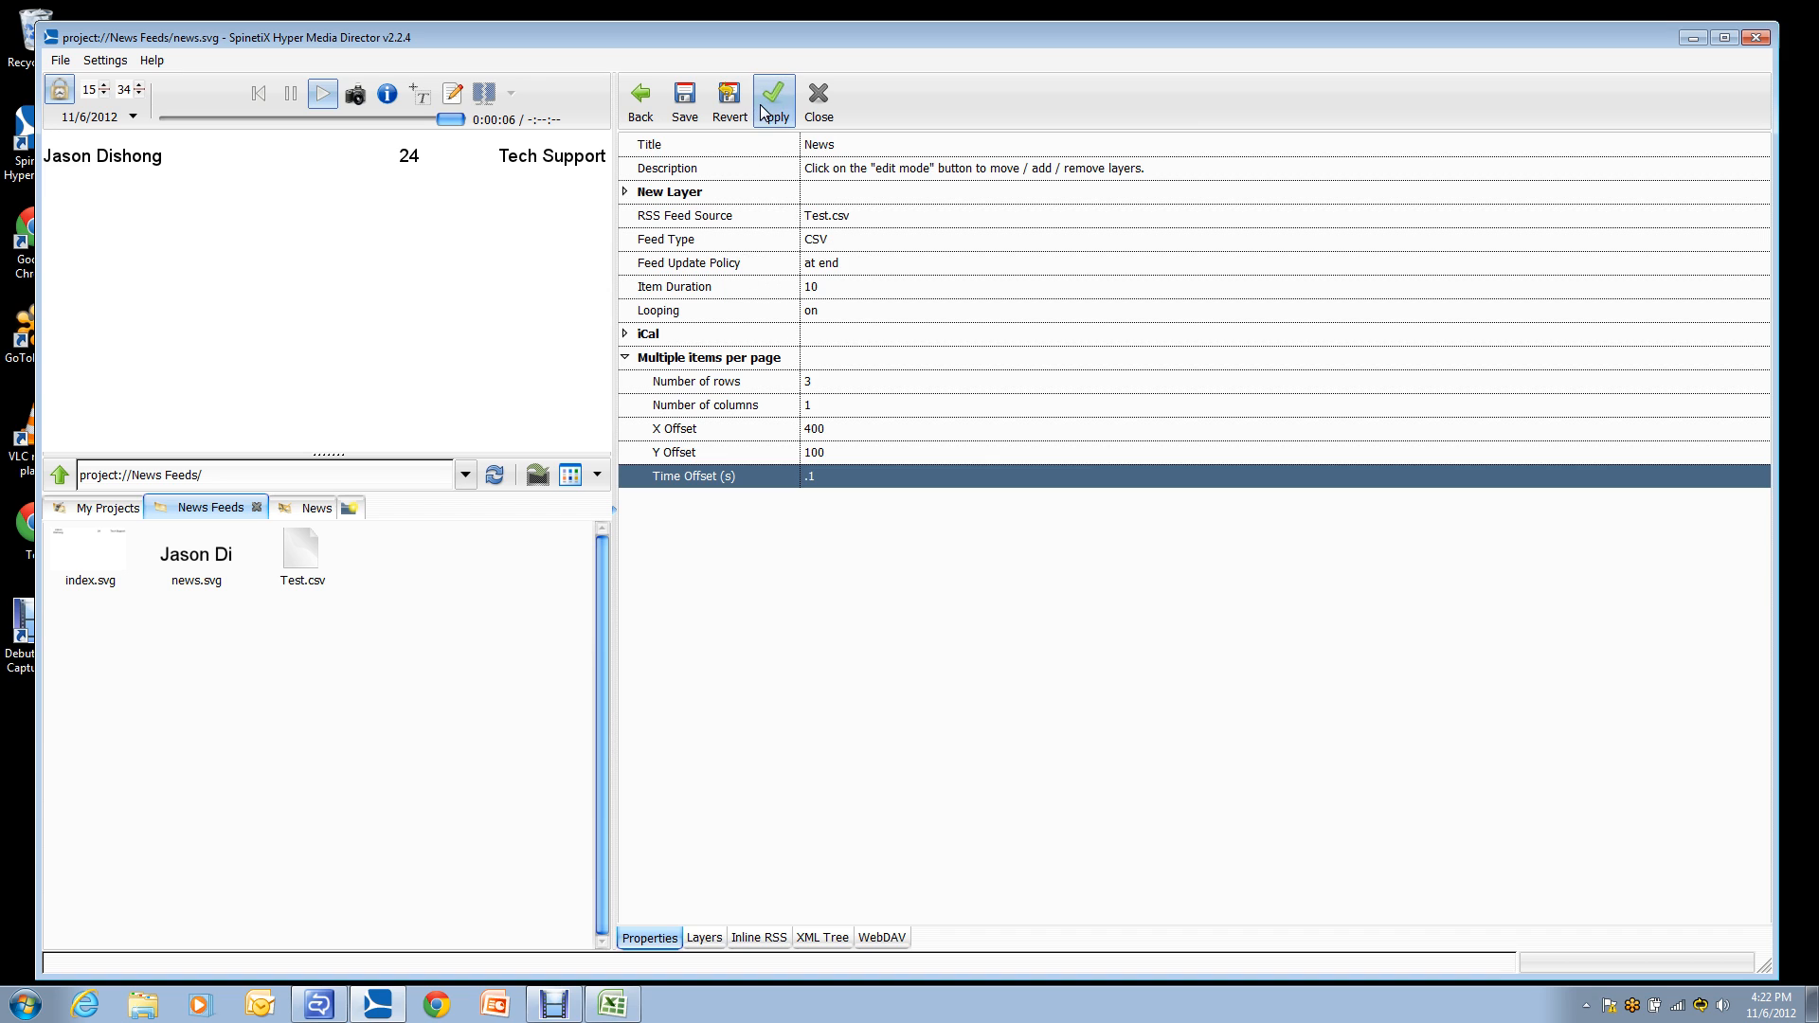
left_click(683, 104)
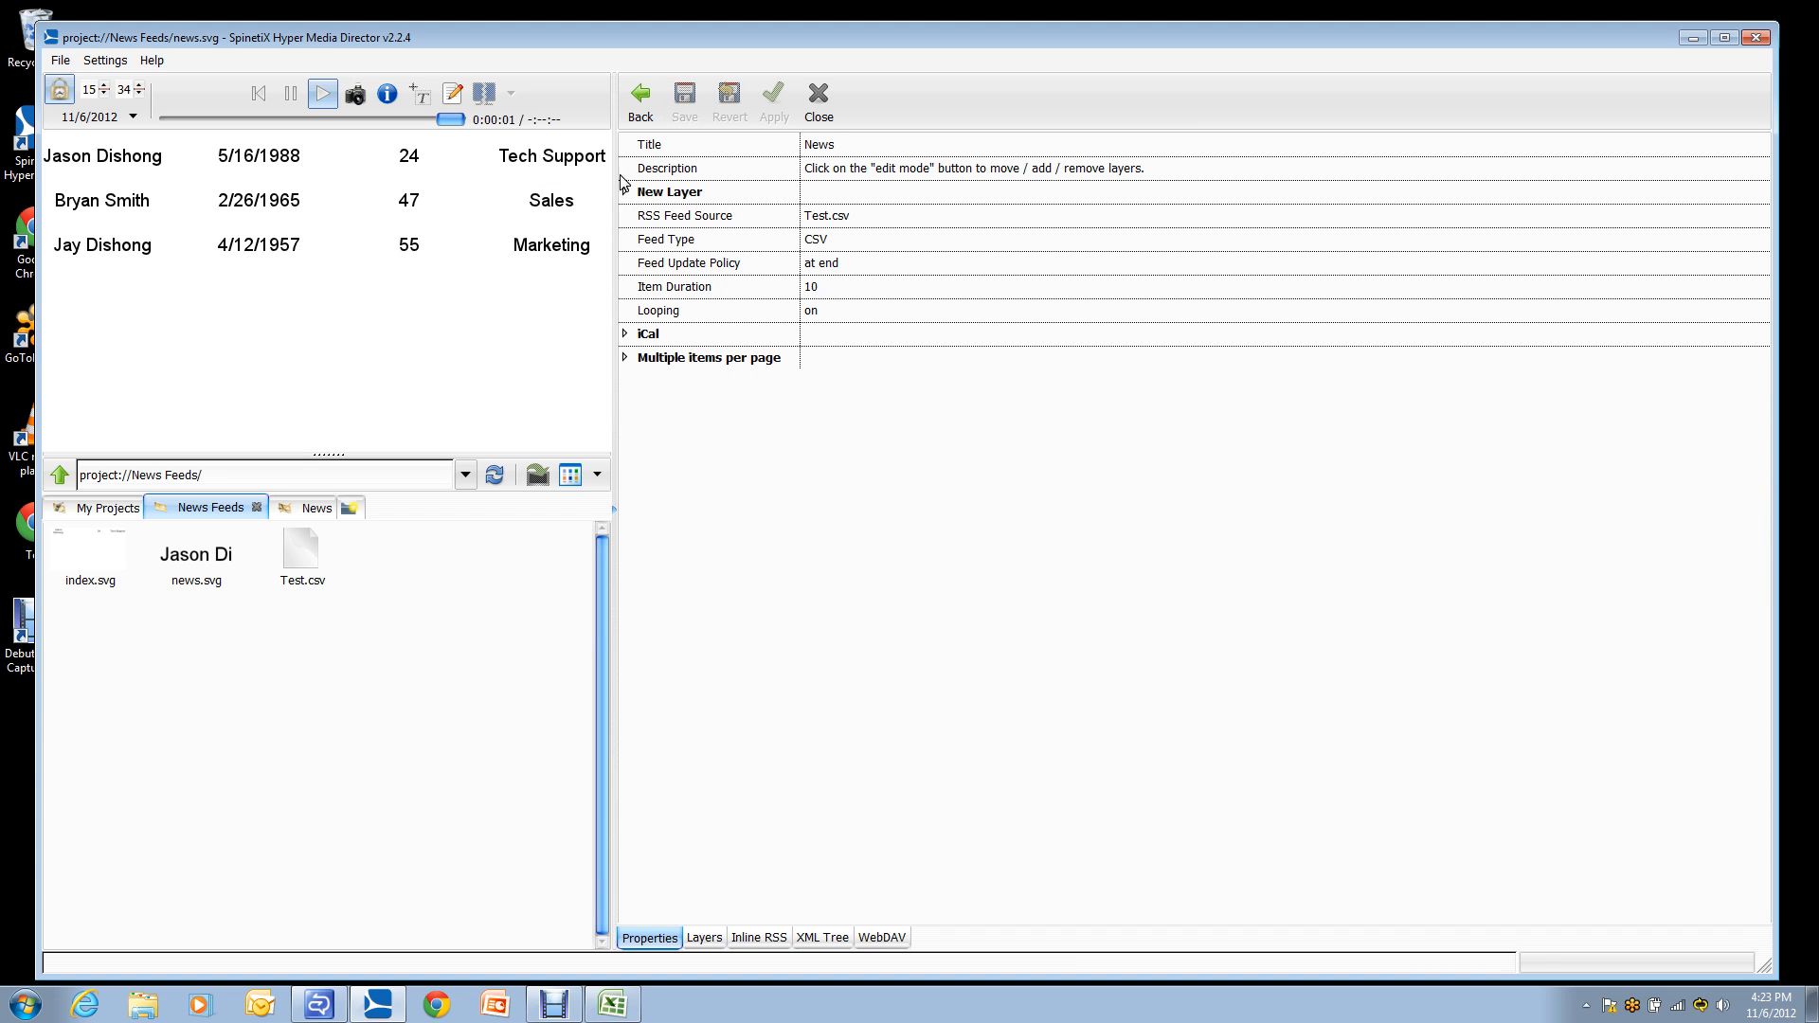
left_click(641, 106)
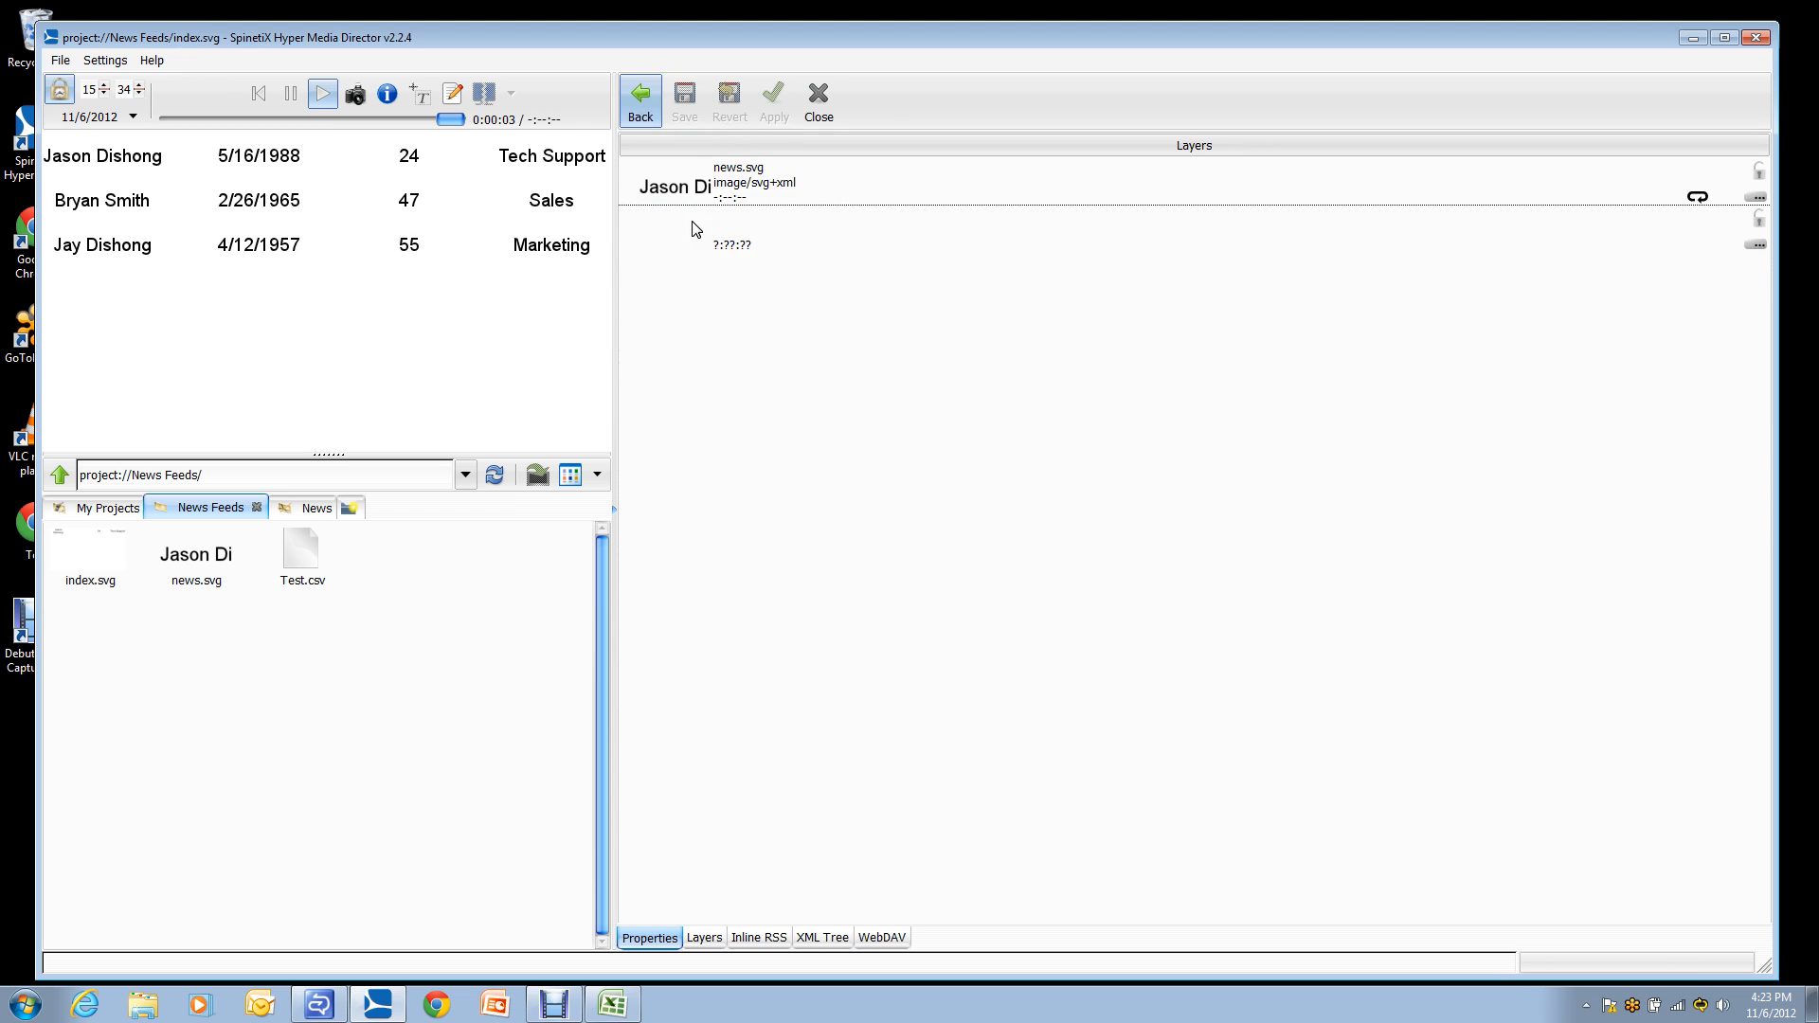